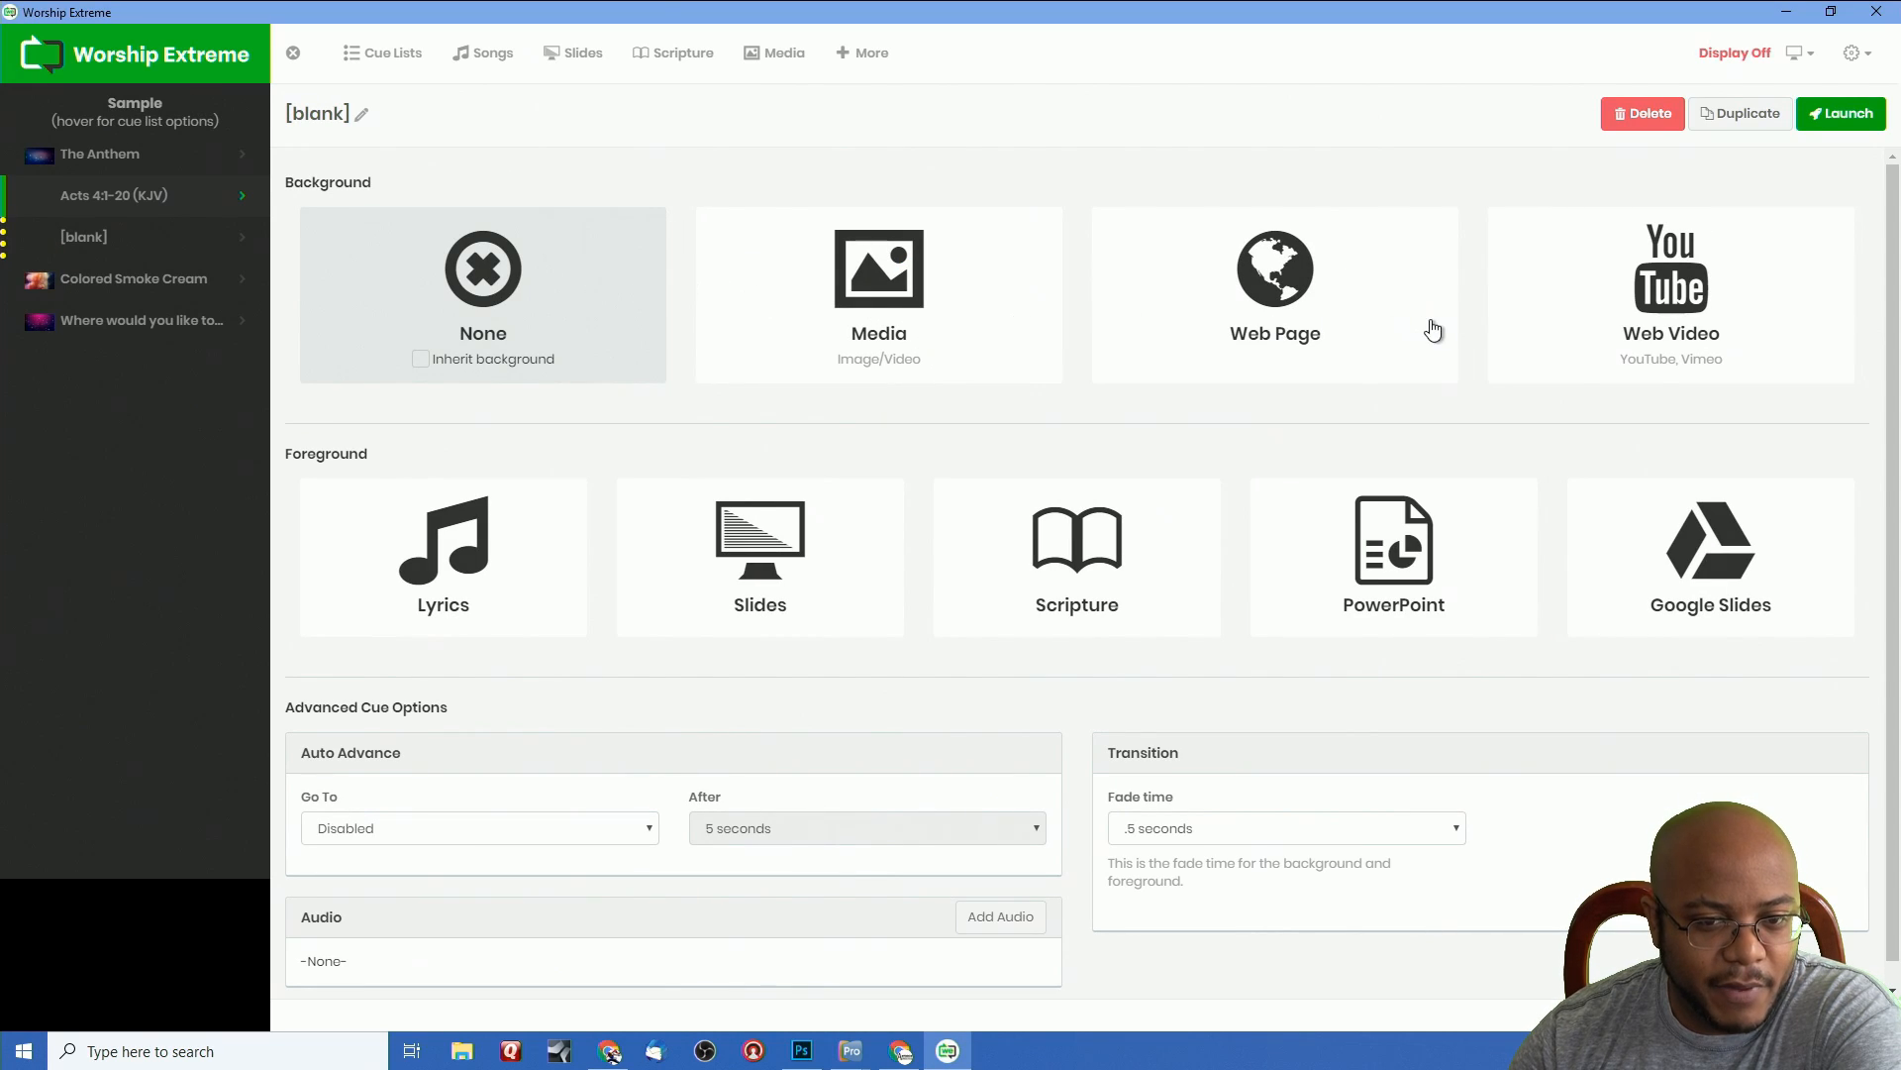
Give the blank cue the Brilliance Sunrise media background and the scripture passage Proverbs 20 from the New King James Bible as foreground
click(893, 329)
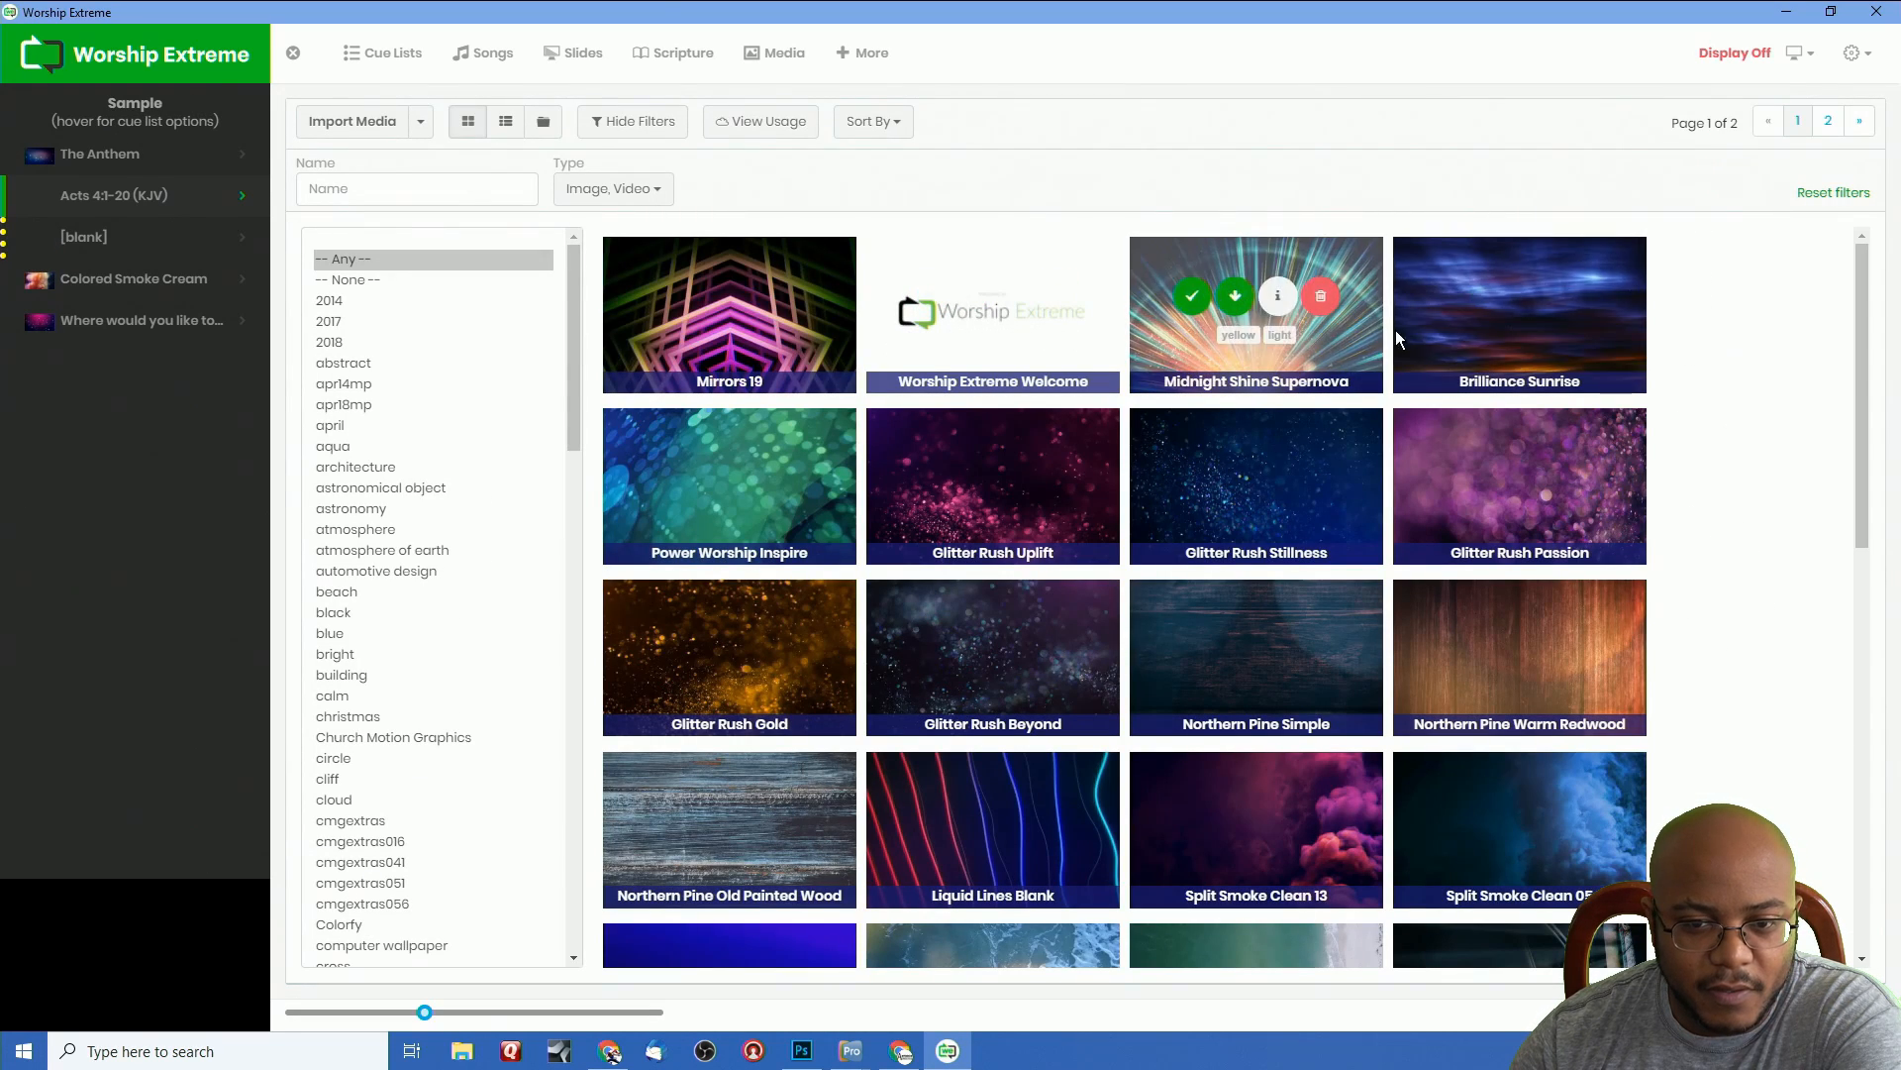
click(1476, 295)
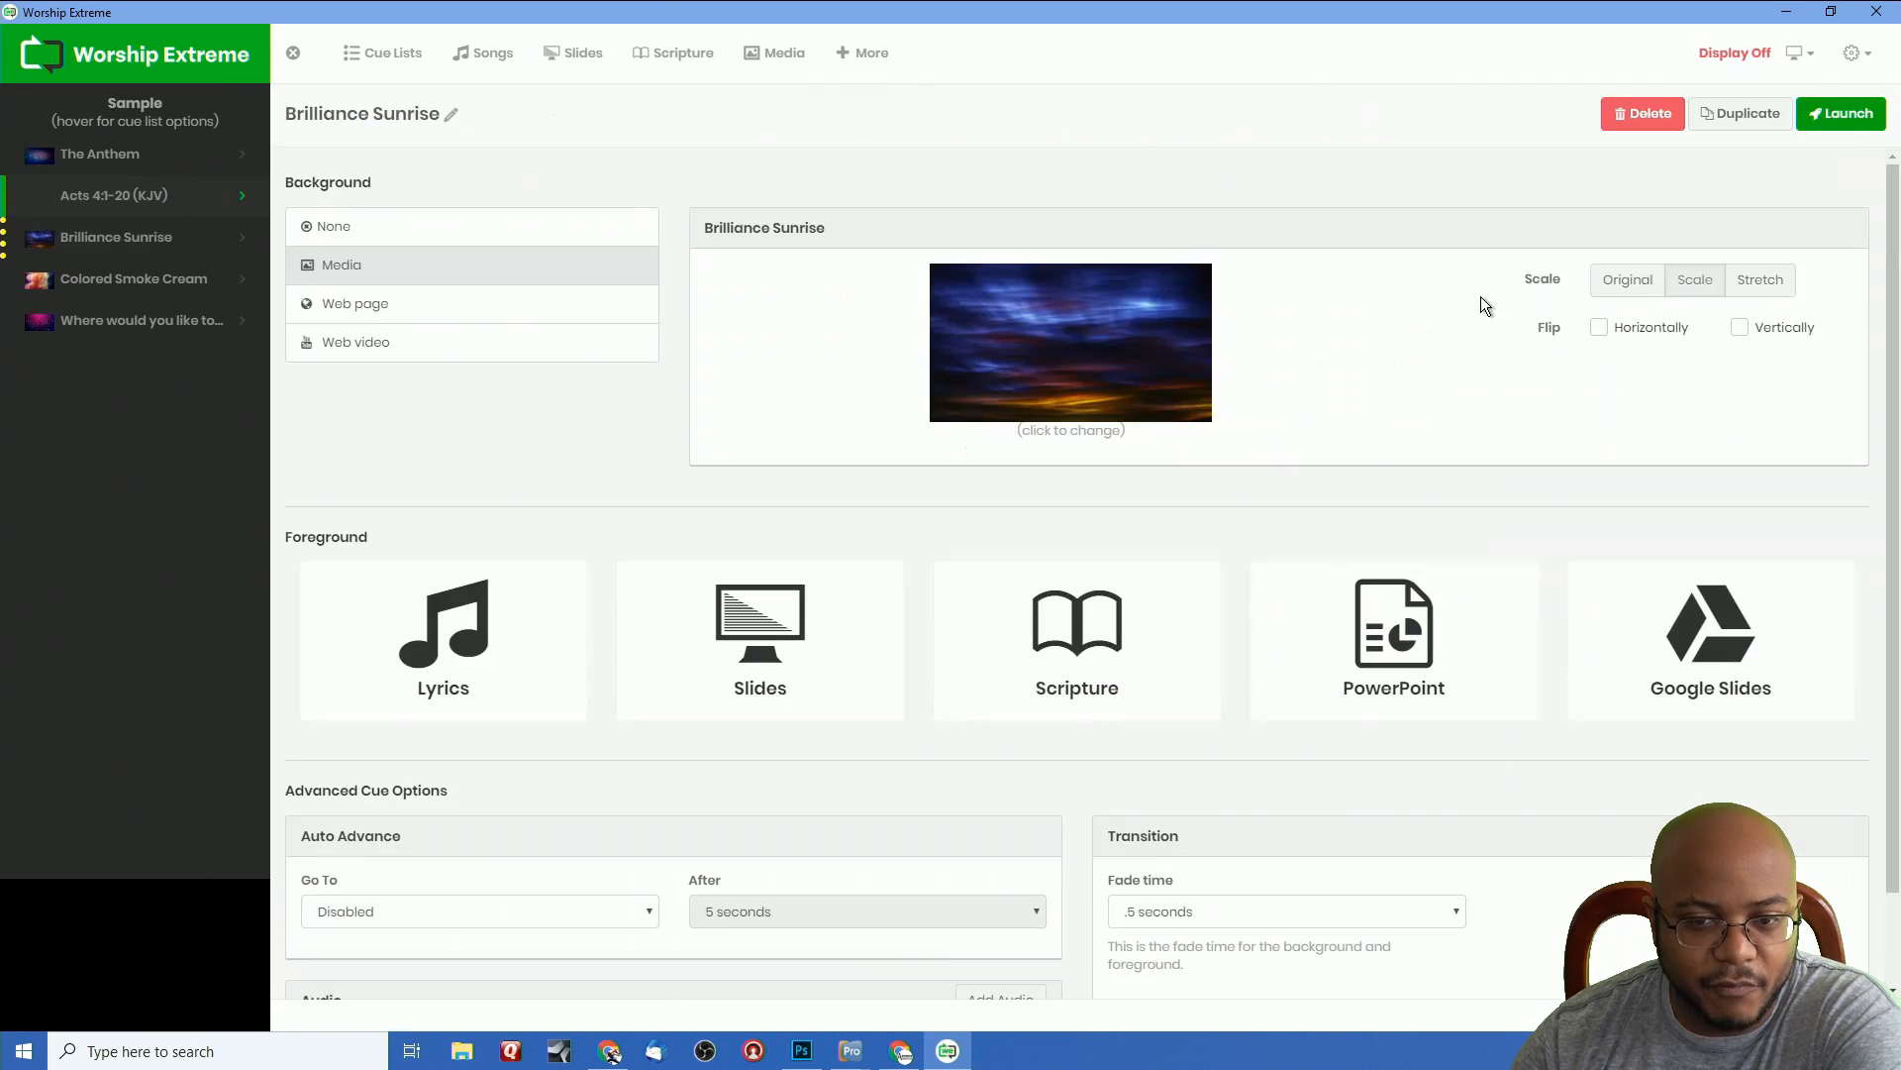
click(1088, 620)
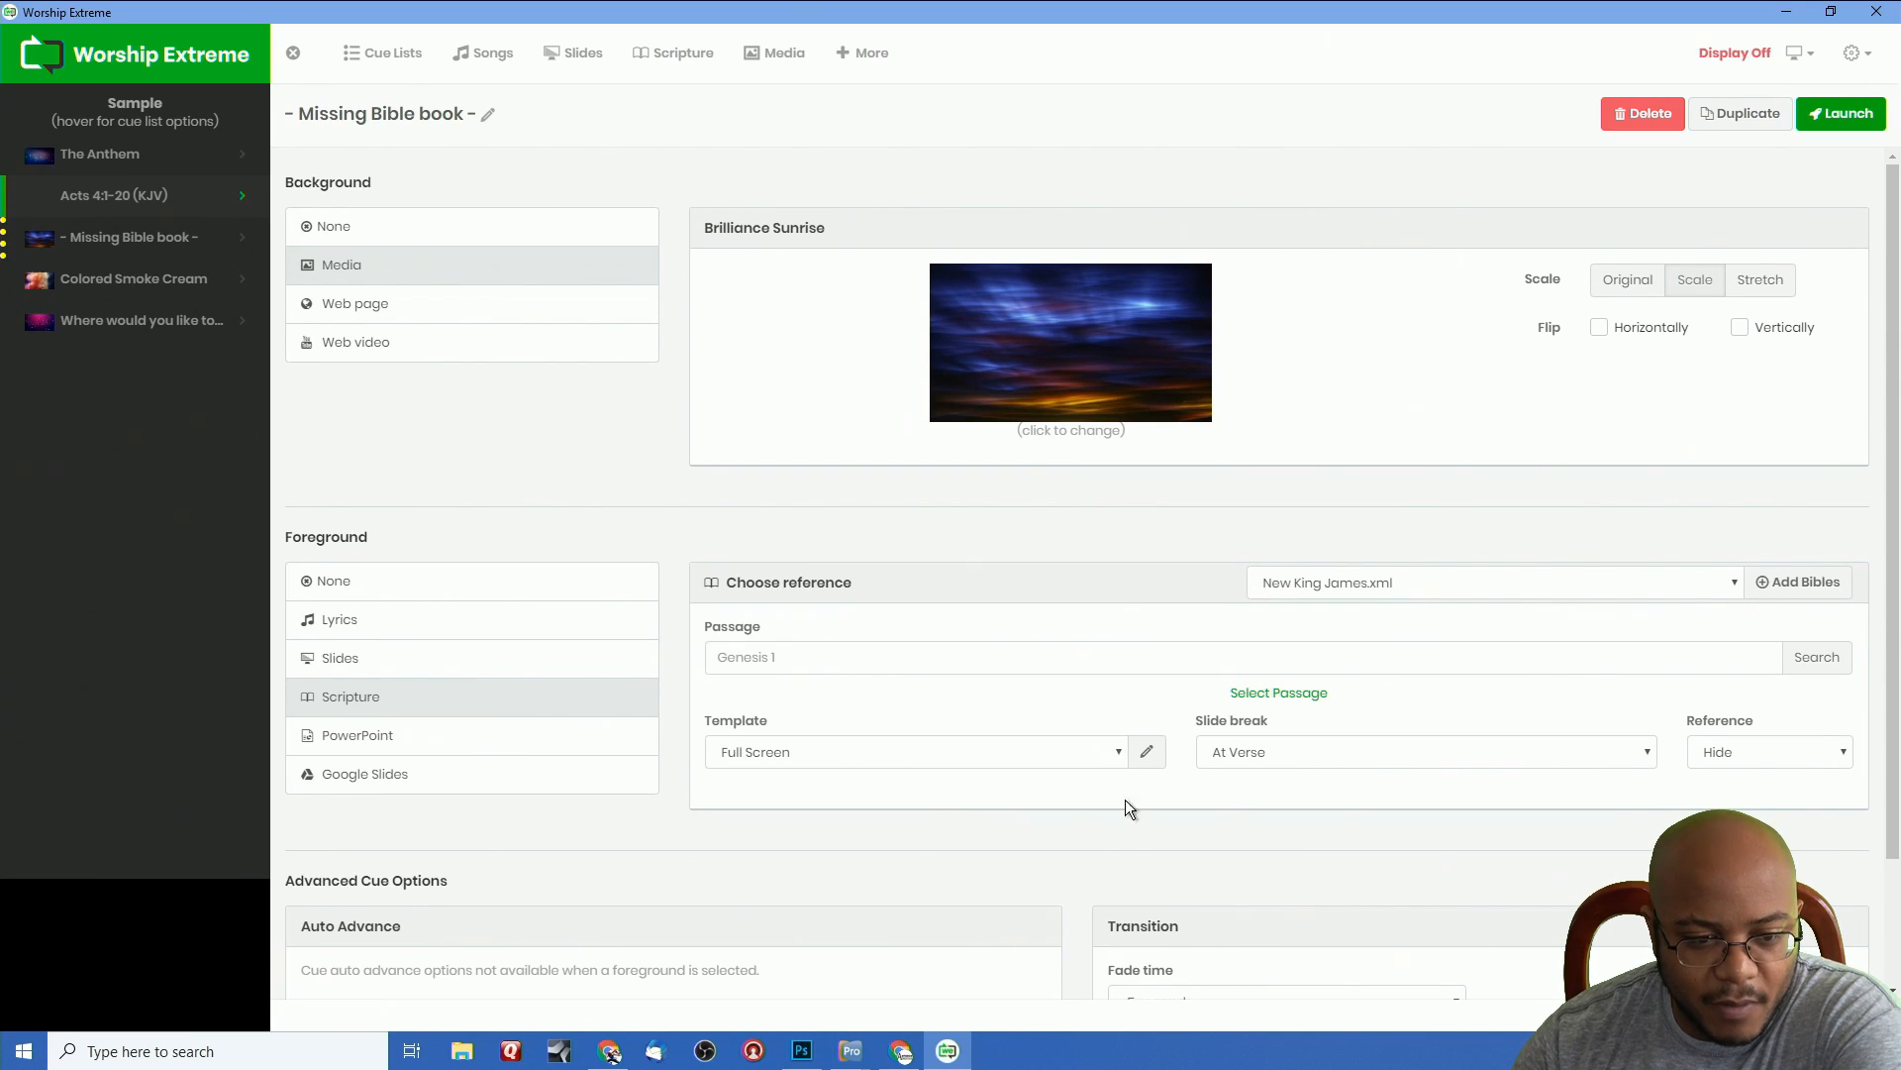
click(970, 668)
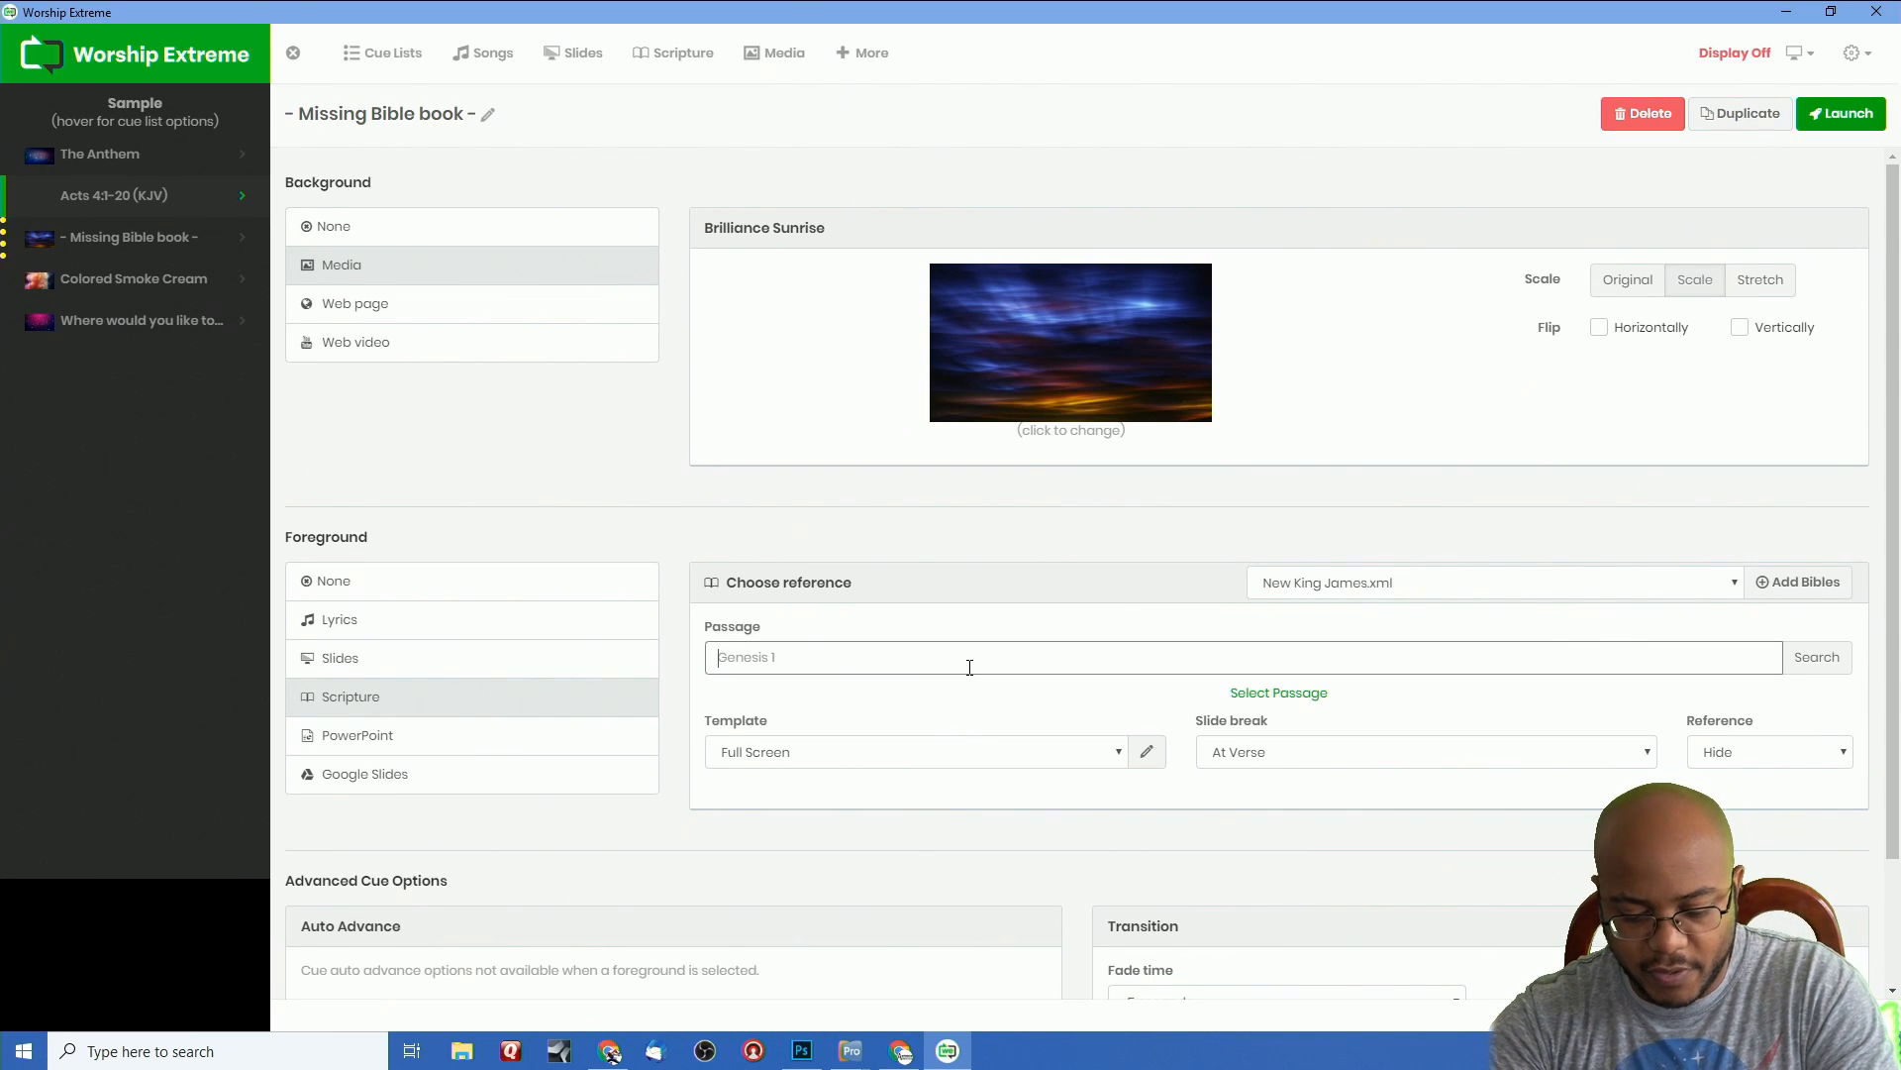
text(Proverbs 20)
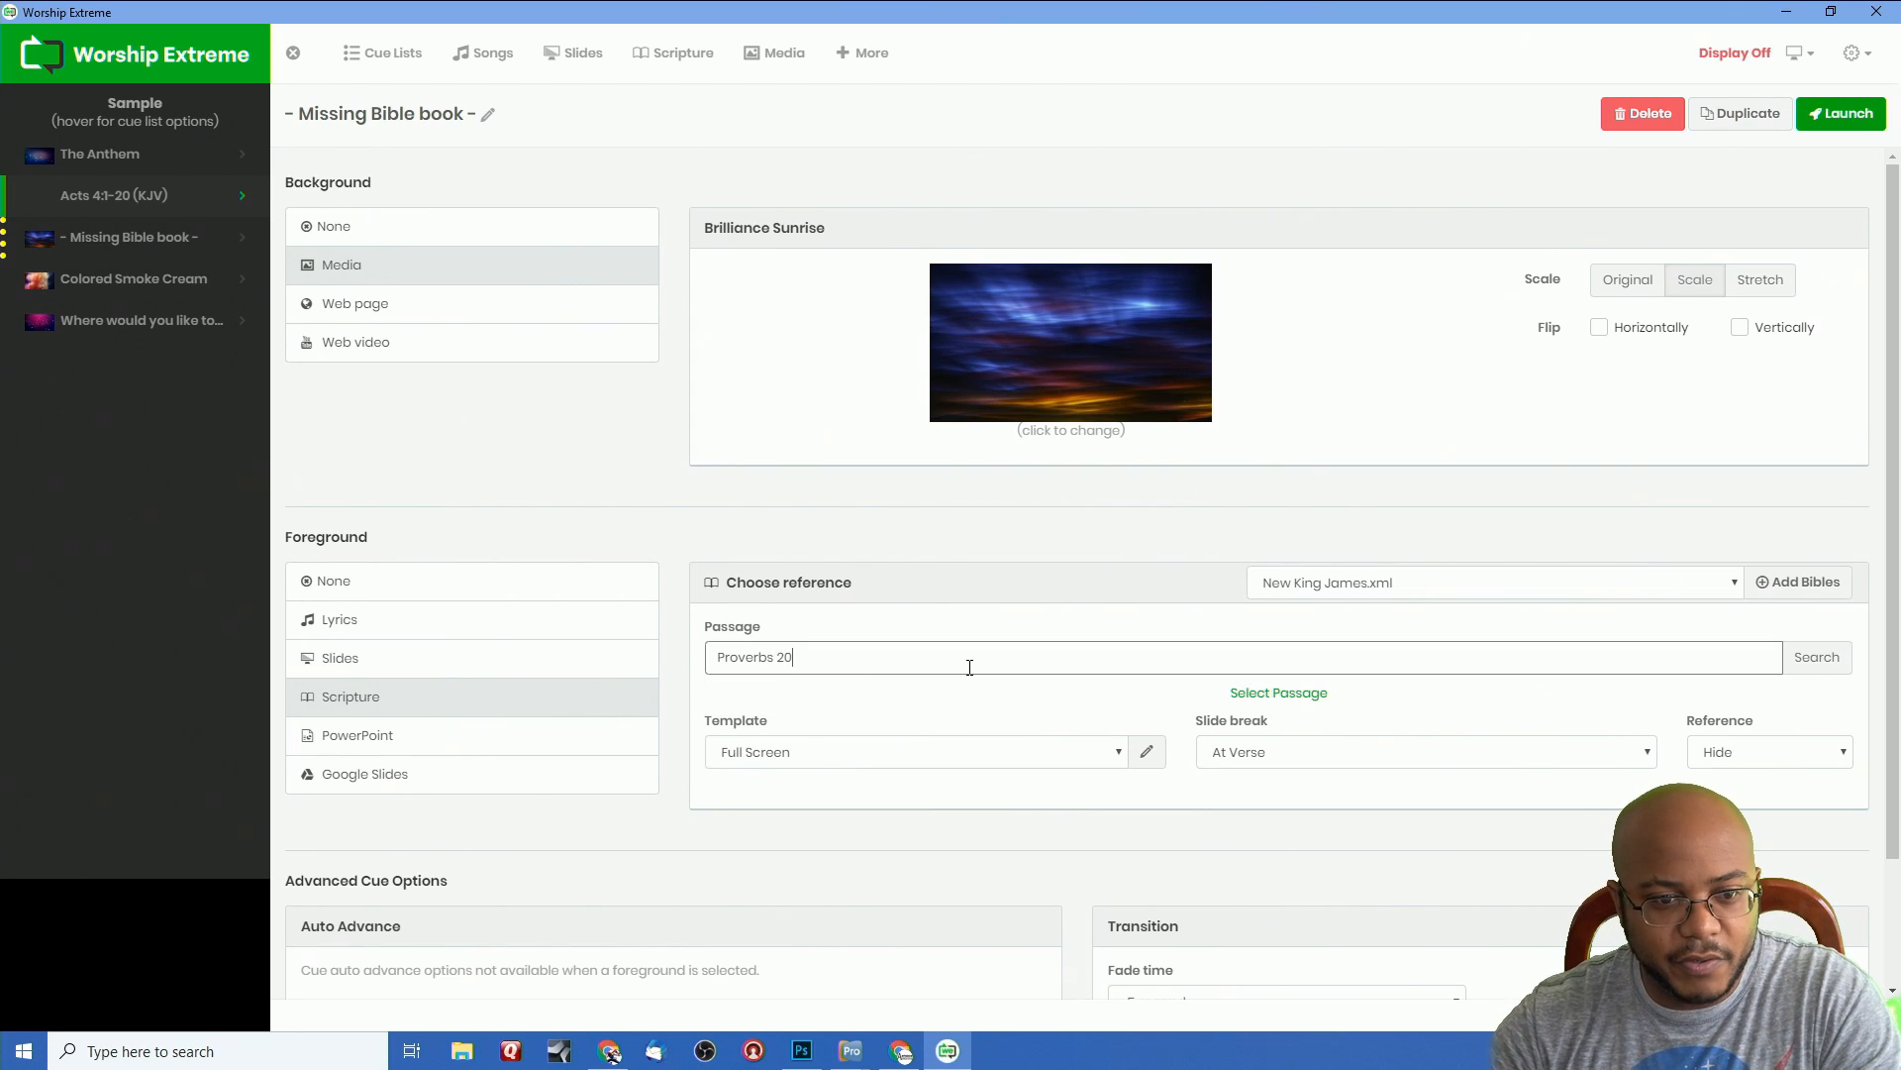
click(1808, 665)
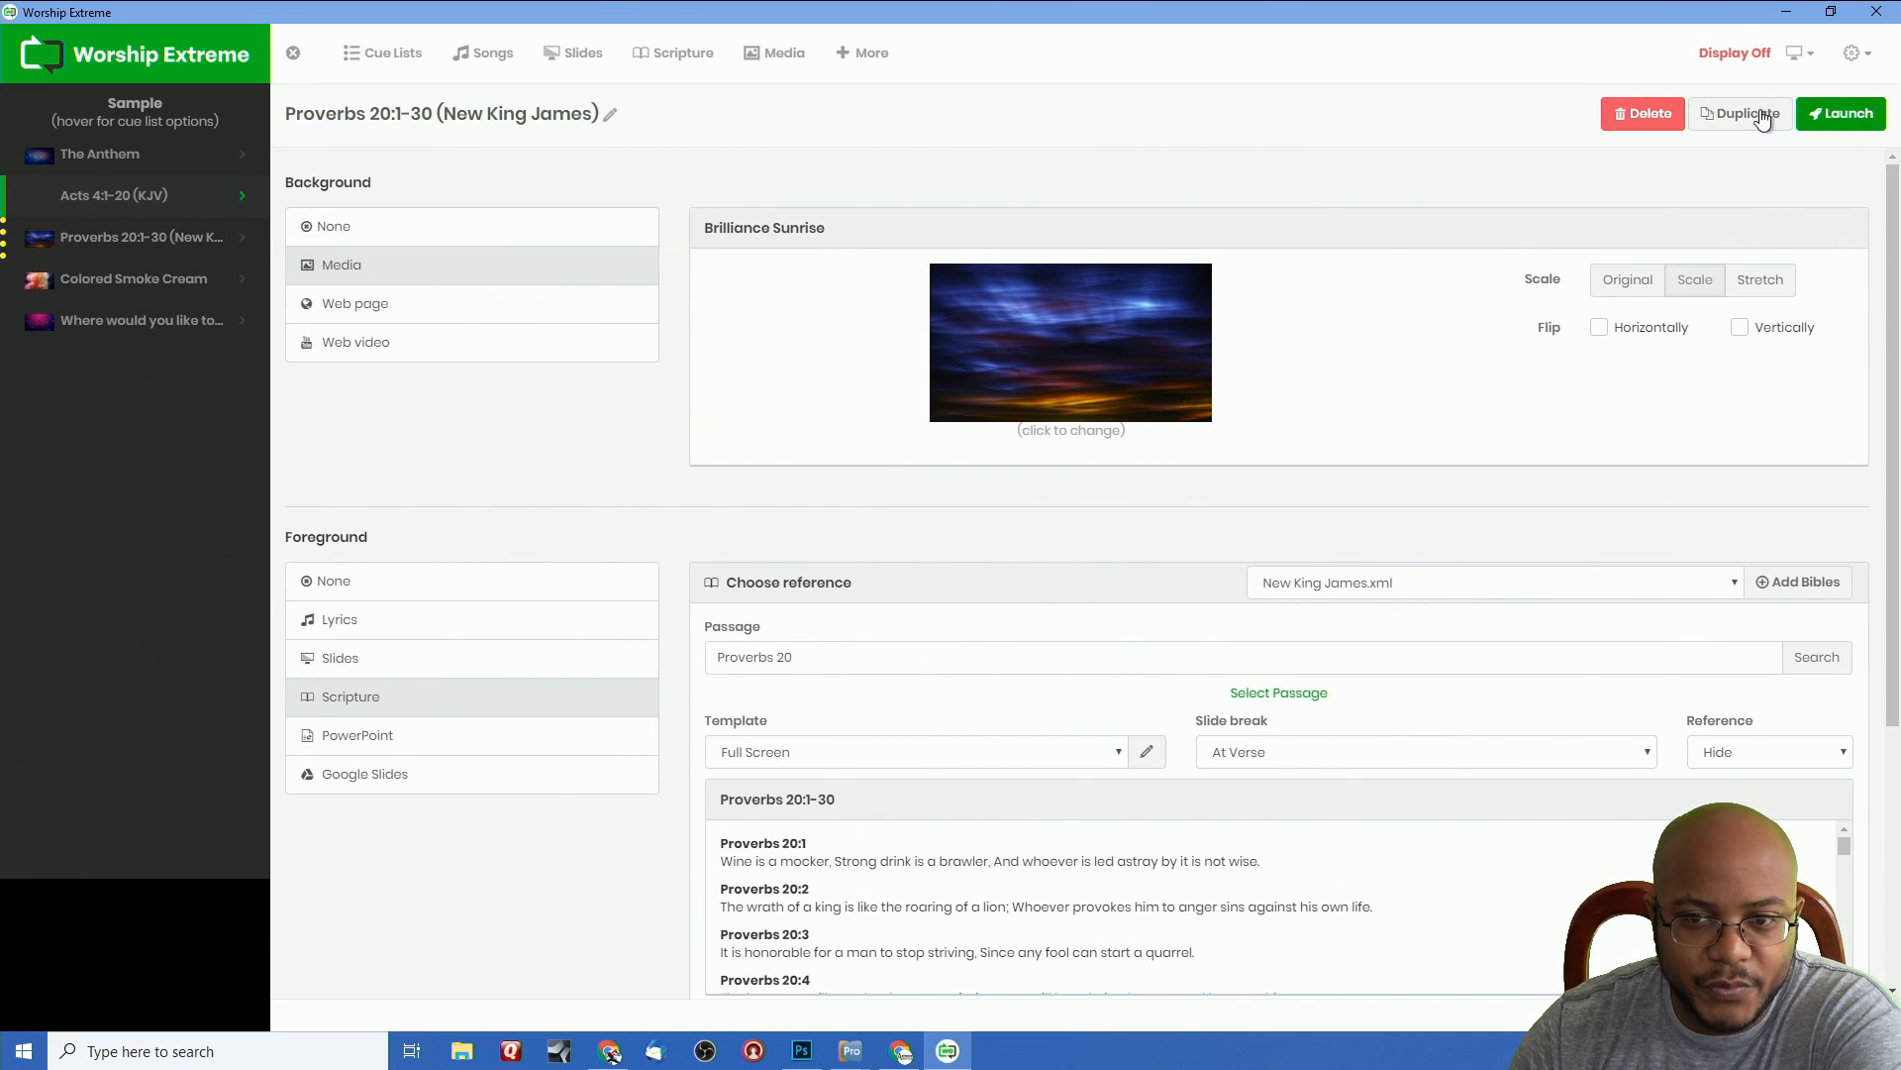
Launch the Proverbs 20 cue with output turned on for Display 2, and show the Proverbs 20:1 slide
click(1844, 113)
click(1758, 58)
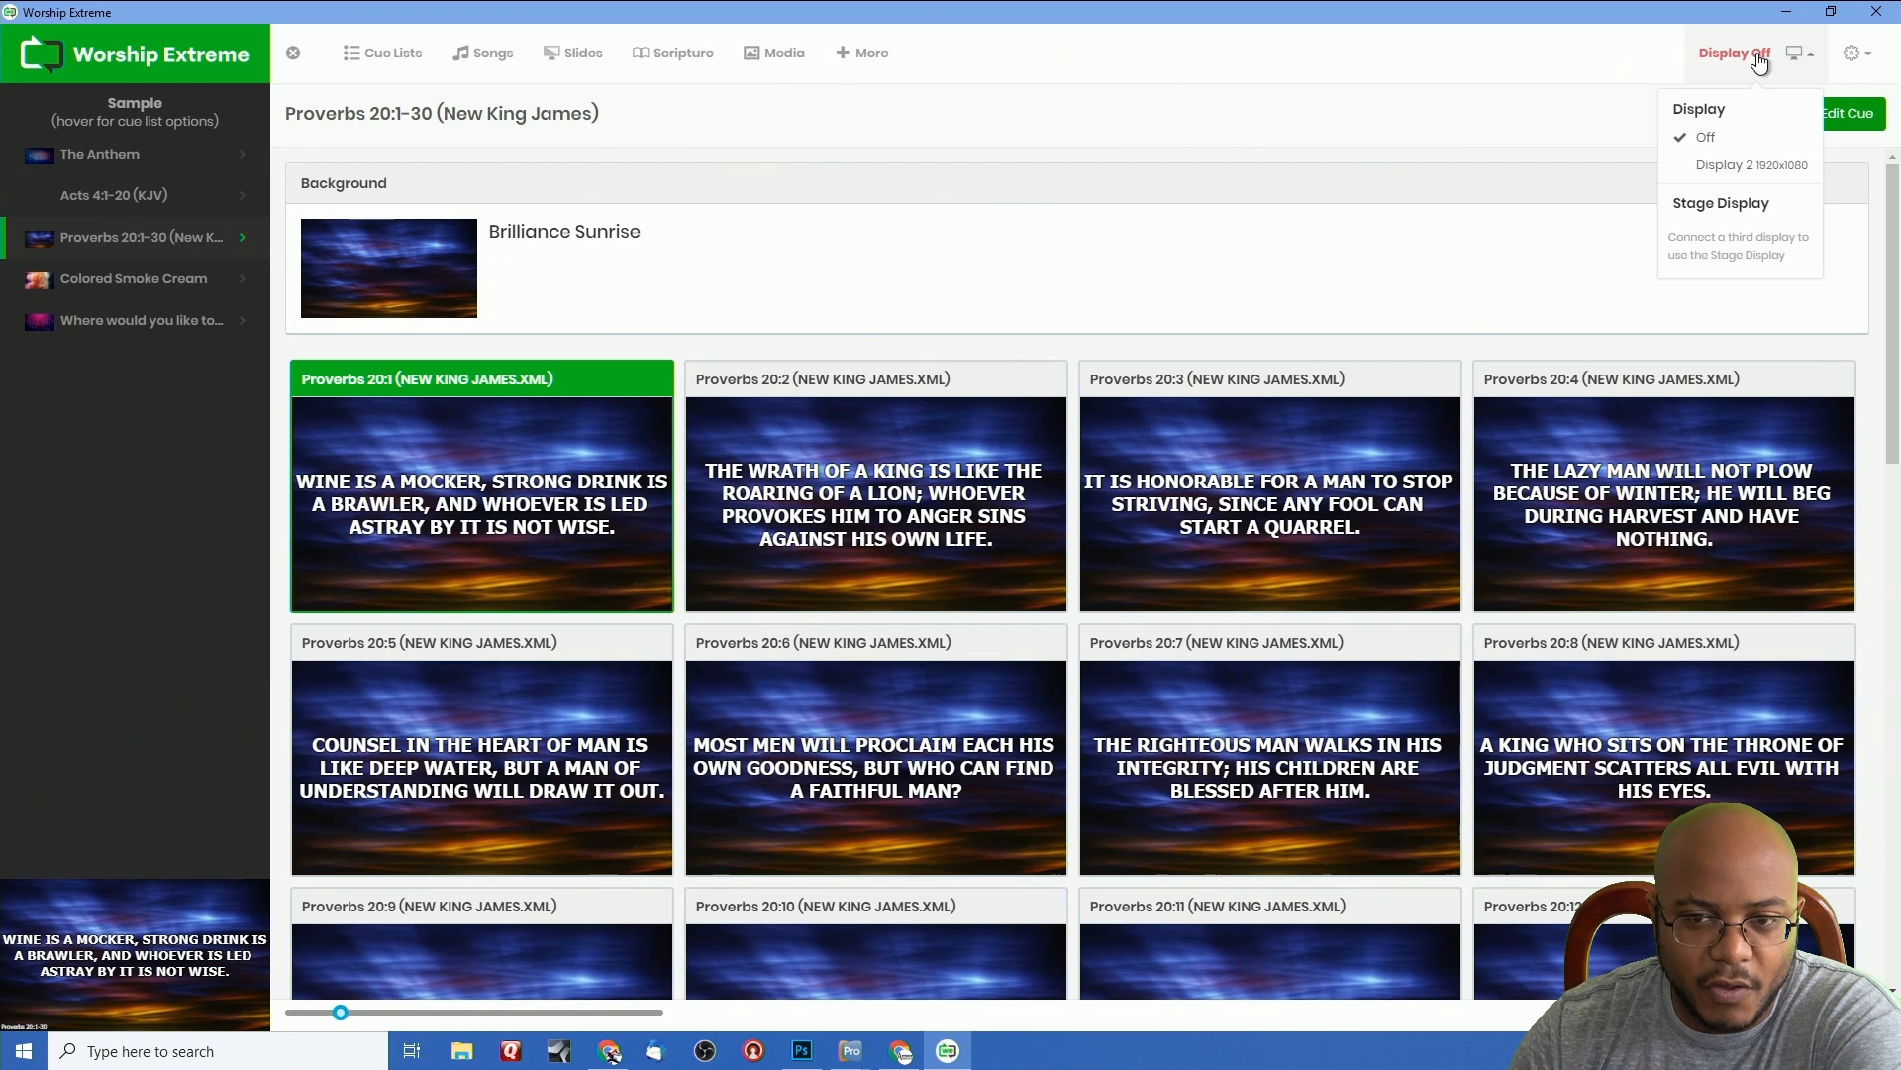
click(1746, 164)
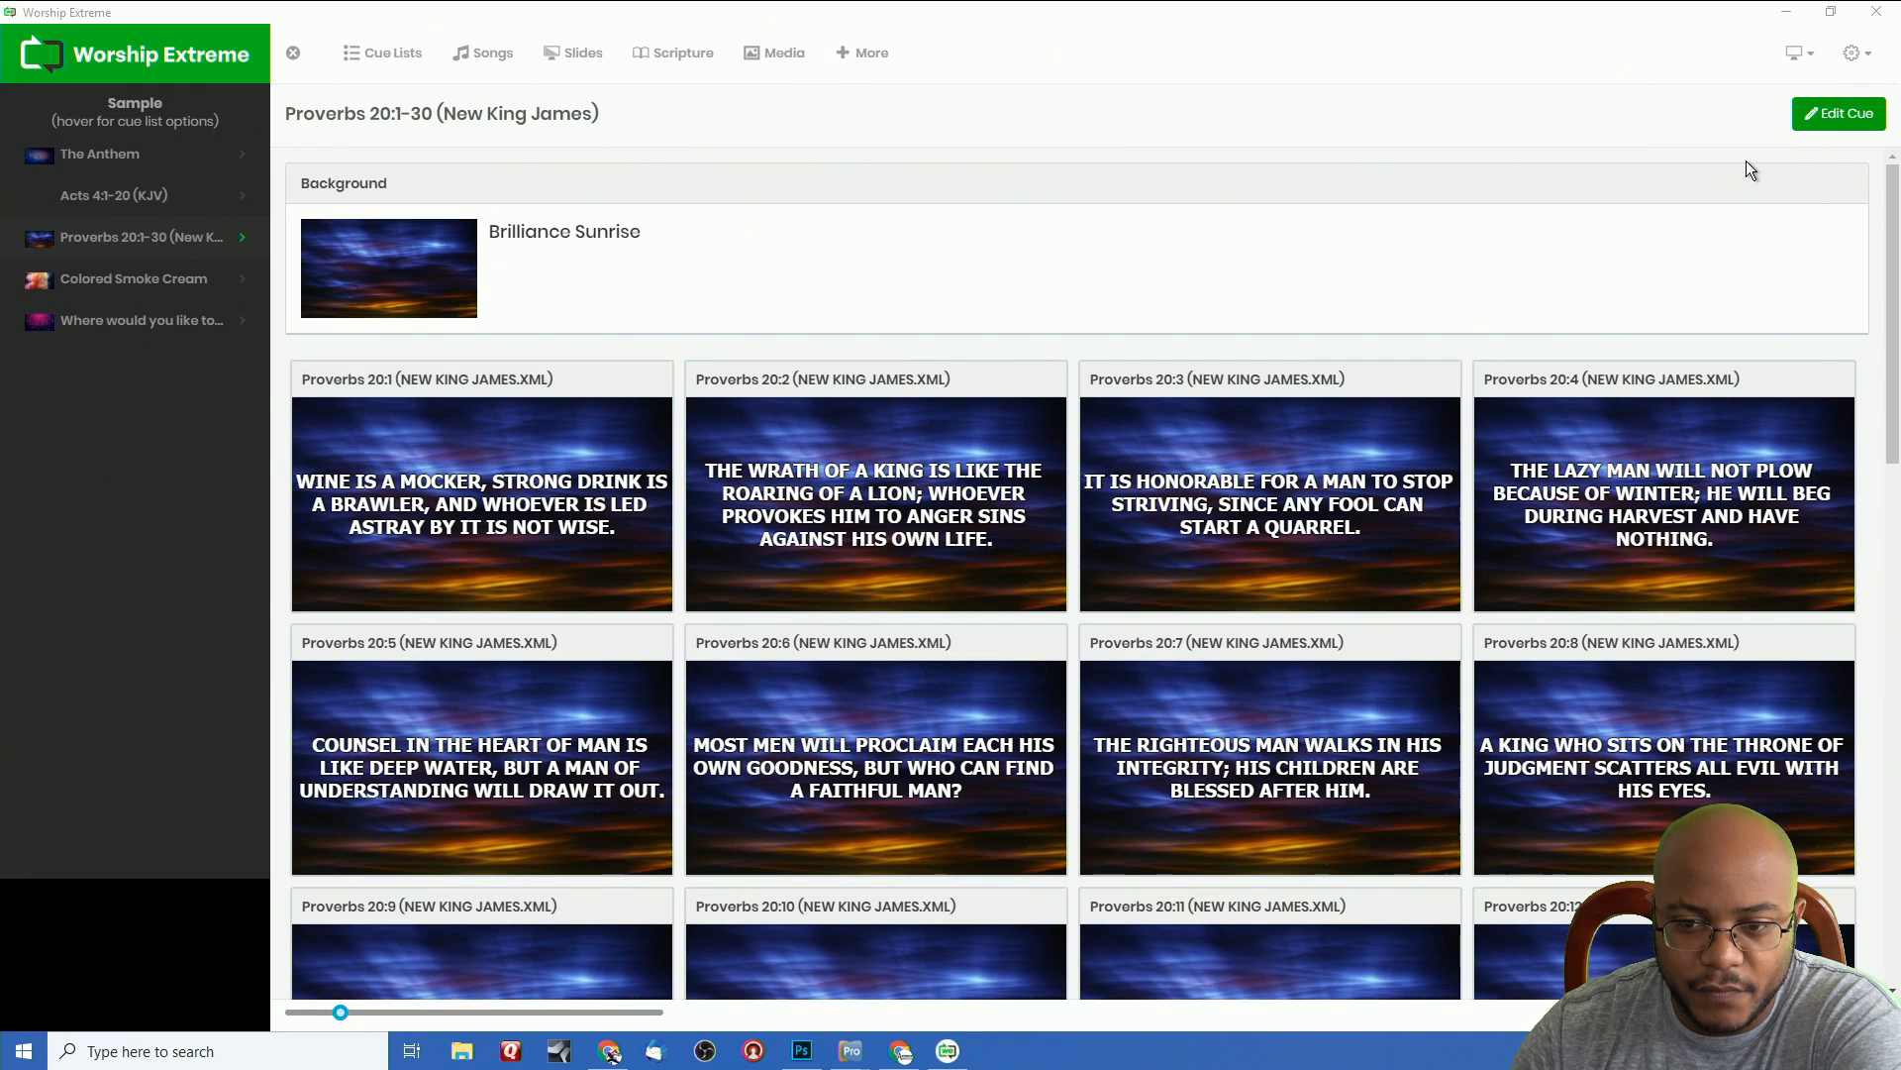
click(452, 513)
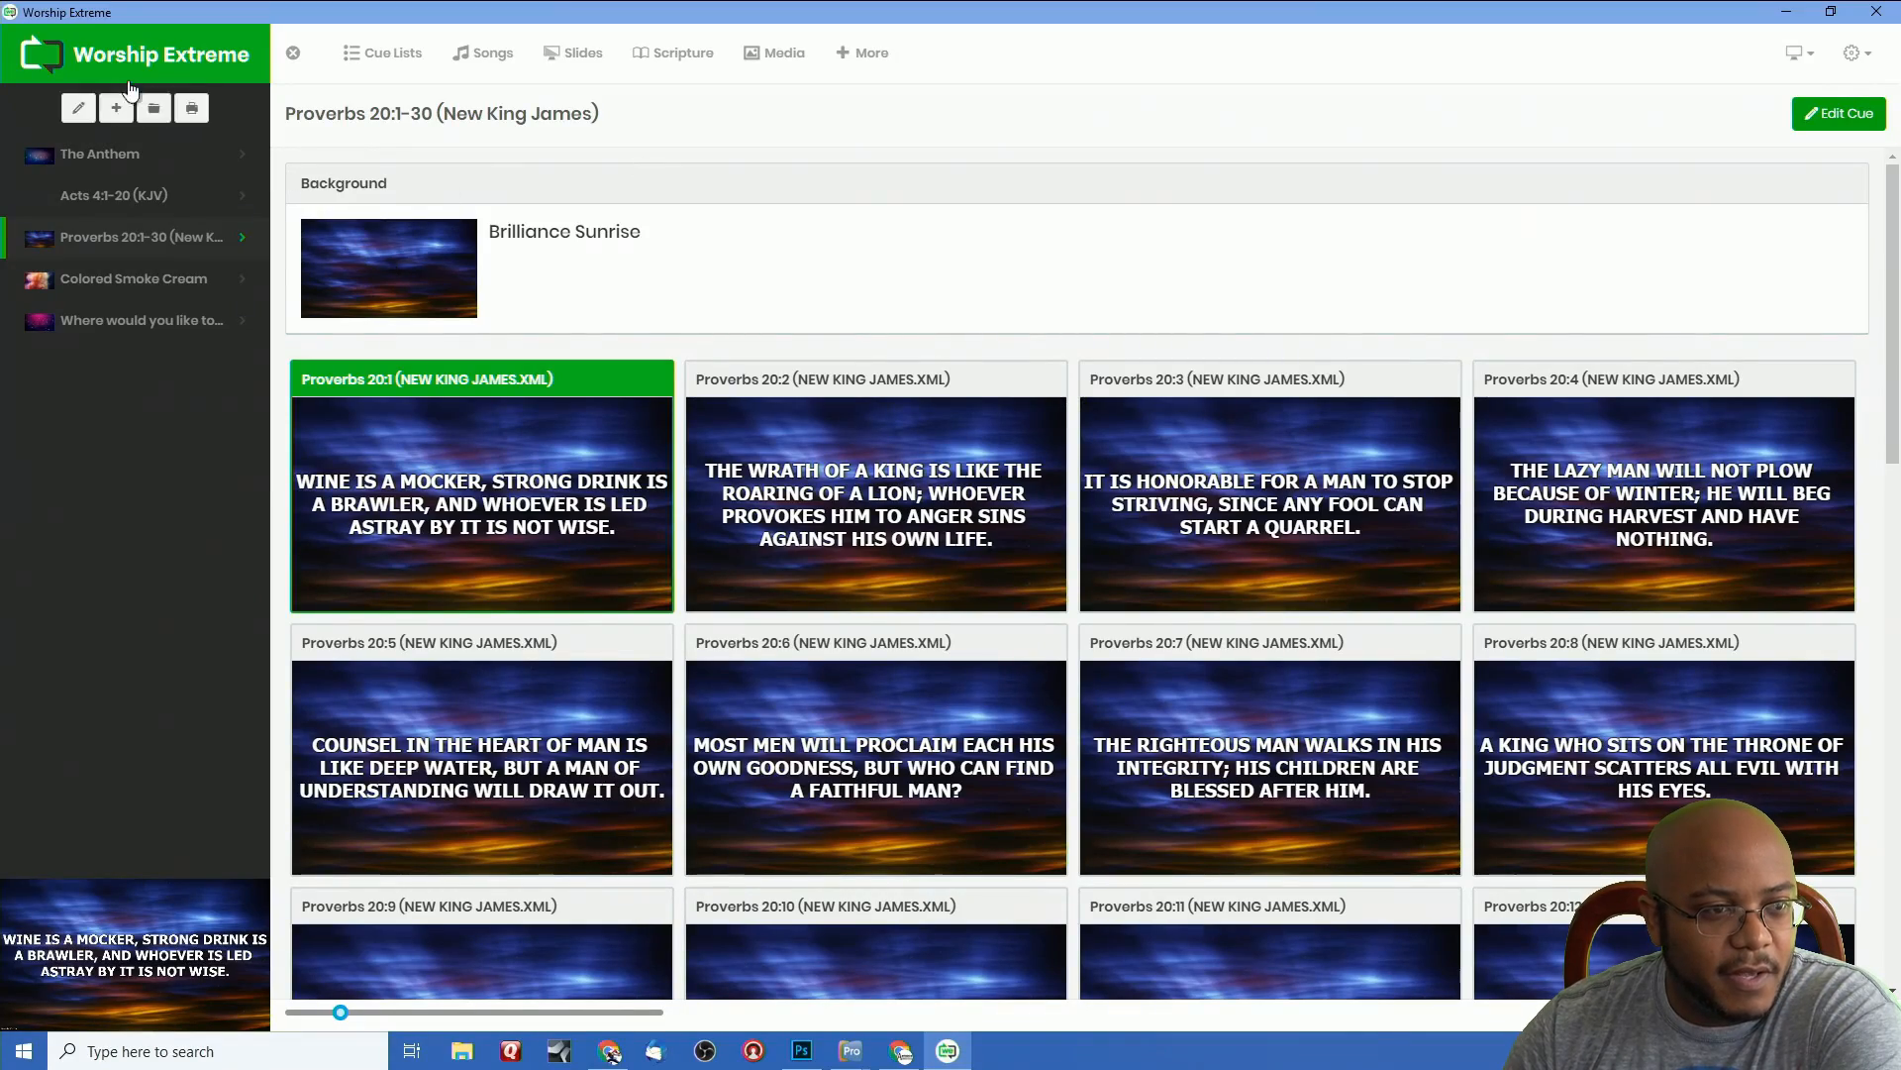
Clear the live output and look up Proverbs 21 in the New King James Bible for instant scripture display
click(291, 59)
click(317, 107)
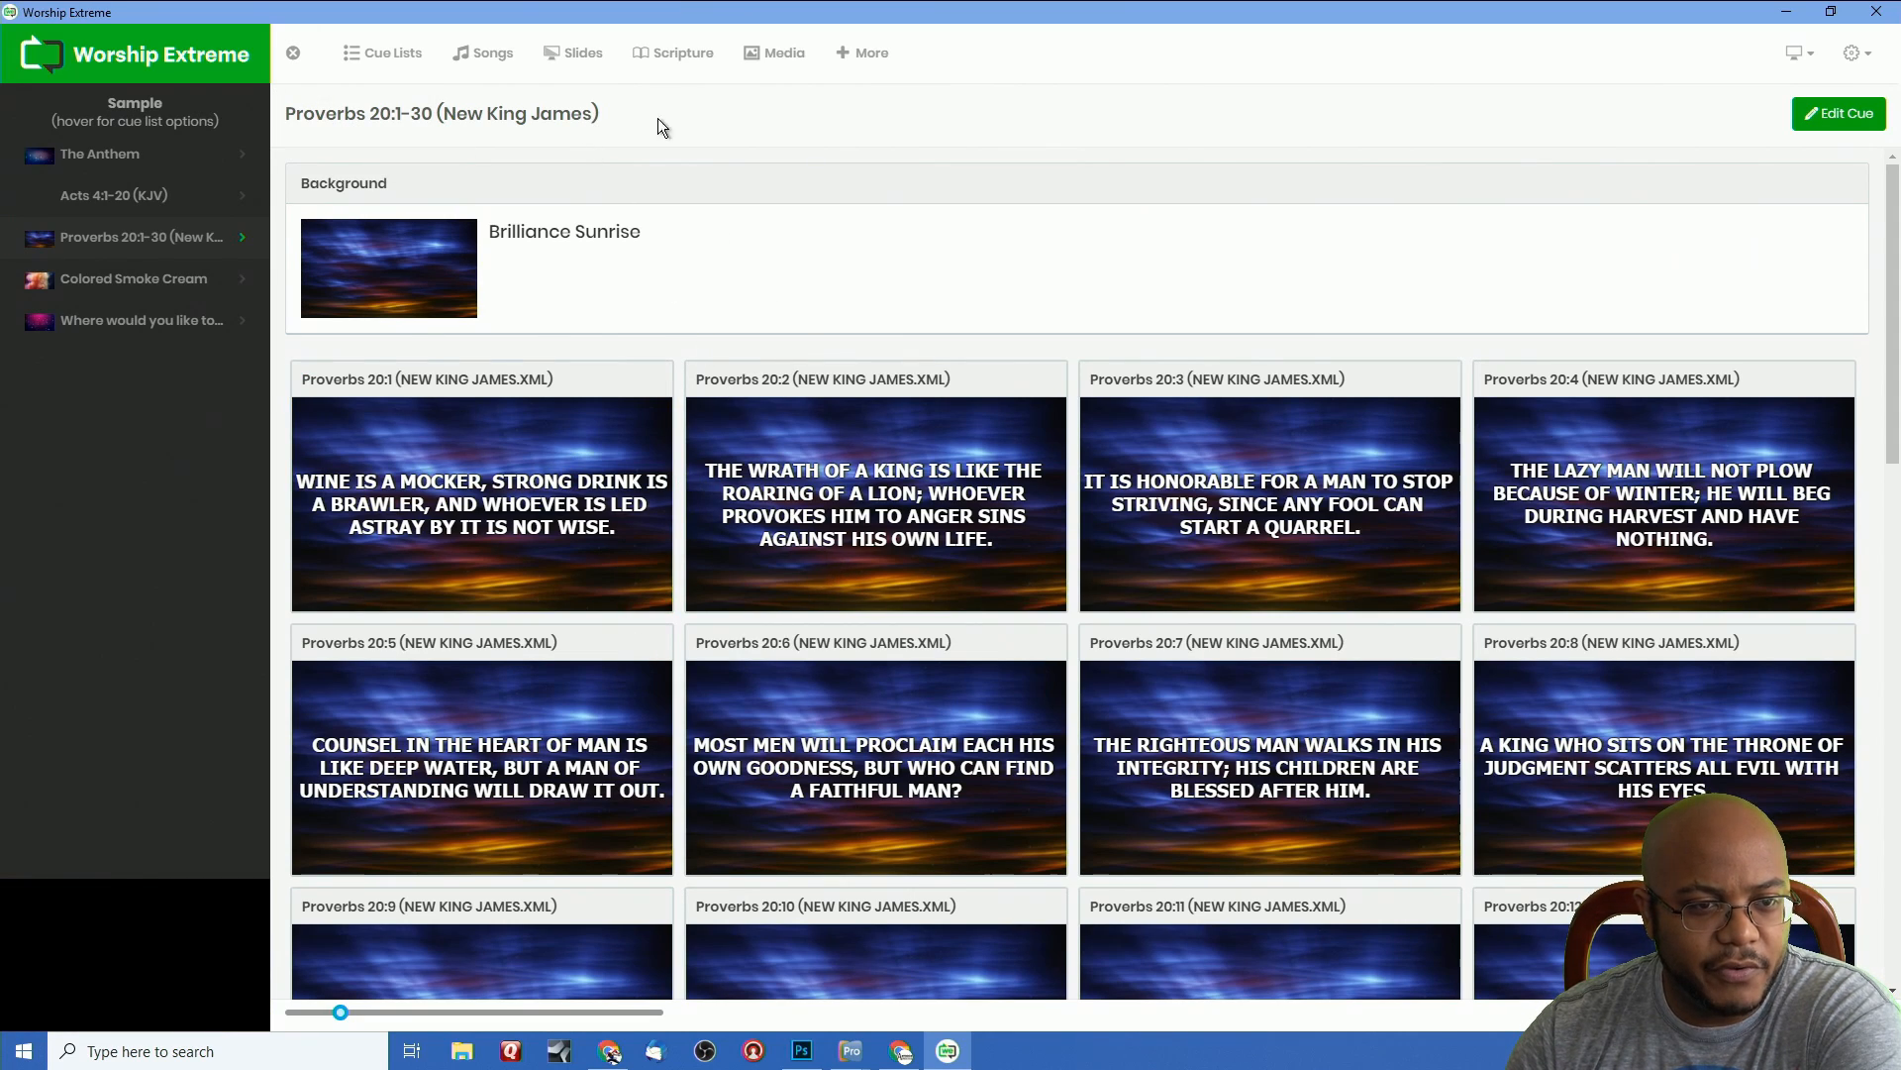
click(651, 62)
click(355, 247)
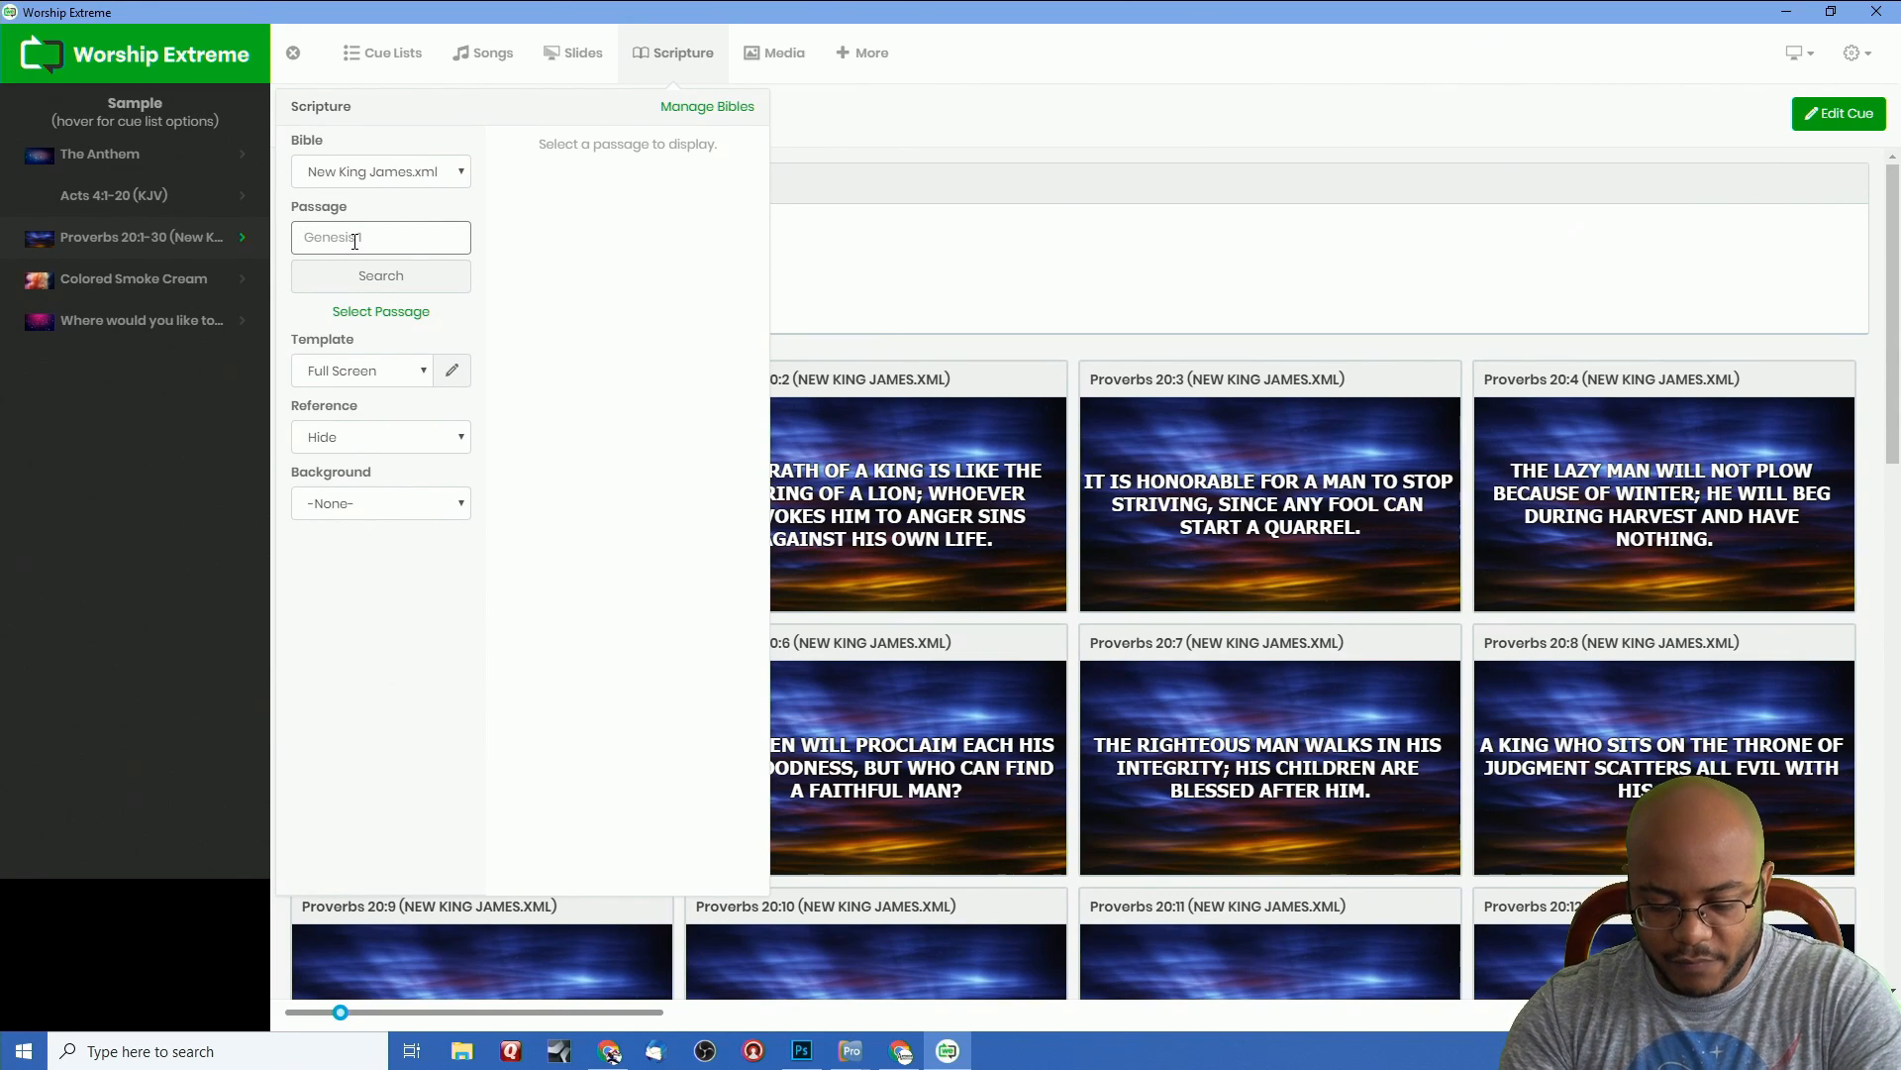
text(Proverbs 21)
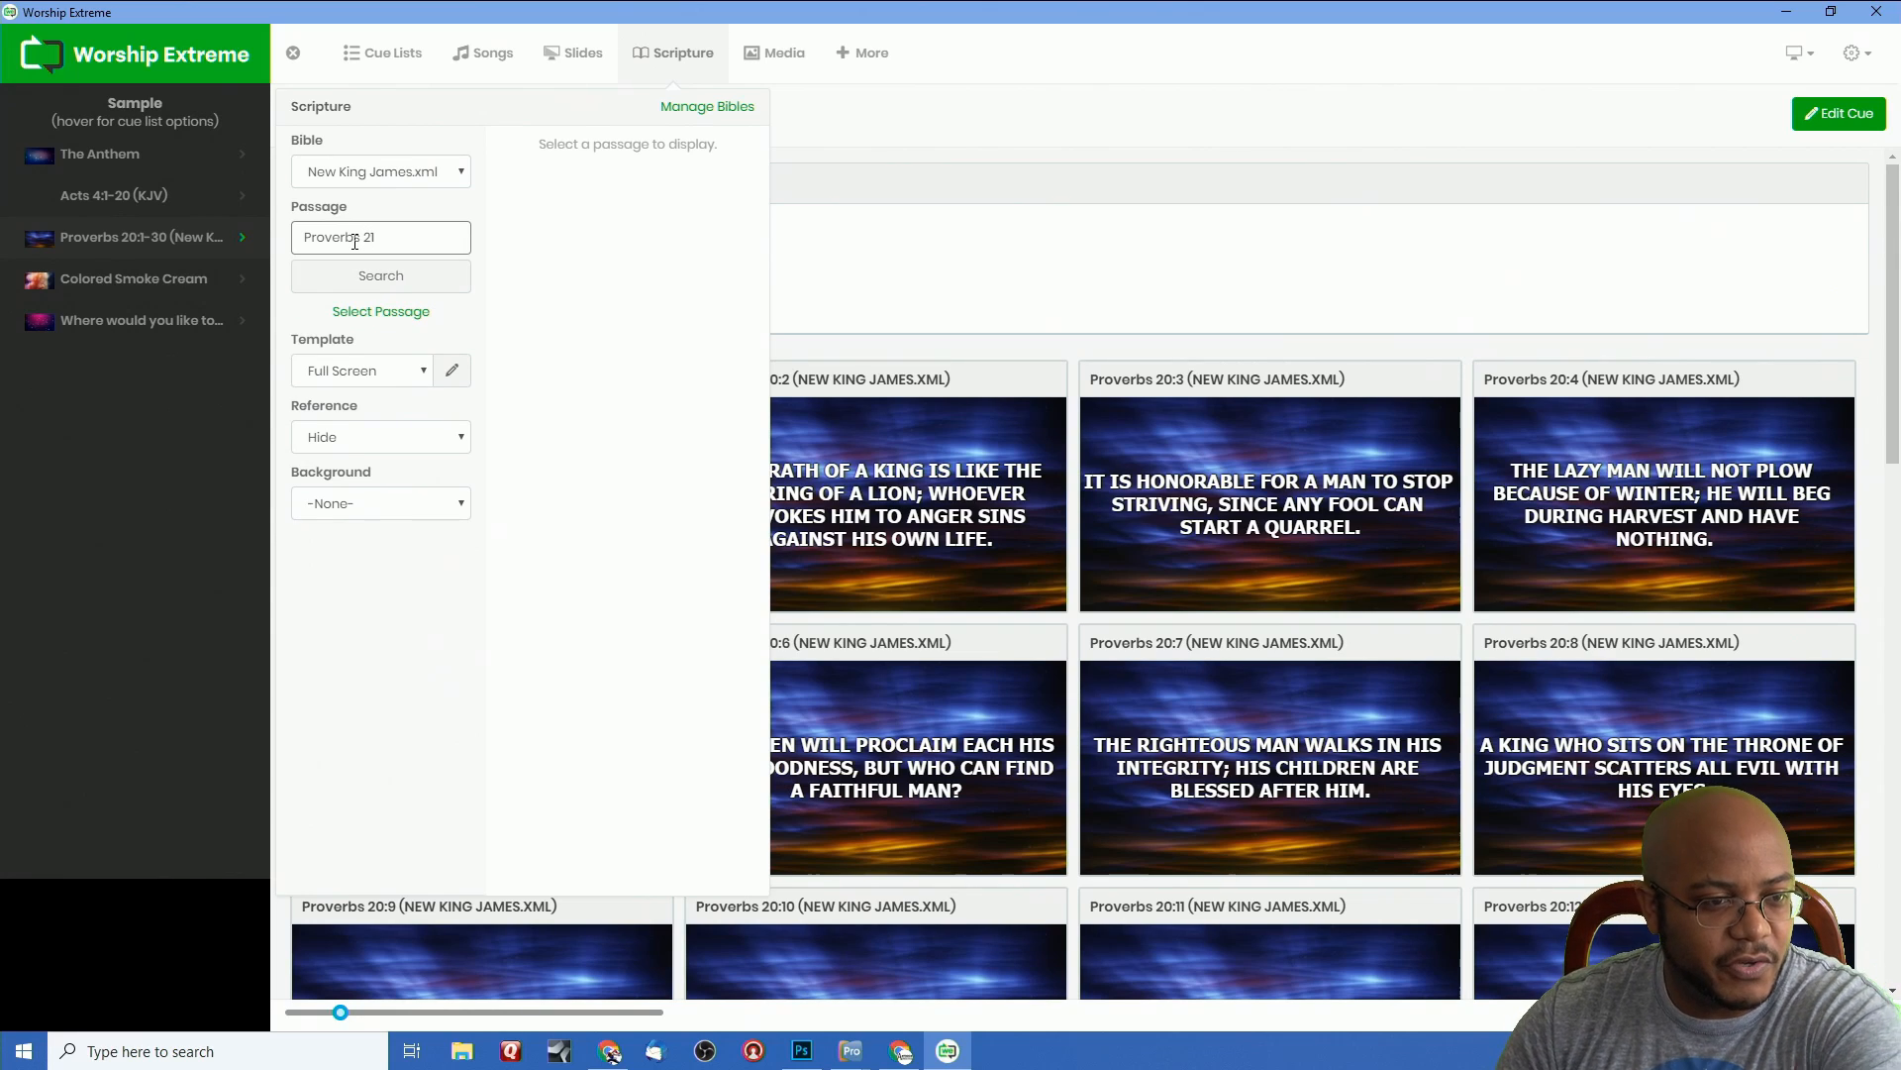
click(371, 276)
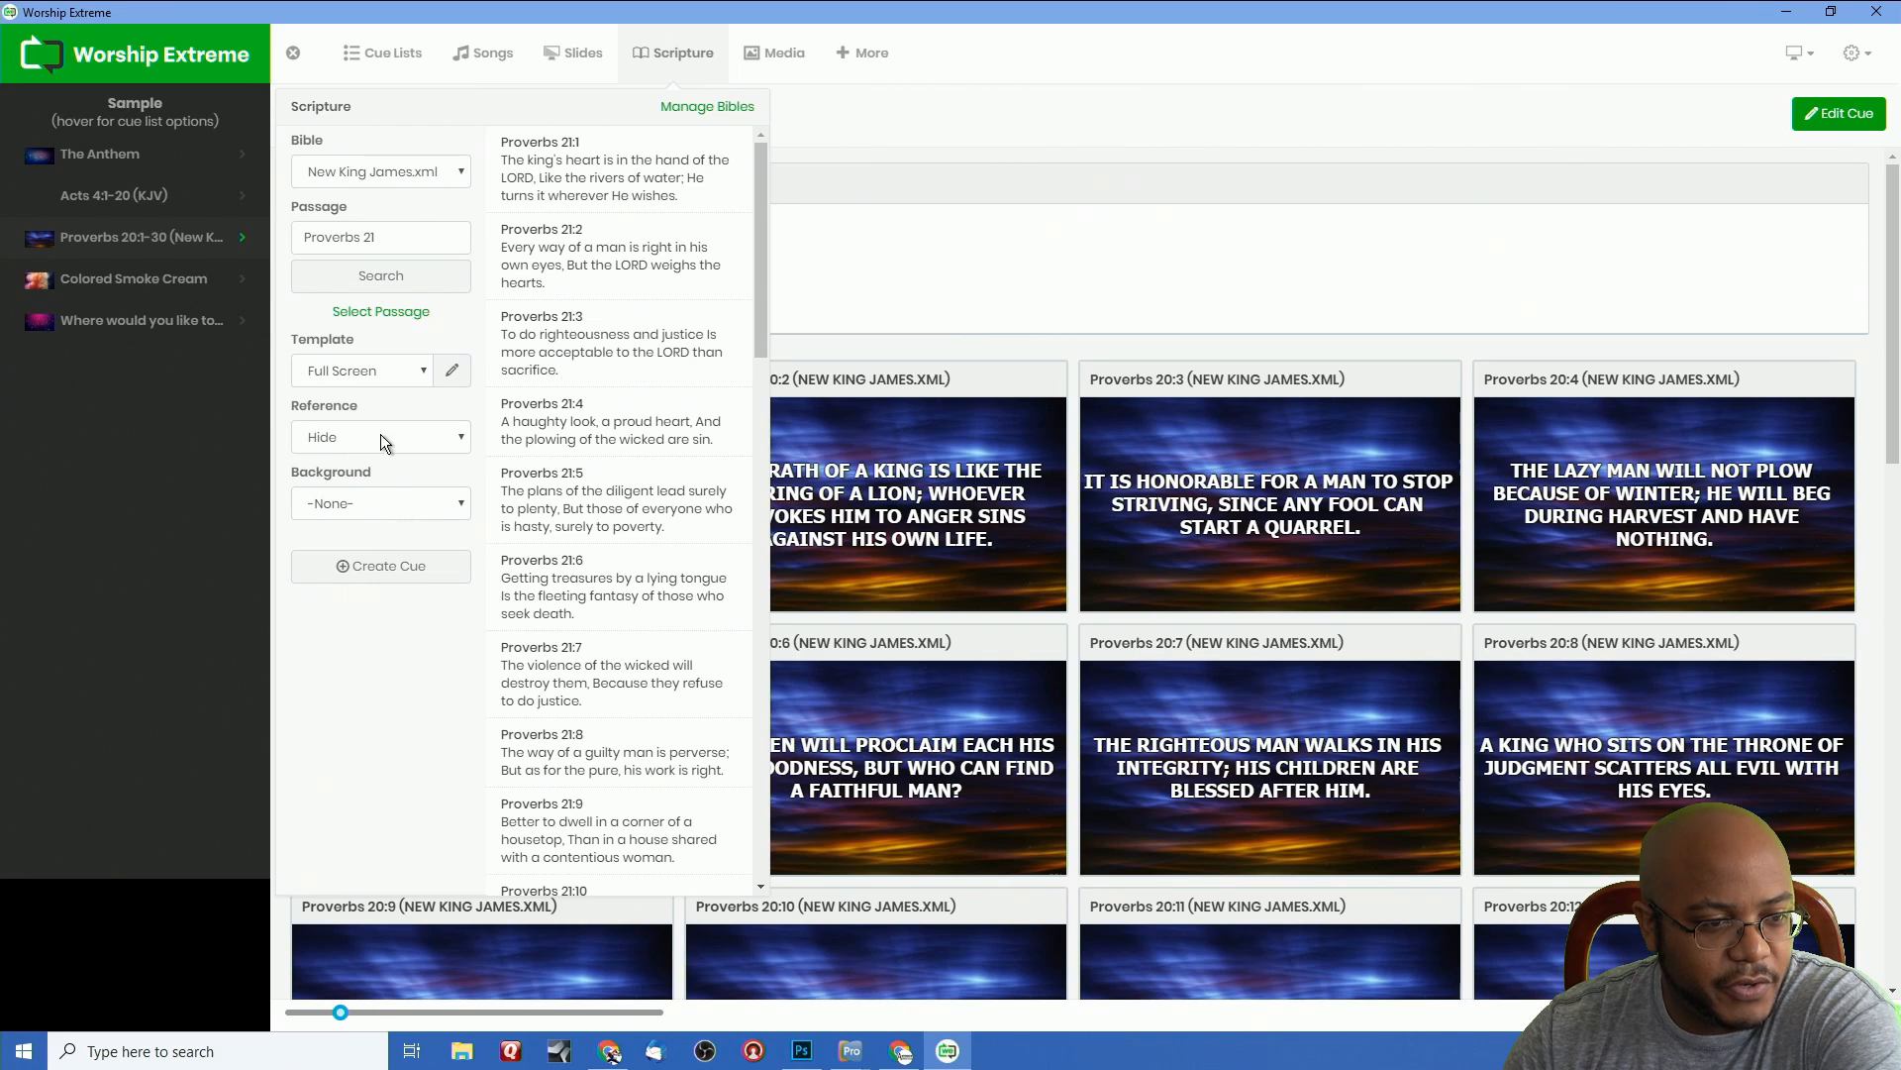
Set the instant scripture background to bg04.mov and show Proverbs 21:1 on the live output
click(374, 507)
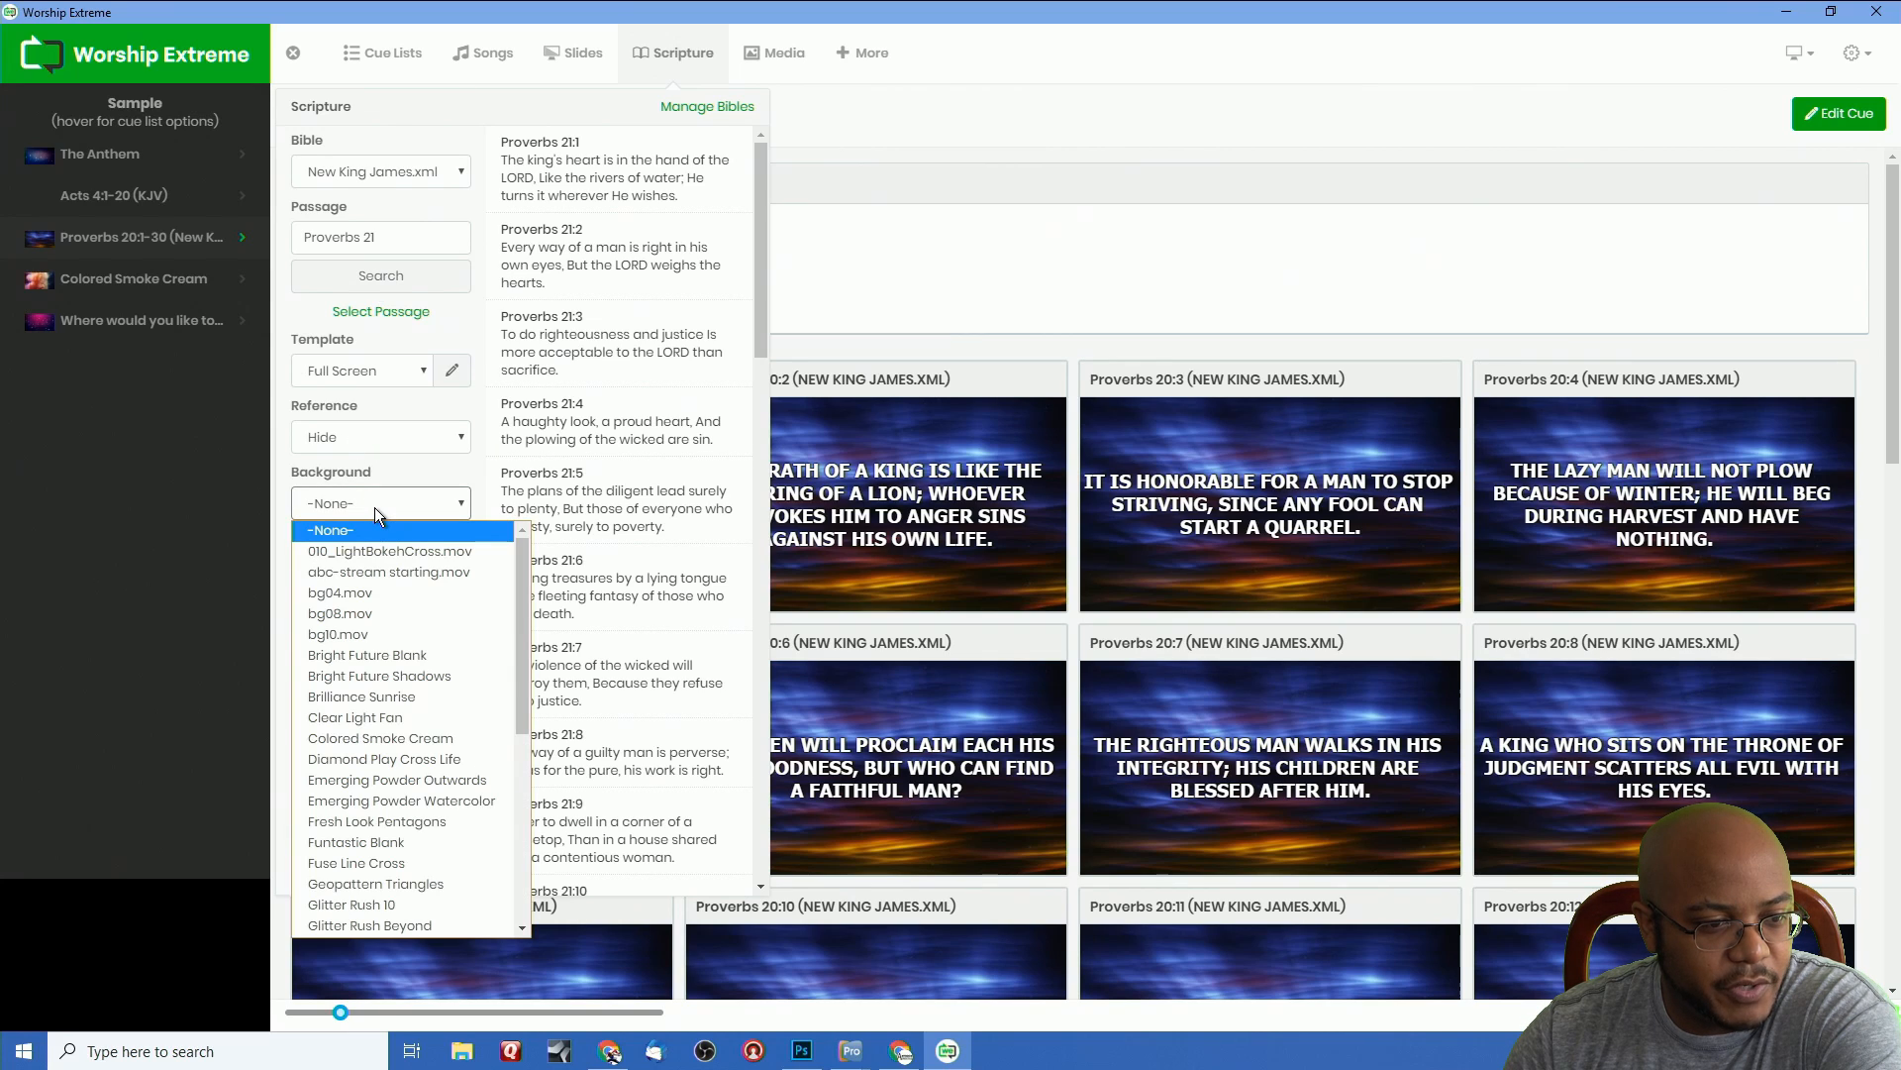
click(355, 594)
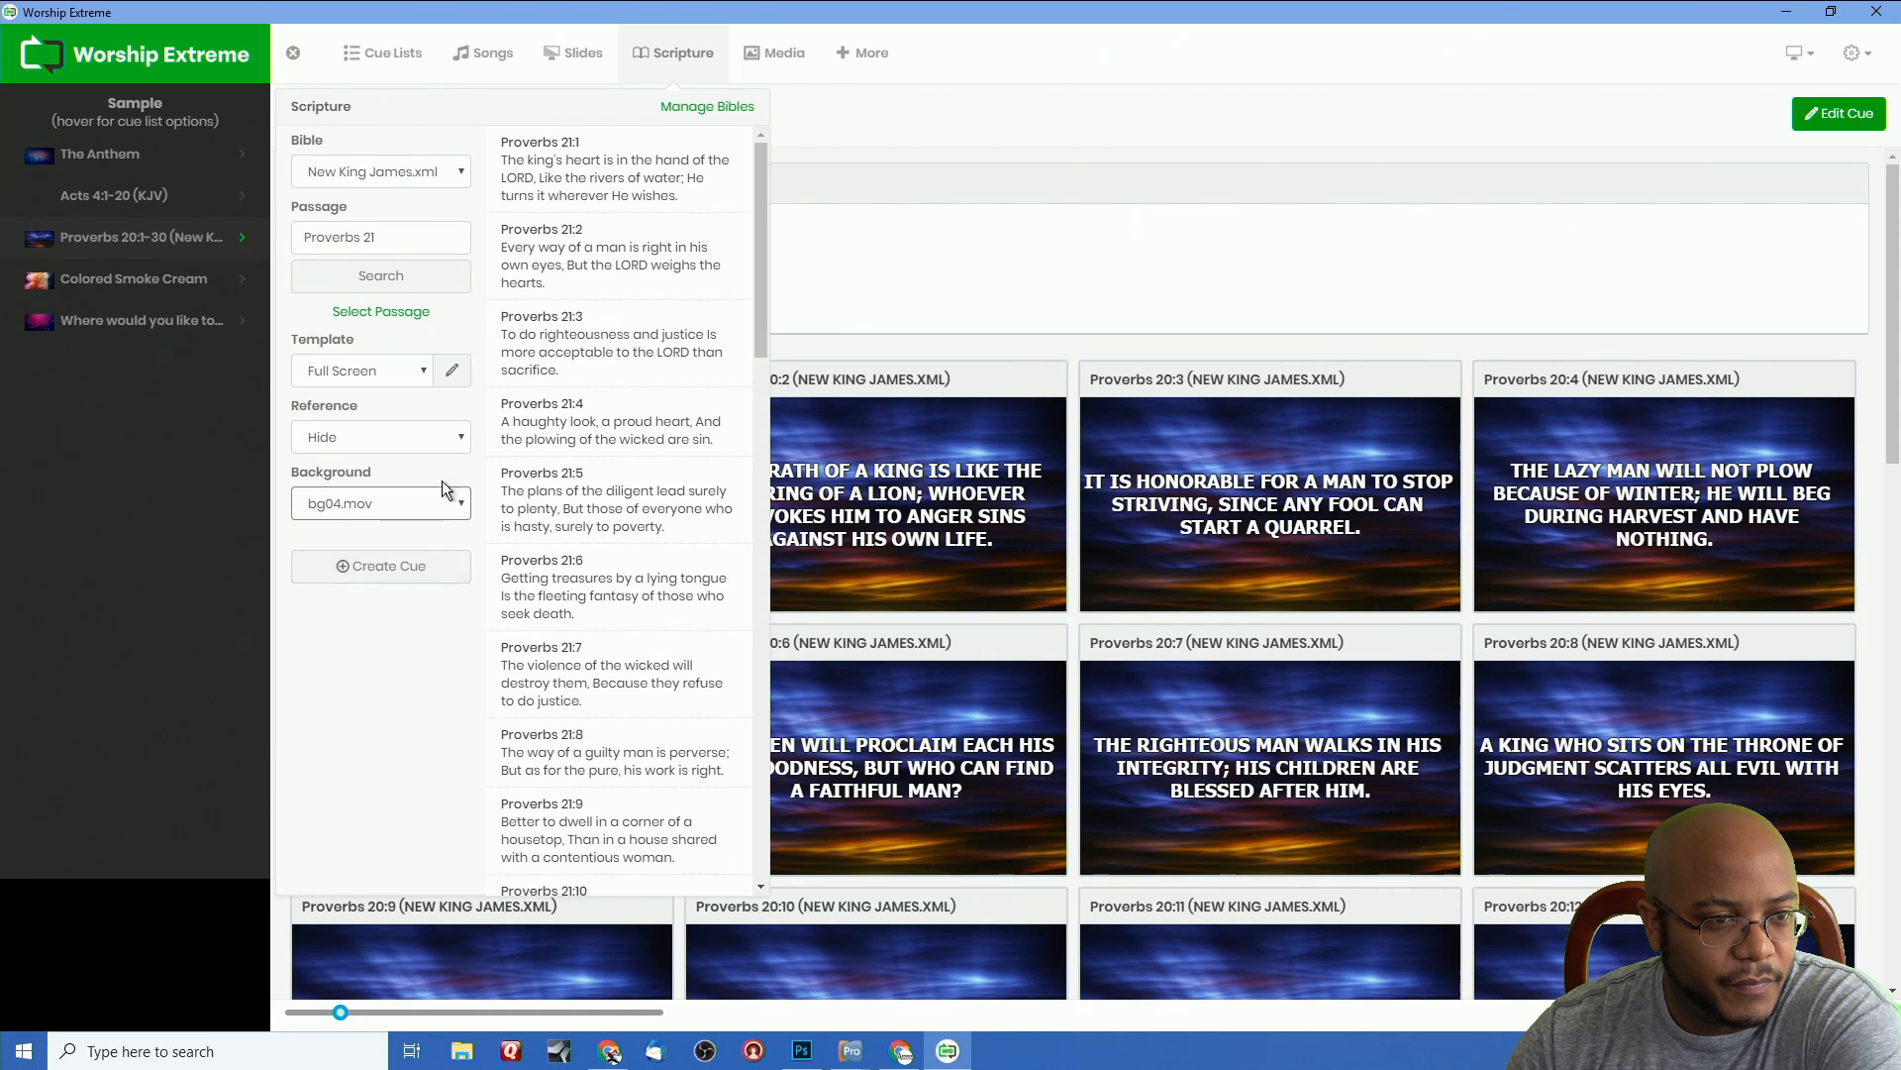
click(618, 184)
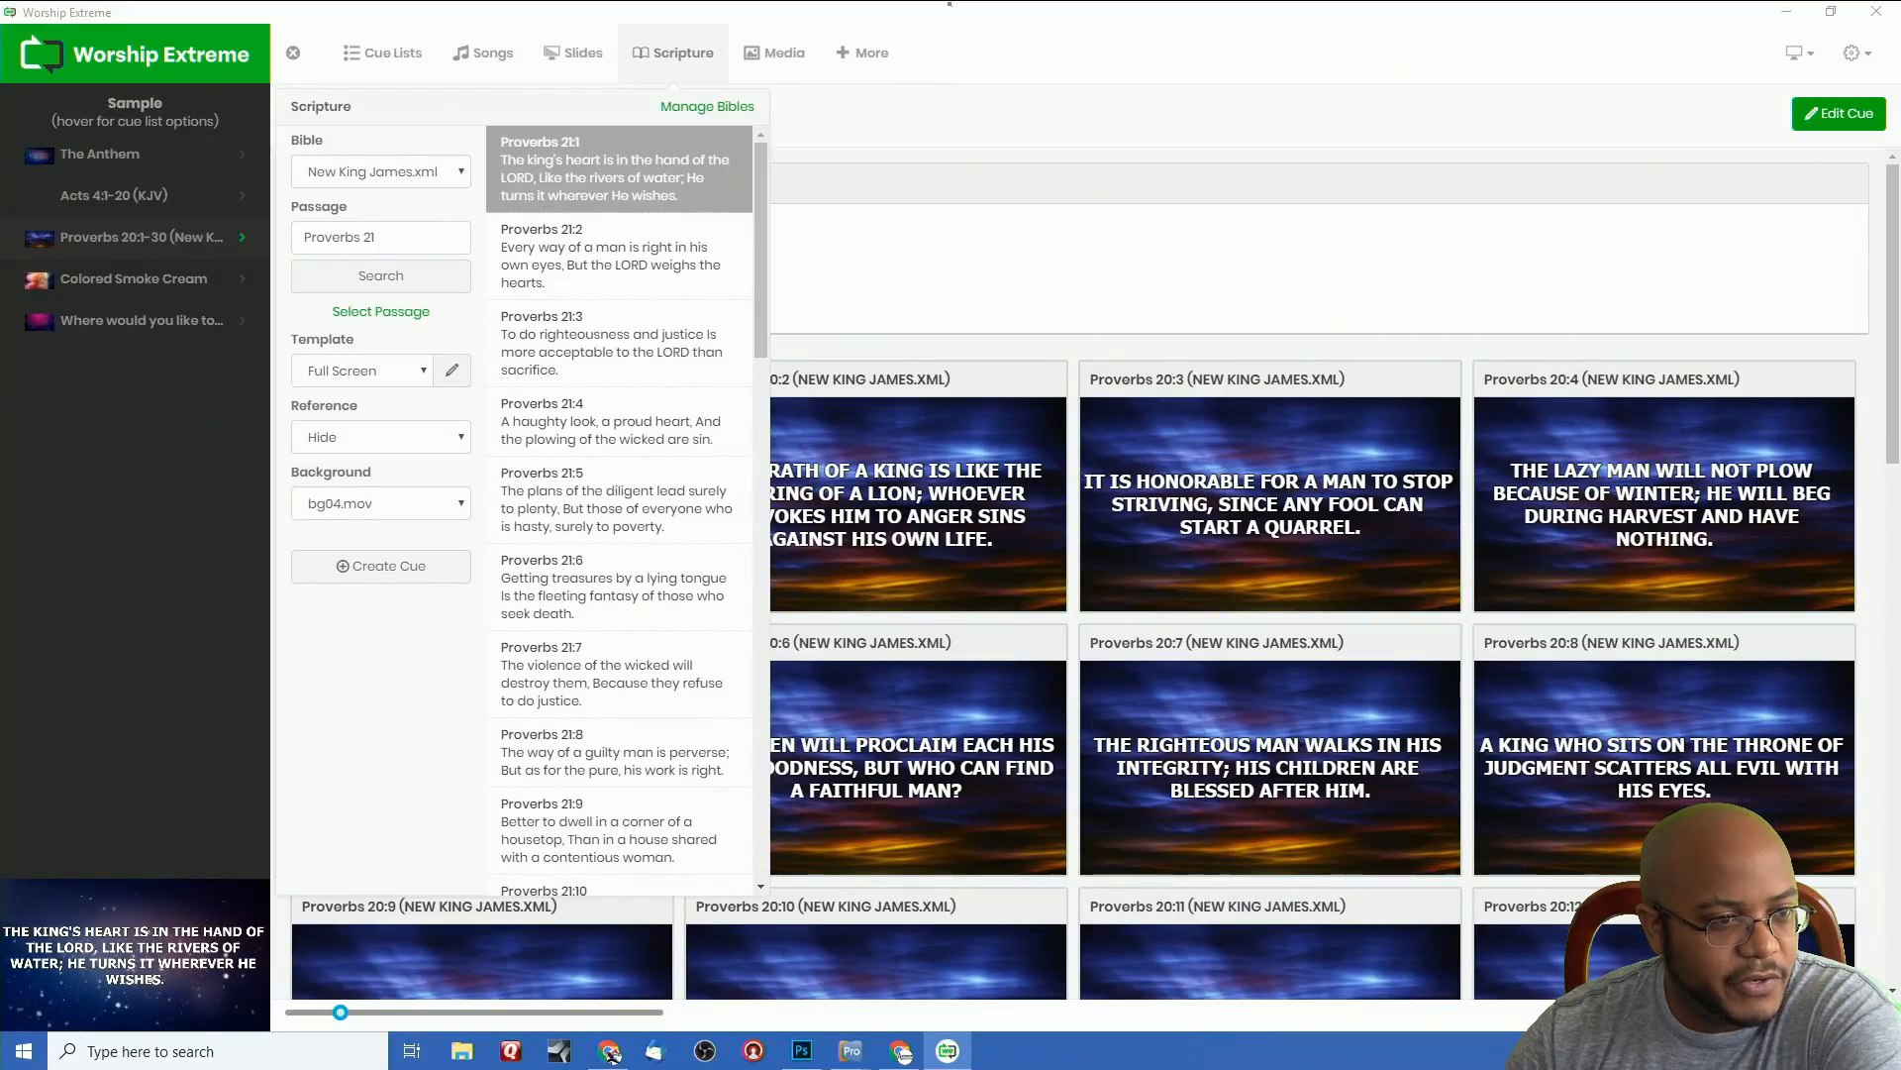
click(139, 113)
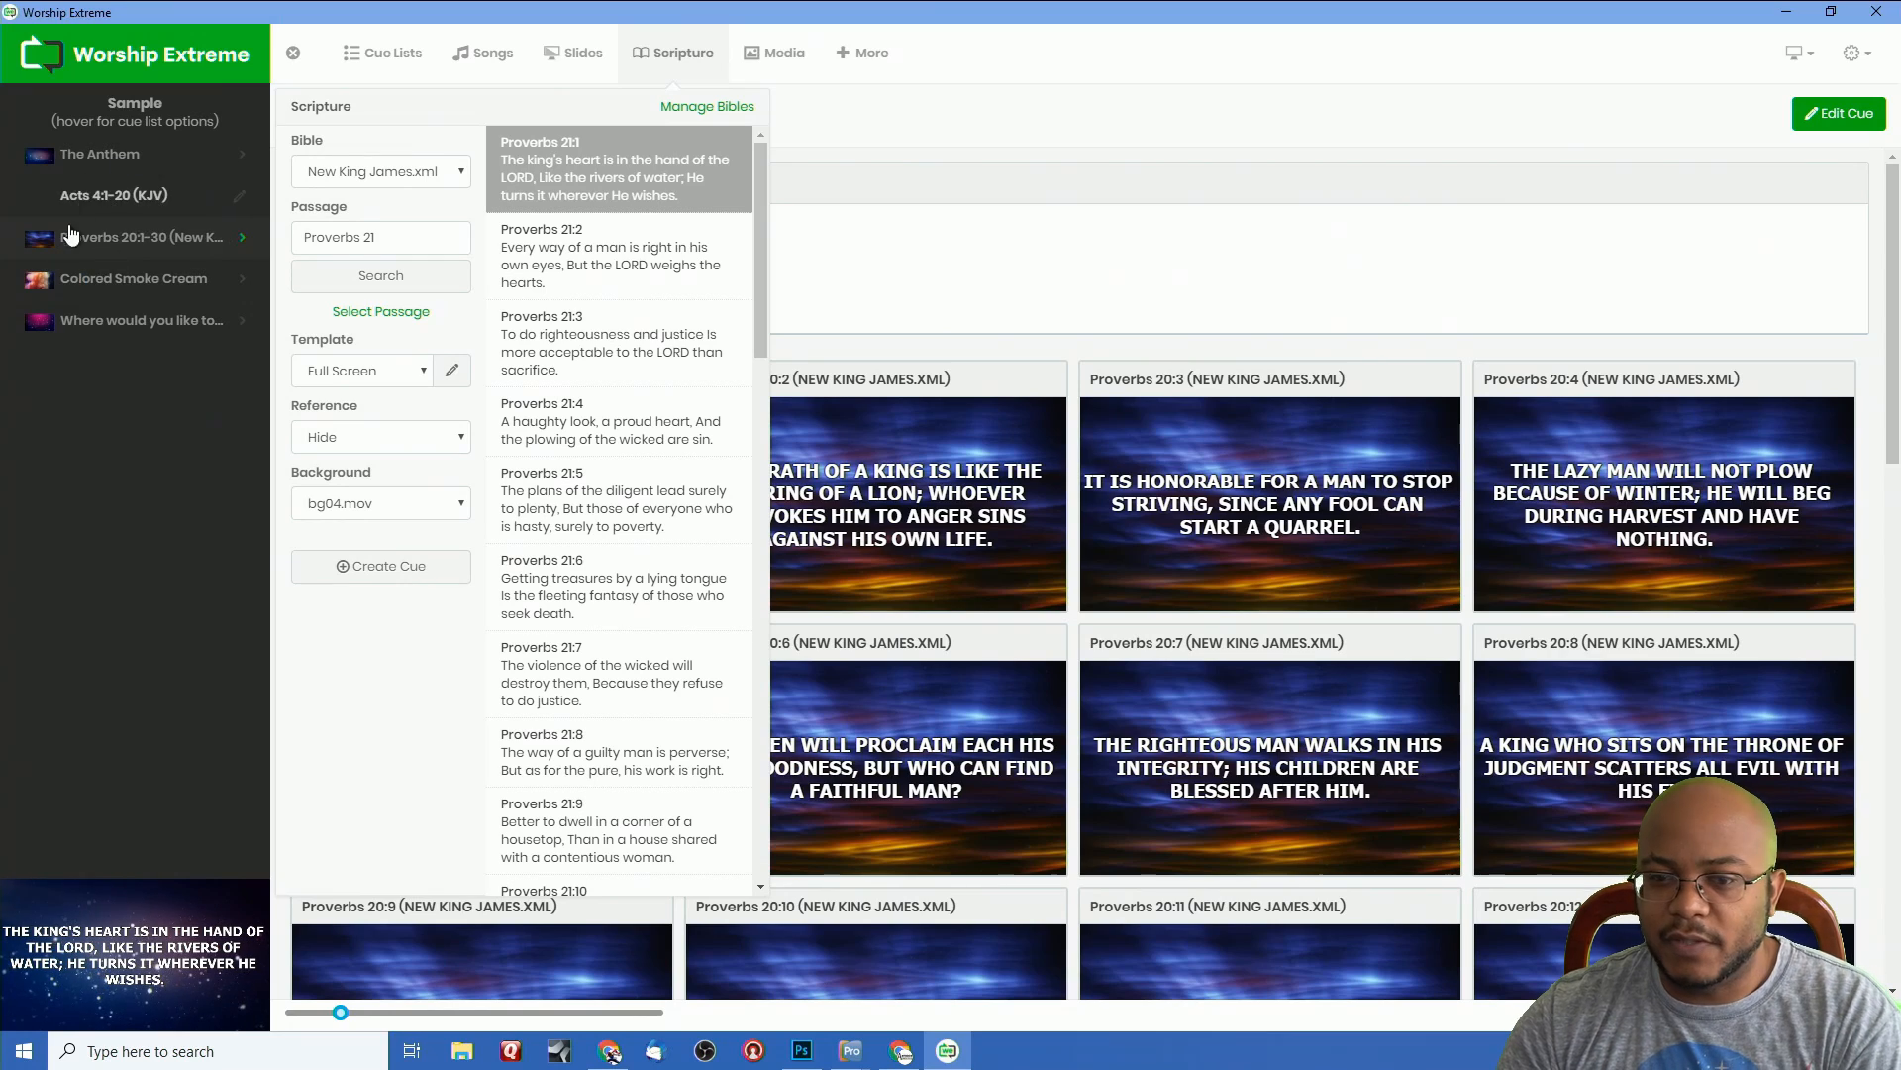
Show further Proverbs 21 verses live one by one, from verse 2 up to verse 9, and return to verse 1
click(639, 264)
click(635, 364)
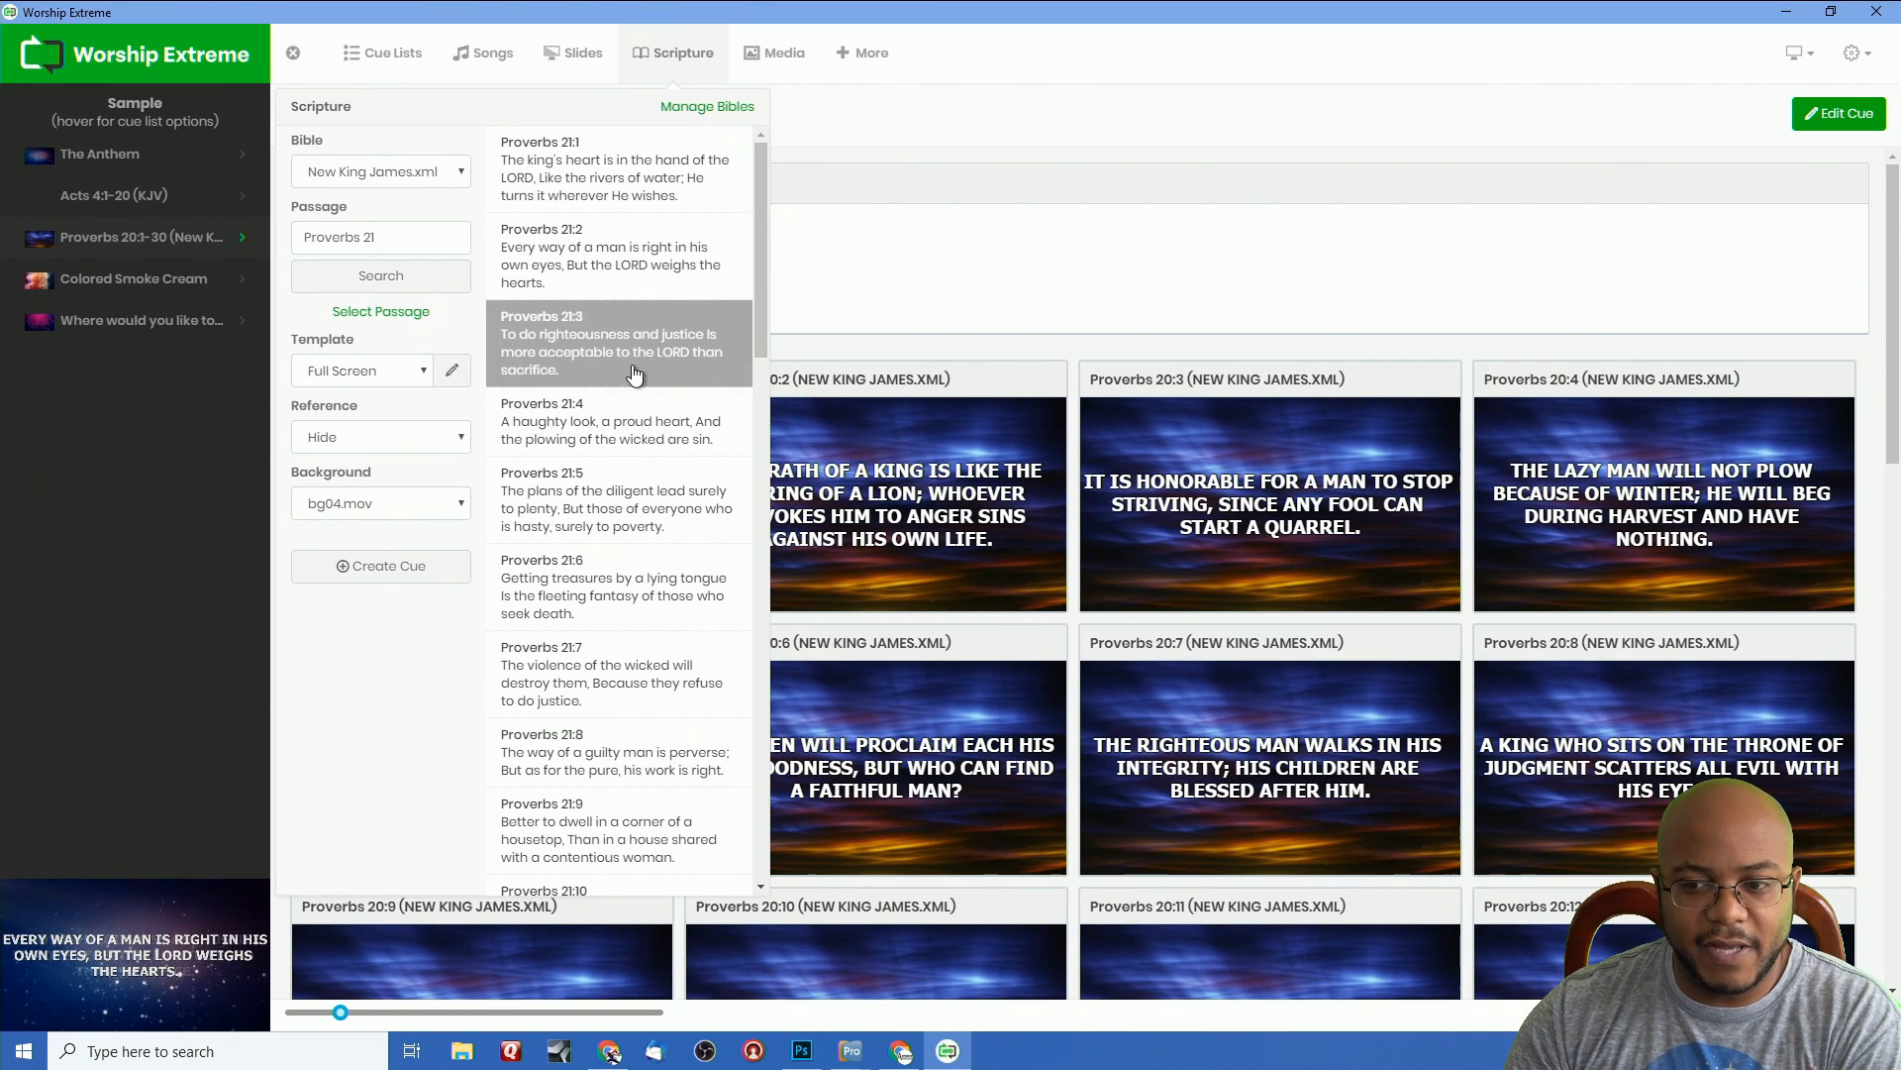
click(632, 480)
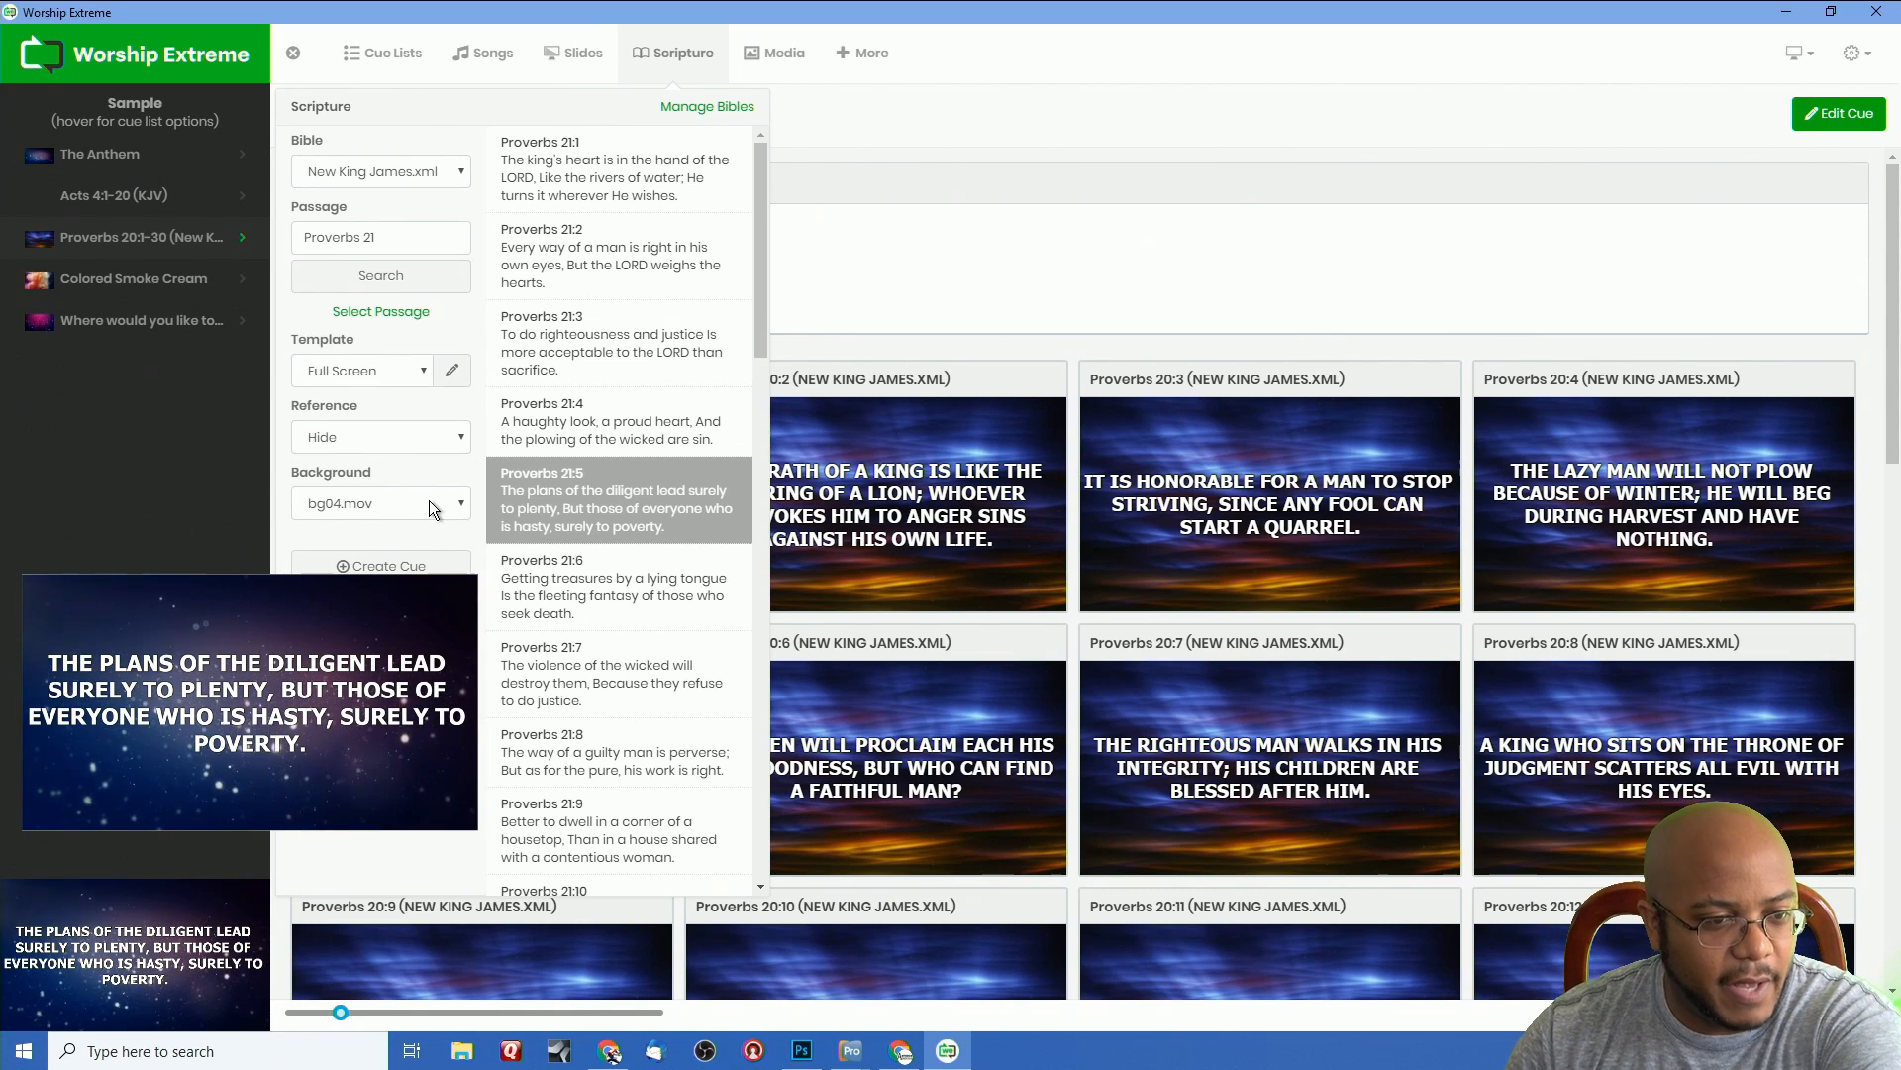
click(632, 597)
click(630, 680)
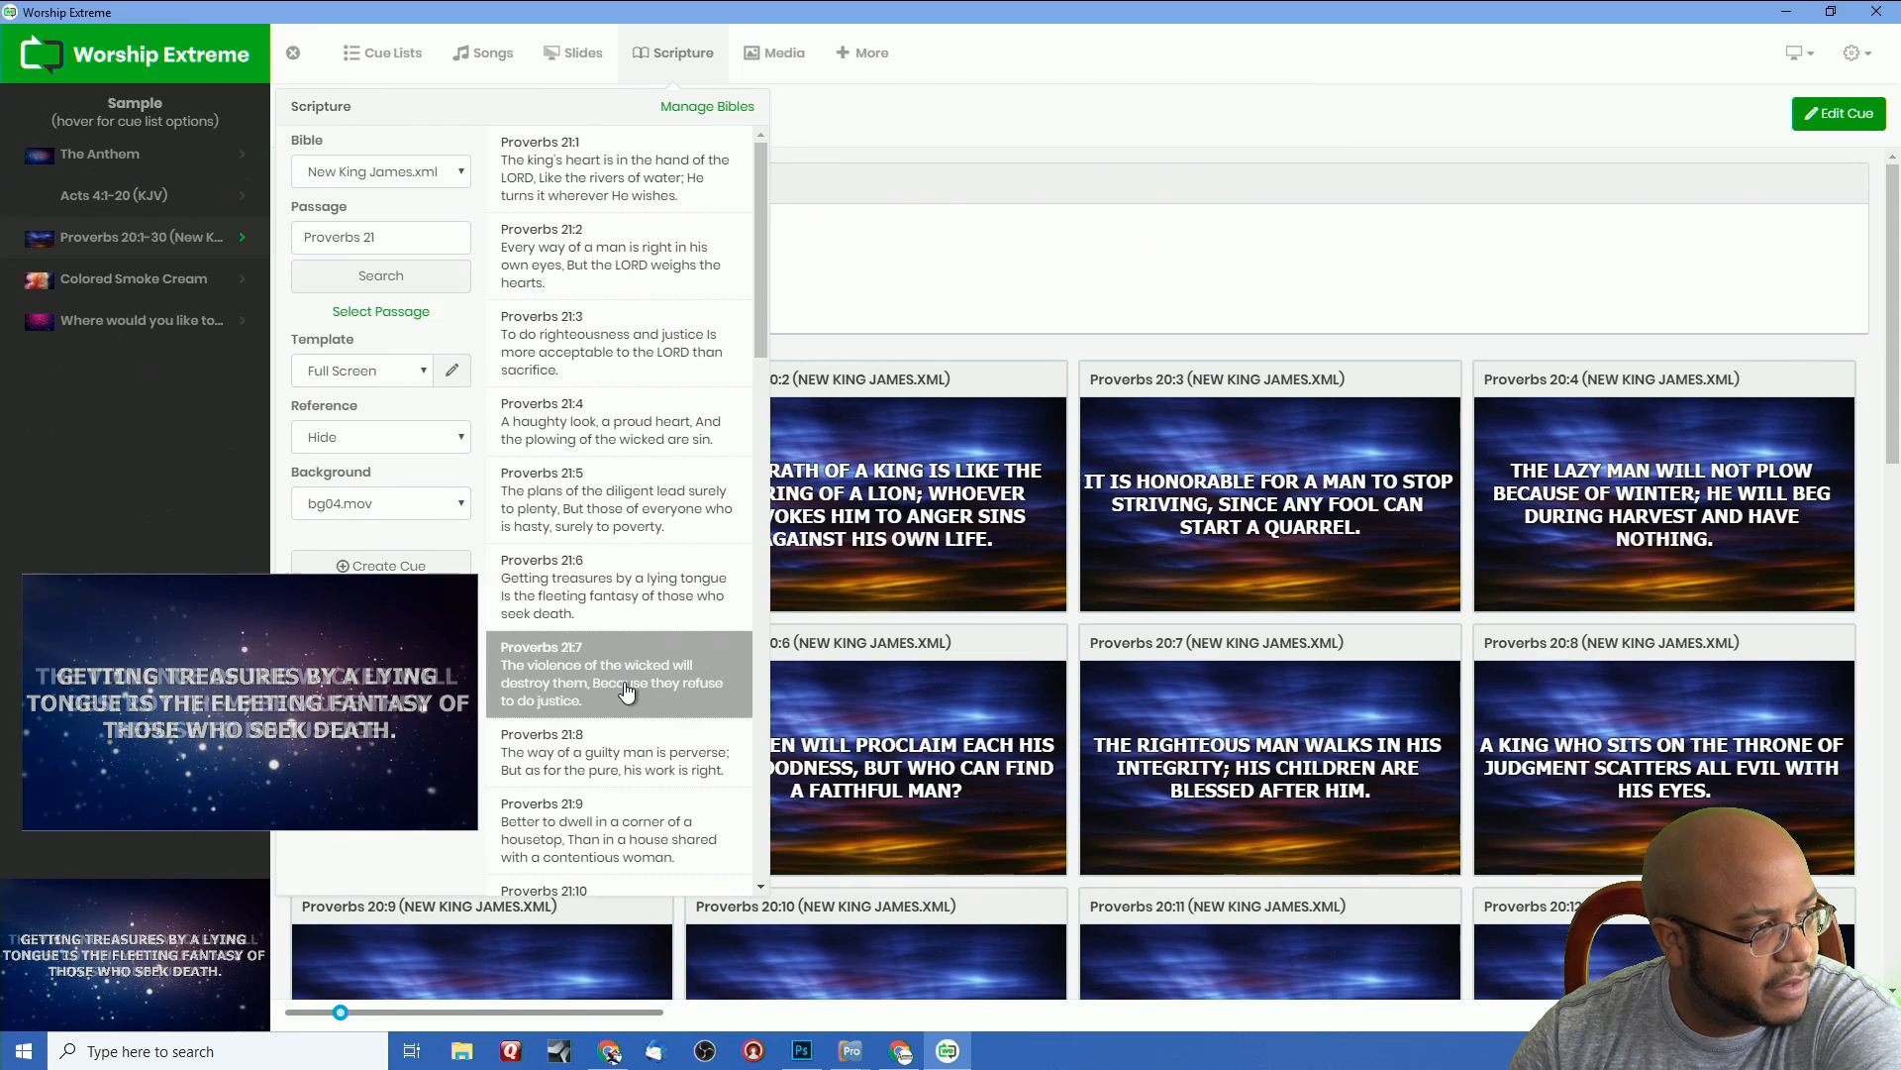
click(603, 777)
click(588, 831)
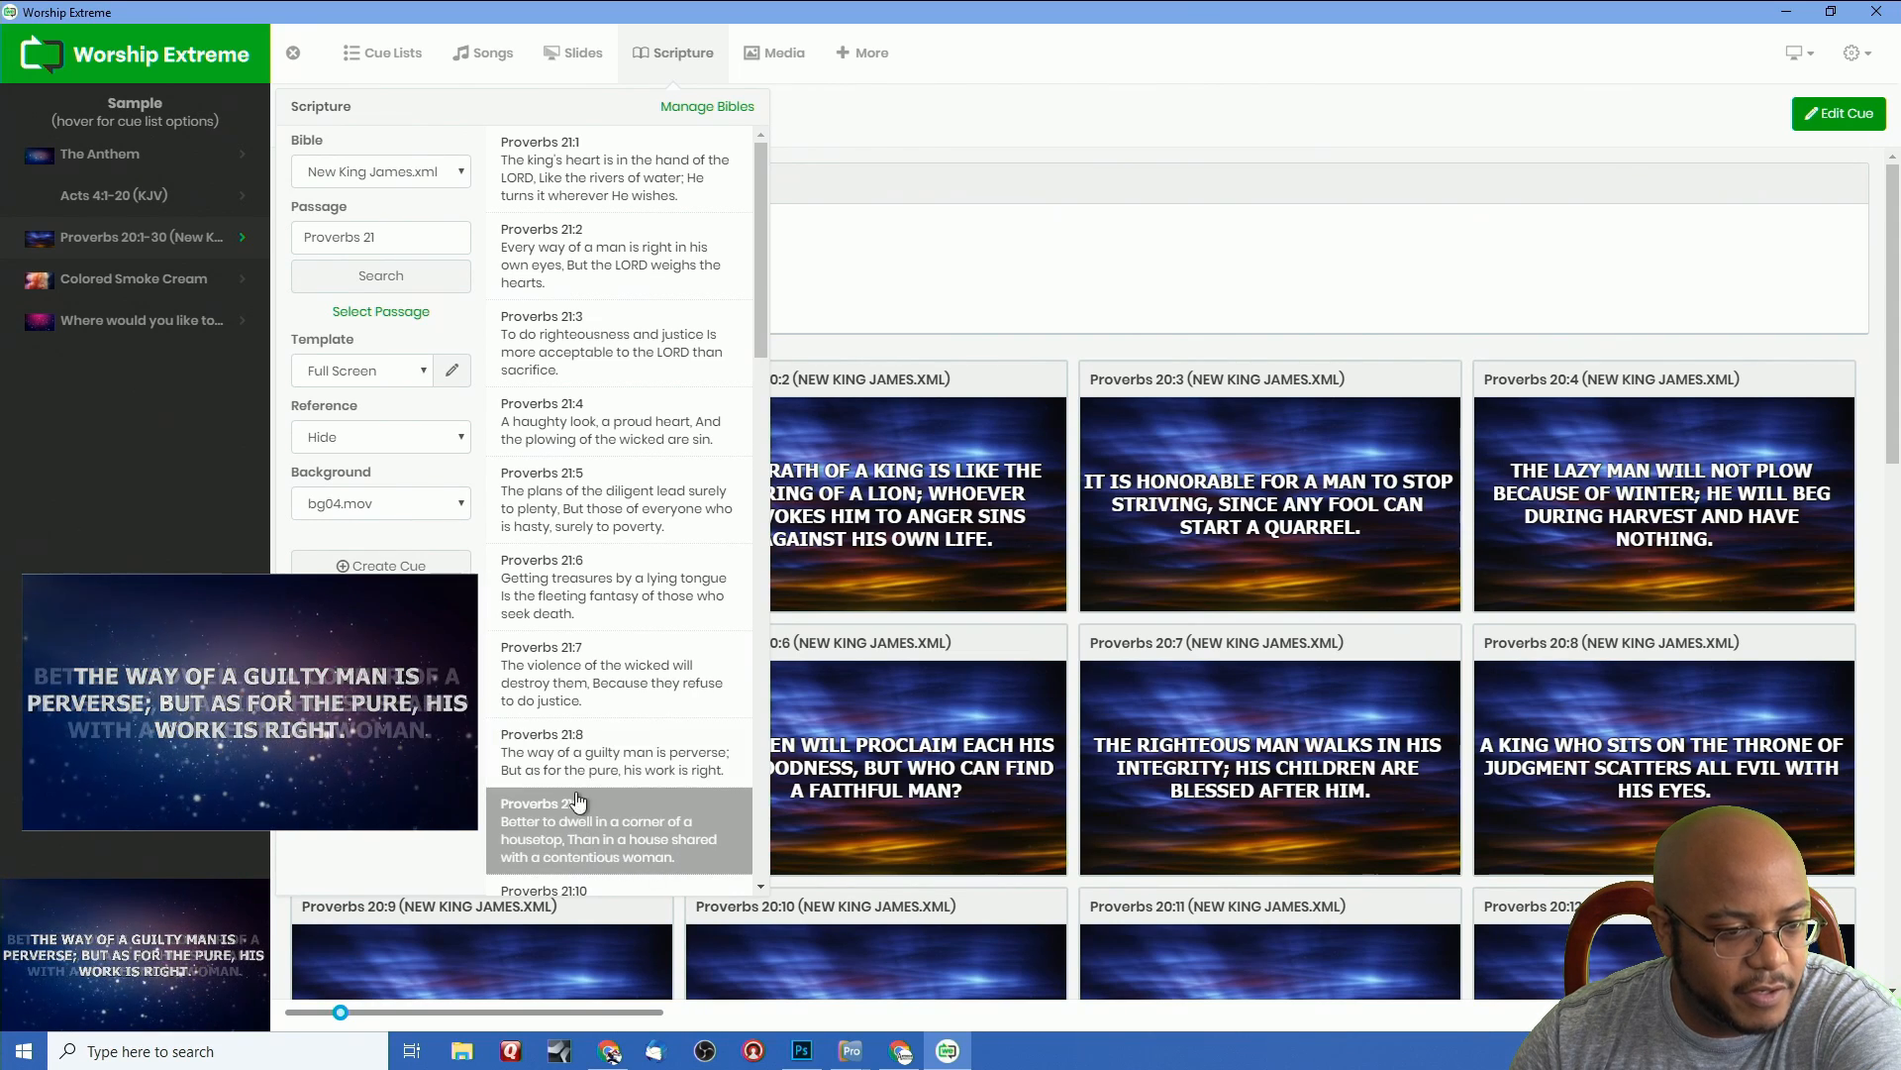
click(611, 333)
click(599, 180)
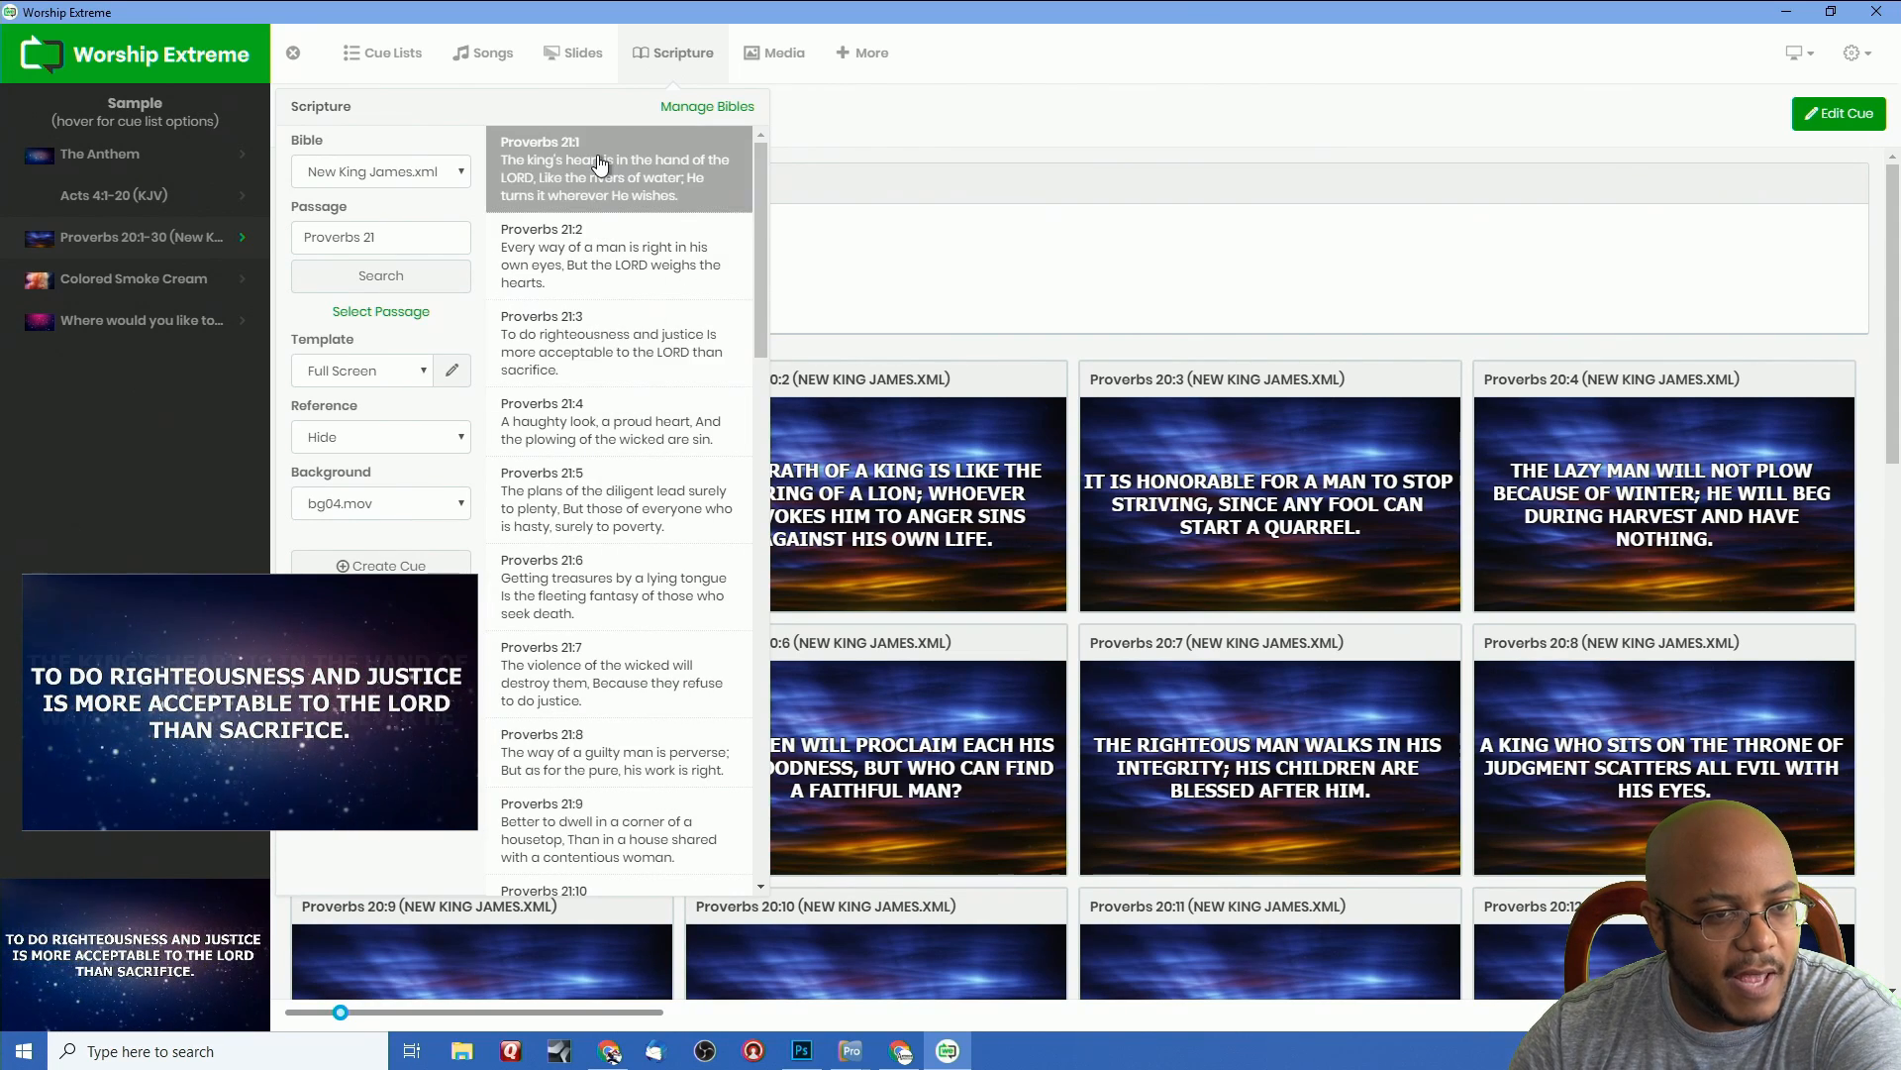
Look through the remaining Proverbs 21 verses in the passage list down to verse 31
scroll(700, 671, down, 10)
scroll(573, 782, down, 8)
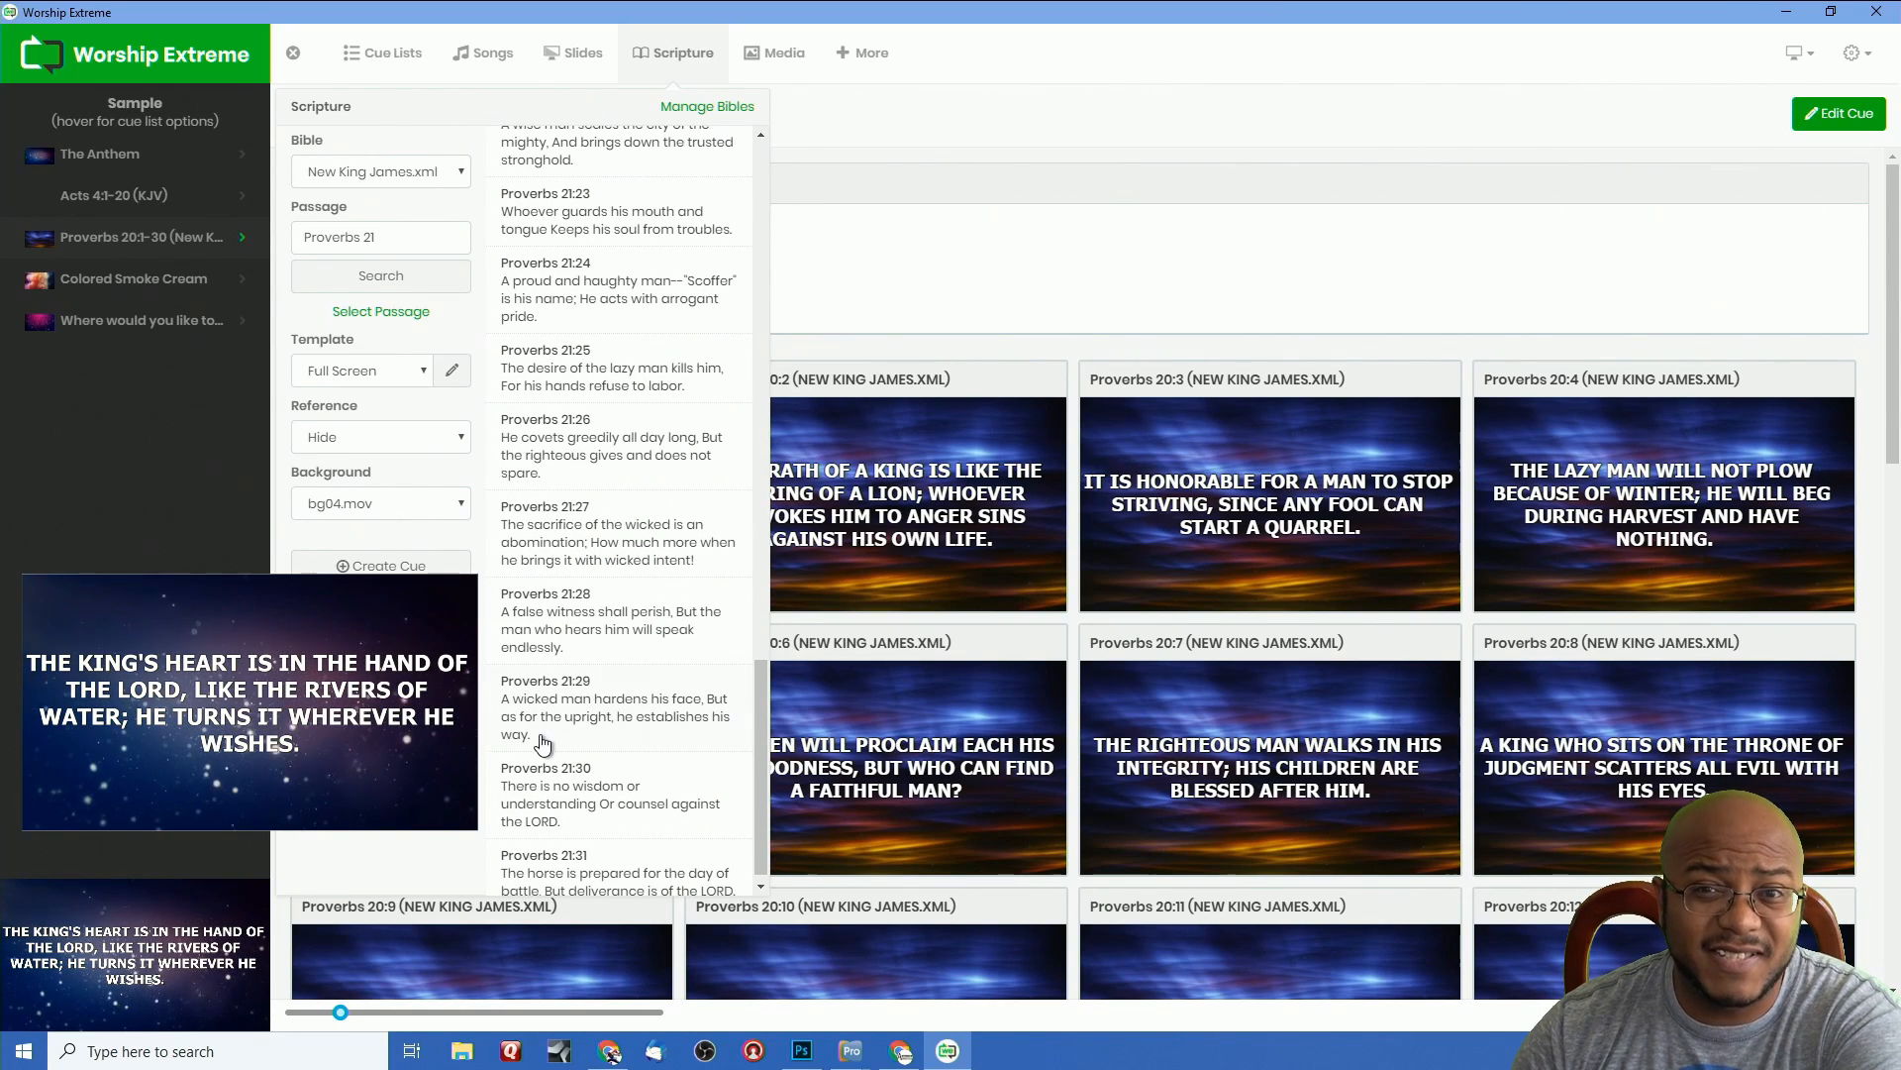
scroll(644, 705, down, 1)
click(948, 5)
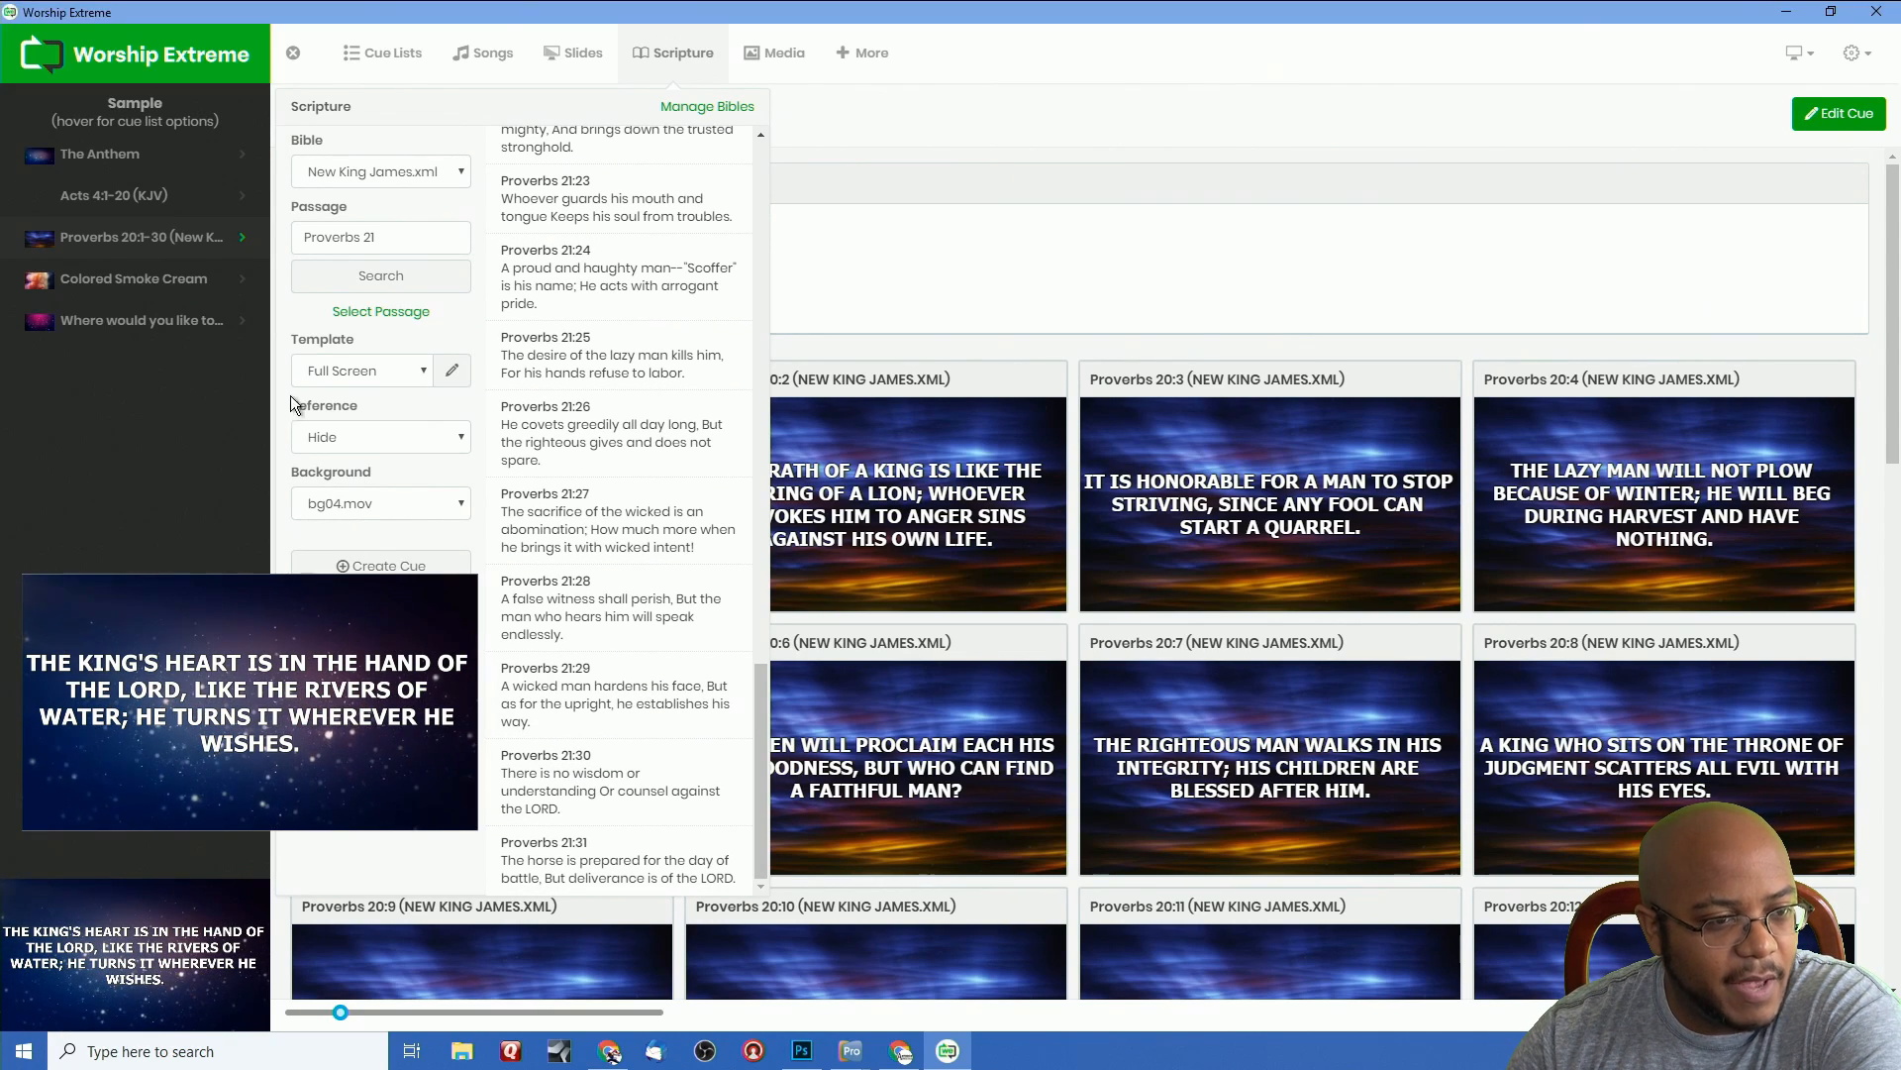
click(437, 650)
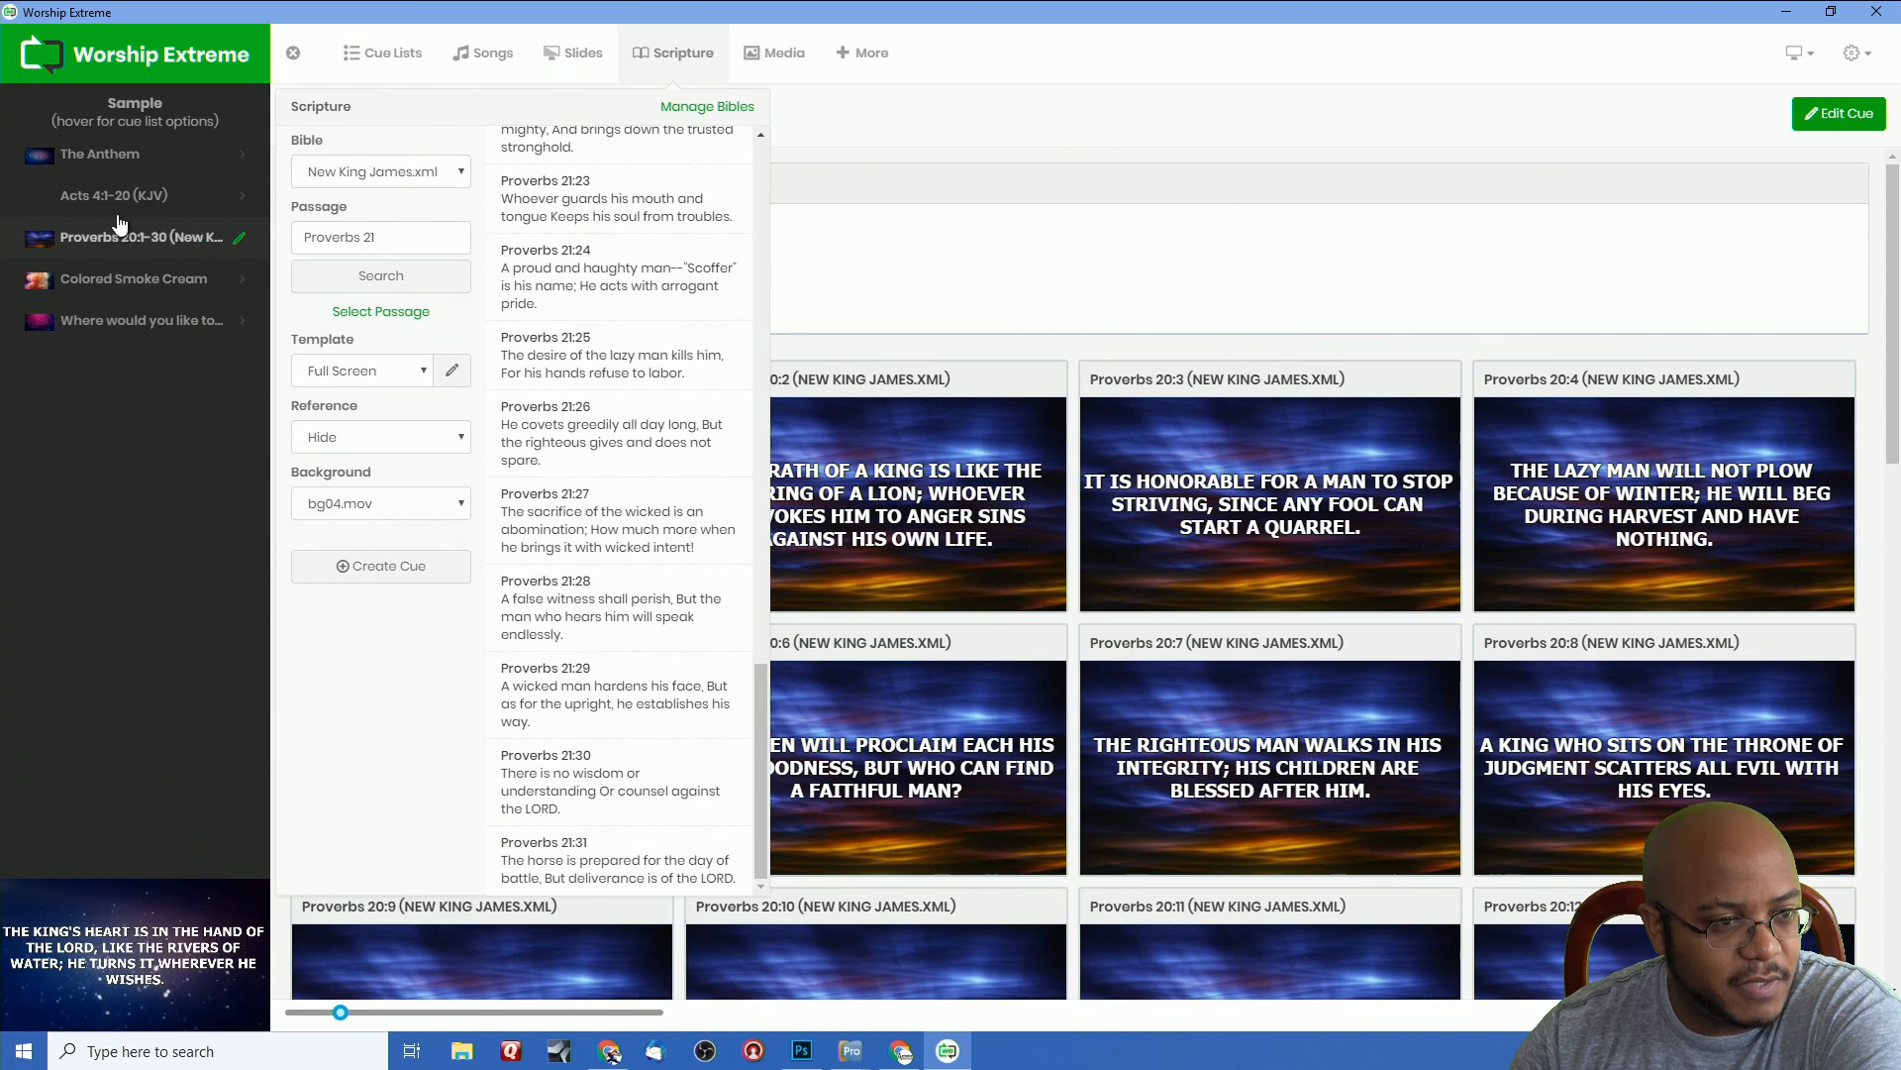
scroll(650, 772, up, 10)
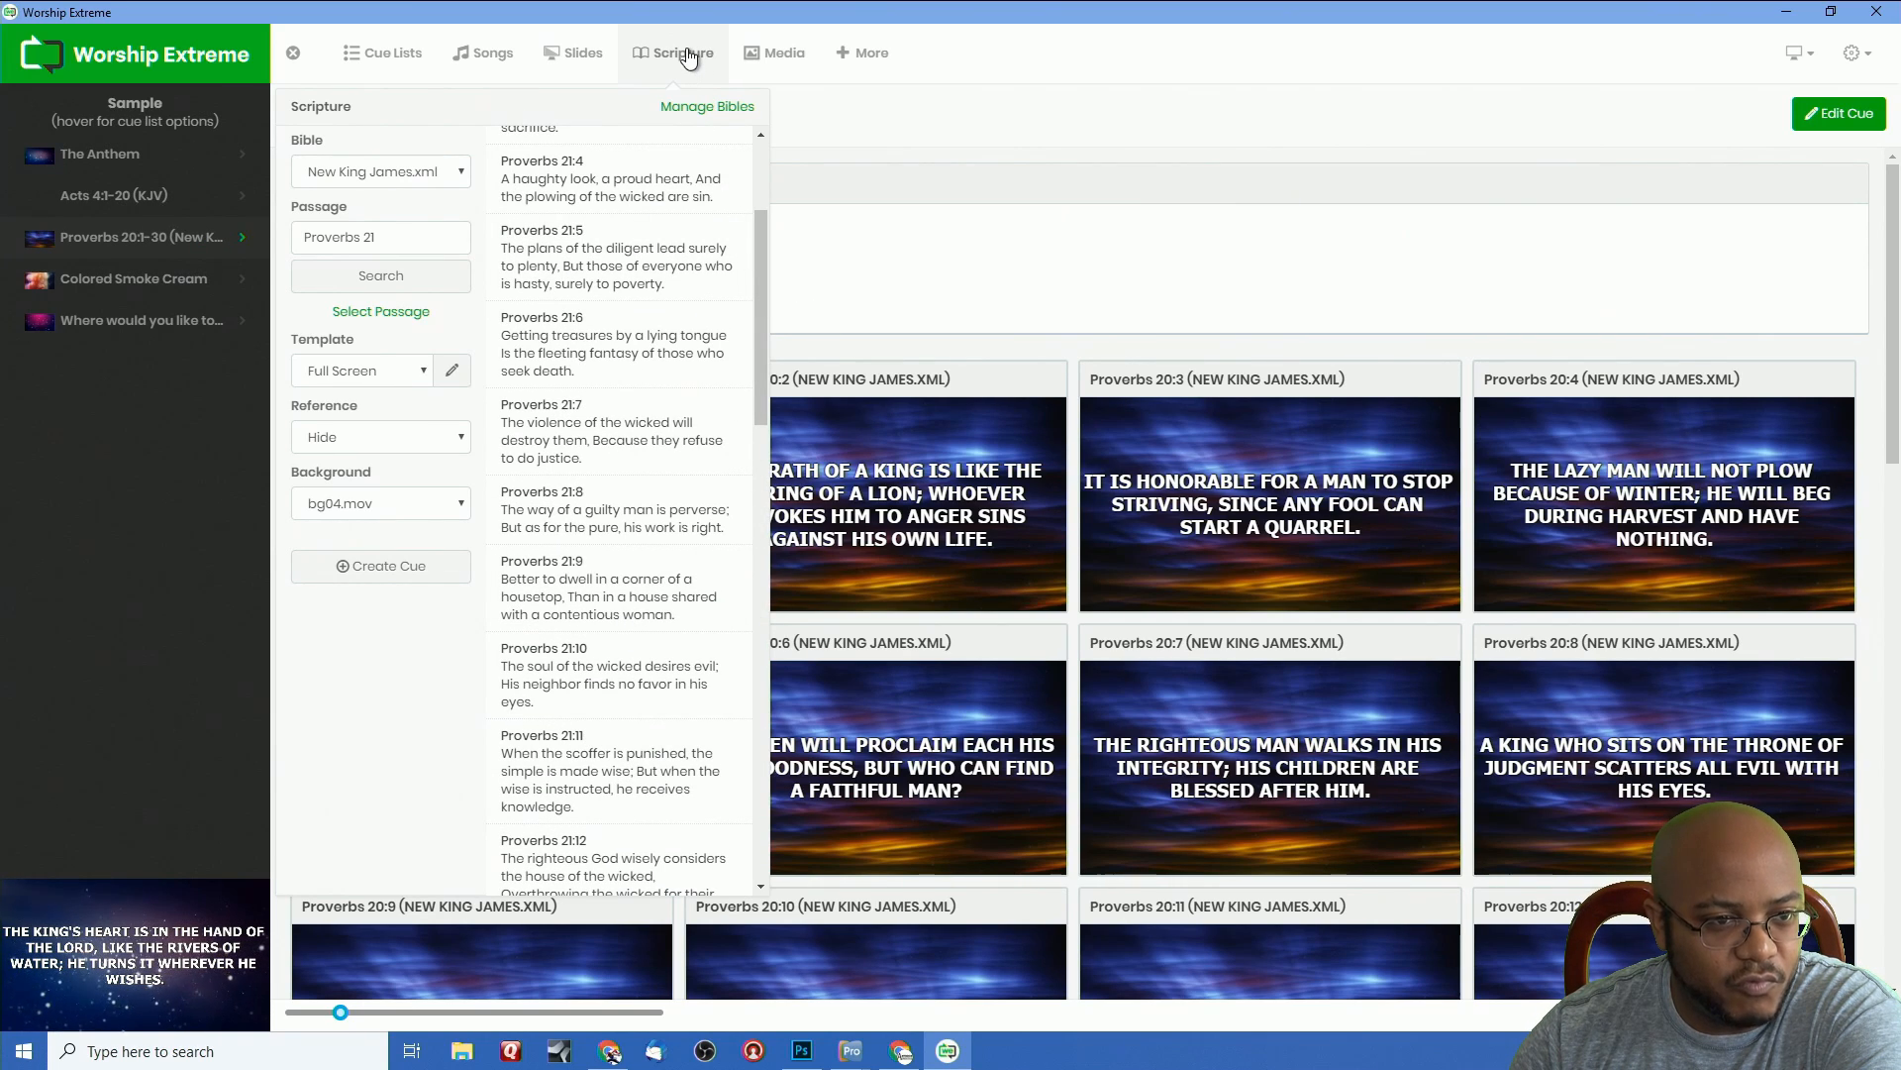
Look at the Pro Plus Media collection and open your own media library from the home page
click(775, 53)
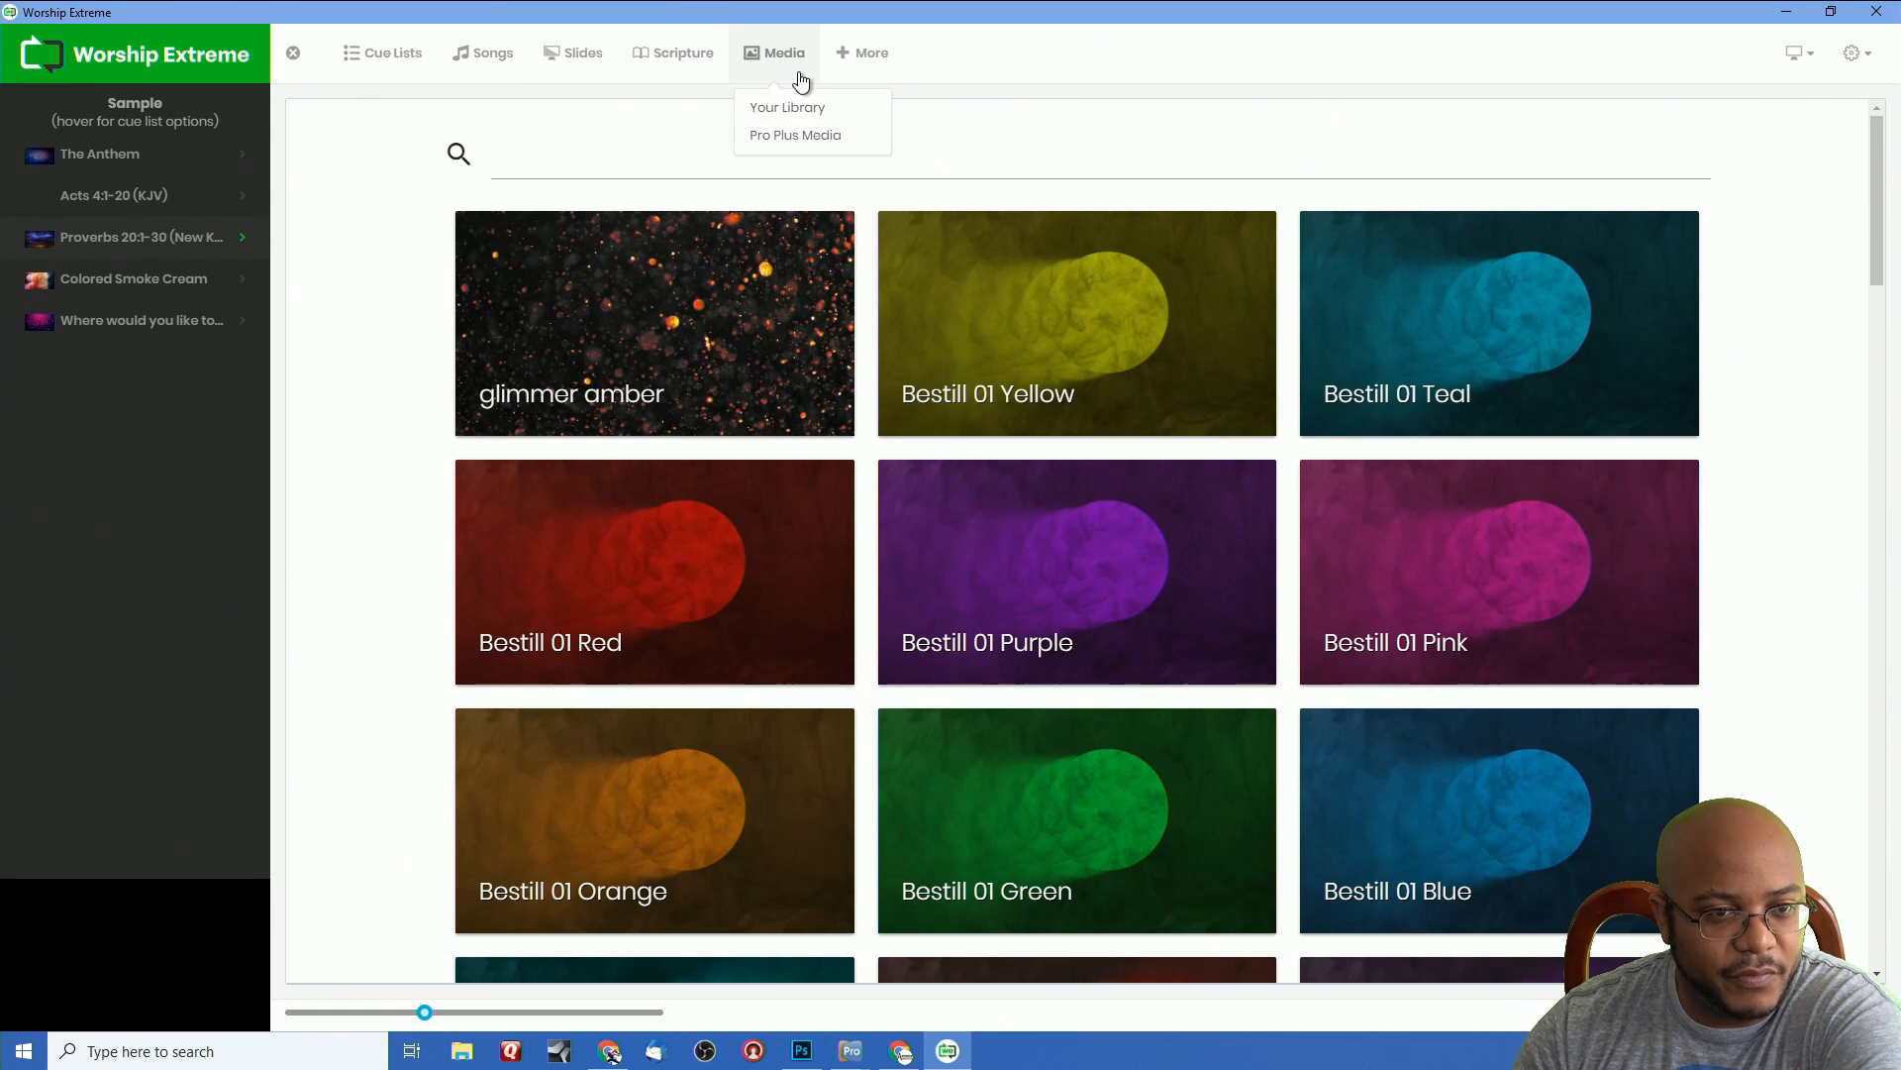
click(154, 51)
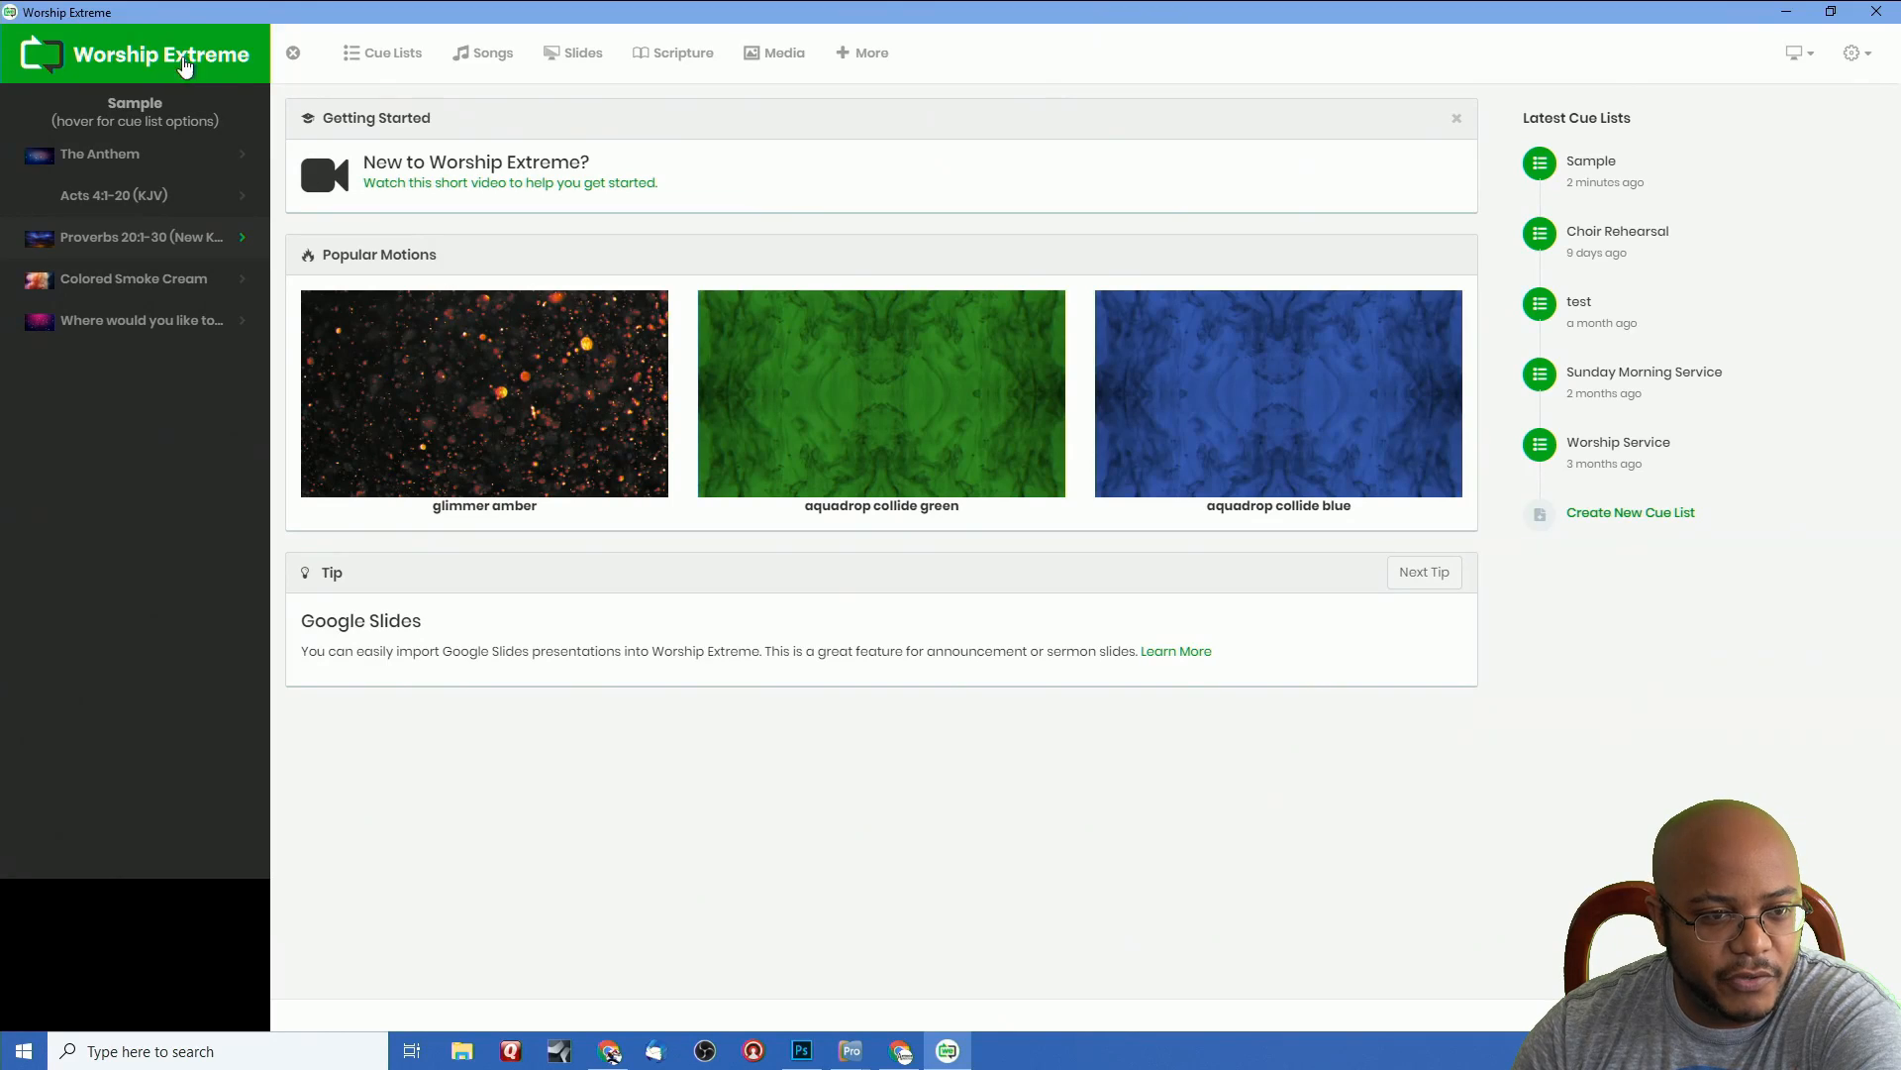
click(789, 59)
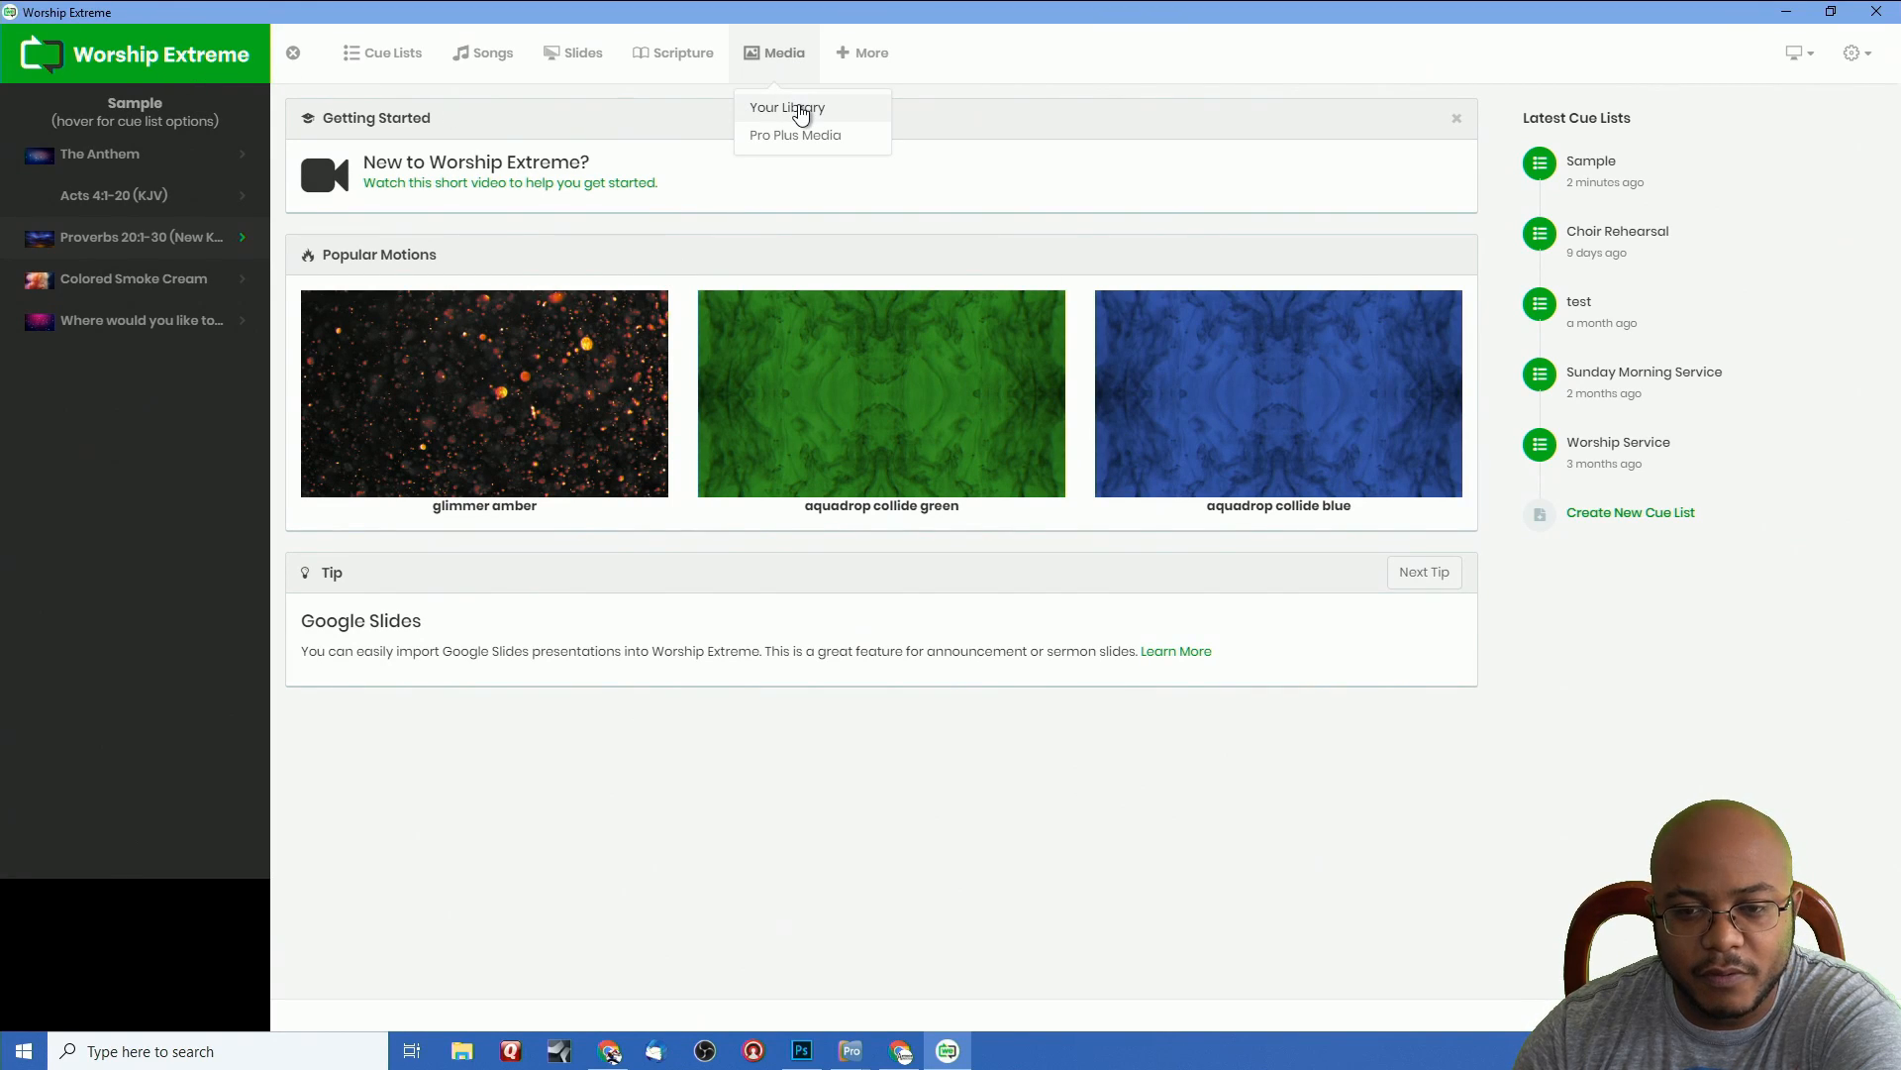
click(801, 109)
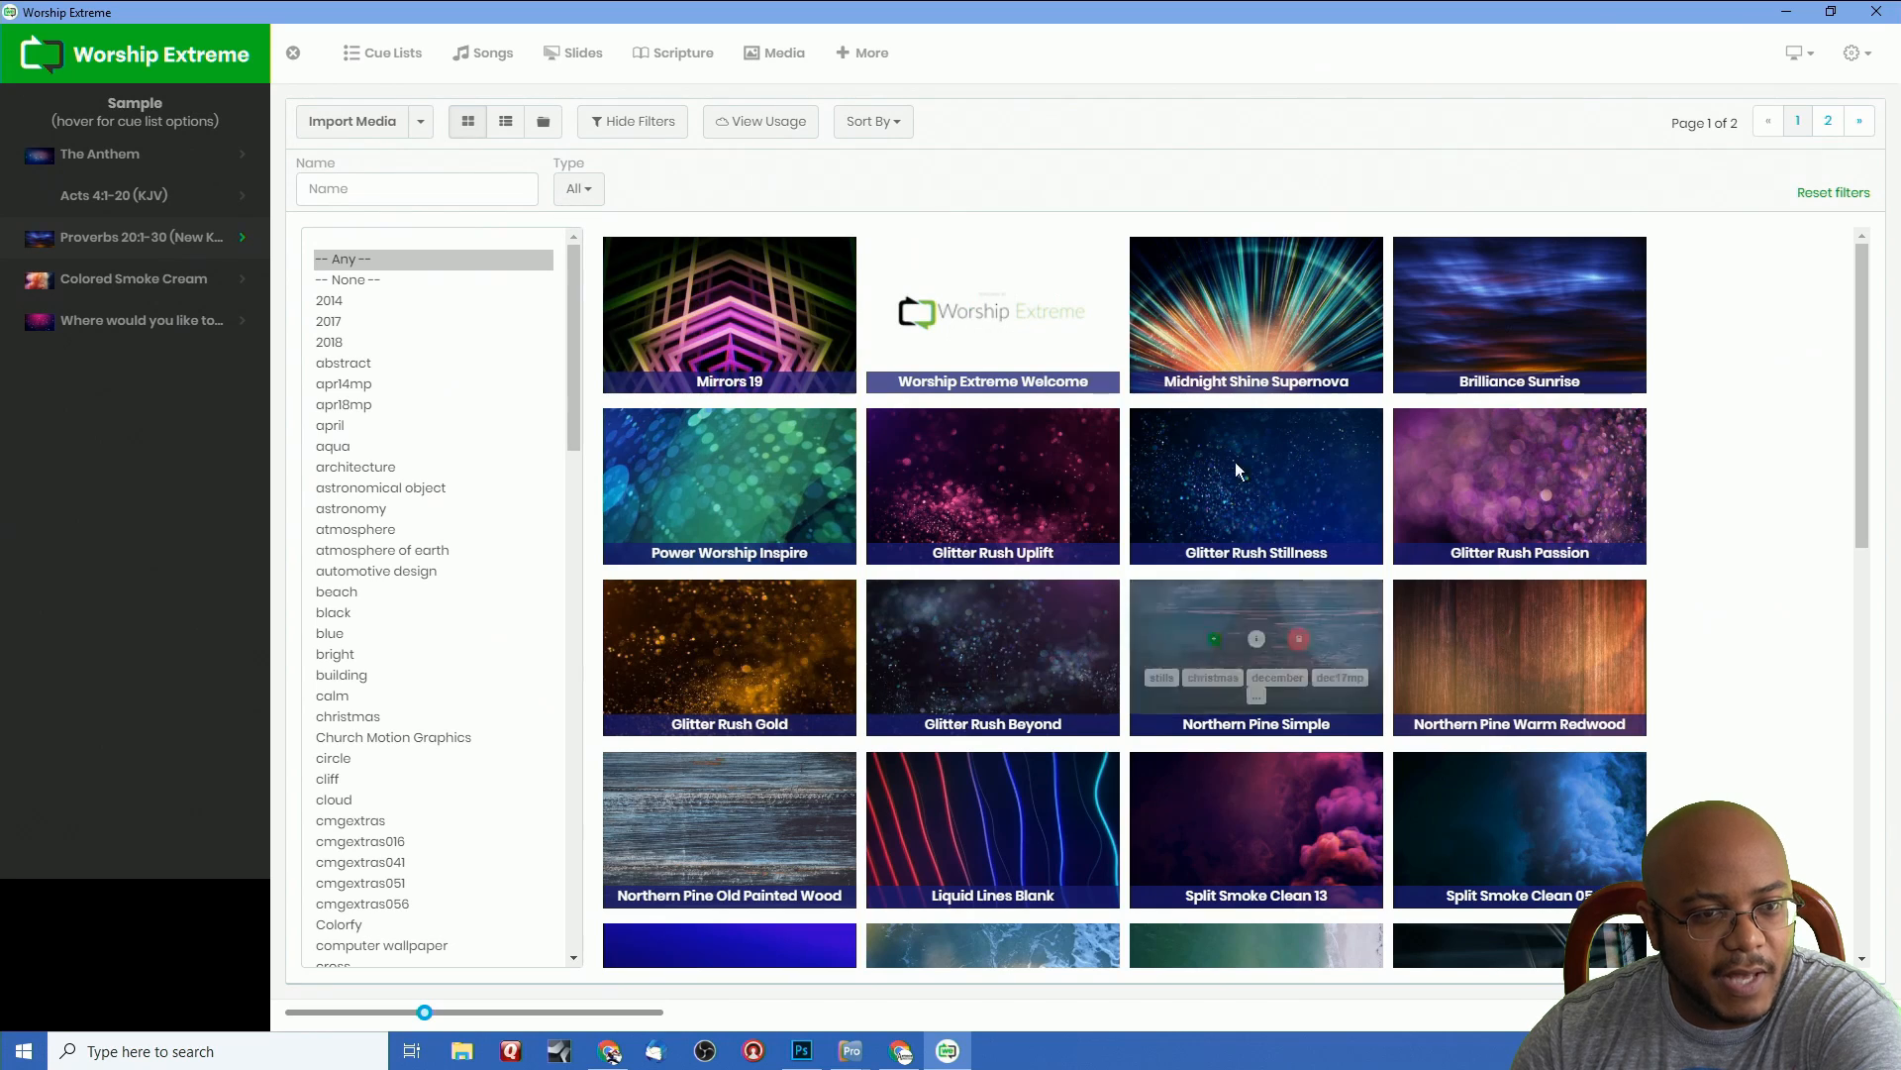
Check the import option for media with a new tag and sort the media library by type
click(421, 123)
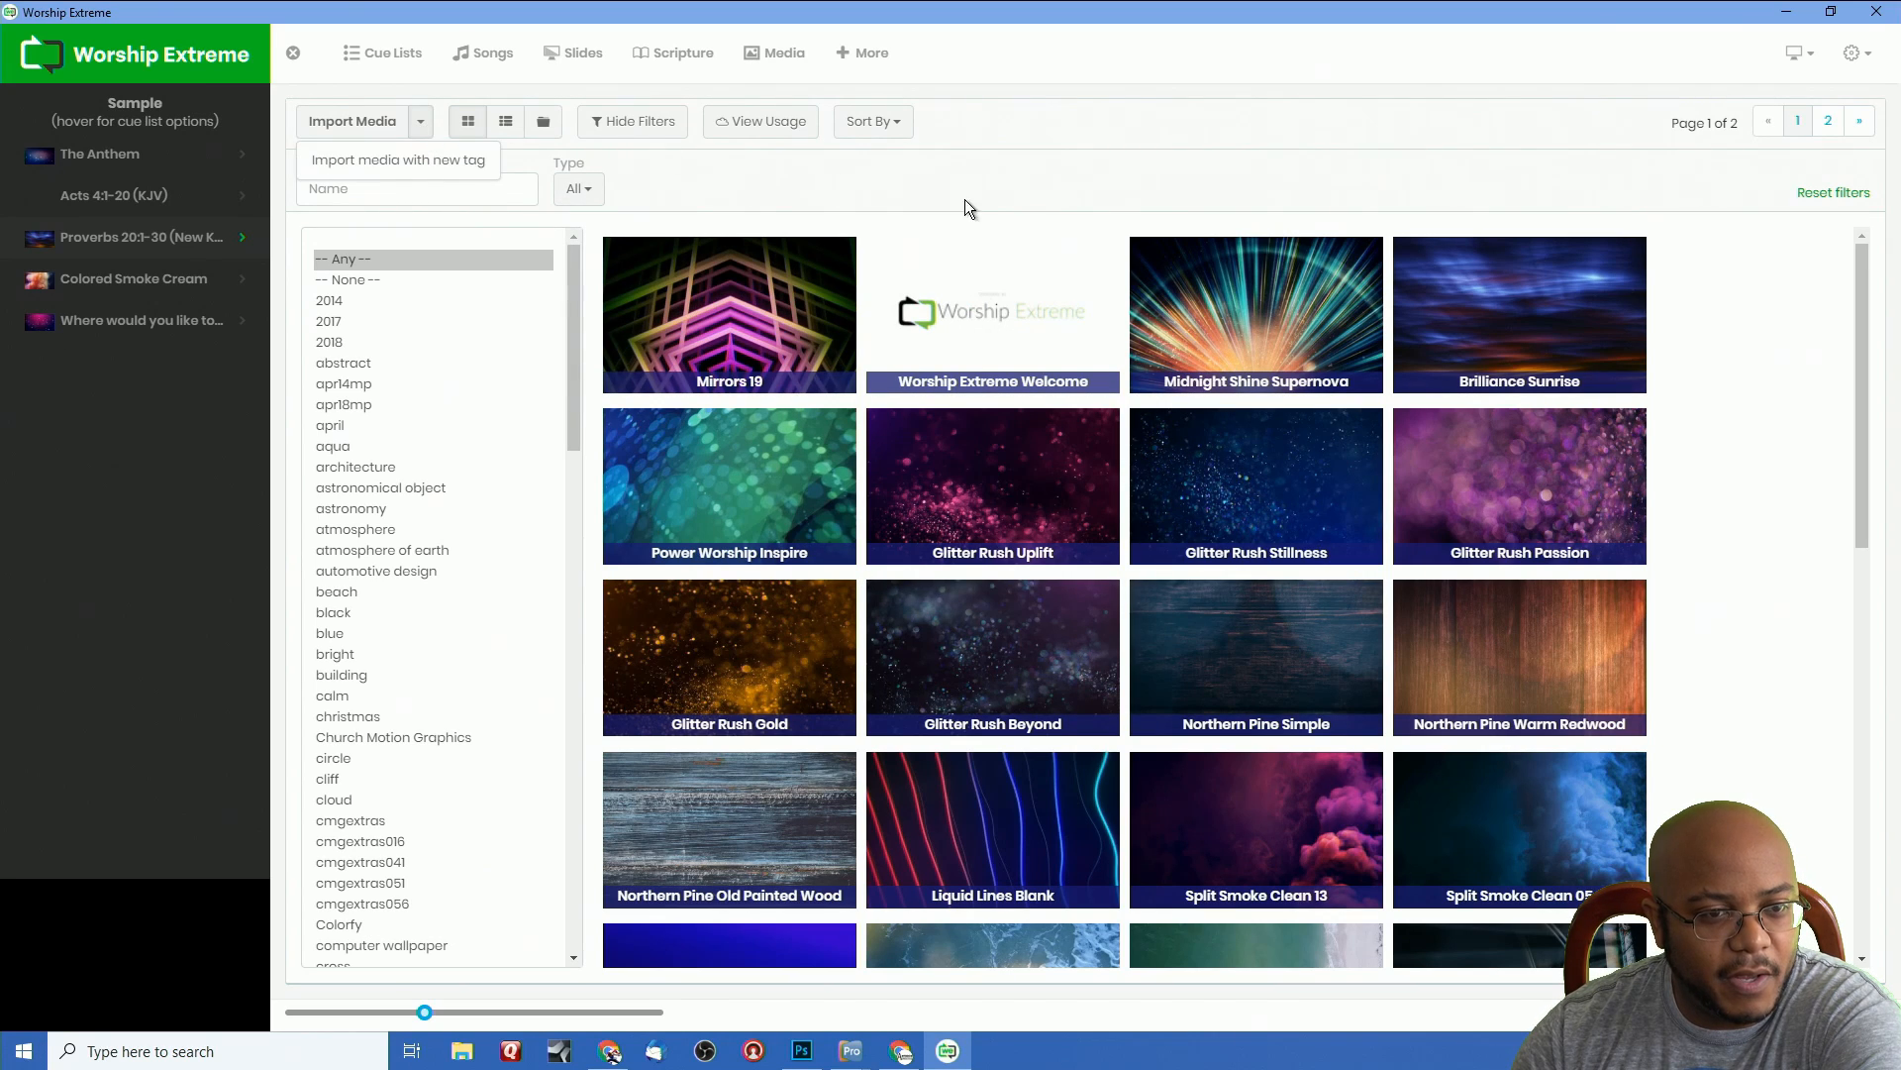
click(1032, 180)
click(865, 125)
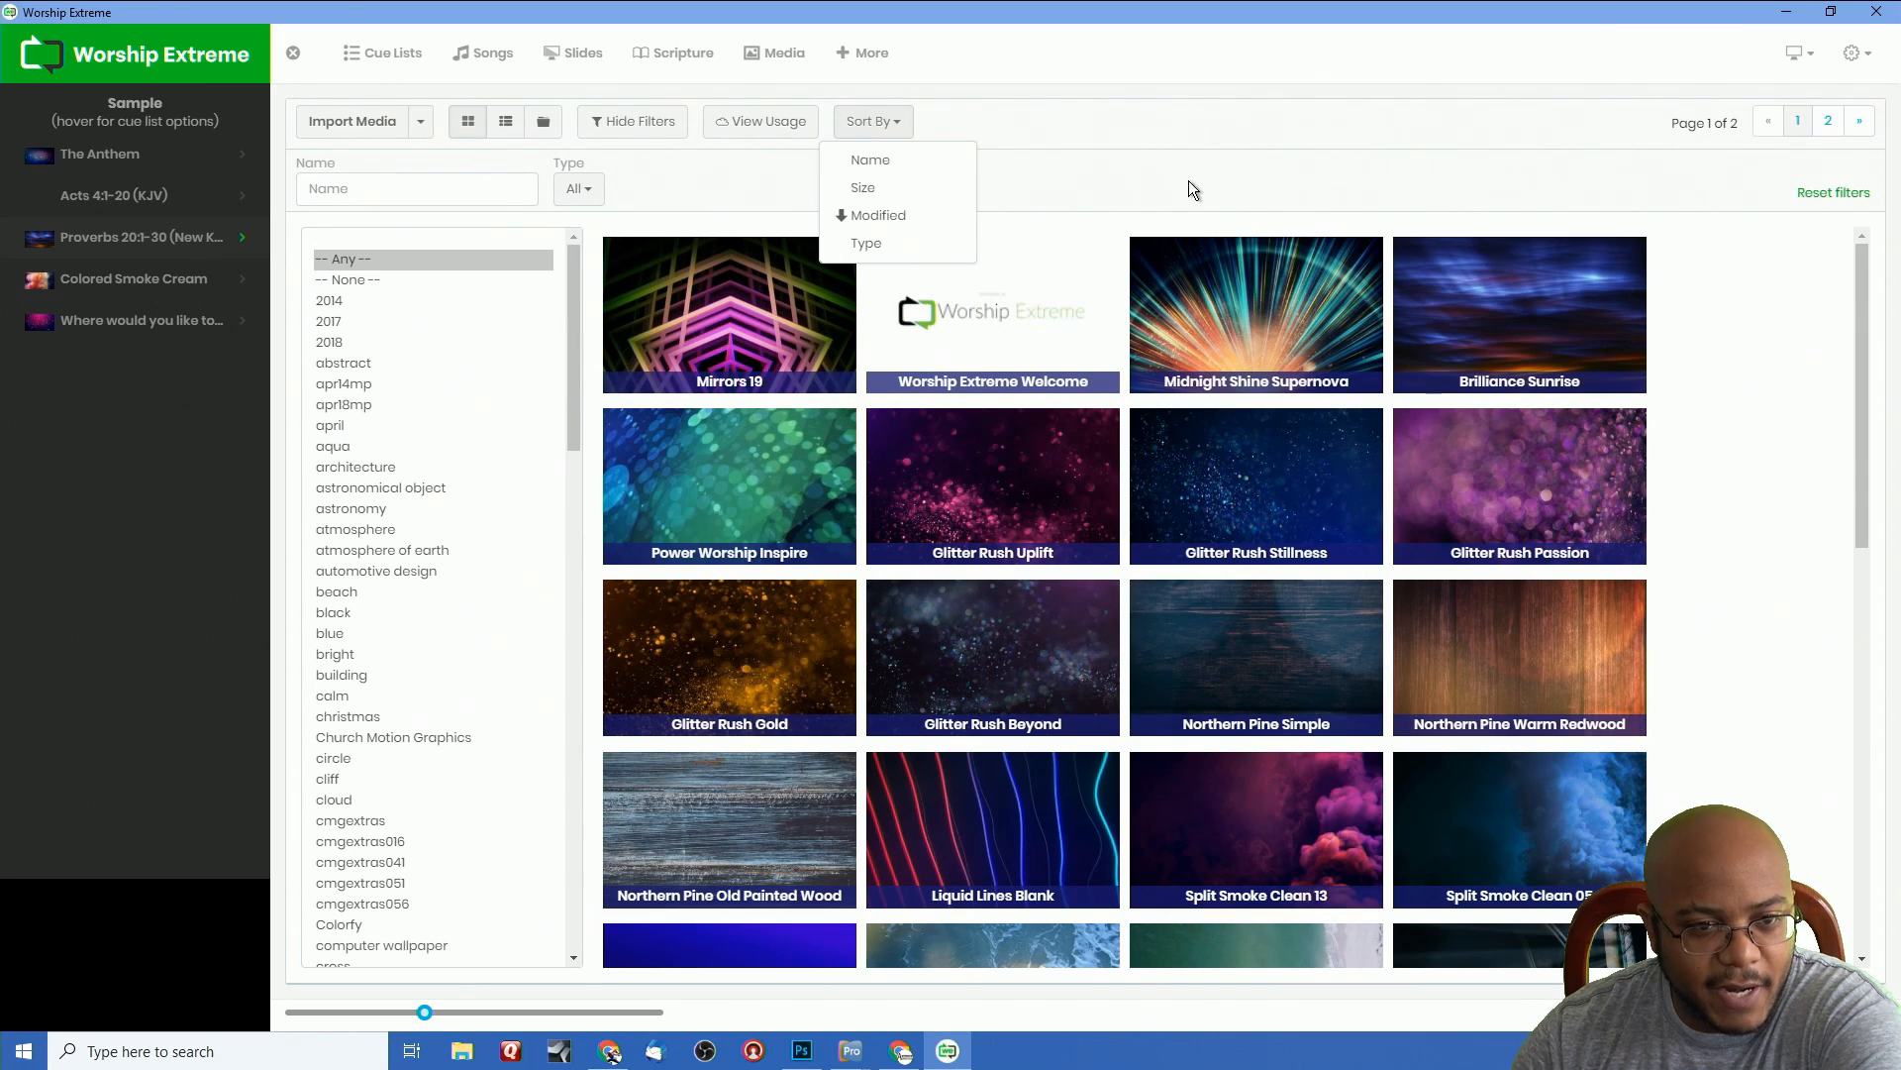
click(860, 244)
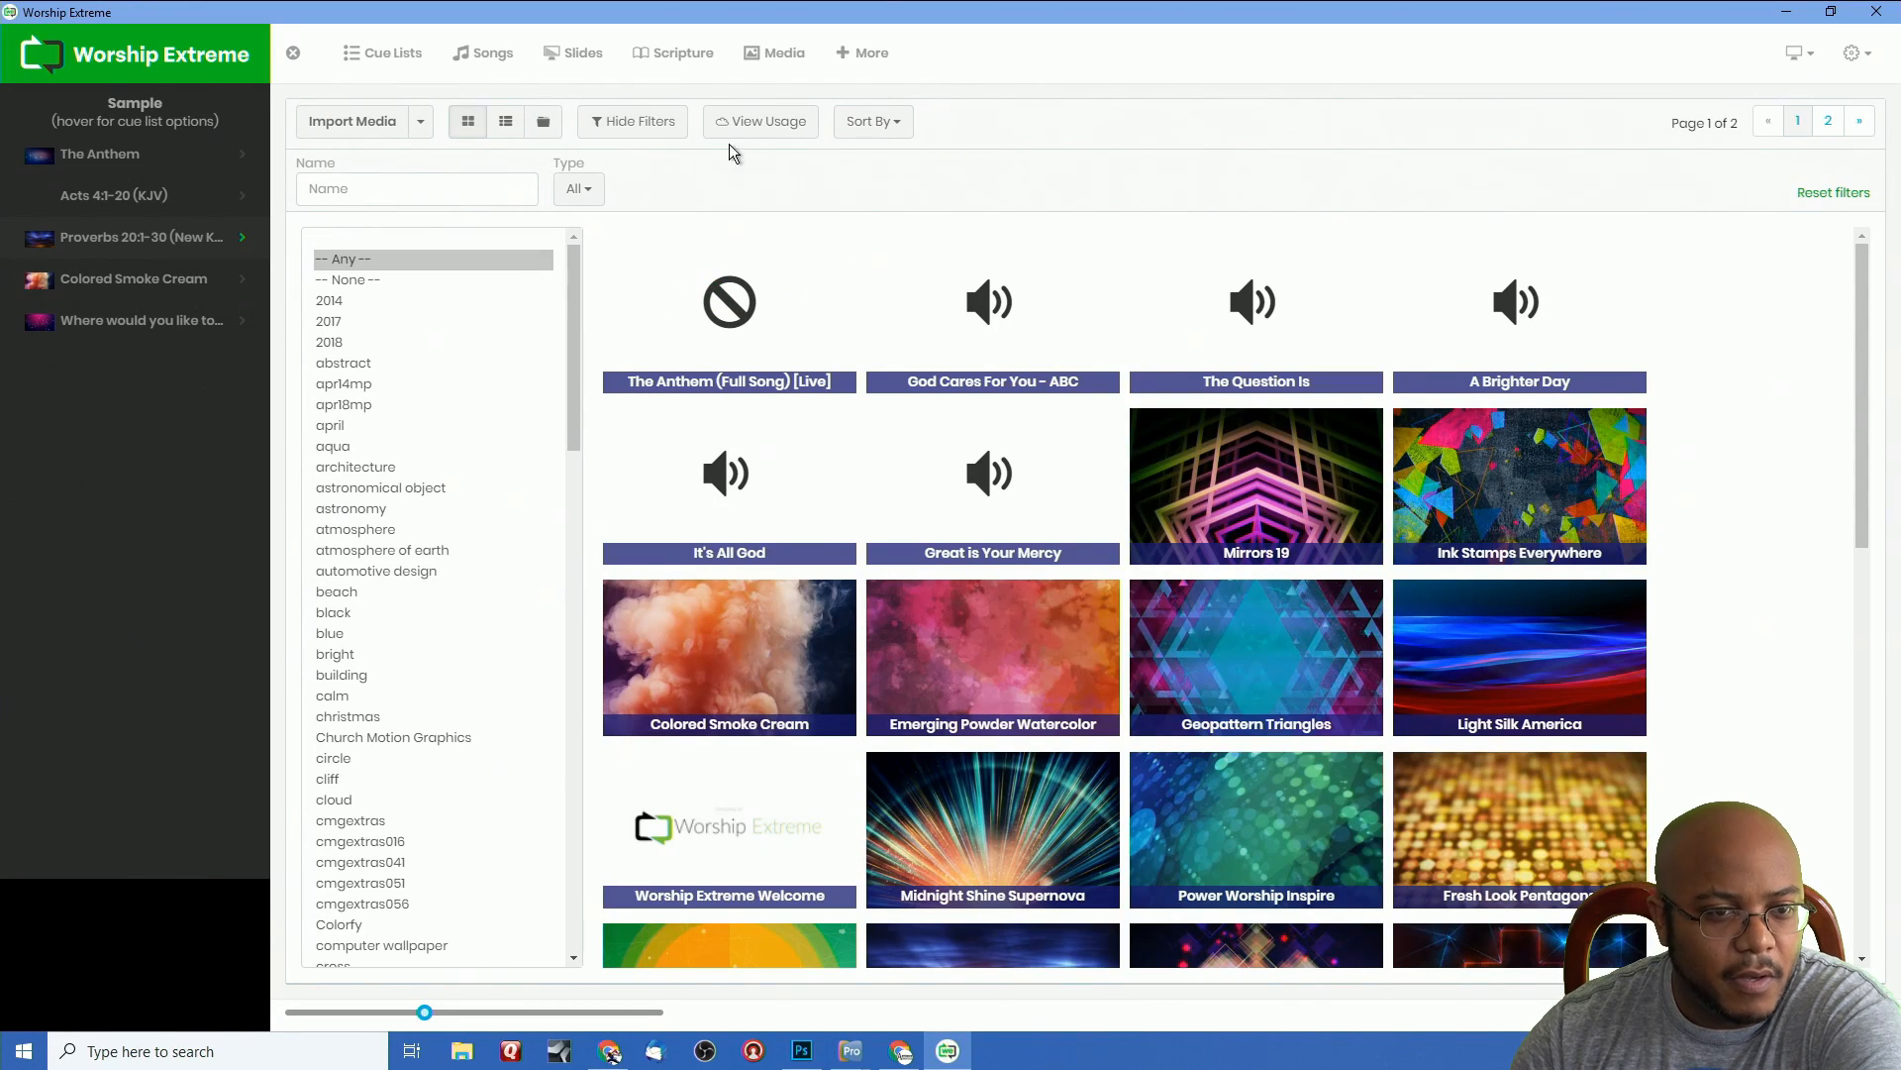
Exclude images from the media library's type filter, keeping Video, Audio, PowerPoint and Keynote
click(589, 201)
click(585, 237)
click(591, 204)
click(592, 204)
click(594, 280)
click(662, 201)
click(662, 201)
click(594, 280)
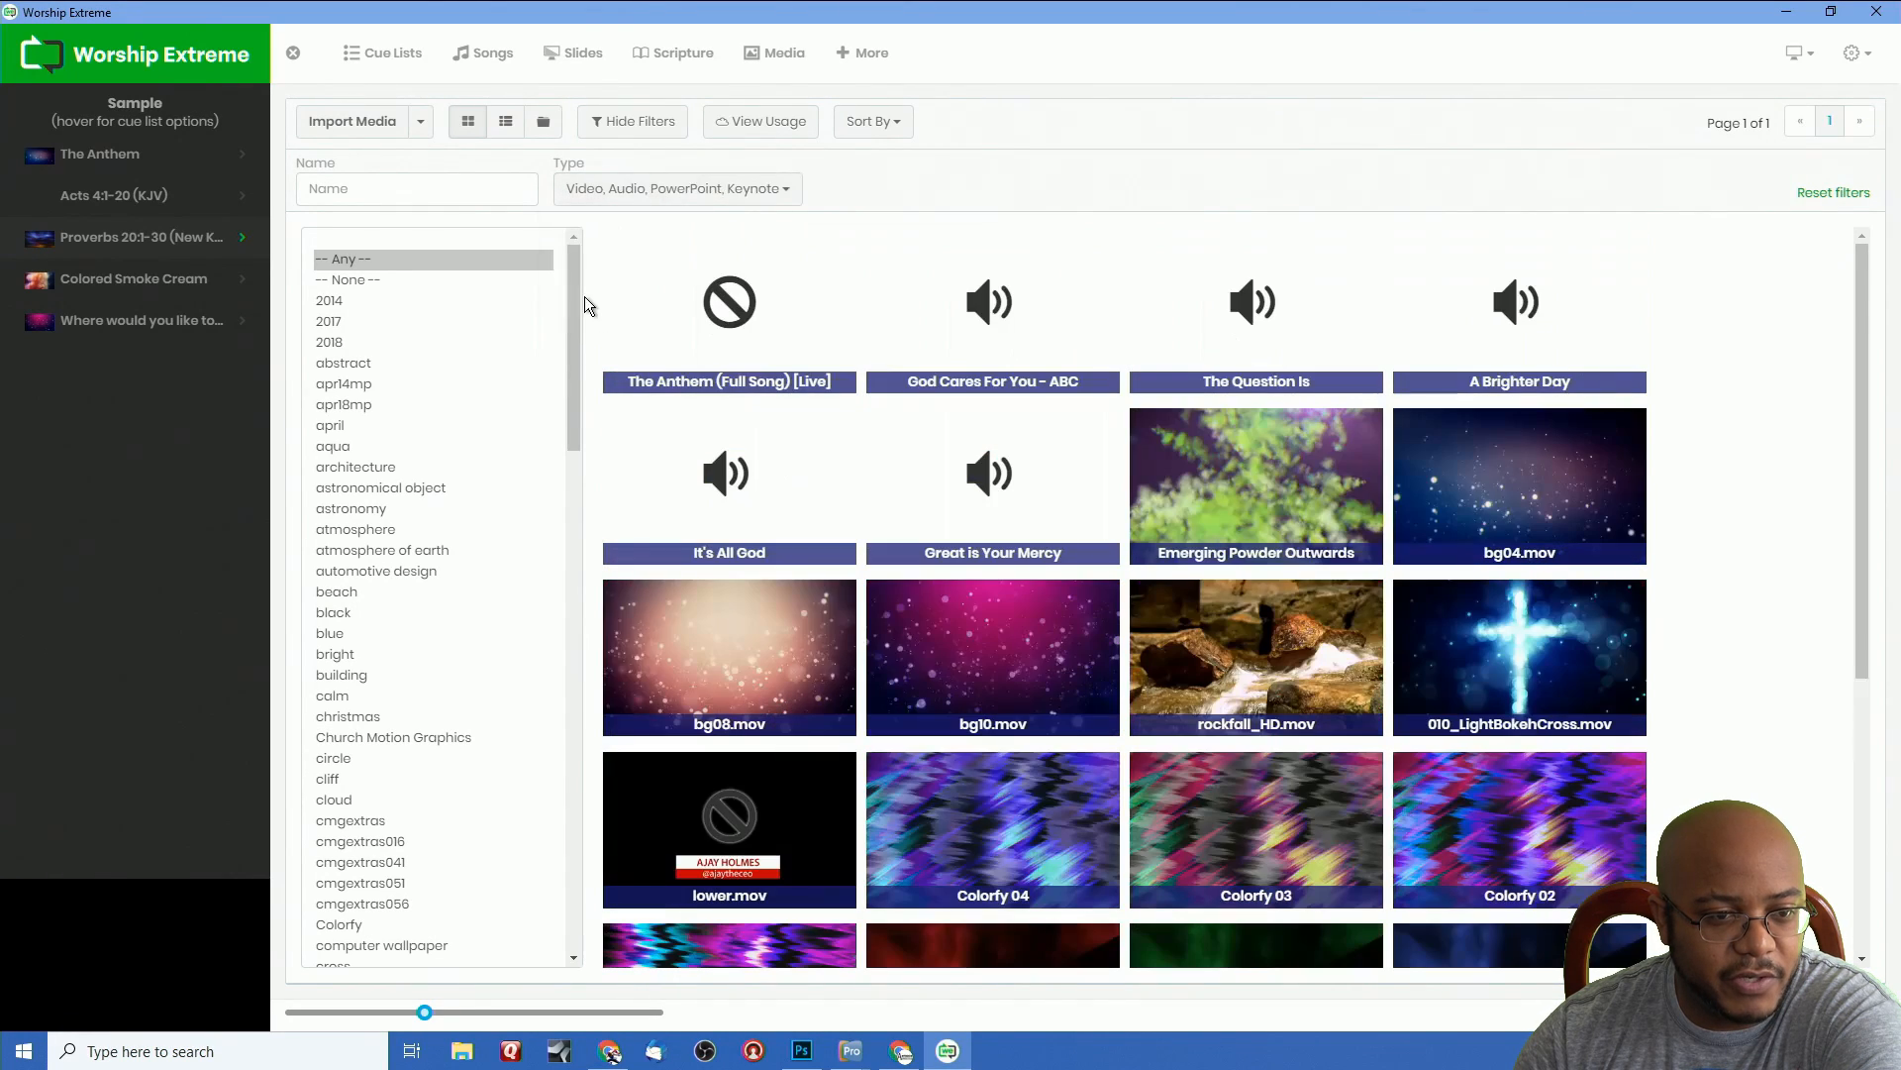
Exclude Audio, PowerPoint and Keynote from the type filter and look through the remaining videos
click(645, 196)
click(594, 280)
click(637, 204)
click(636, 204)
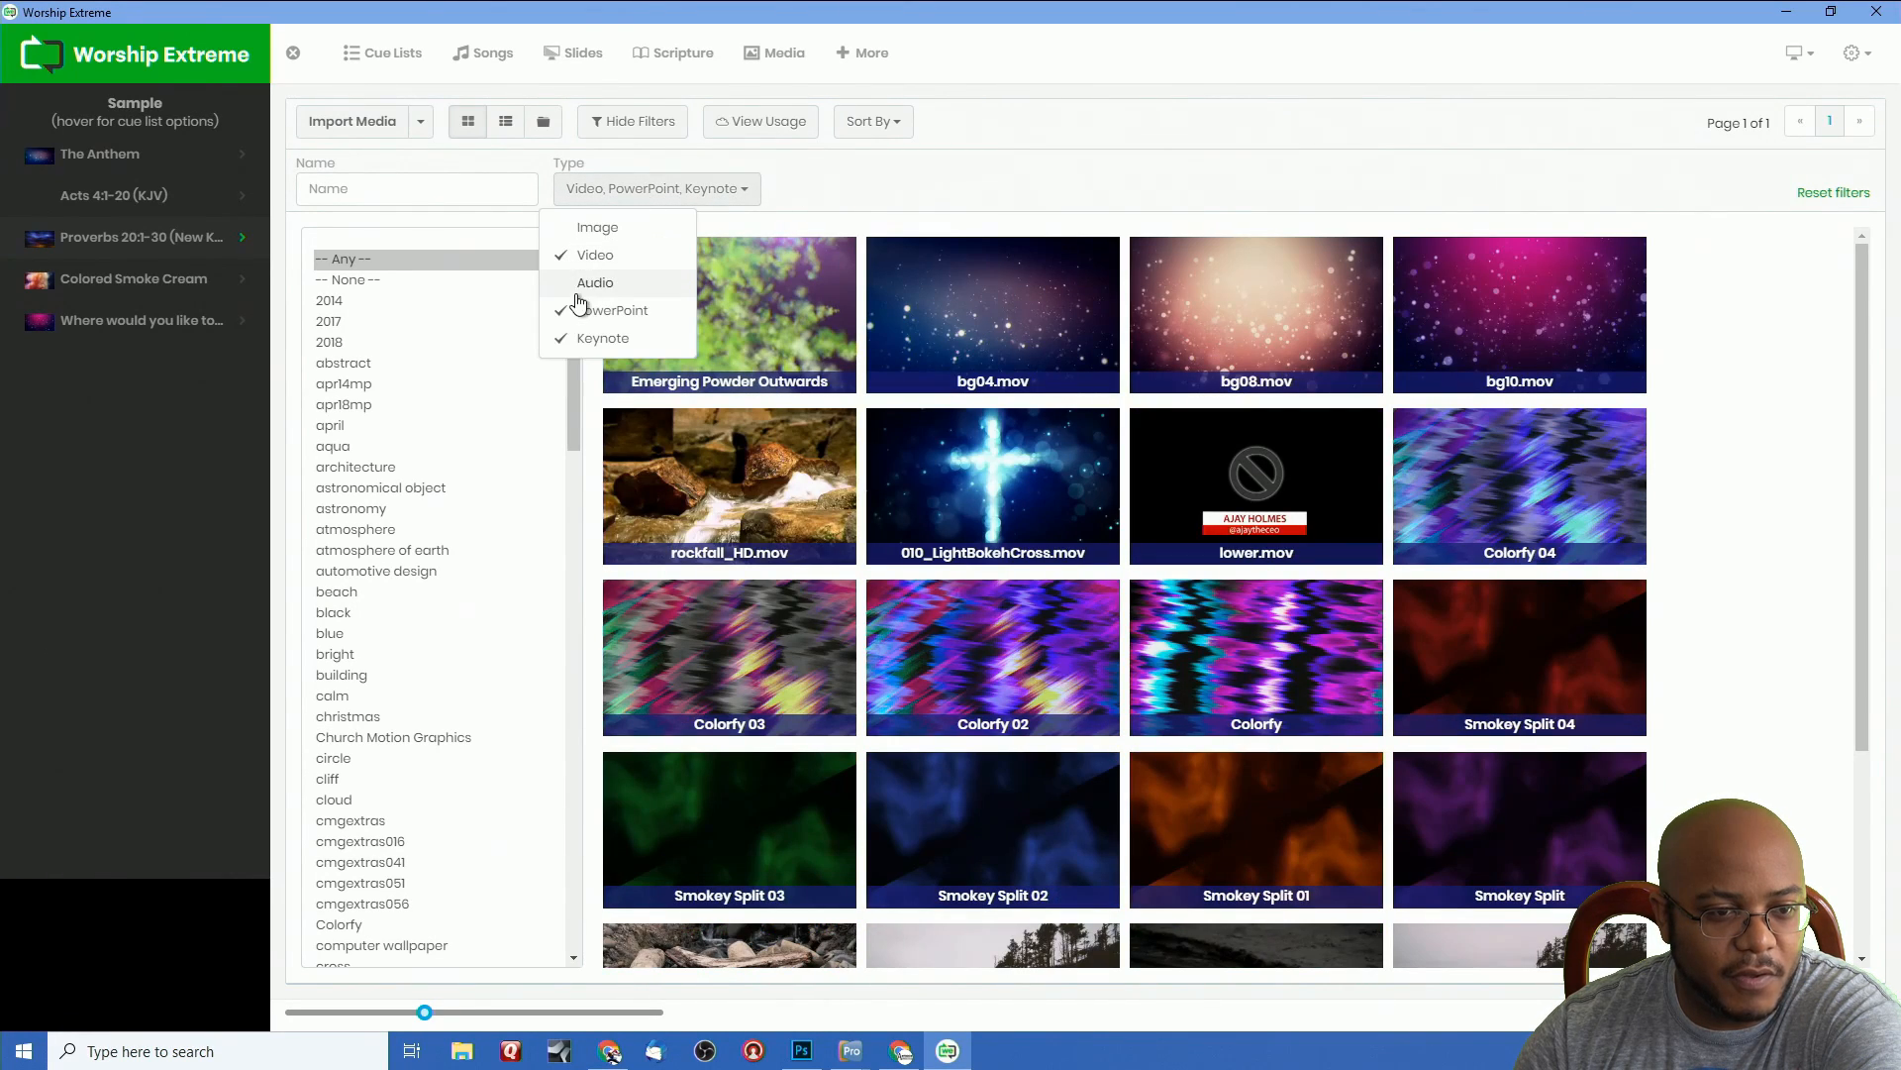
click(594, 301)
click(645, 191)
click(594, 322)
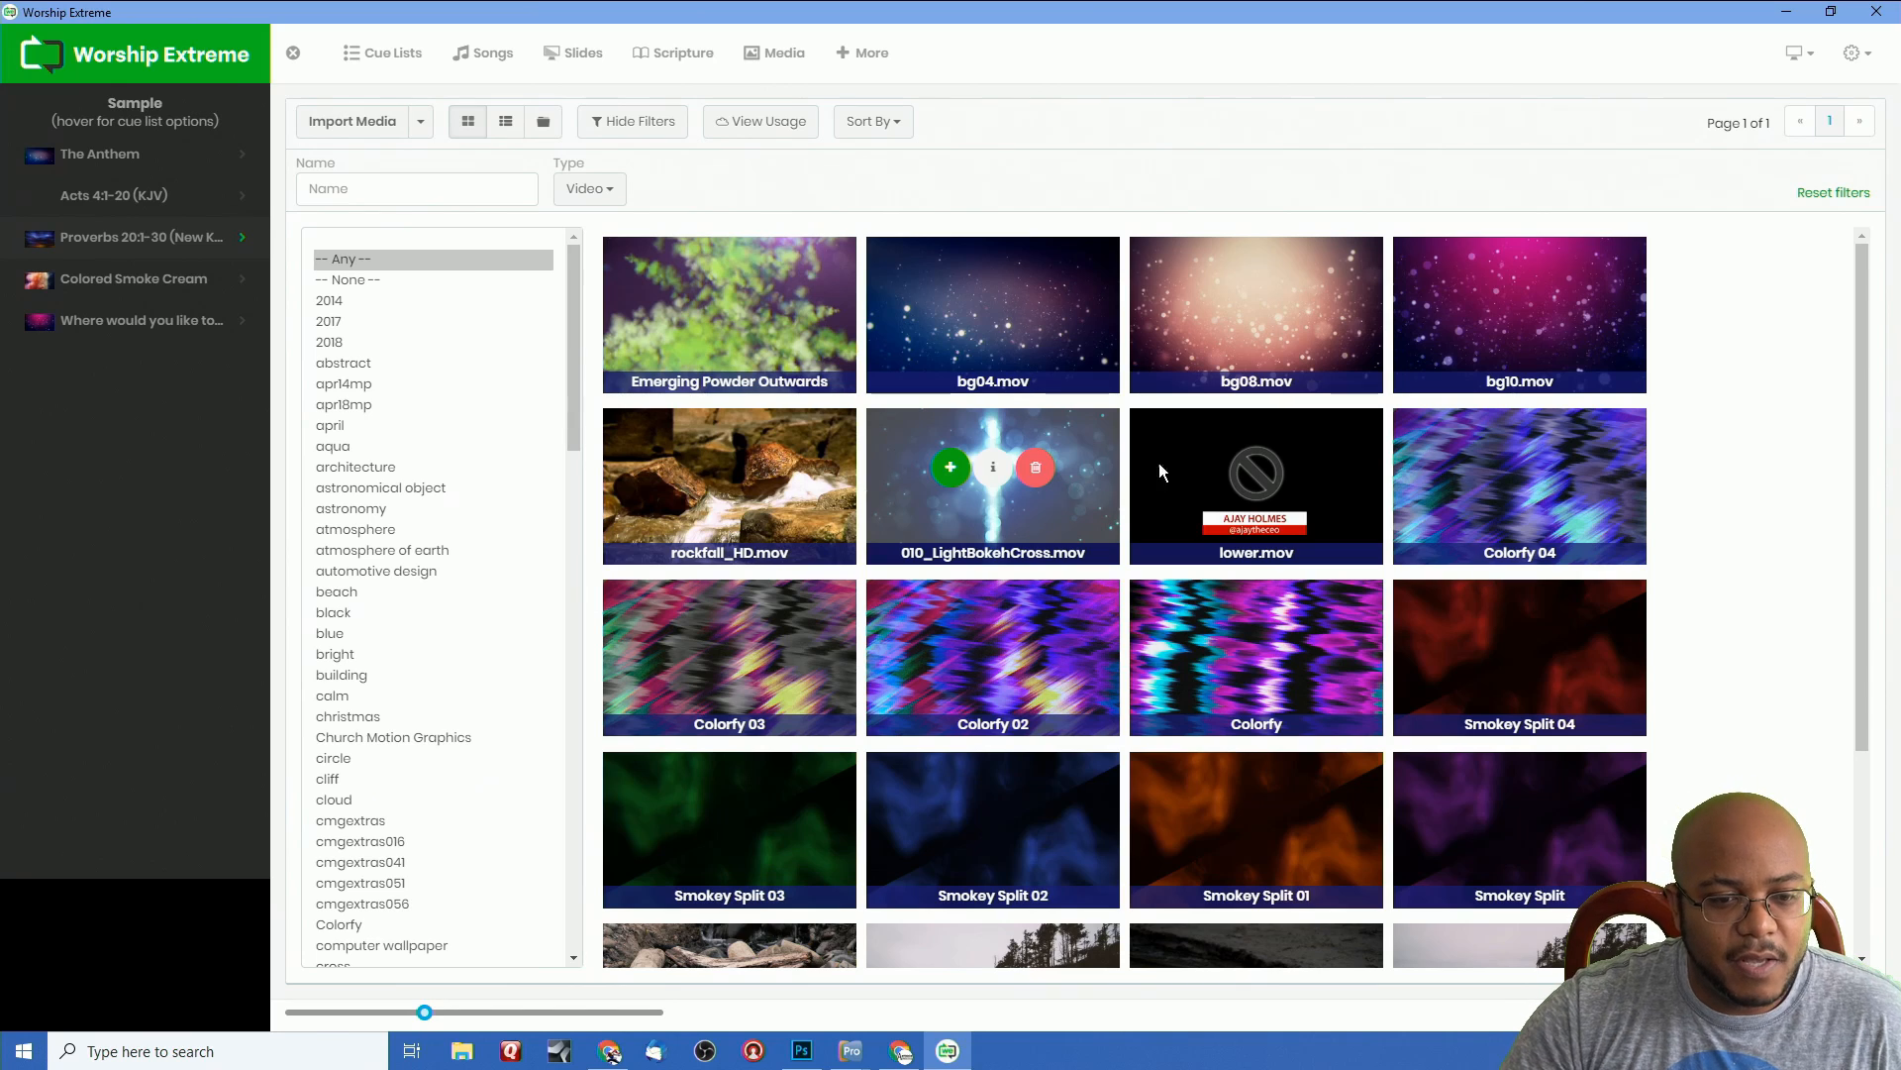
scroll(1208, 529, down, 3)
scroll(1094, 602, up, 3)
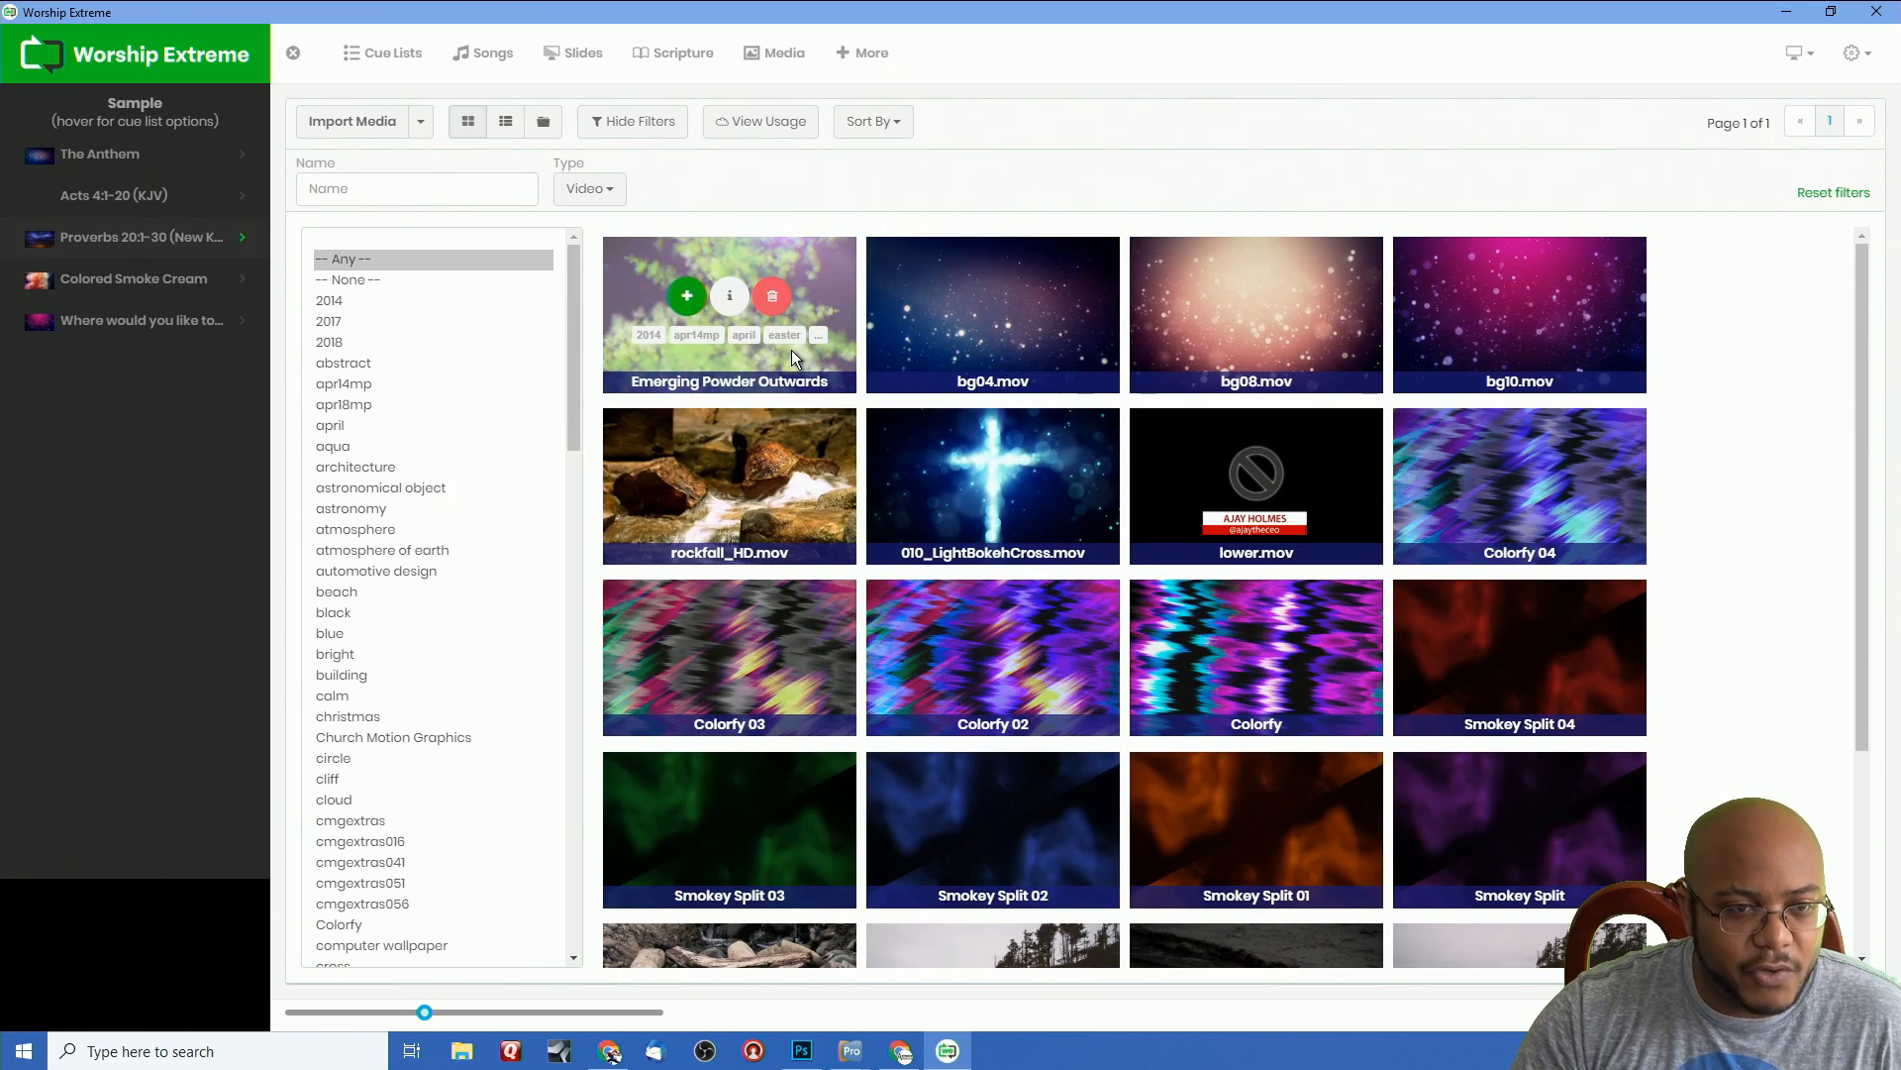
Open the settings and look through the cue, song, scripture and media defaults and the footer options
click(1851, 55)
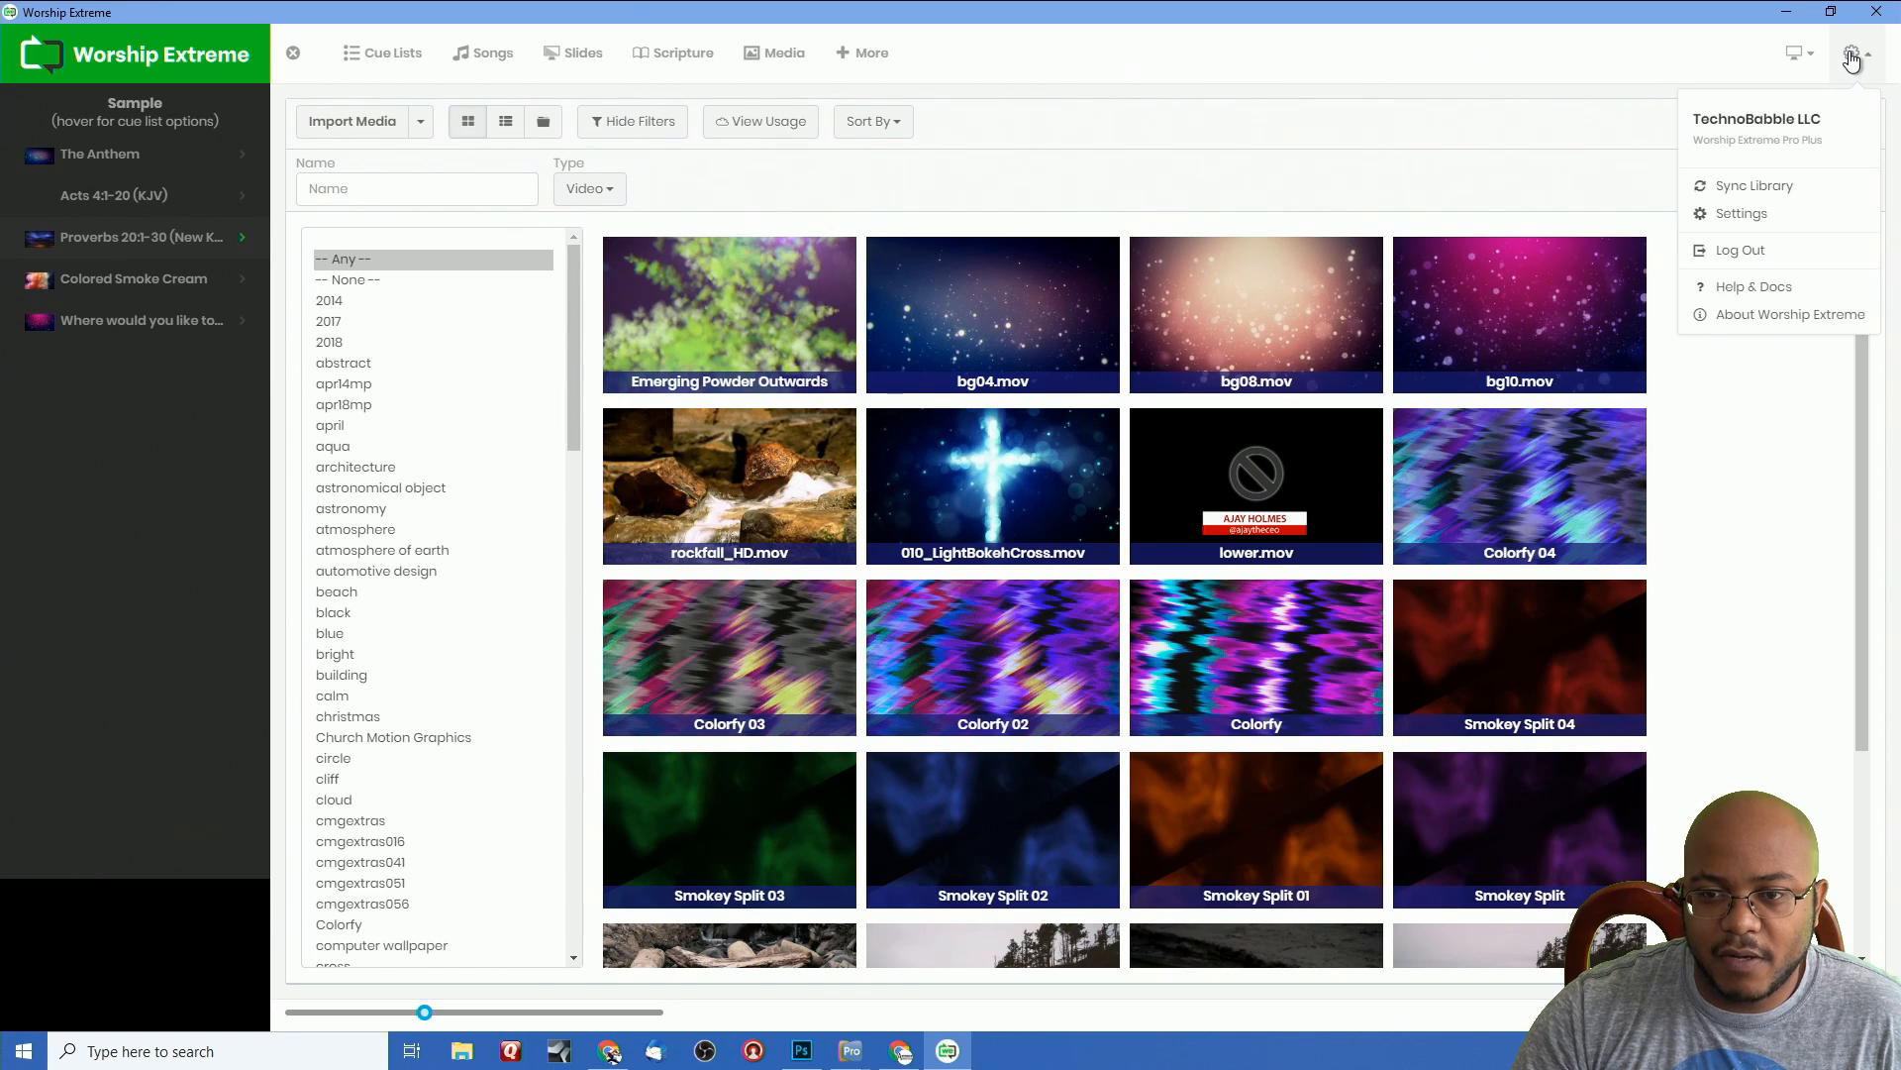
click(1751, 216)
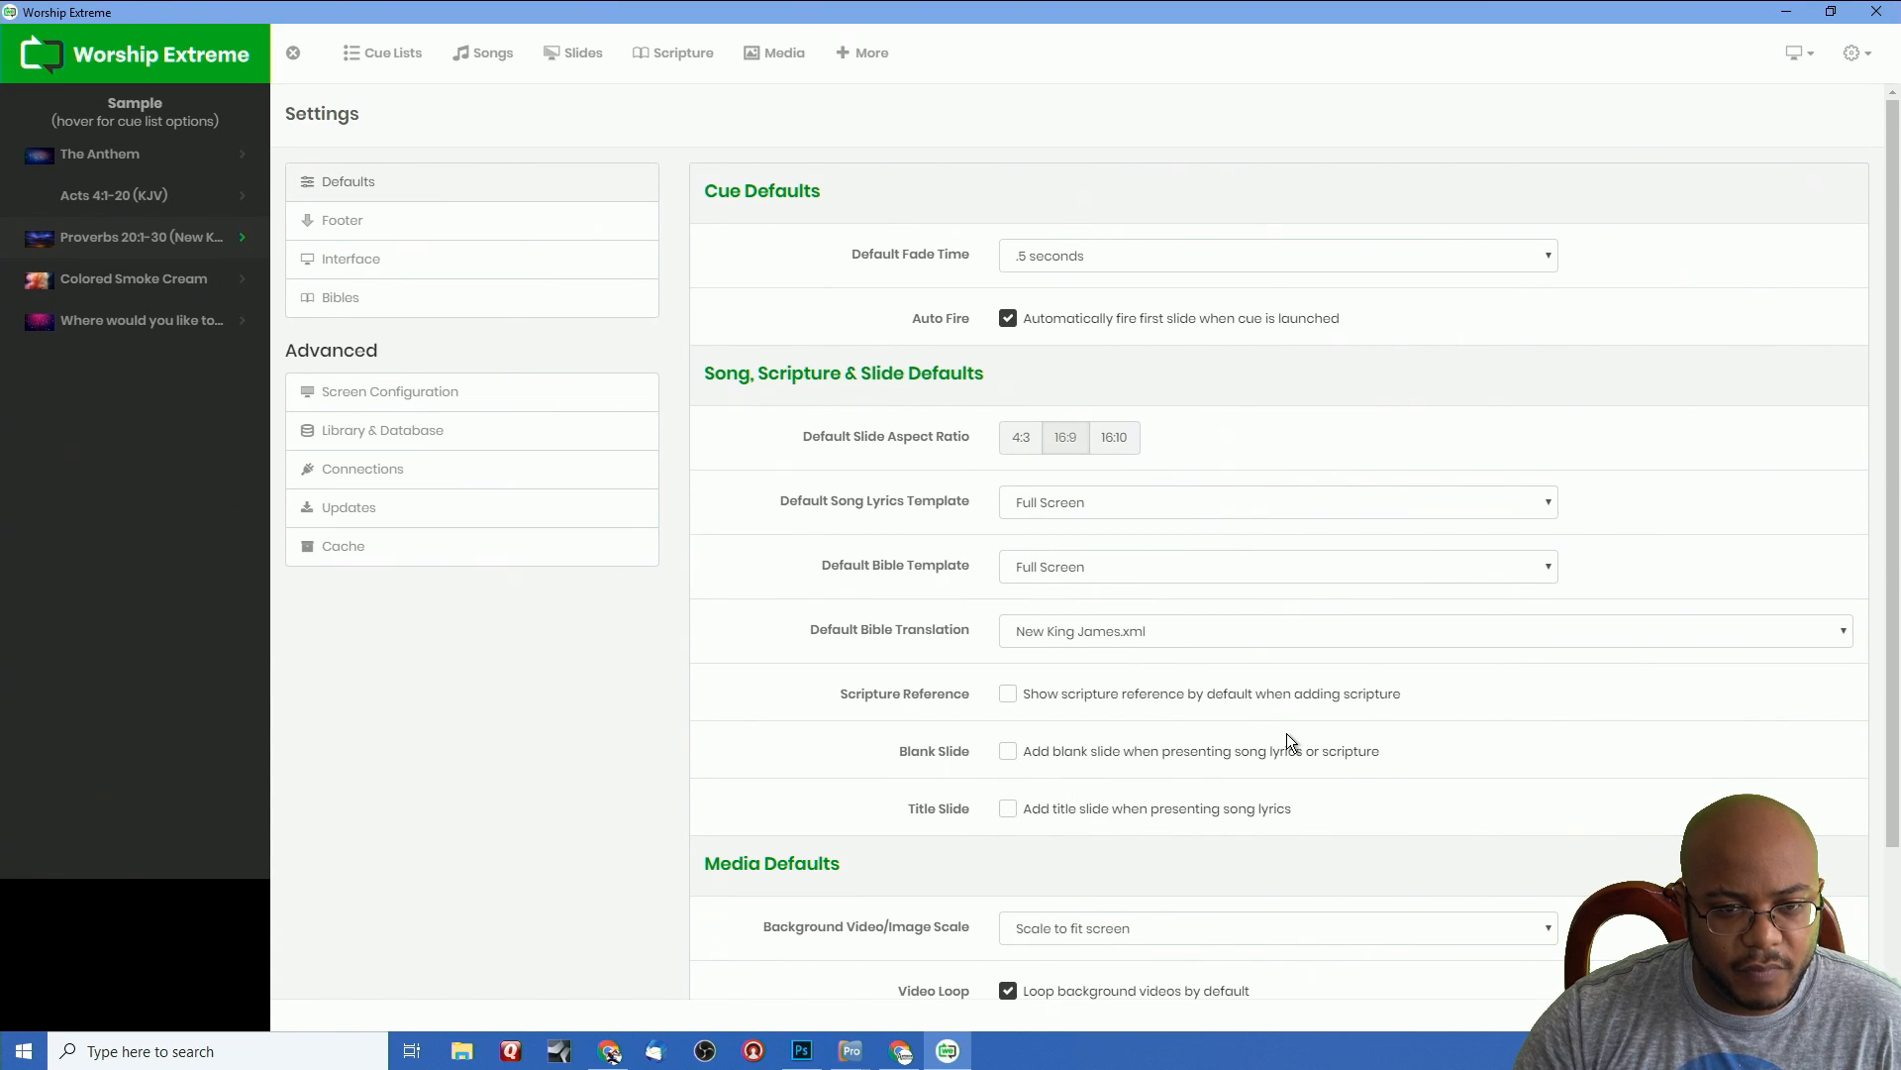
scroll(1287, 735, down, 3)
scroll(1089, 842, up, 3)
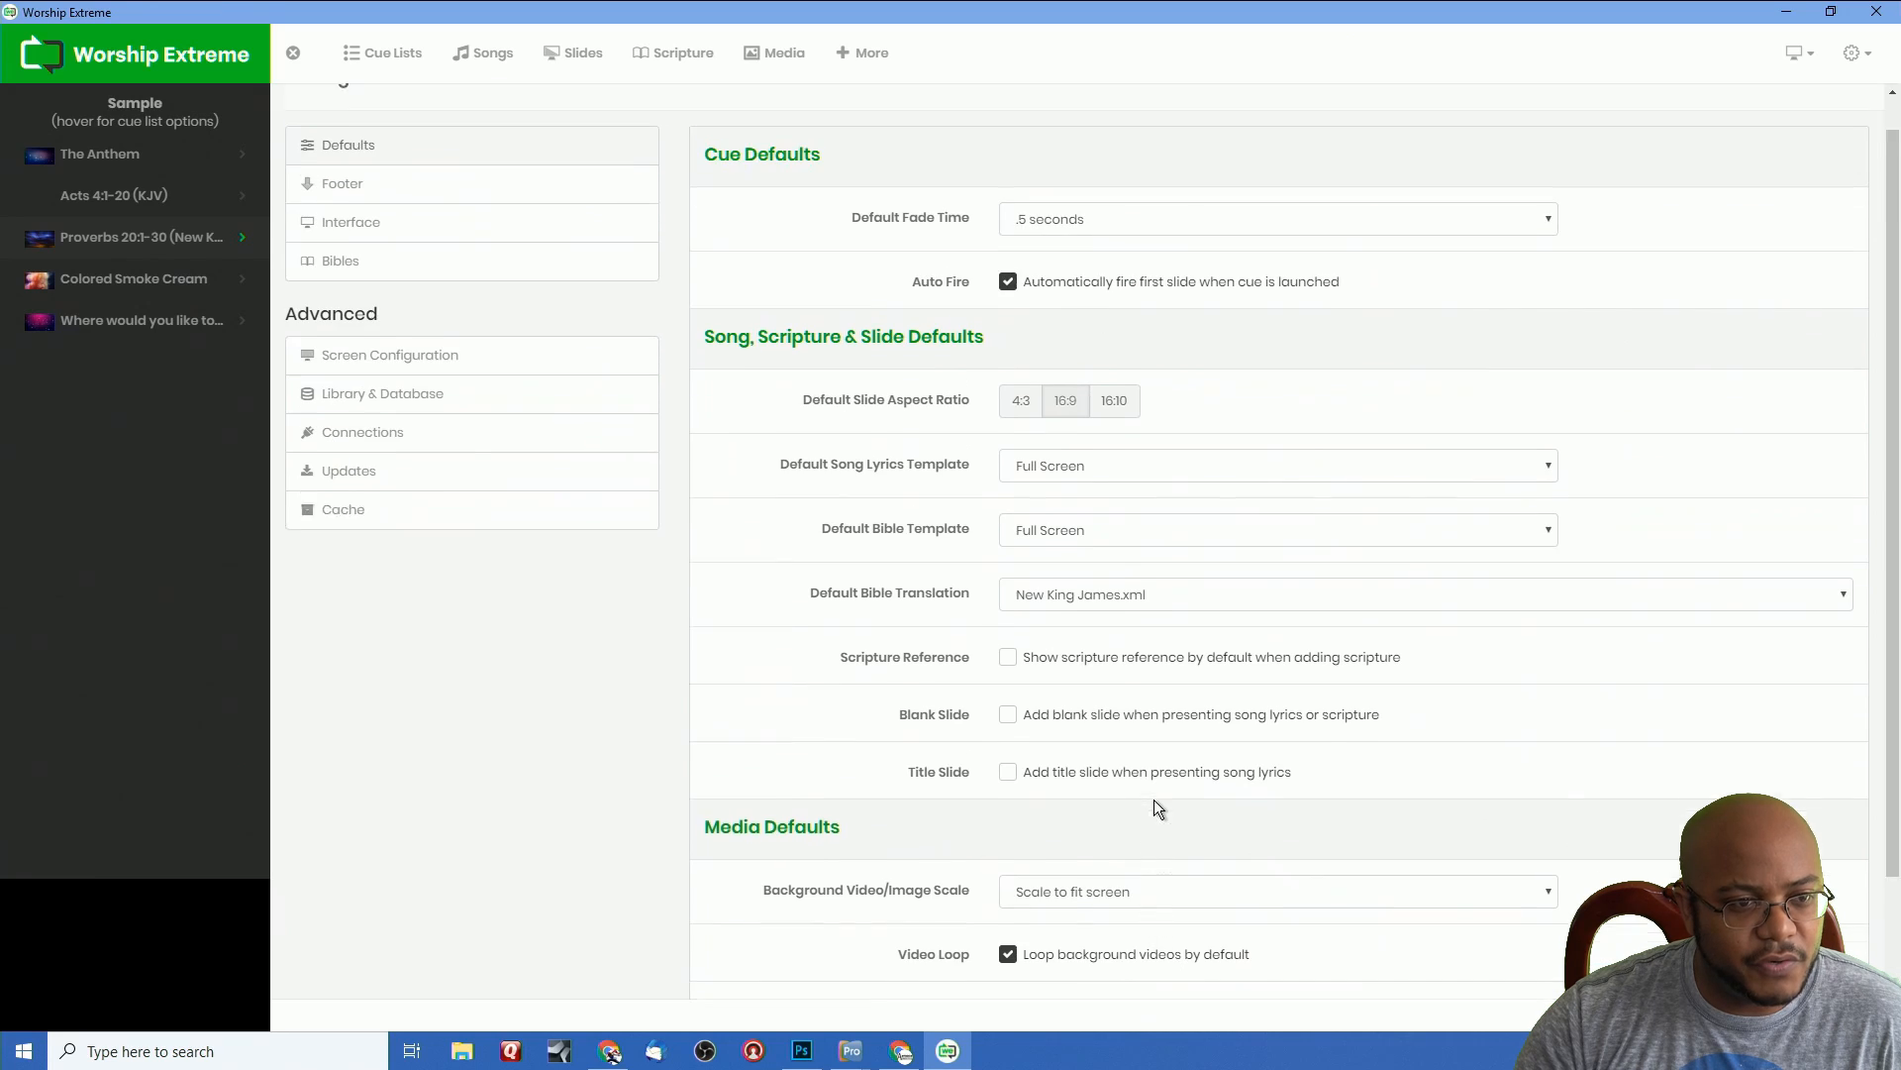
click(353, 226)
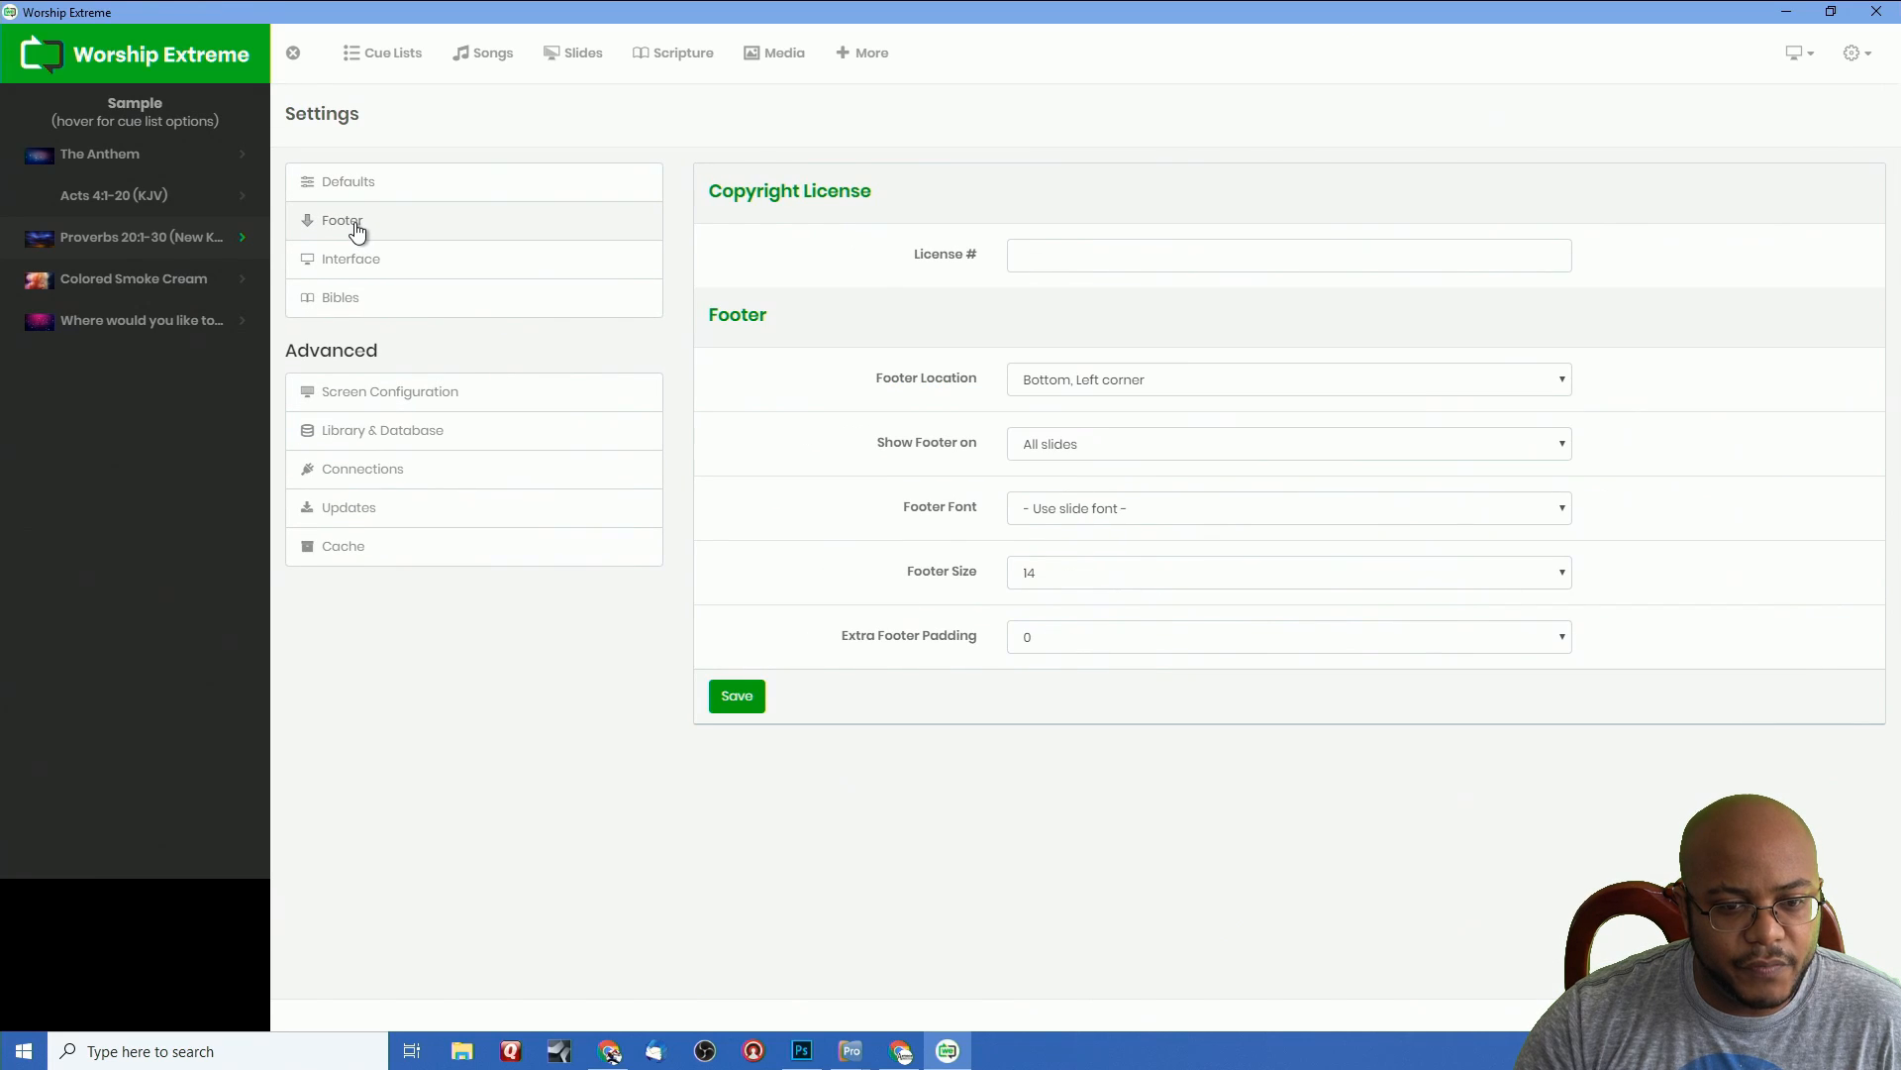
Compare the Default and Dark interface themes in the settings and leave the theme set to Dark
click(365, 262)
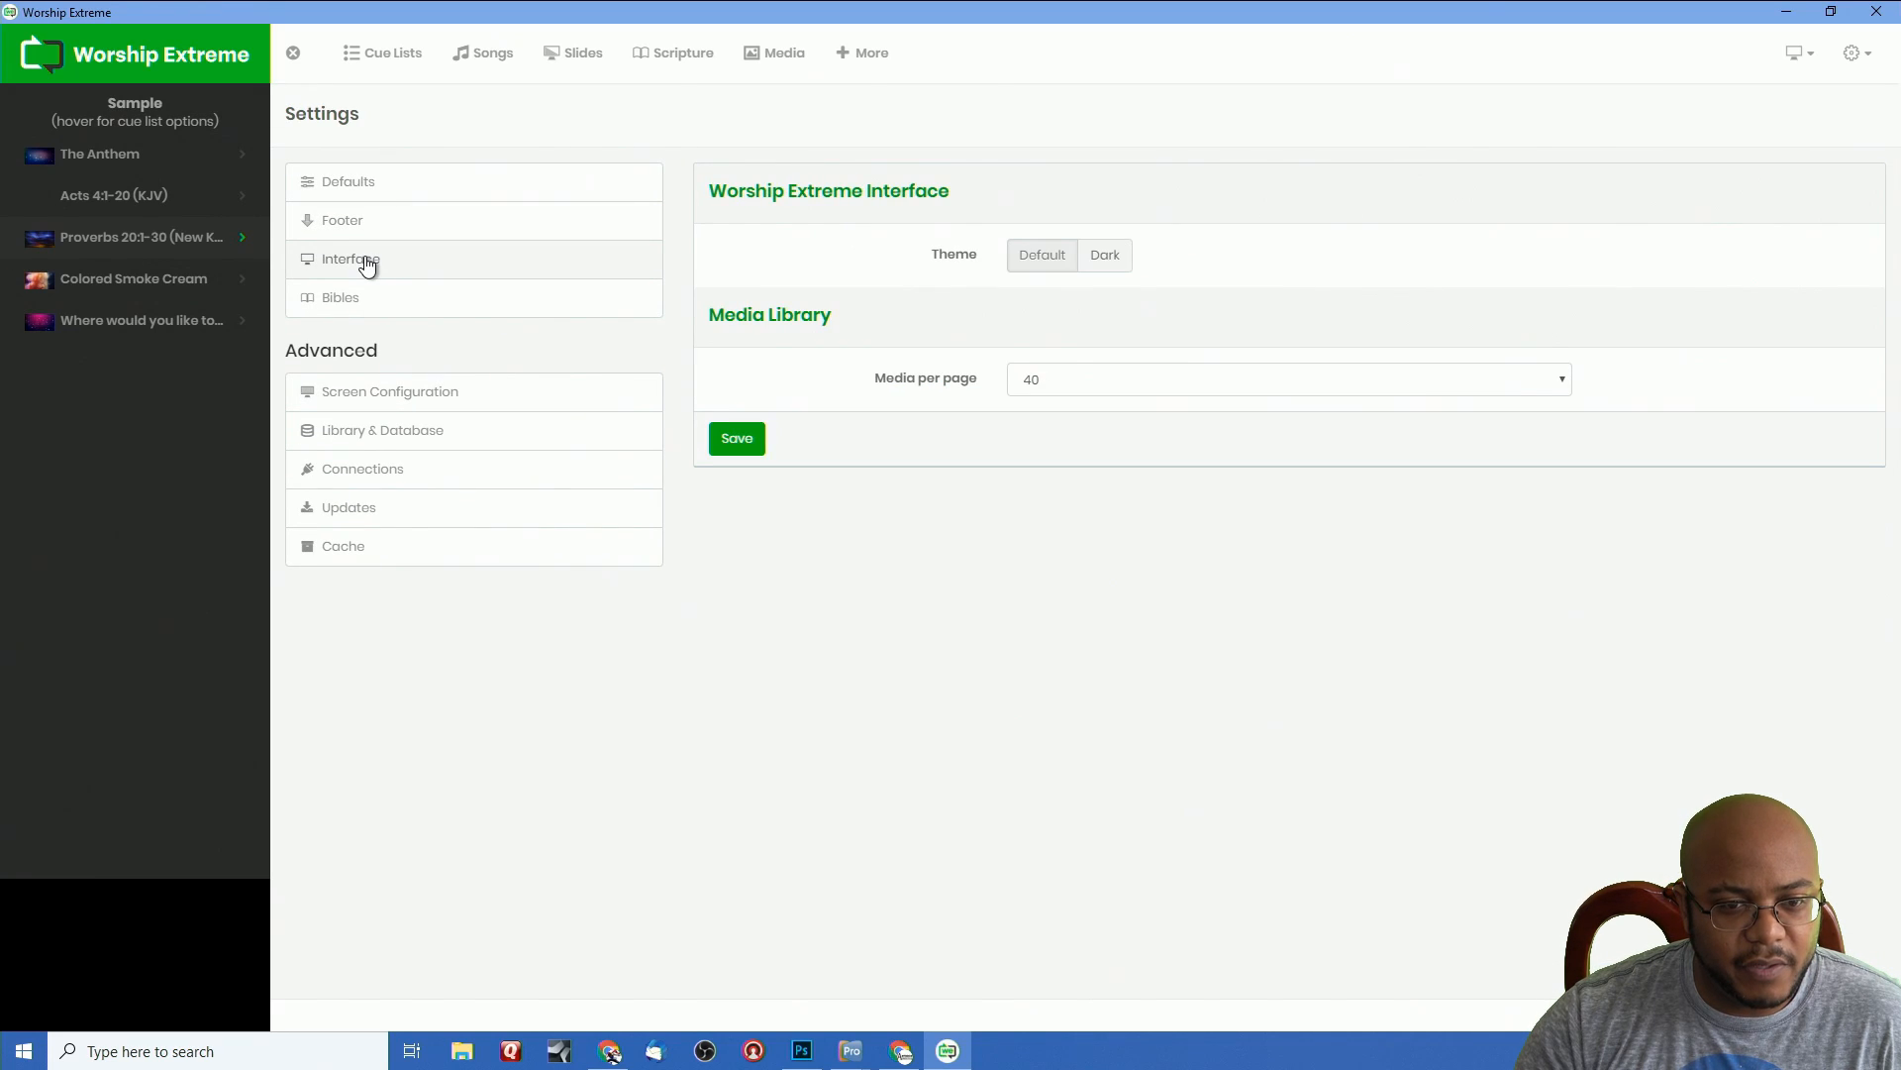
click(1106, 260)
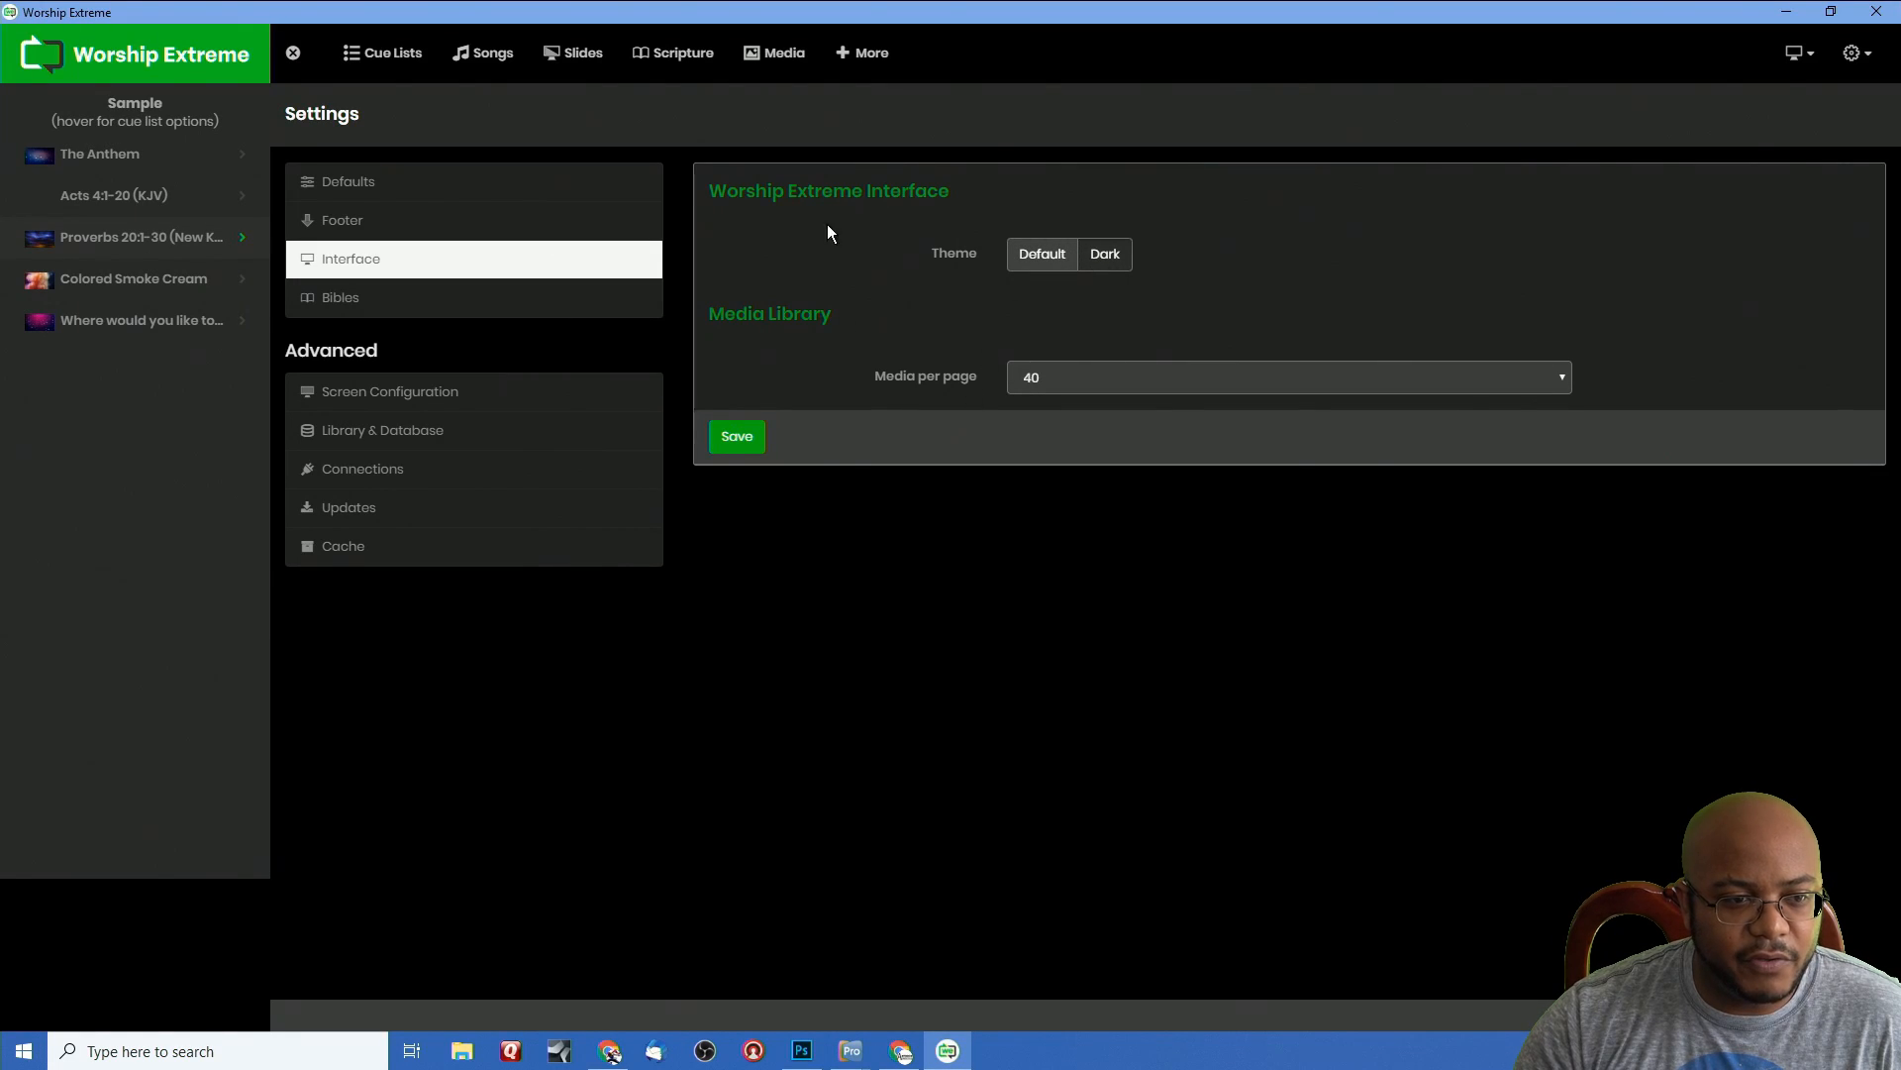
click(1059, 262)
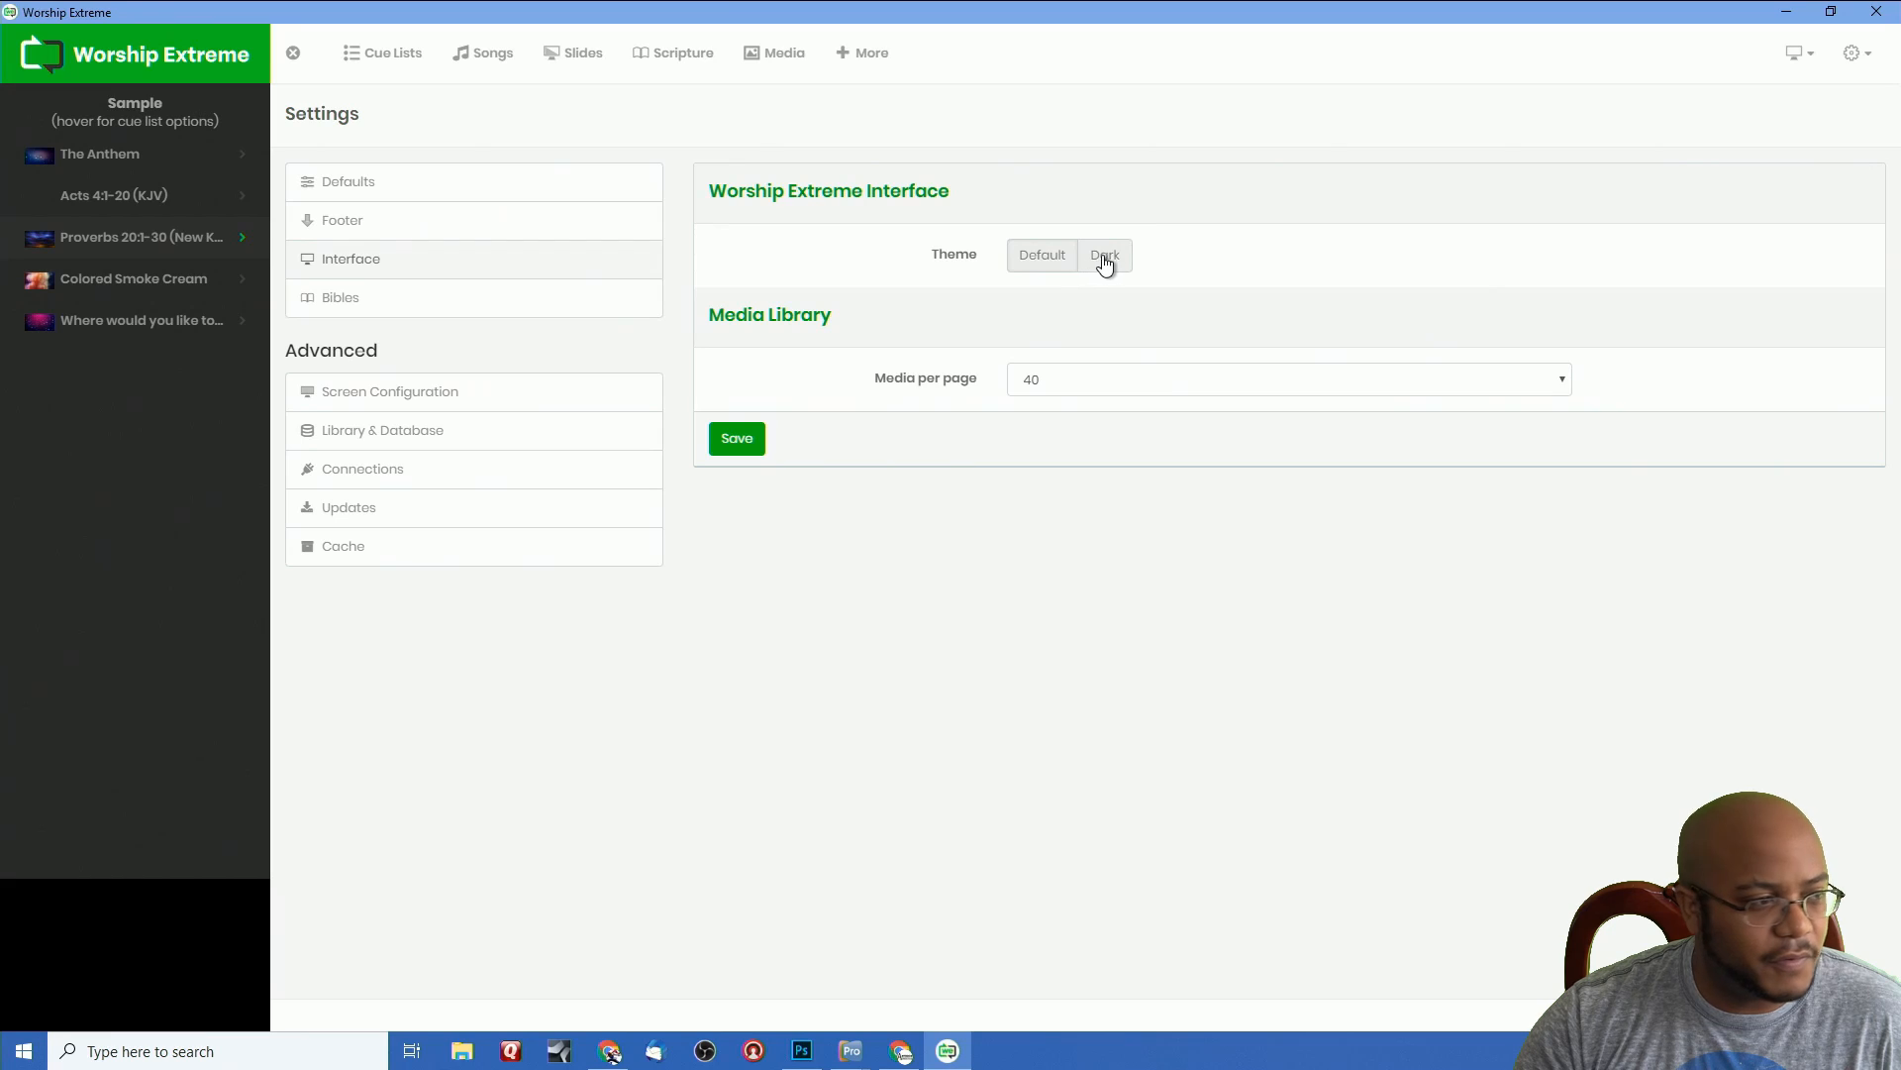
click(1106, 264)
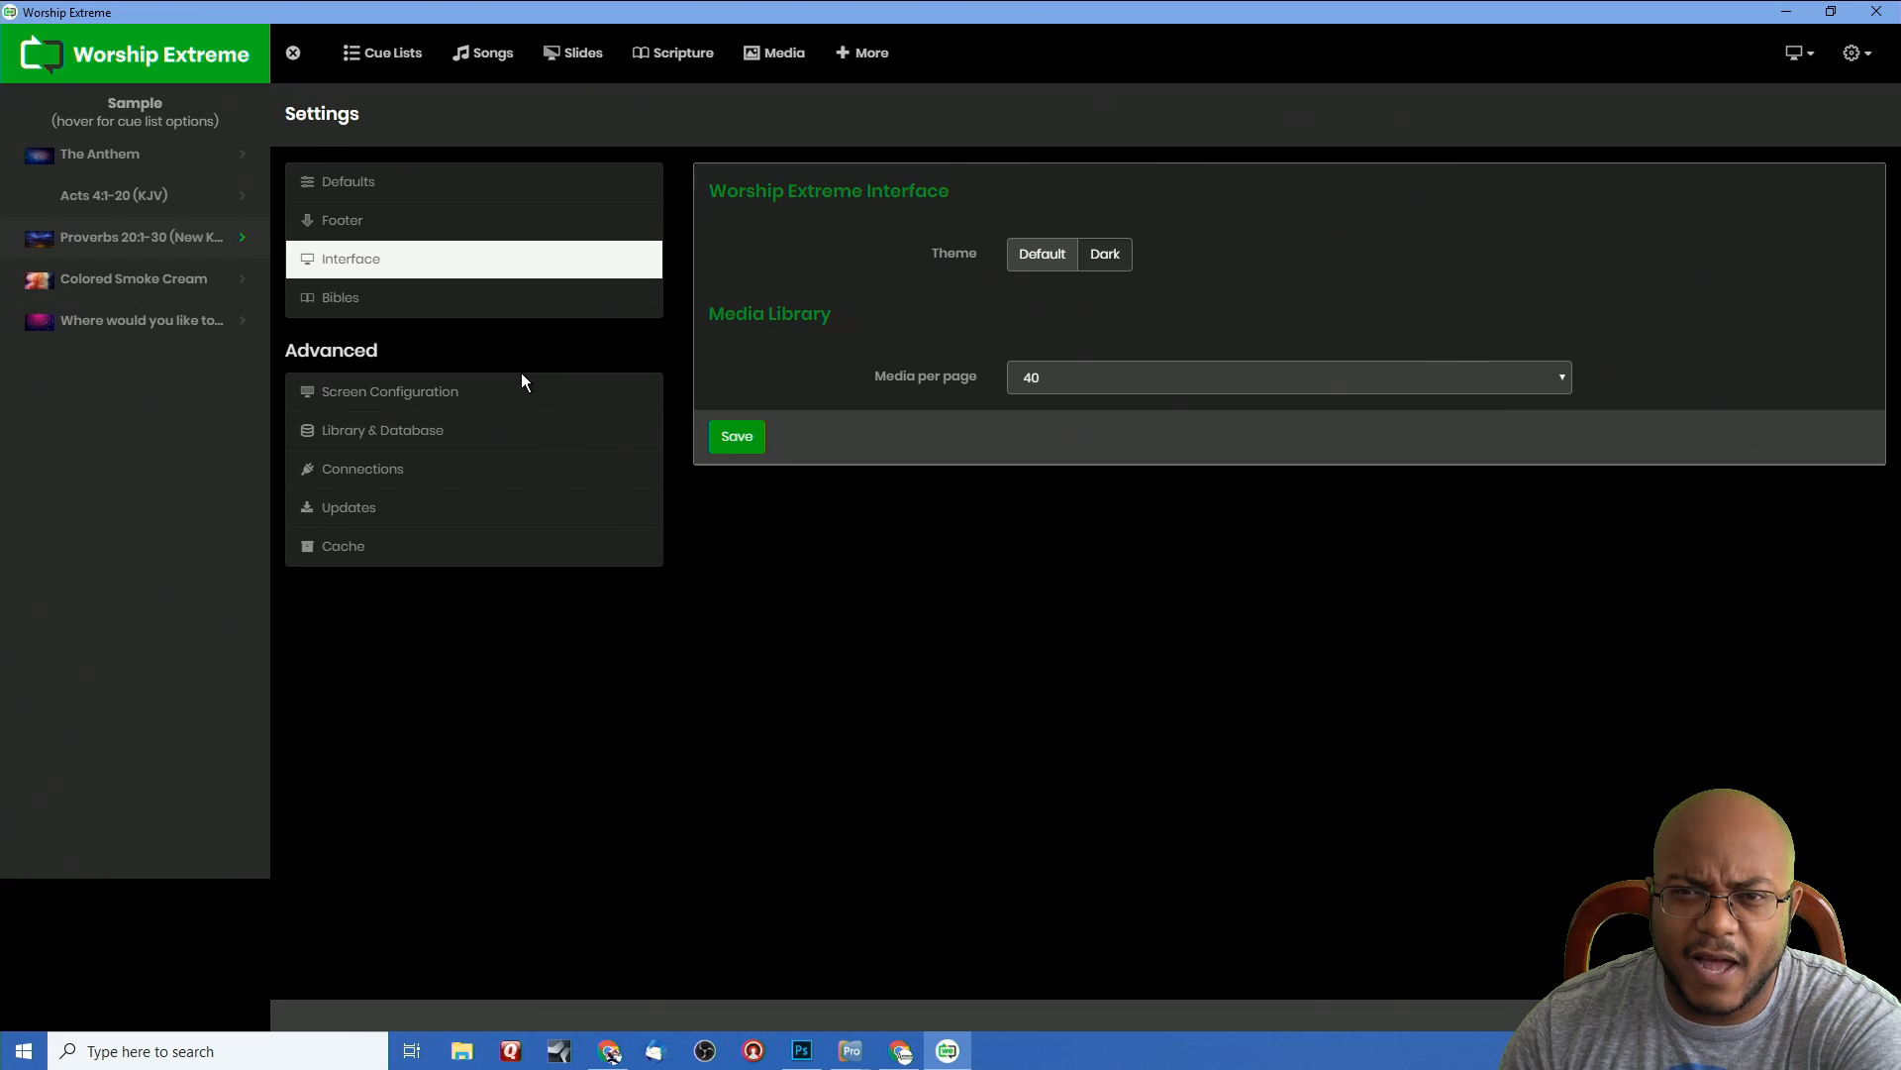
Look through the imported and built-in Bible versions by language in the Bibles settings
click(344, 302)
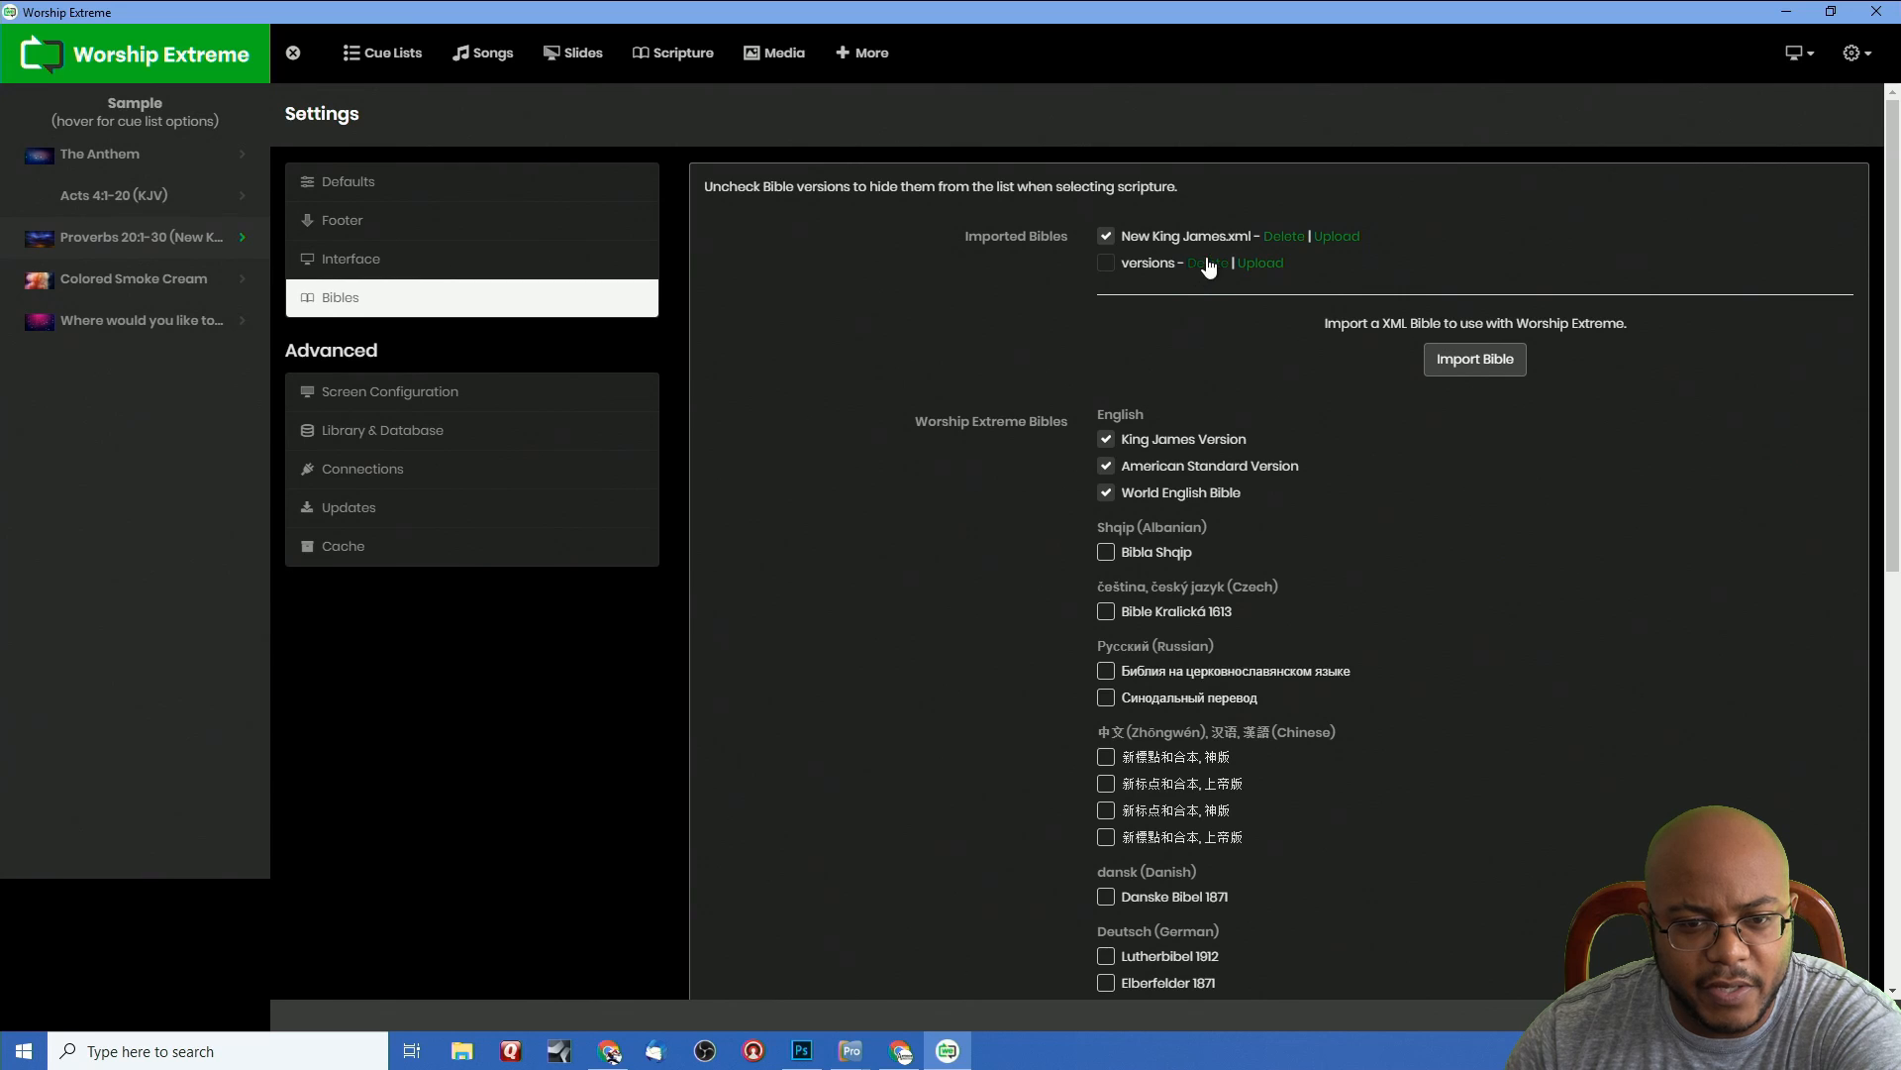
scroll(1155, 732, down, 8)
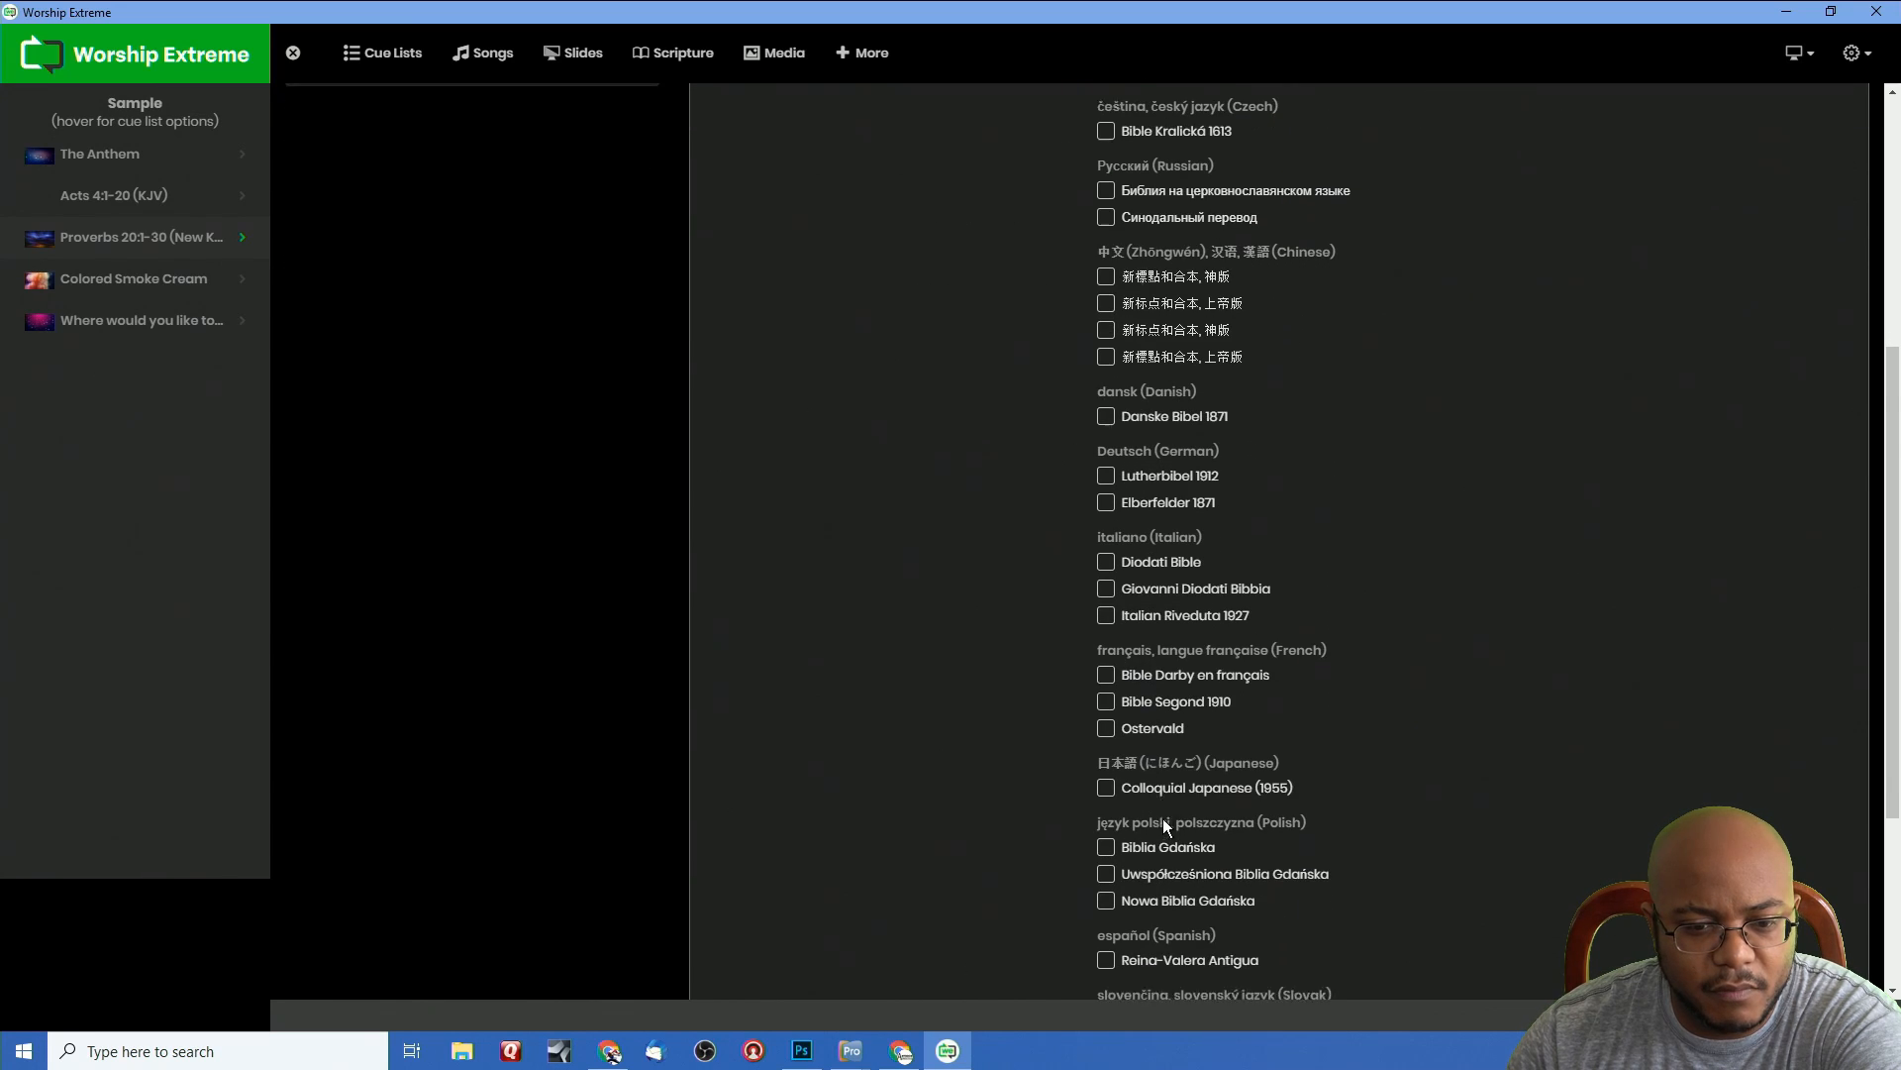
scroll(1208, 712, up, 10)
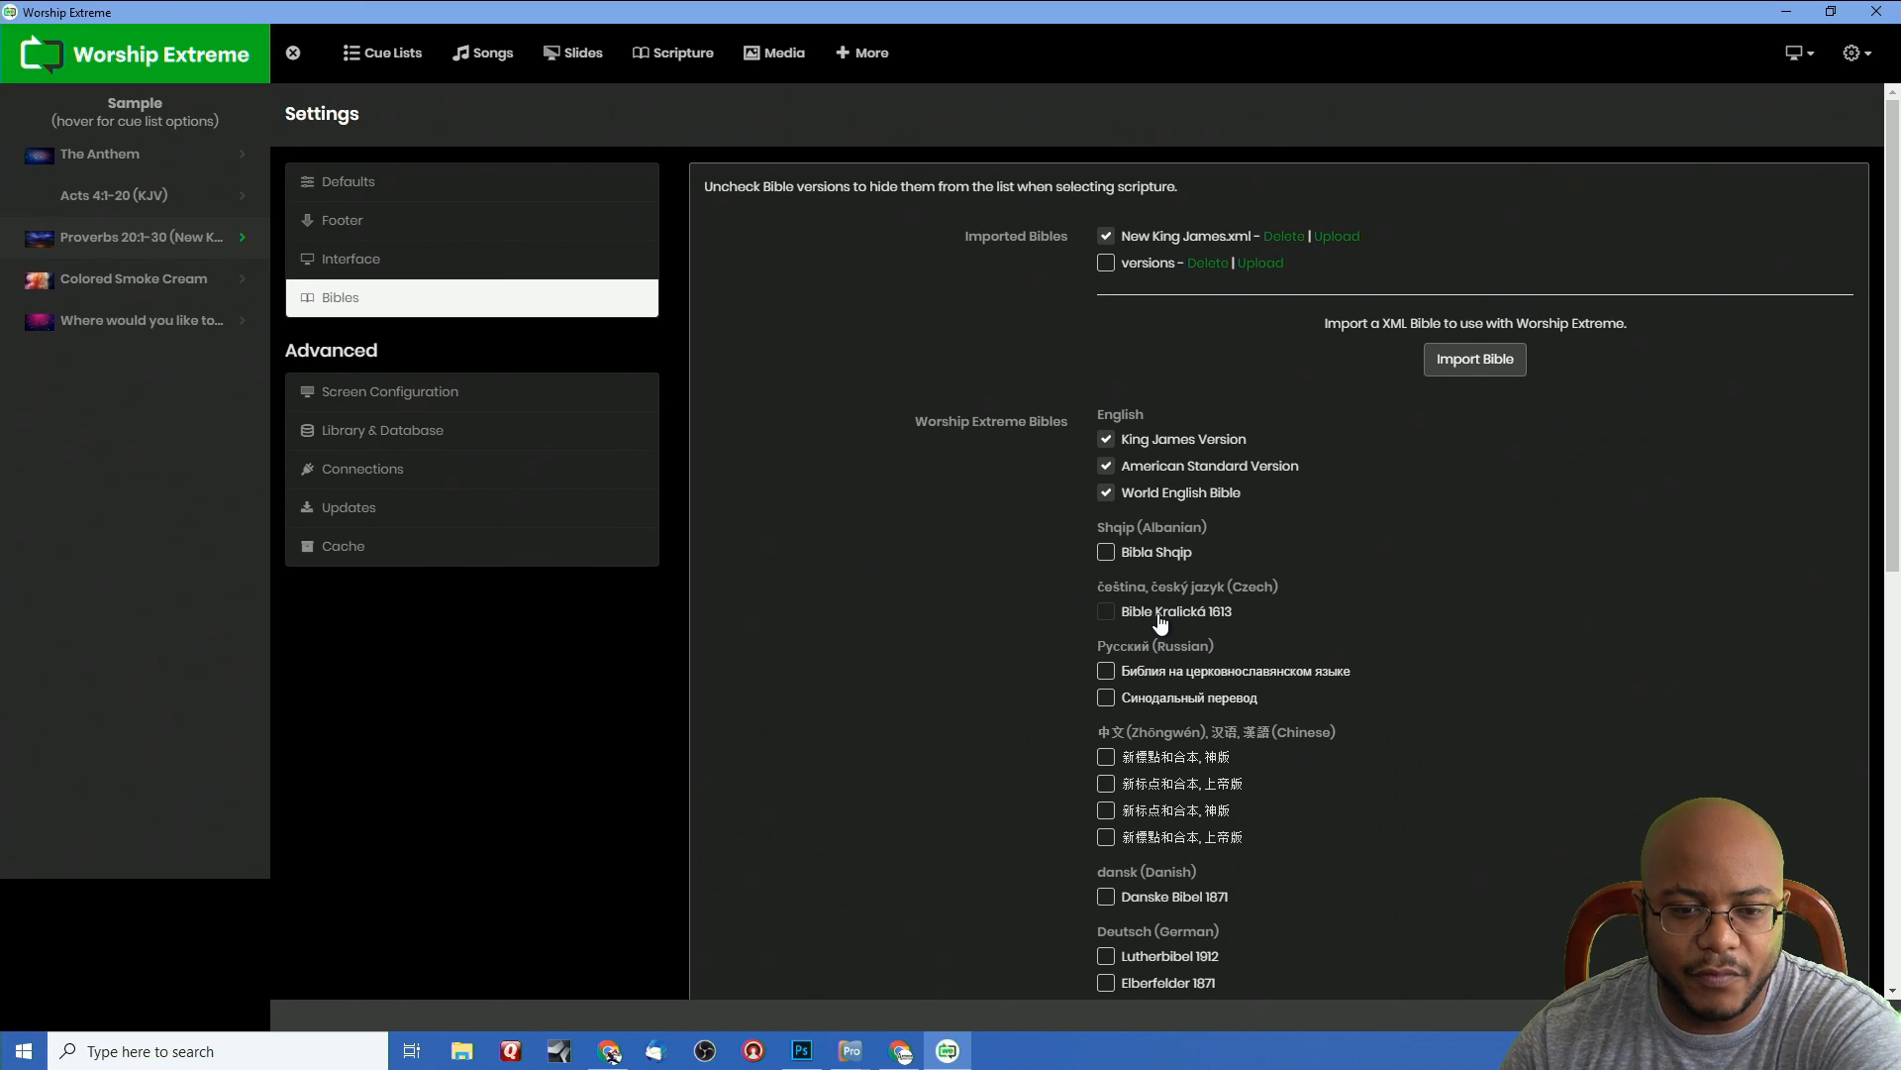
scroll(1160, 622, down, 8)
scroll(1146, 657, up, 10)
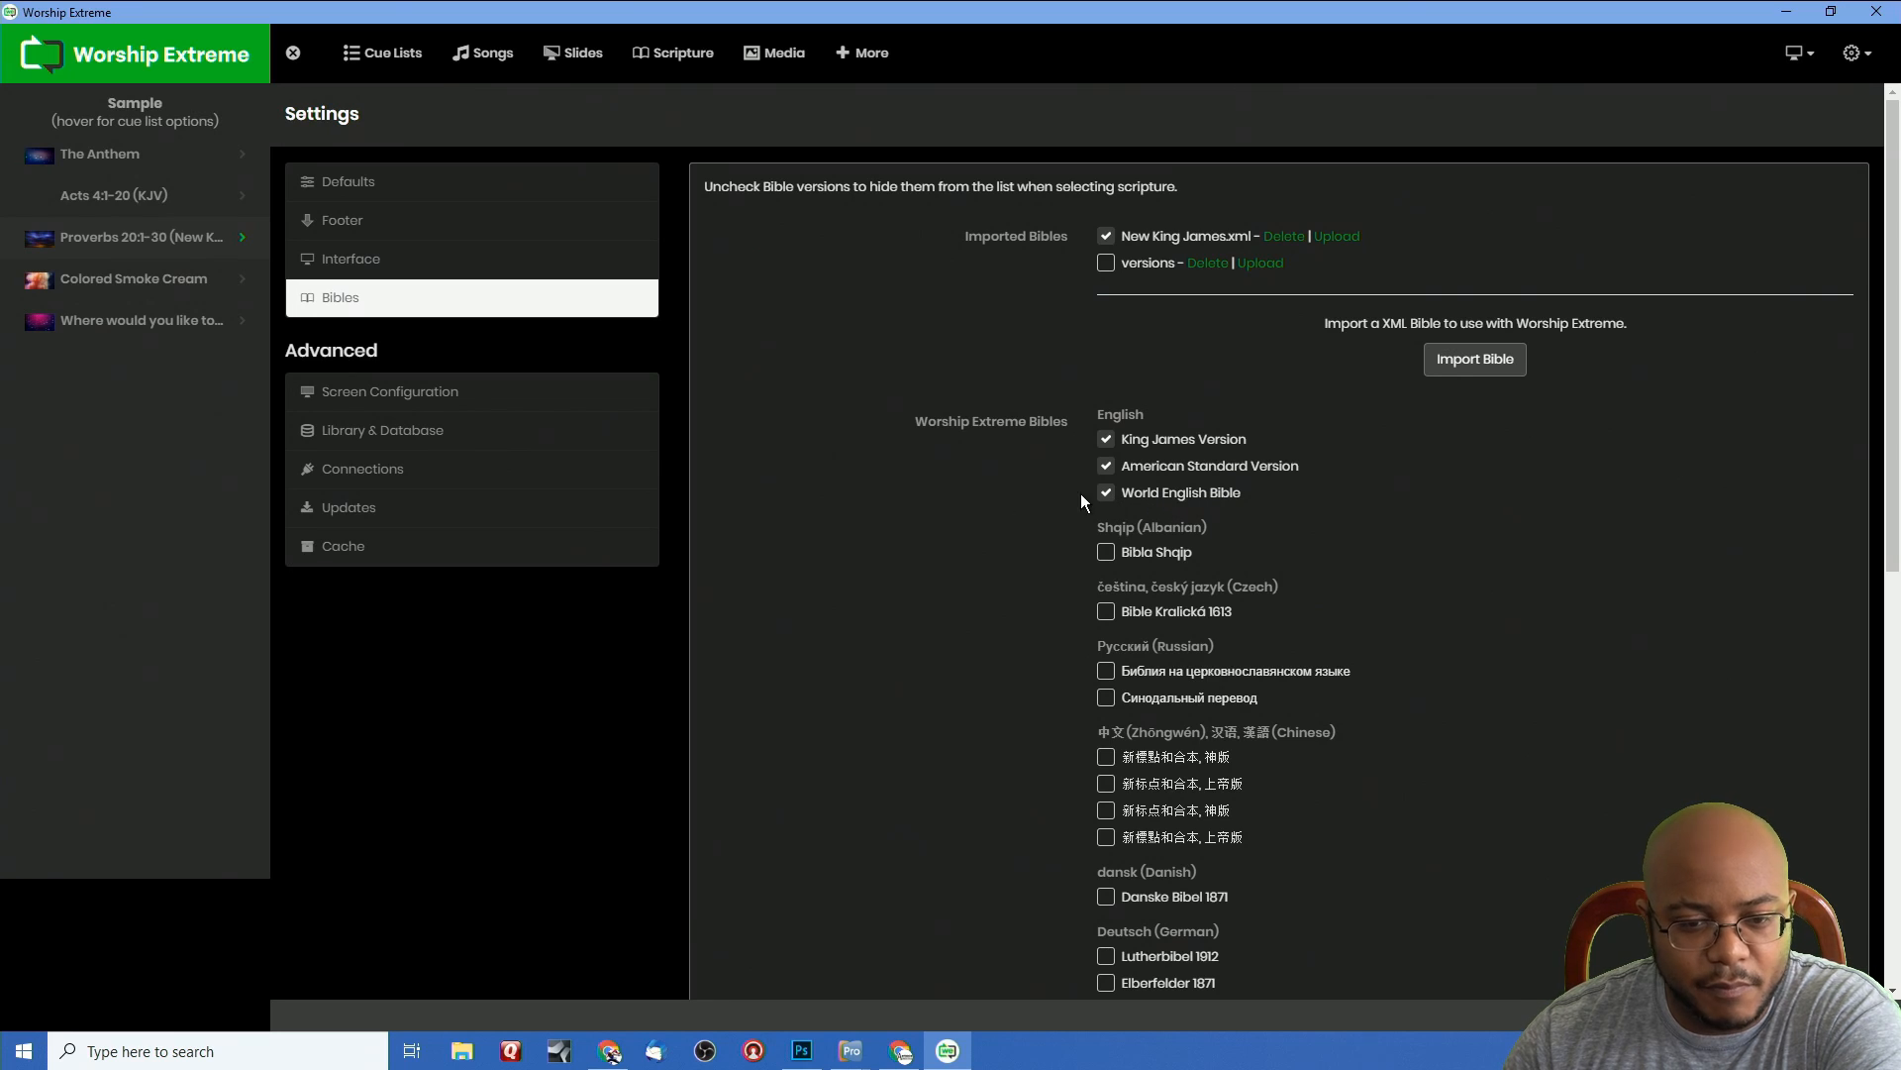
scroll(1219, 812, down, 8)
scroll(1138, 752, up, 10)
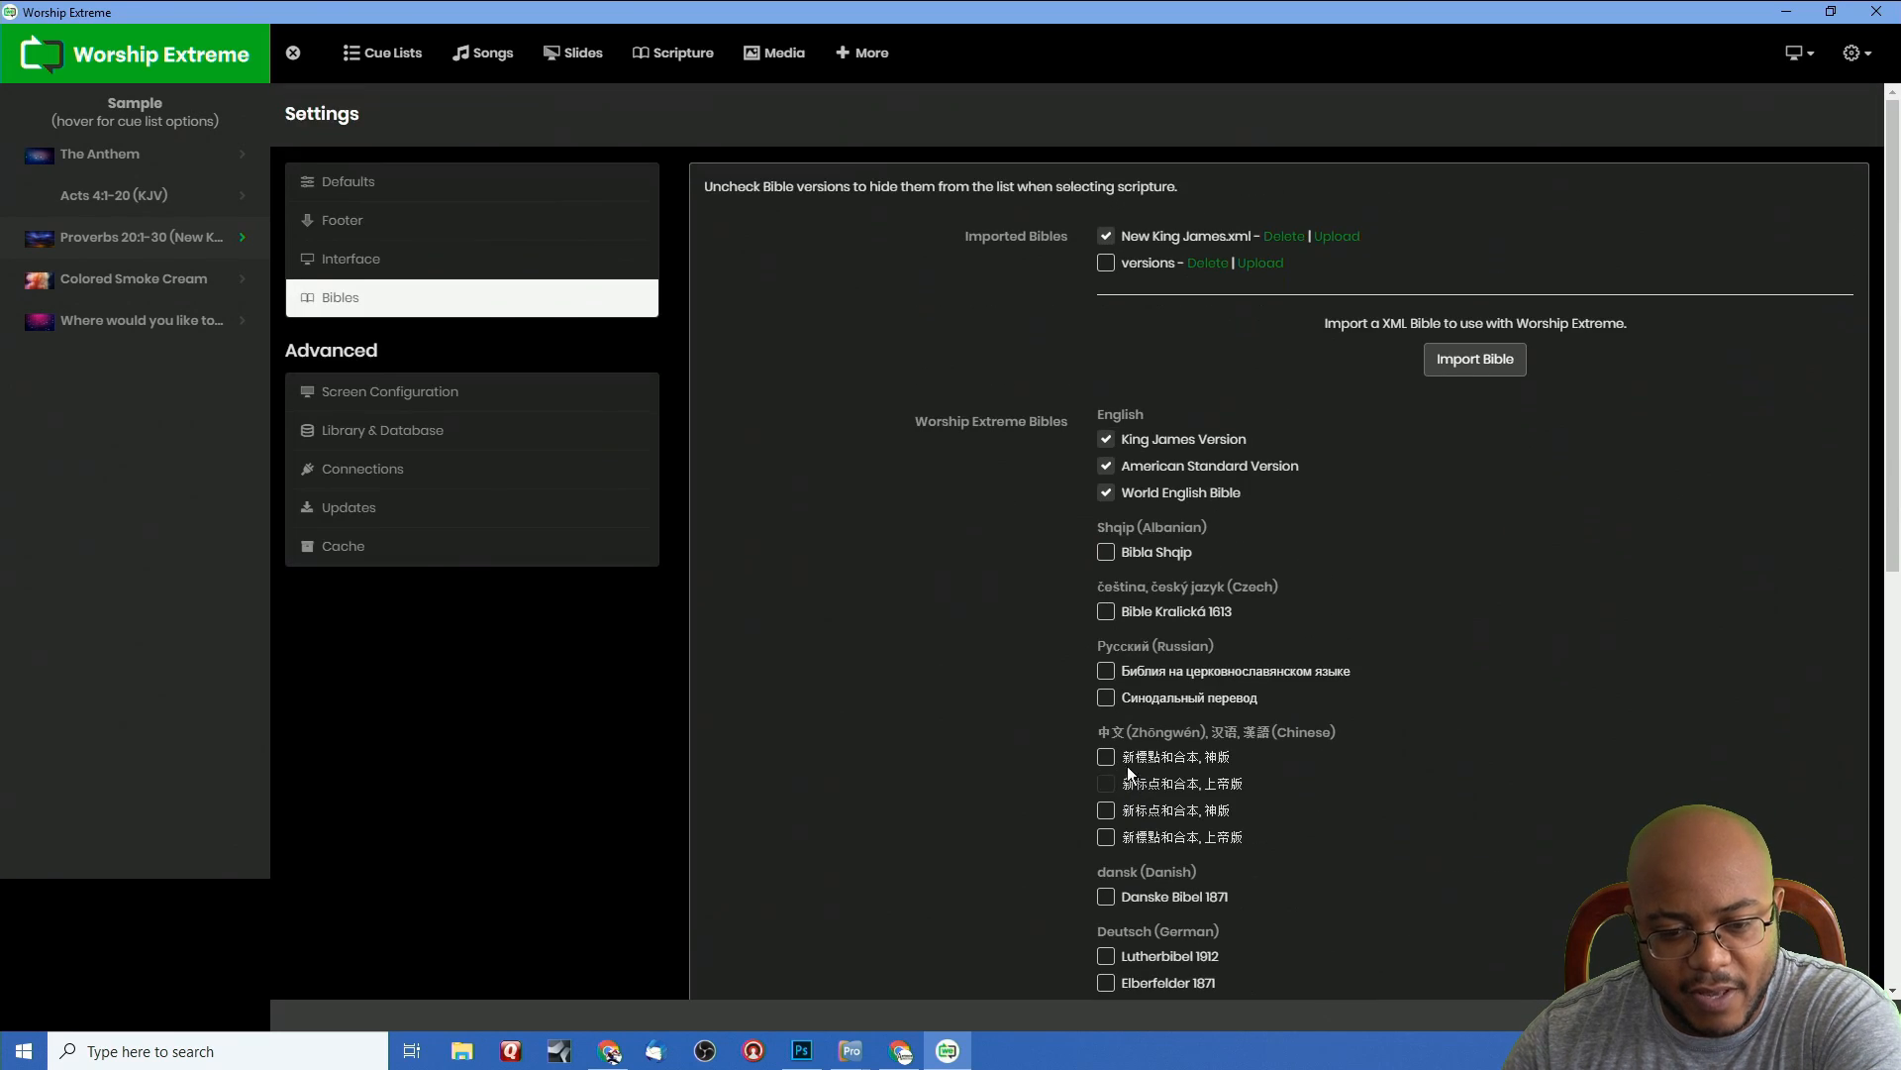
In the stage display layout of the screen configuration, extend the Current Slide block downward and shorten the Next Slide block
click(337, 391)
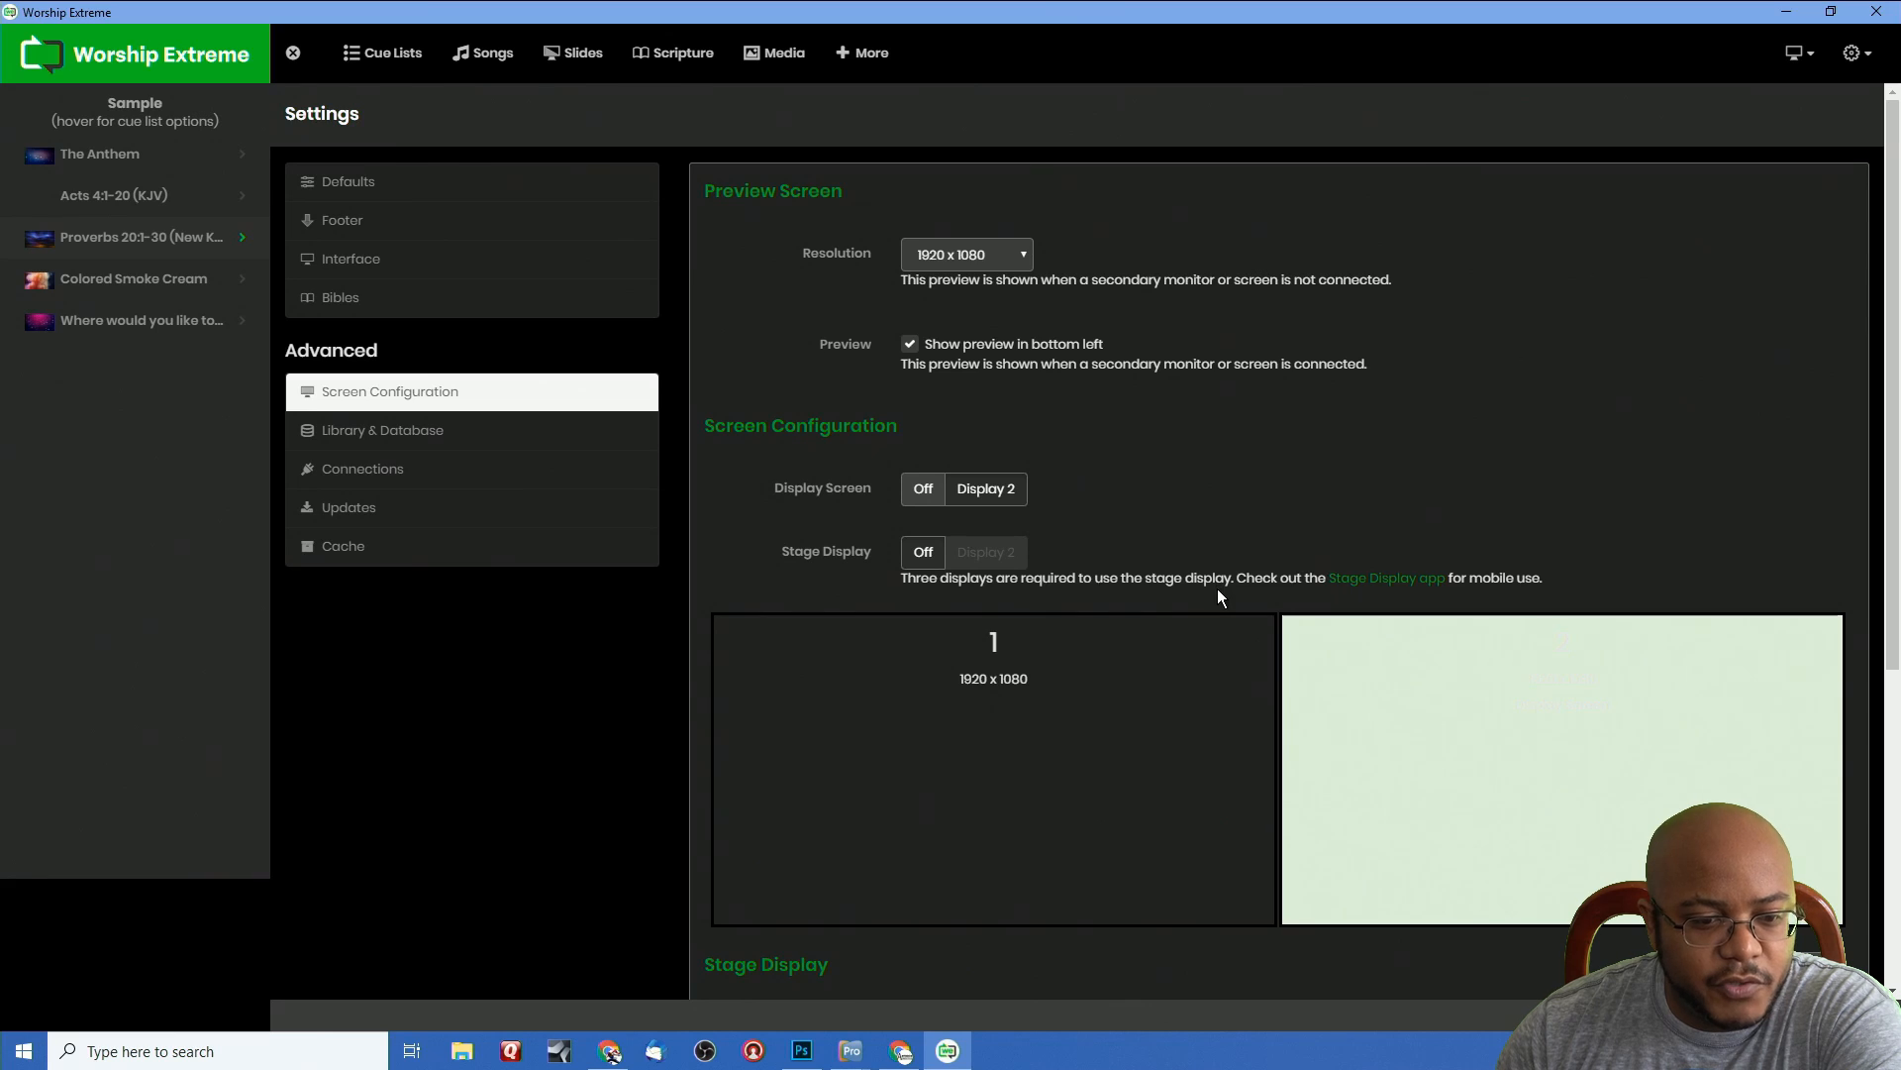
scroll(1216, 590, down, 5)
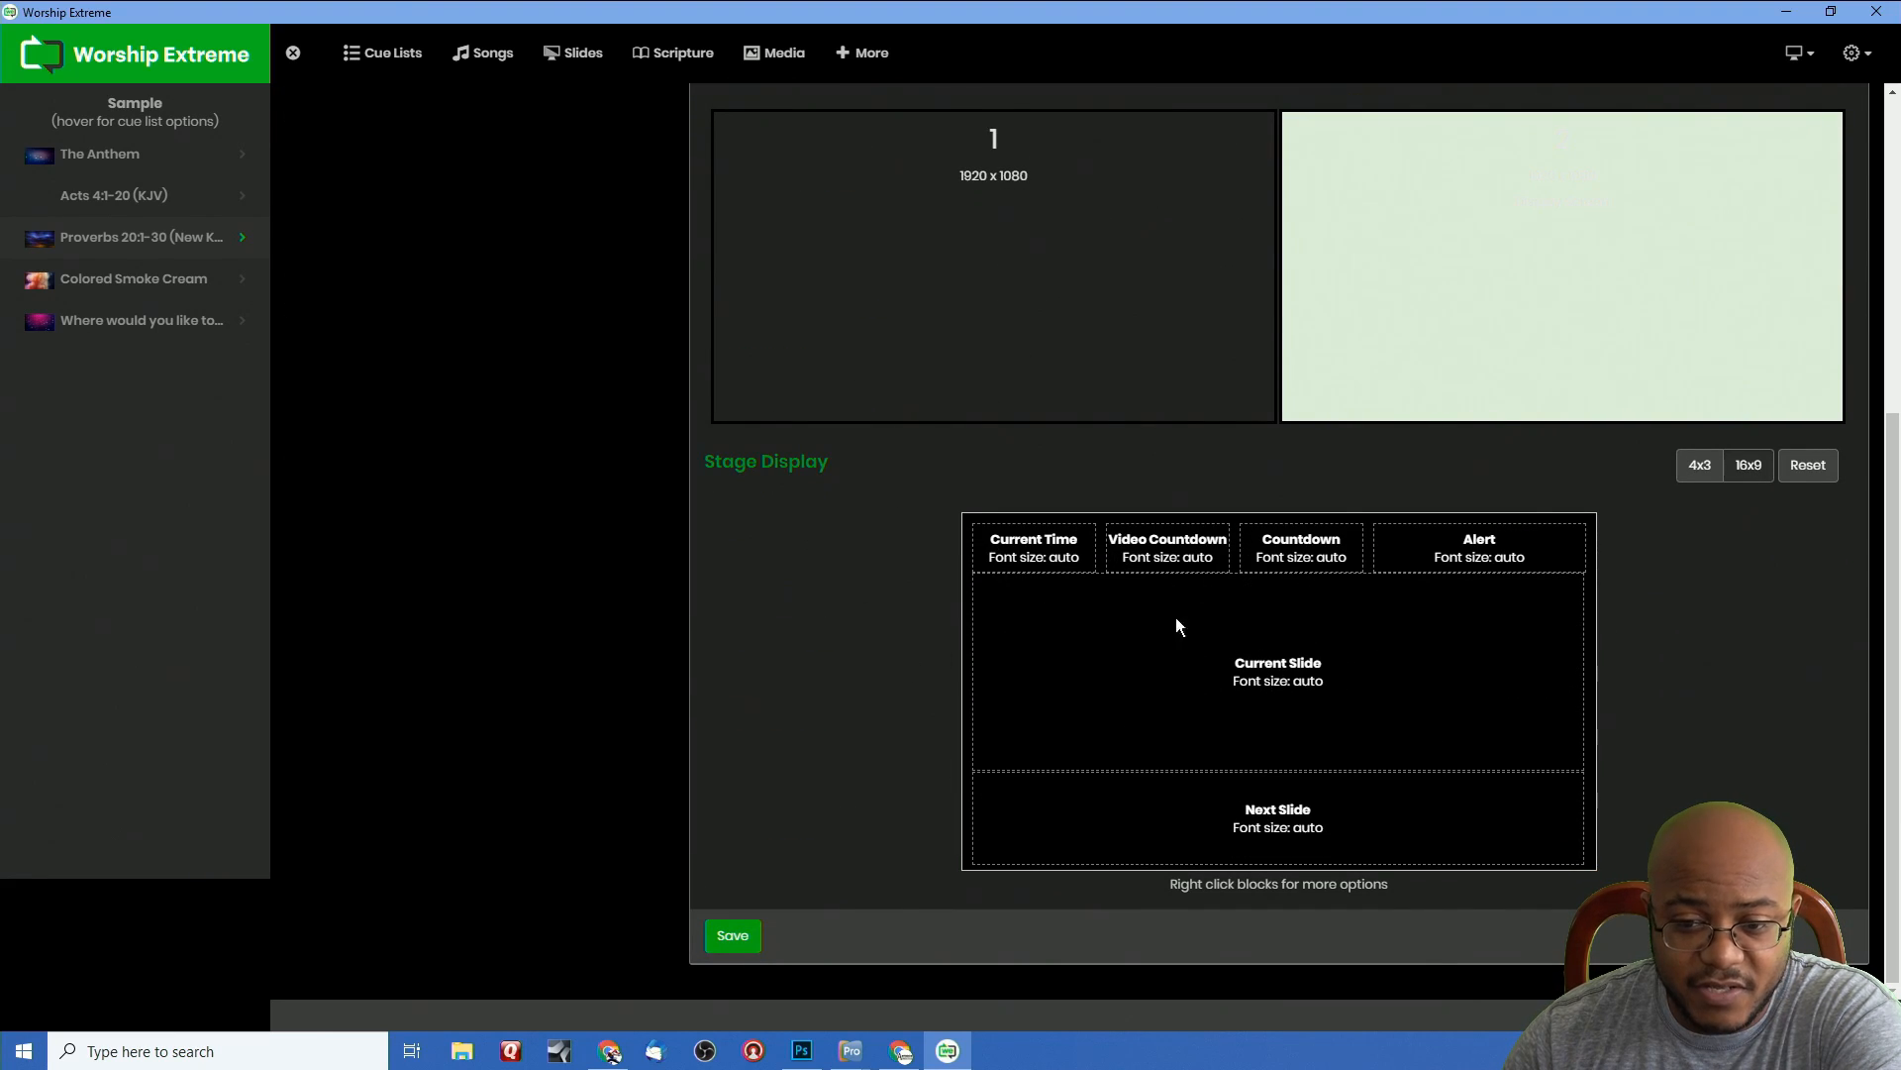
mouse_move(1184, 662)
mouse_down()
mouse_move(1191, 689)
mouse_move(1235, 701)
mouse_move(1153, 660)
mouse_move(1243, 666)
mouse_move(1185, 668)
mouse_up()
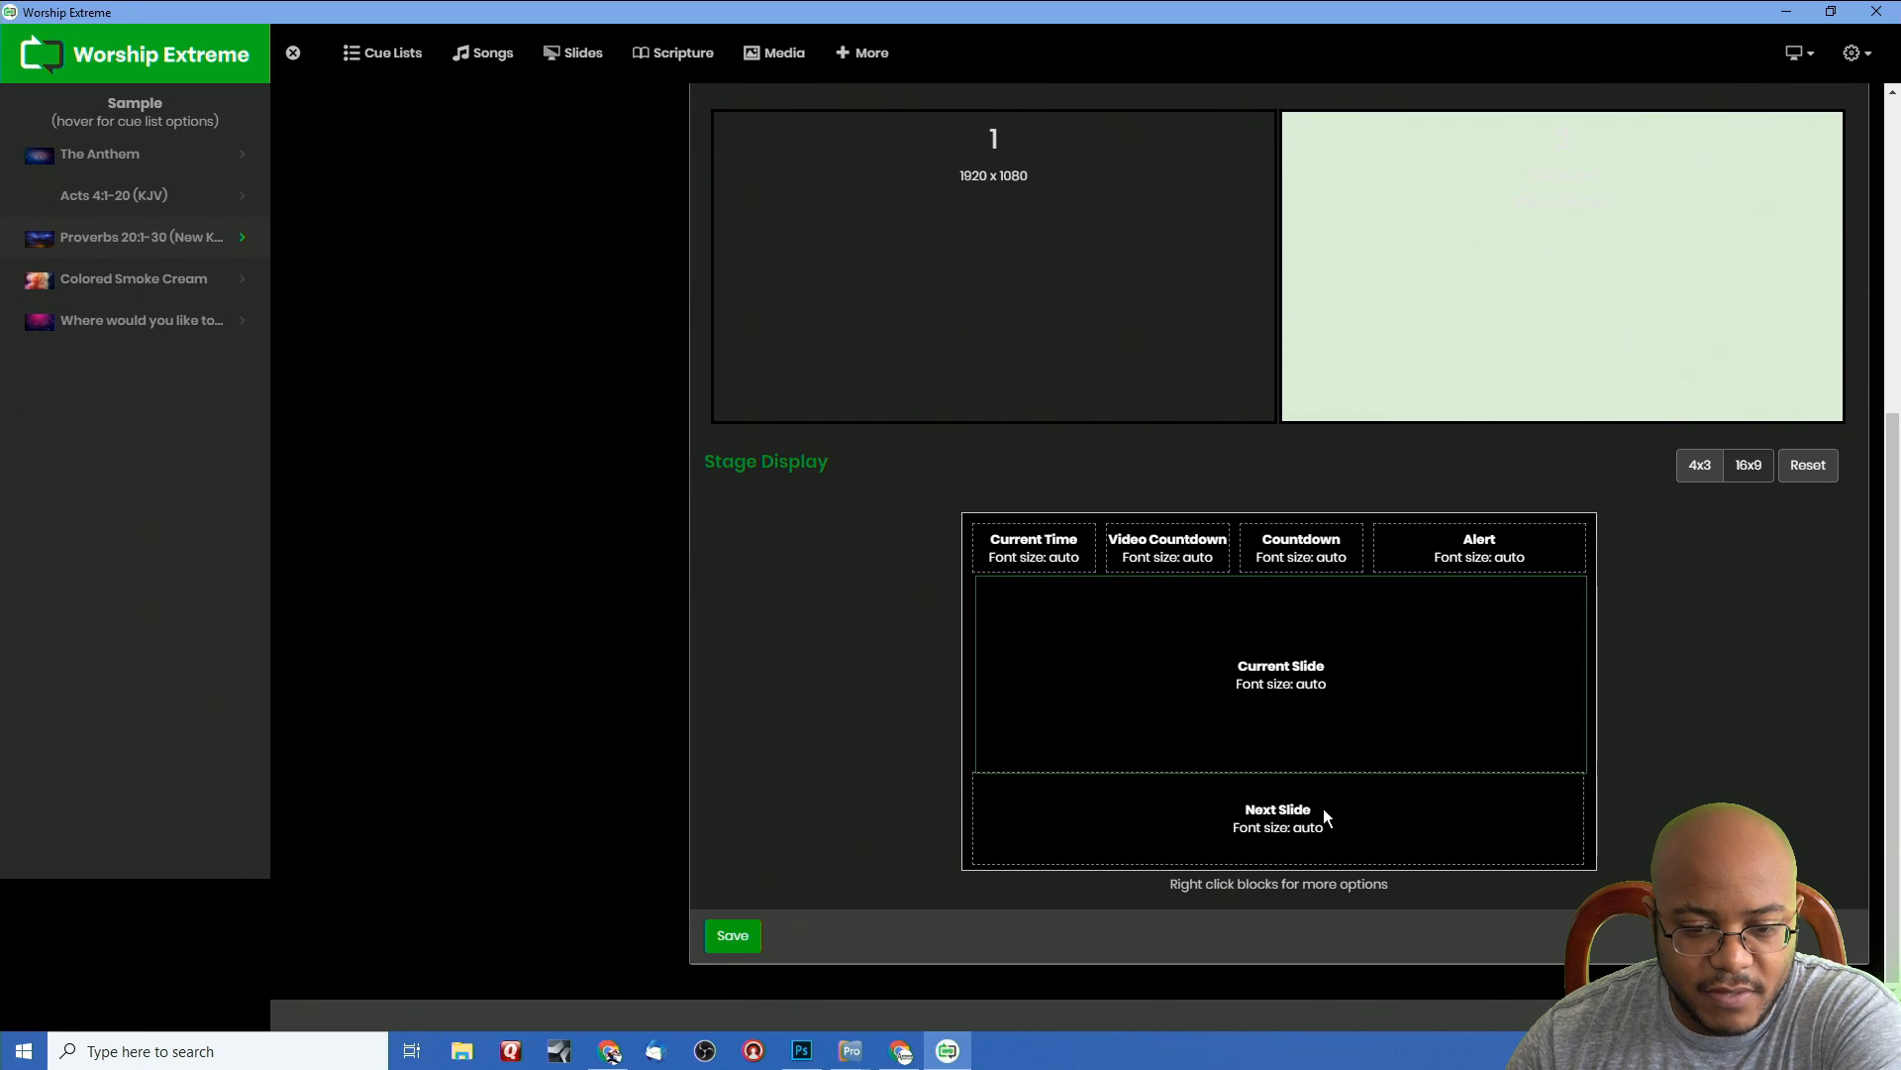
drag(1305, 775, 1311, 812)
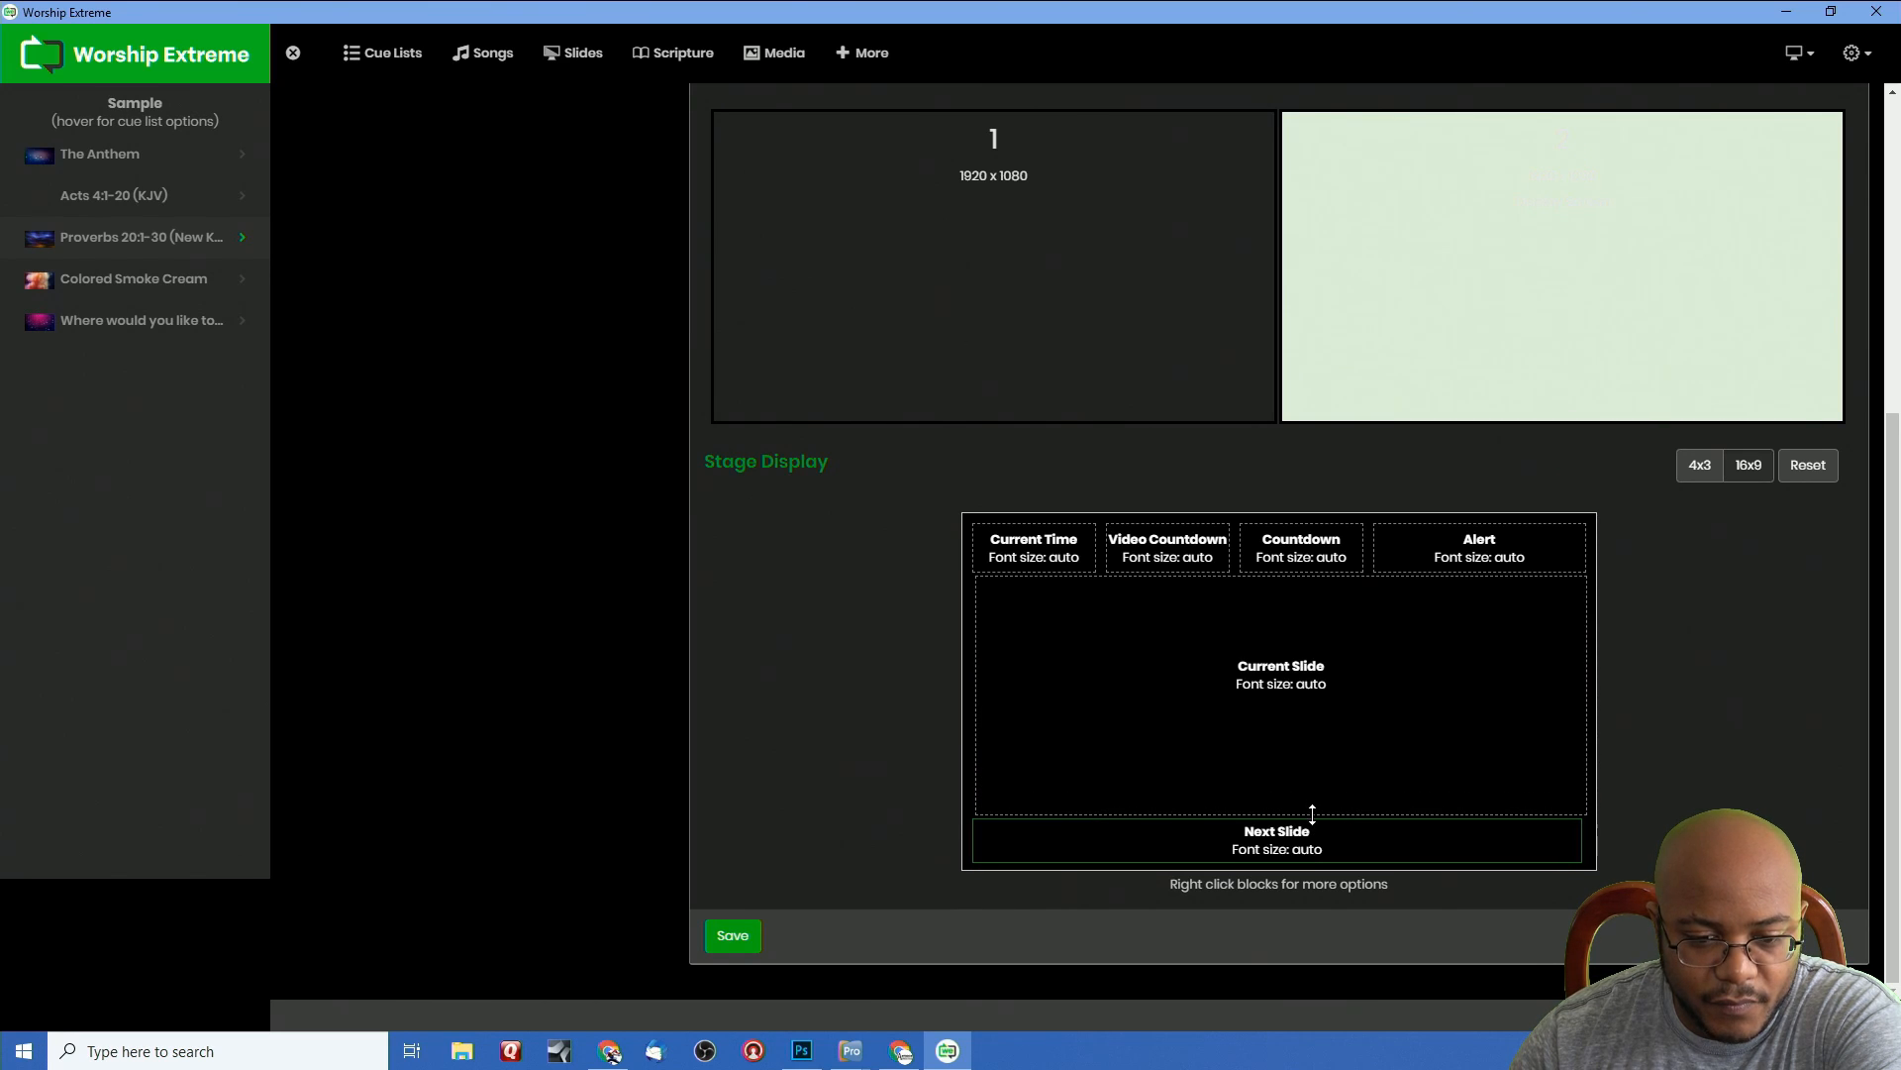
Remove the Countdown, Video Countdown, Current Time and Alert blocks from the stage display layout
right_click(1523, 549)
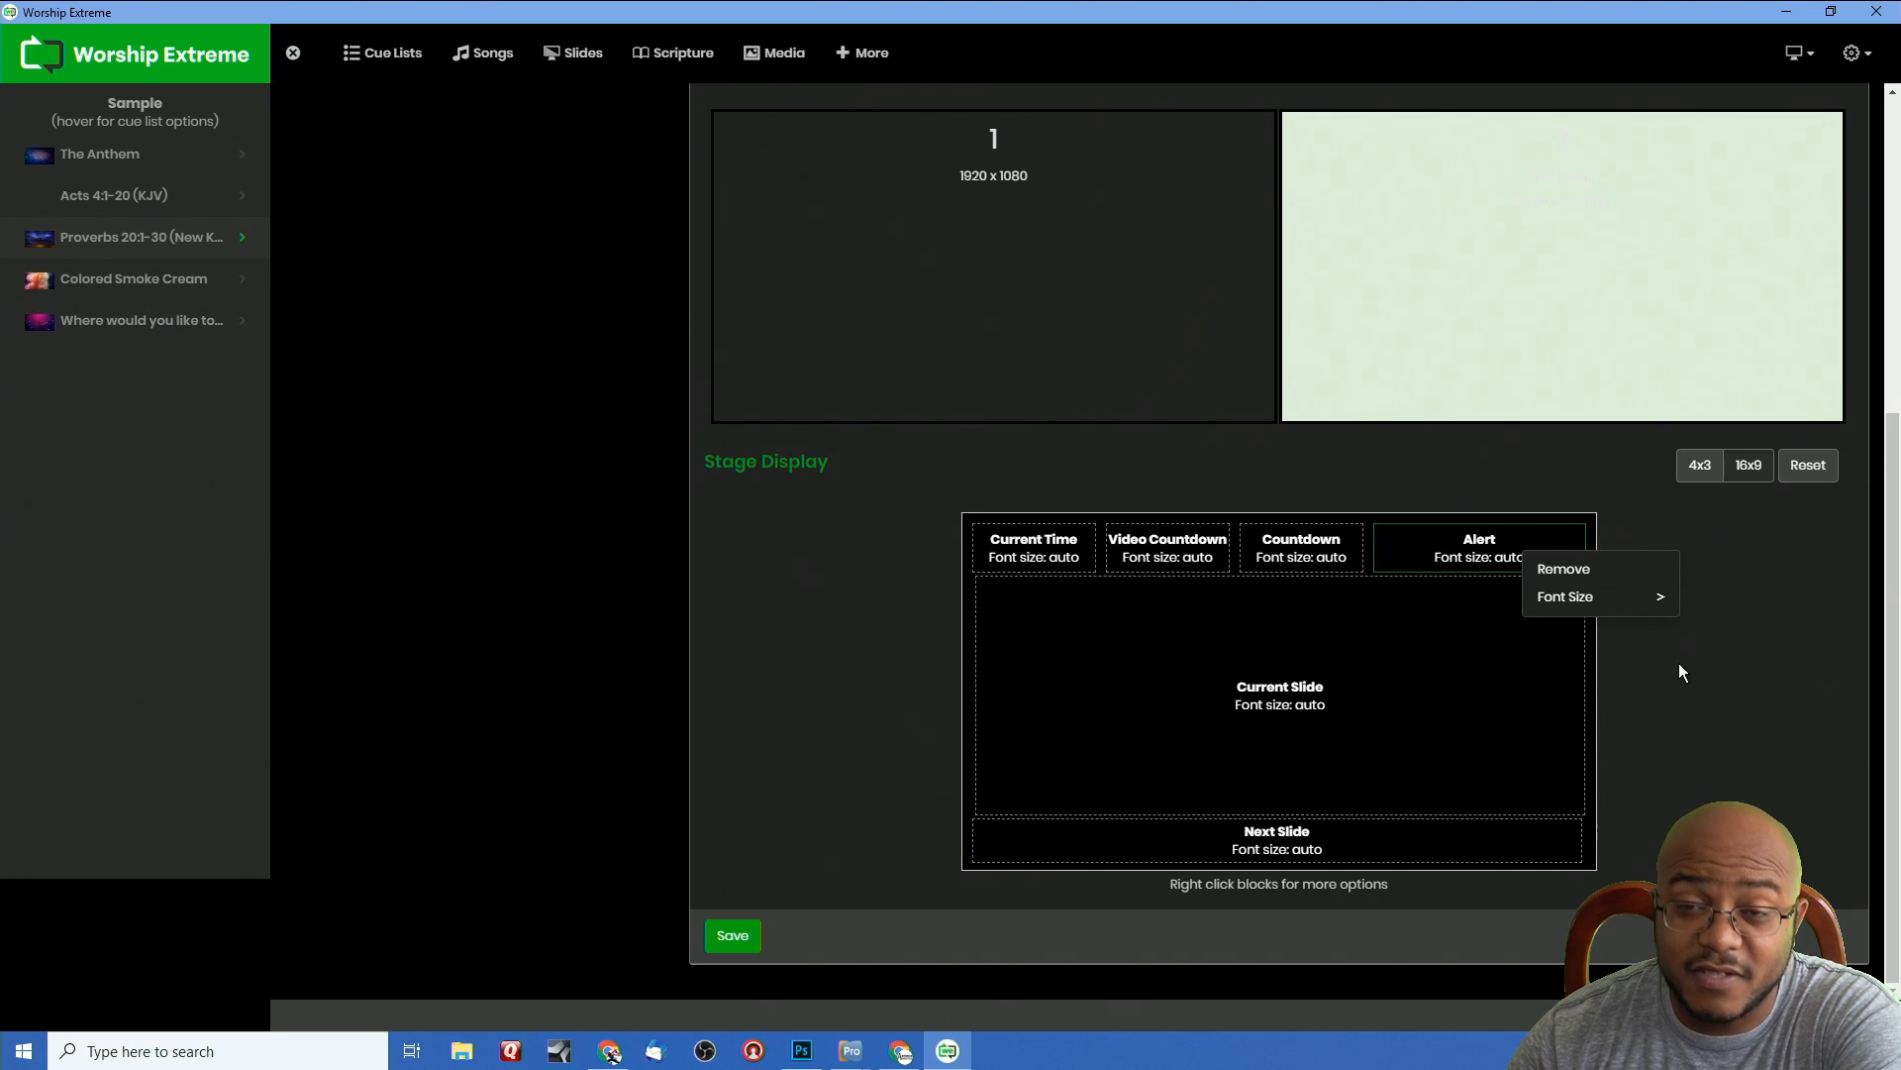
click(1719, 751)
right_click(1301, 549)
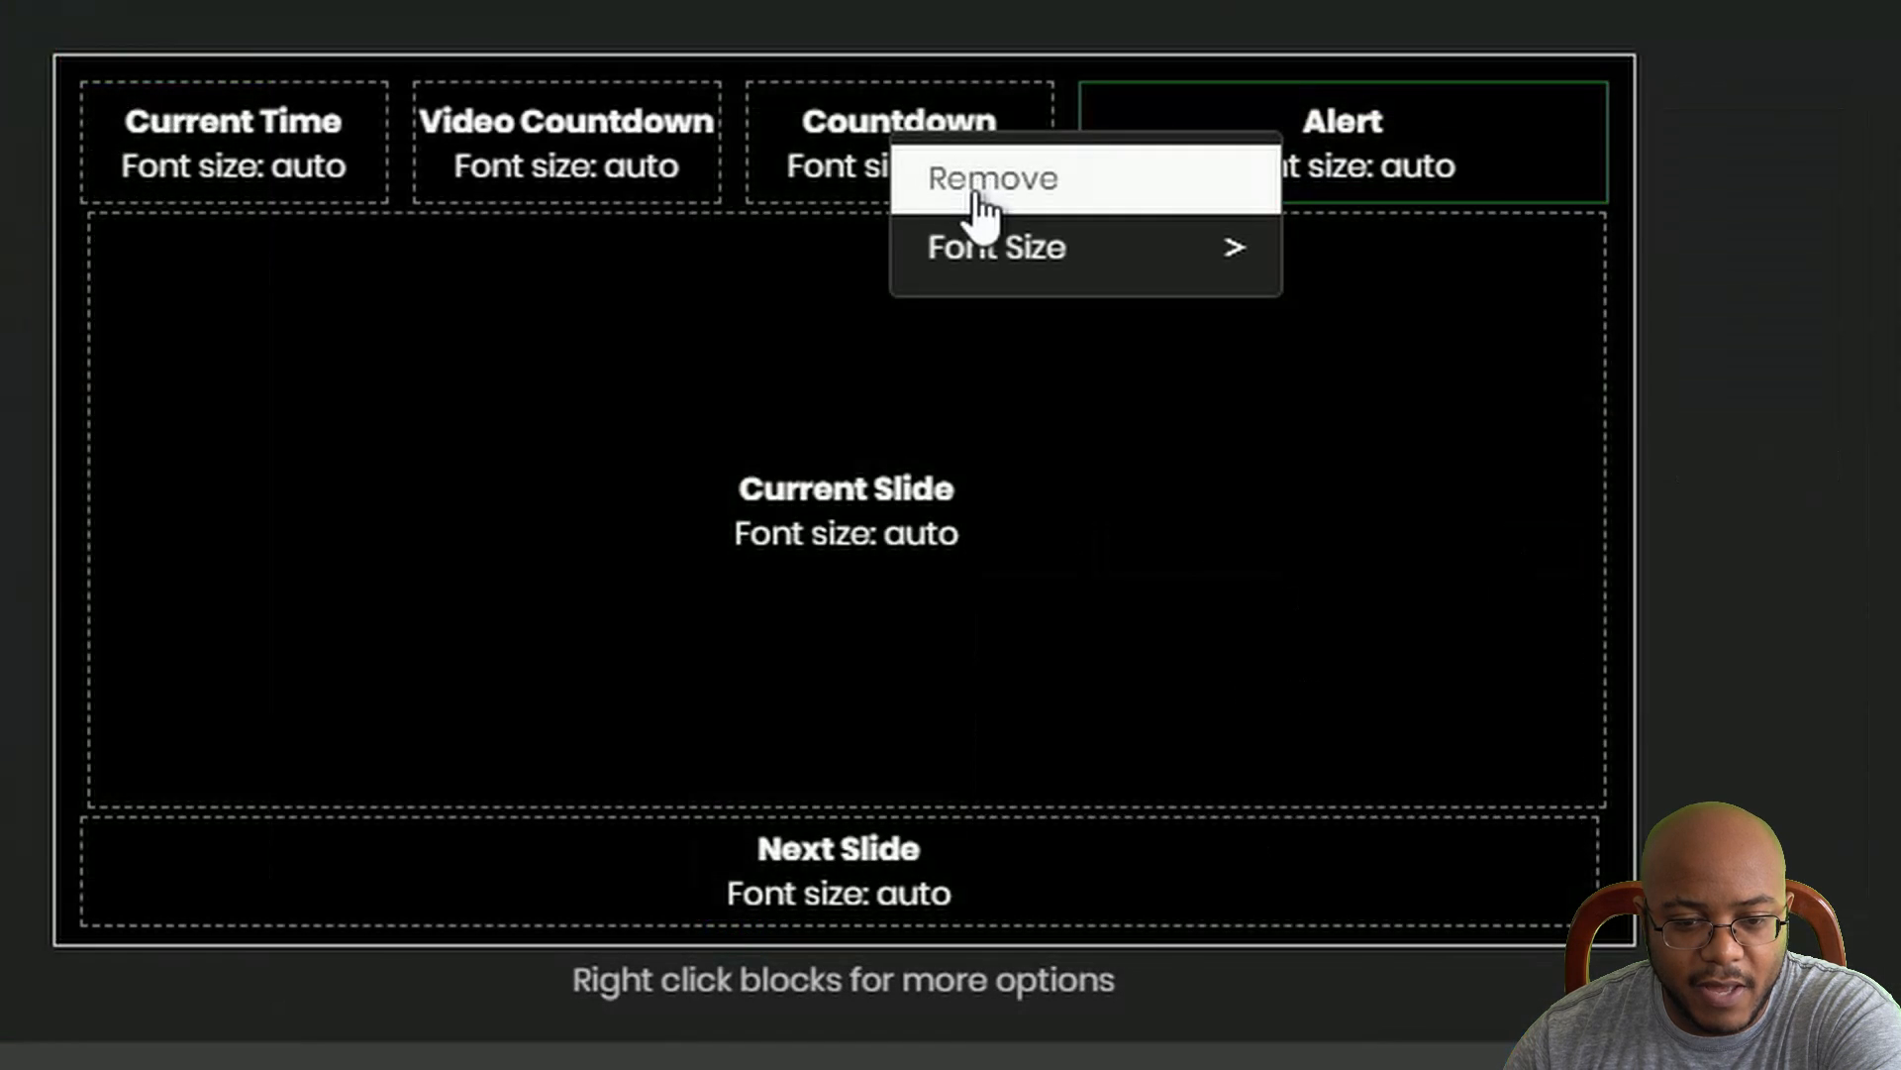
click(1333, 573)
right_click(552, 149)
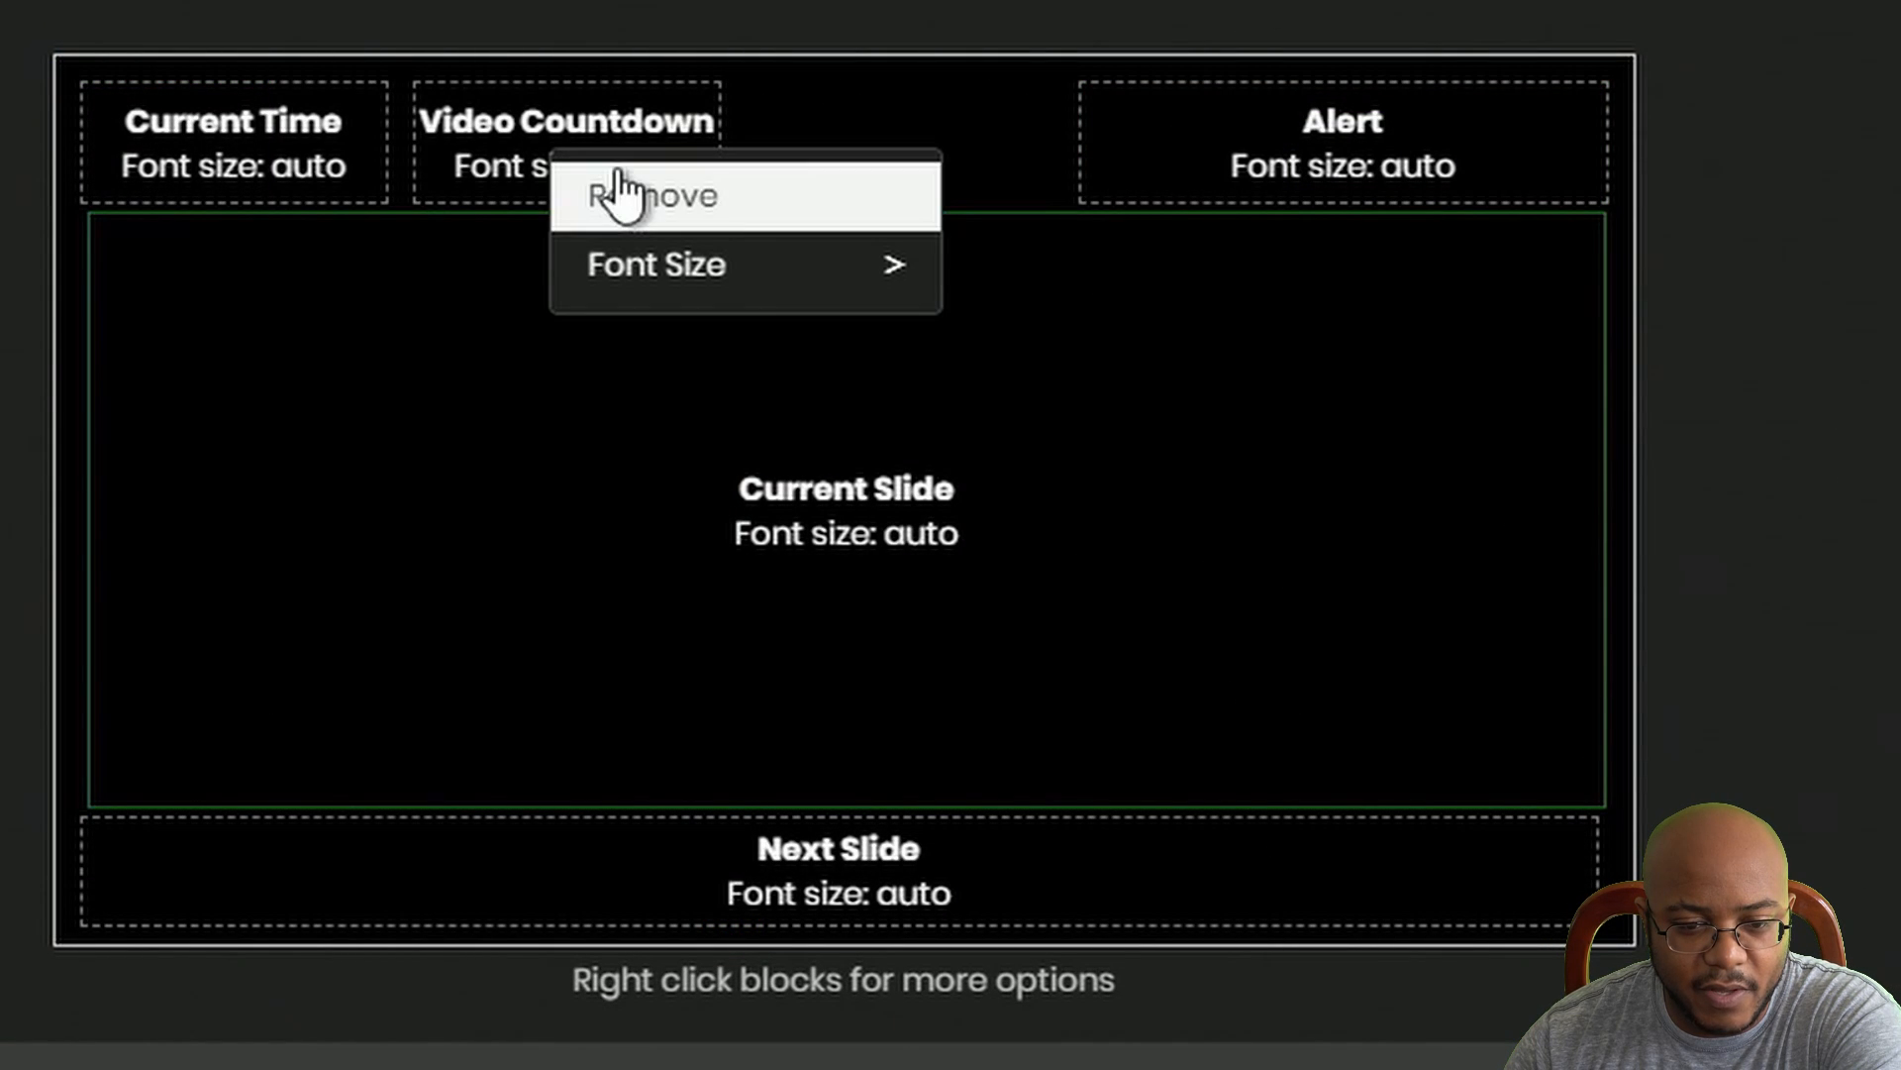
click(619, 193)
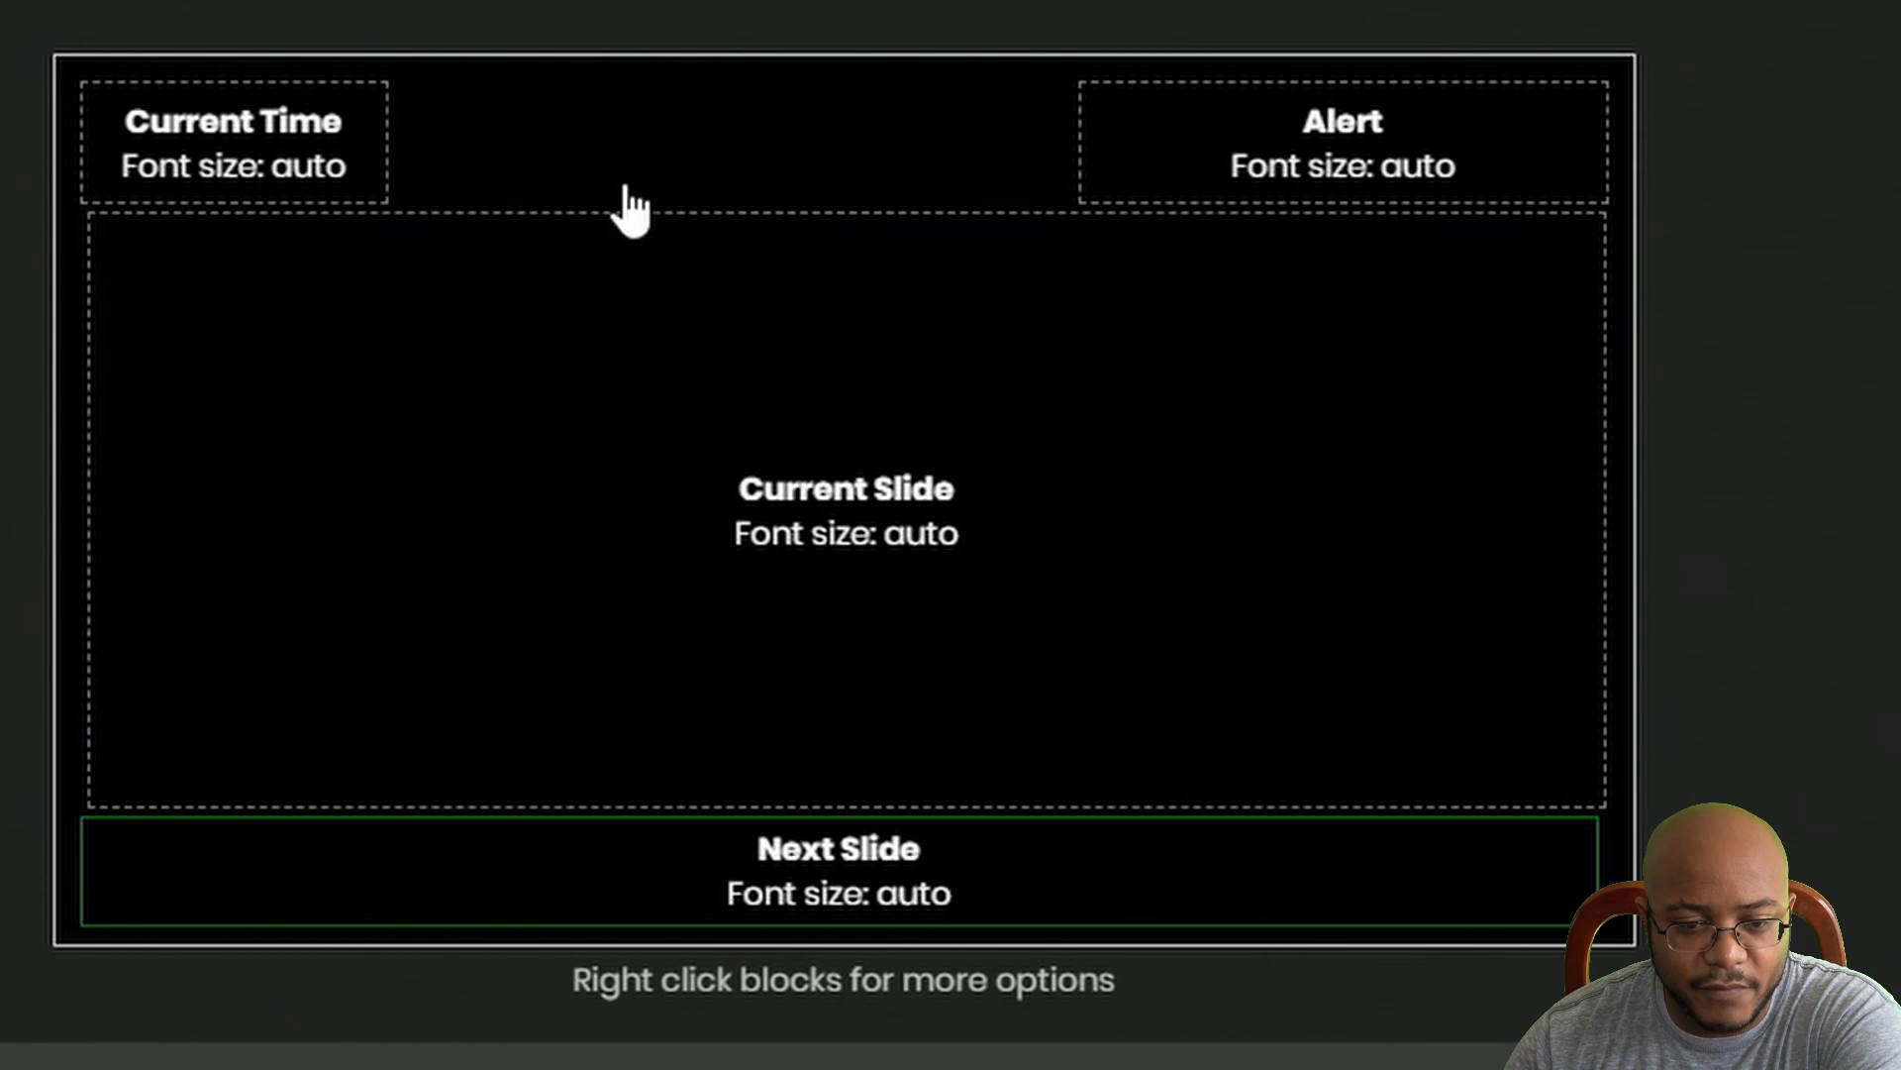
right_click(224, 123)
click(281, 175)
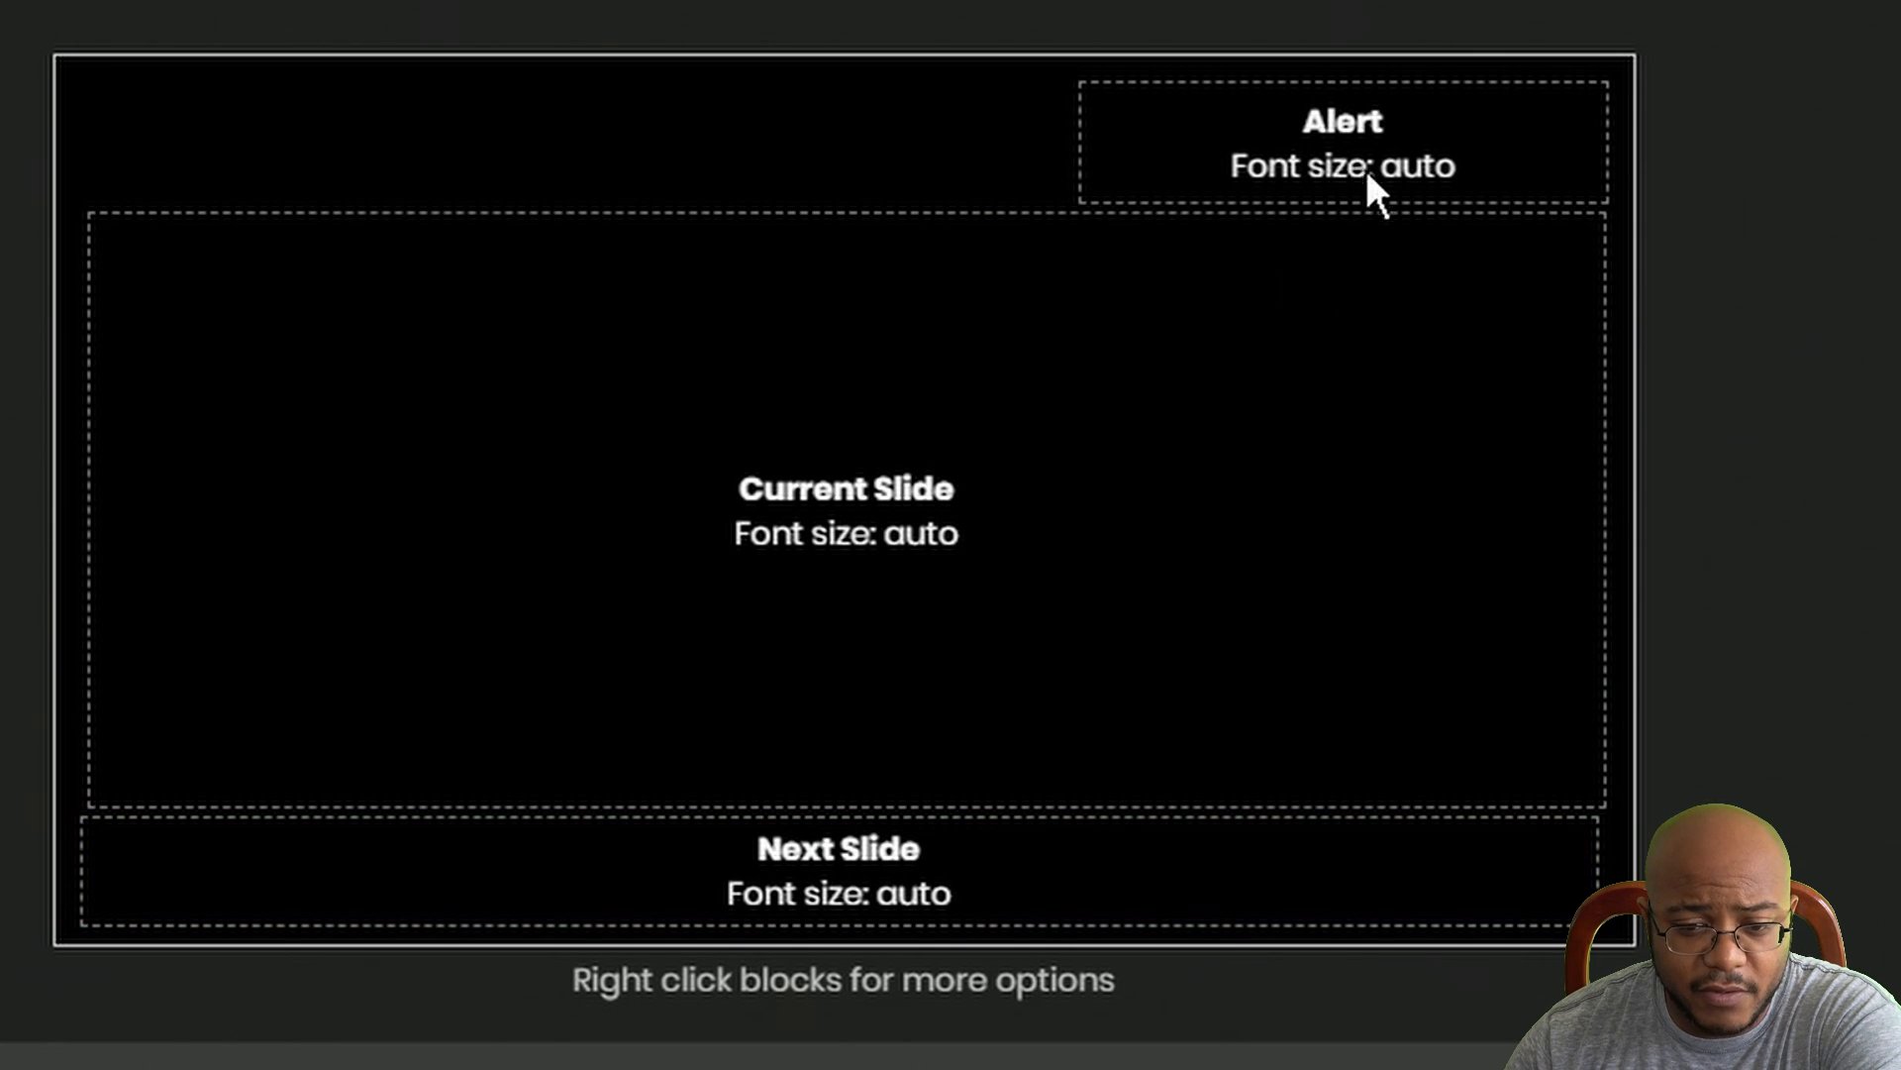
right_click(1411, 159)
click(1424, 194)
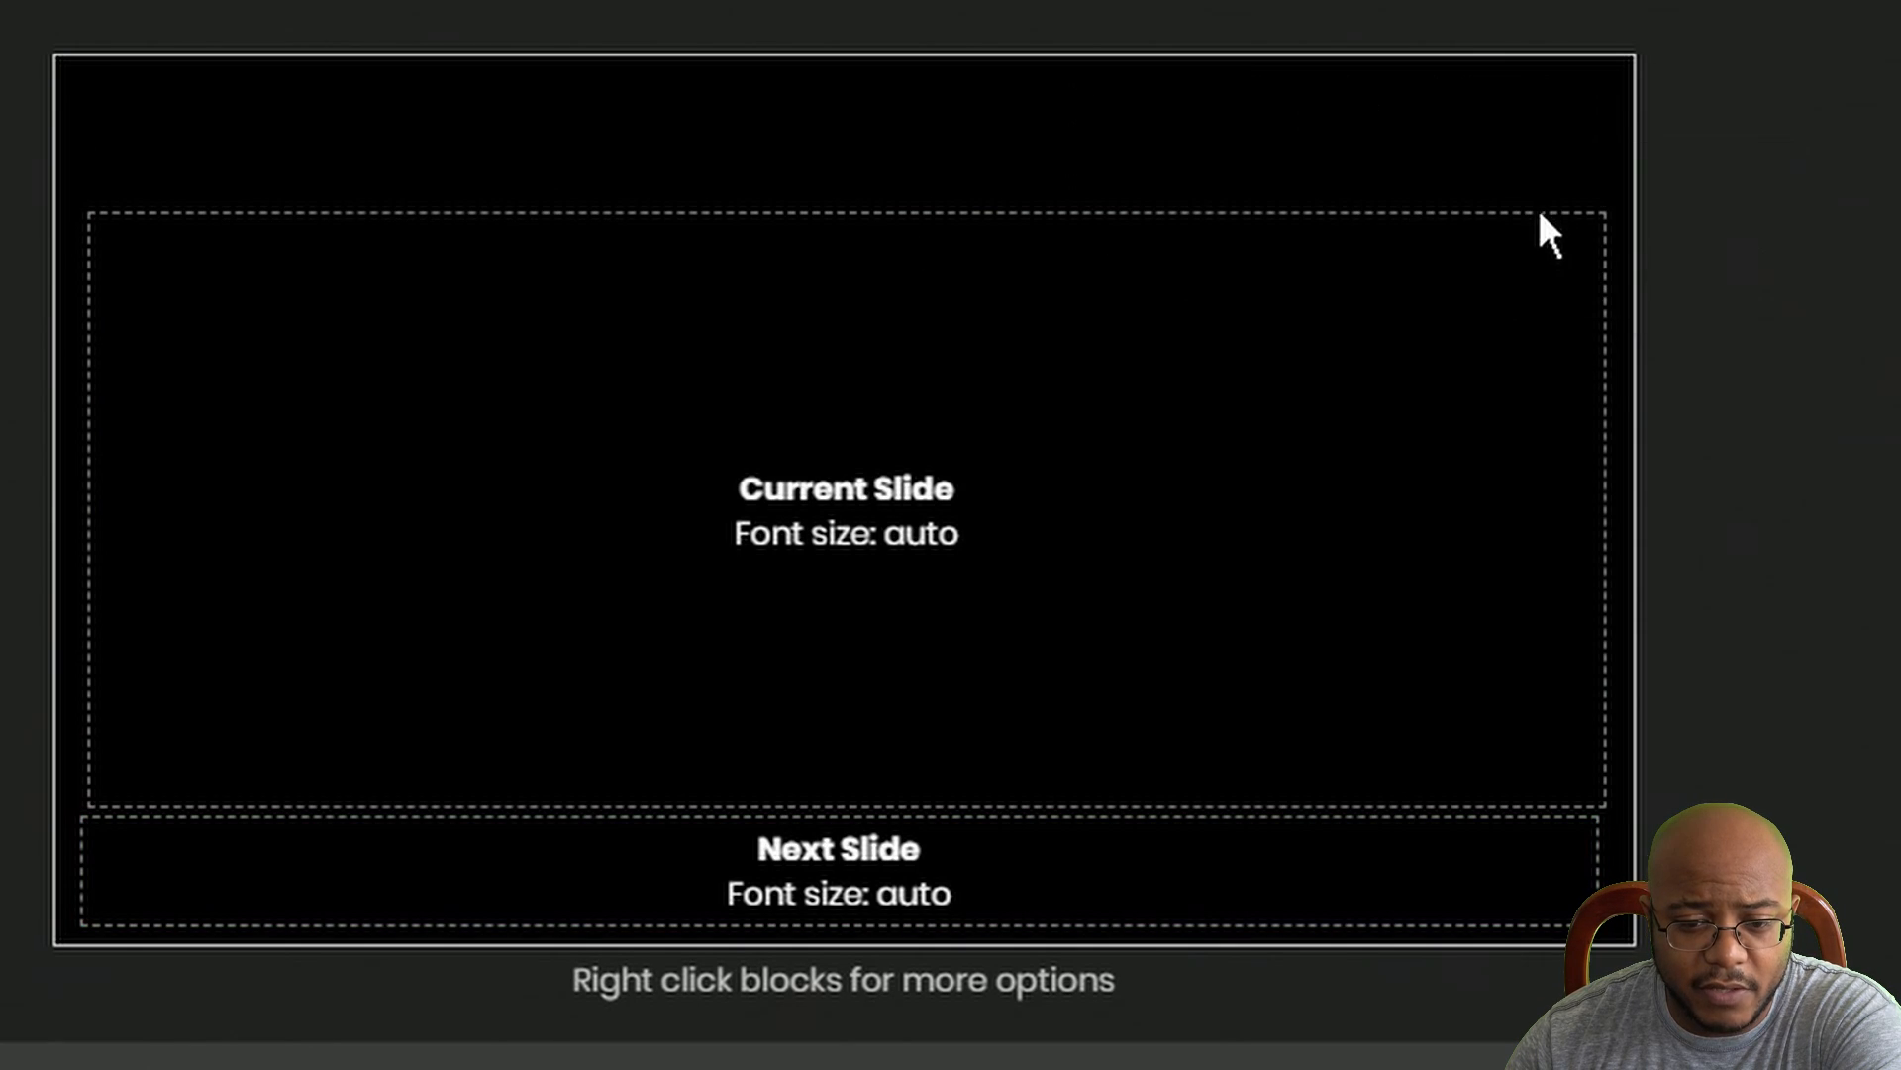
Move the Current Slide block to the top of the stage display and enlarge both it and the Next Slide block
drag(1307, 444, 1313, 326)
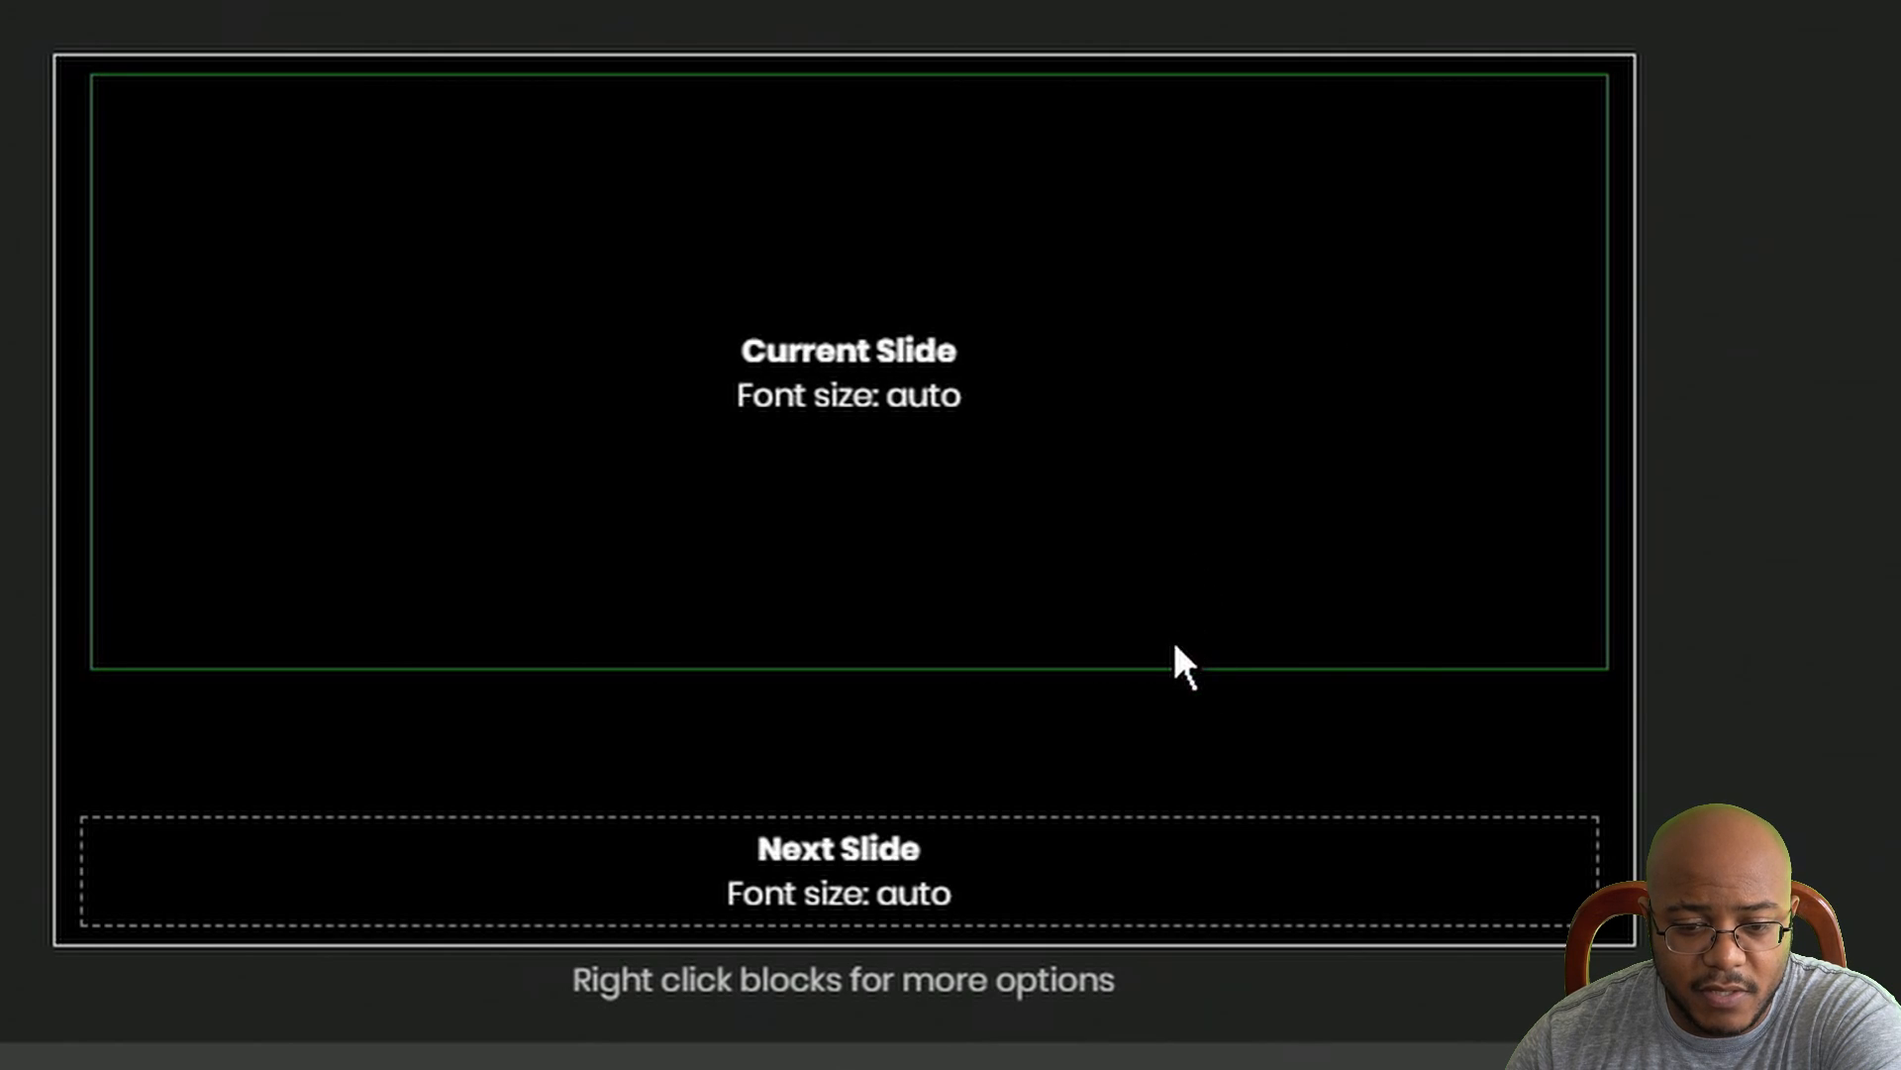
drag(1183, 663, 1188, 700)
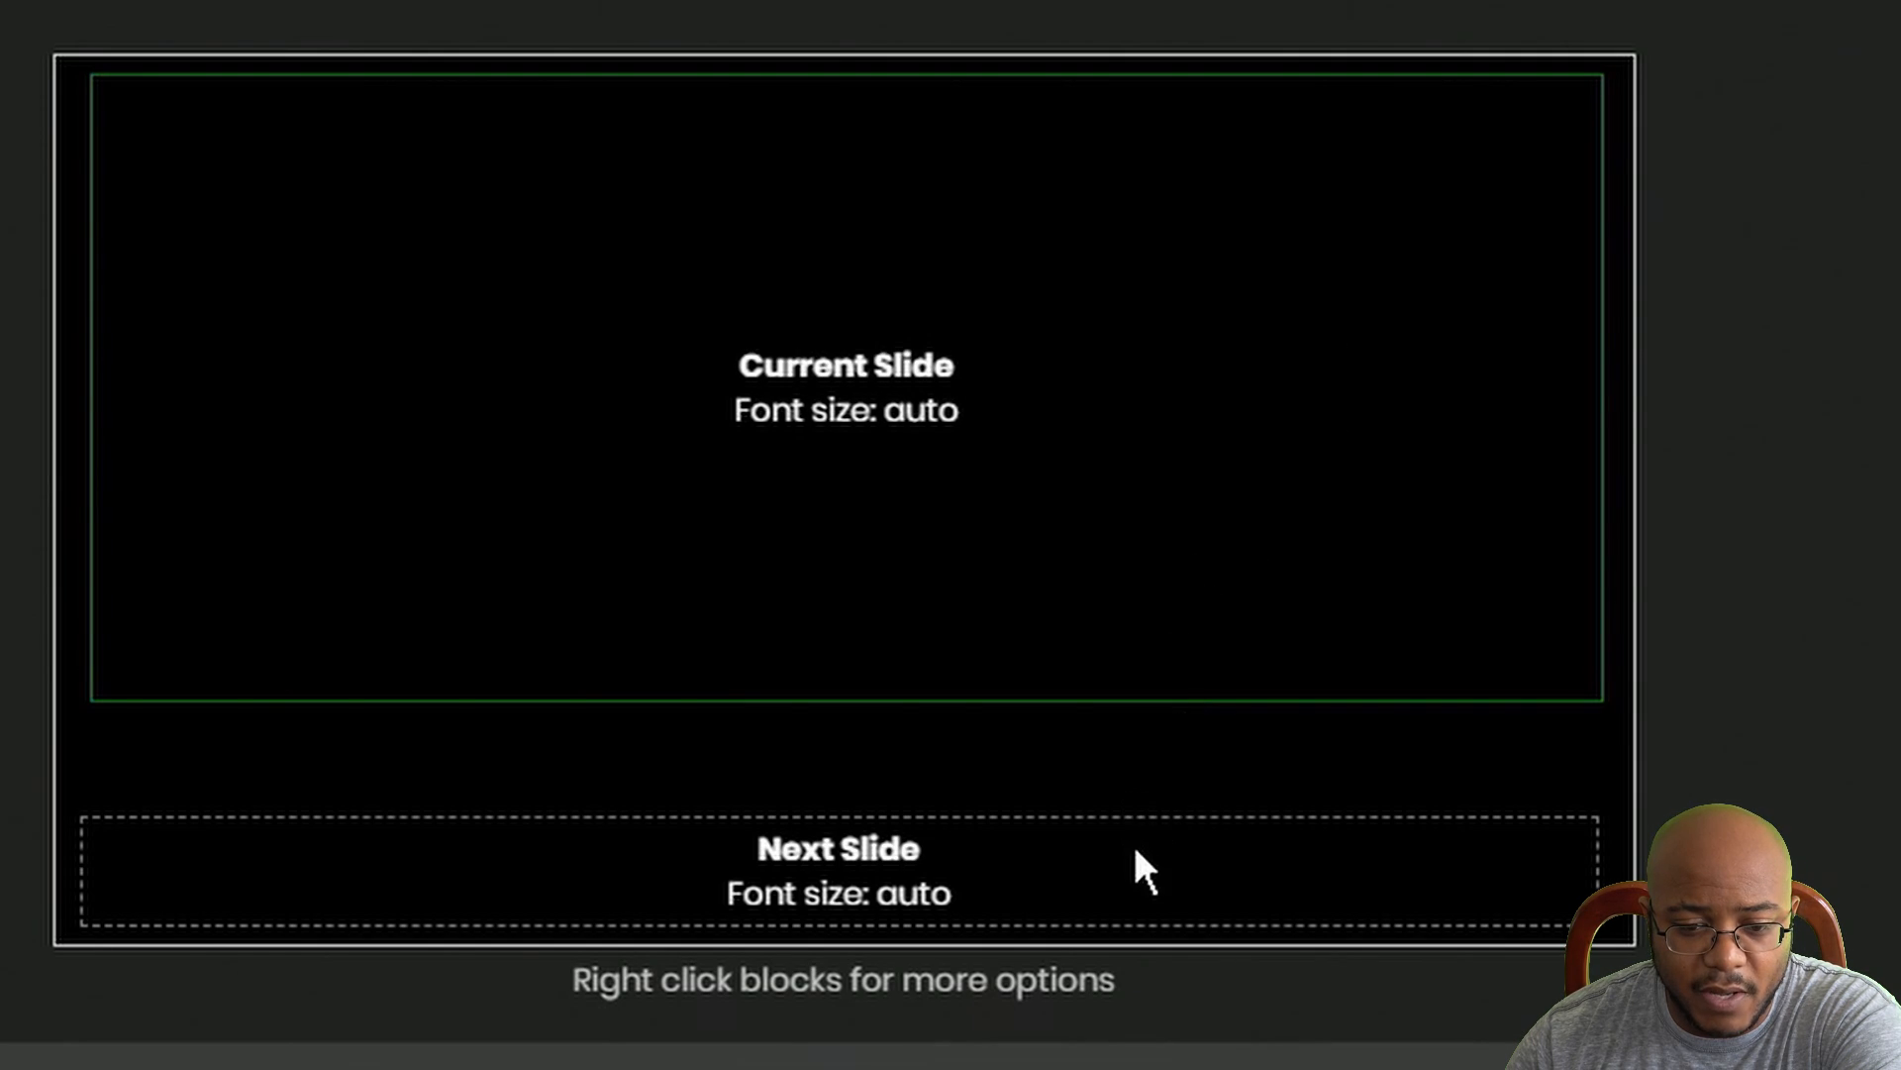
drag(1142, 821, 1151, 723)
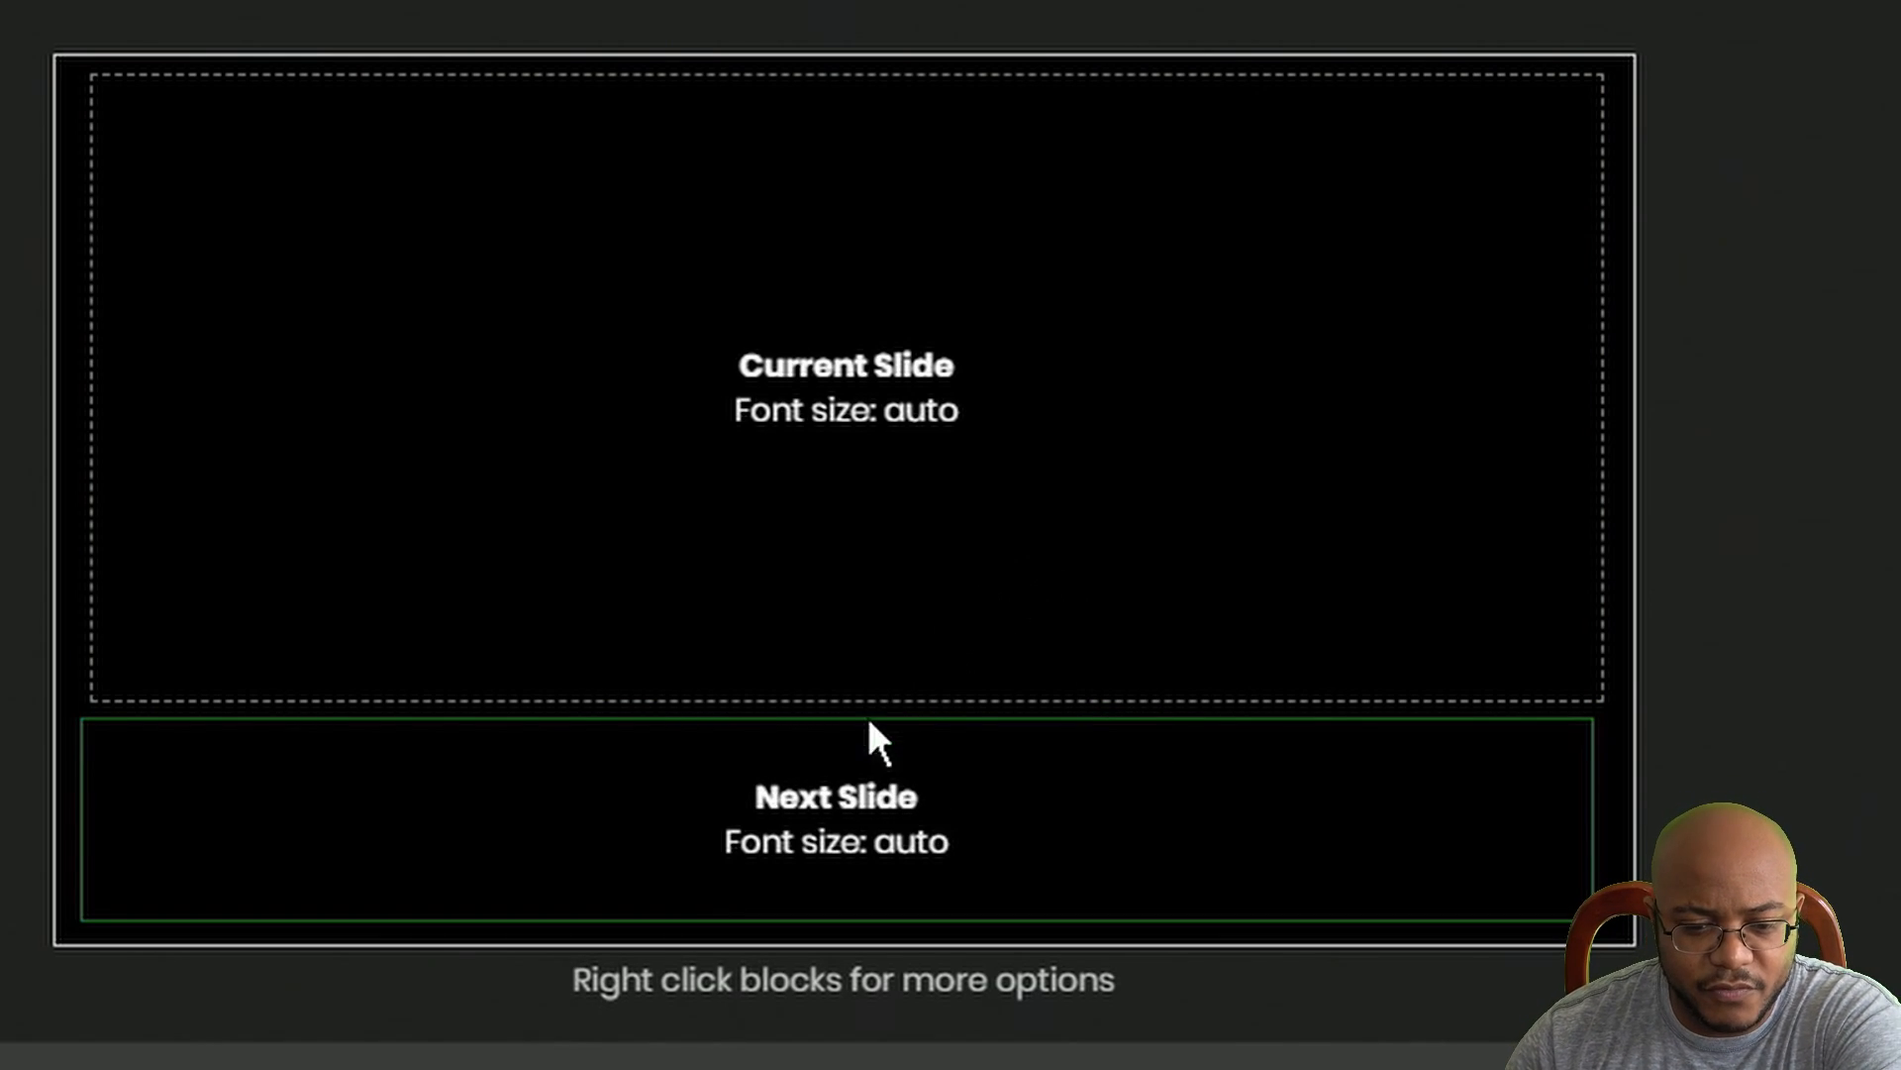
Check the remove and font size options for the Next Slide block without applying either
right_click(1027, 800)
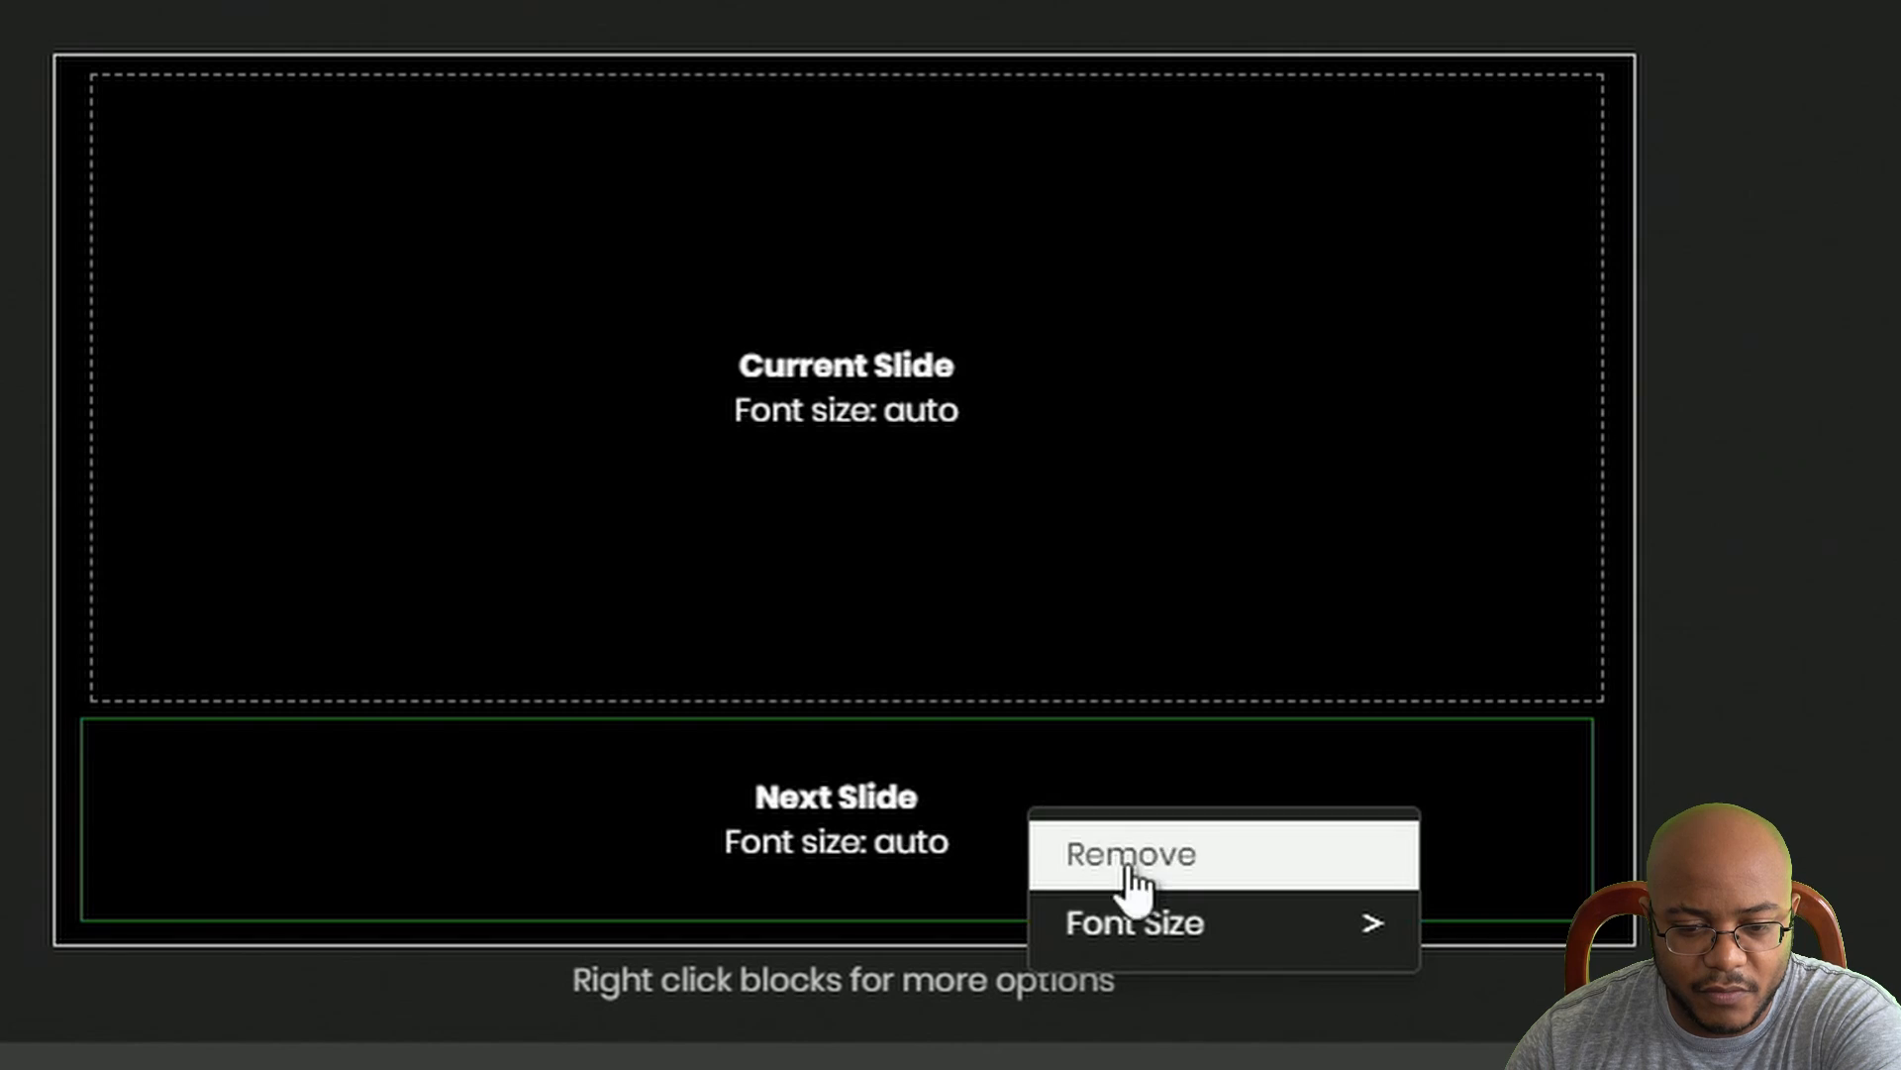
mouse_move(1151, 923)
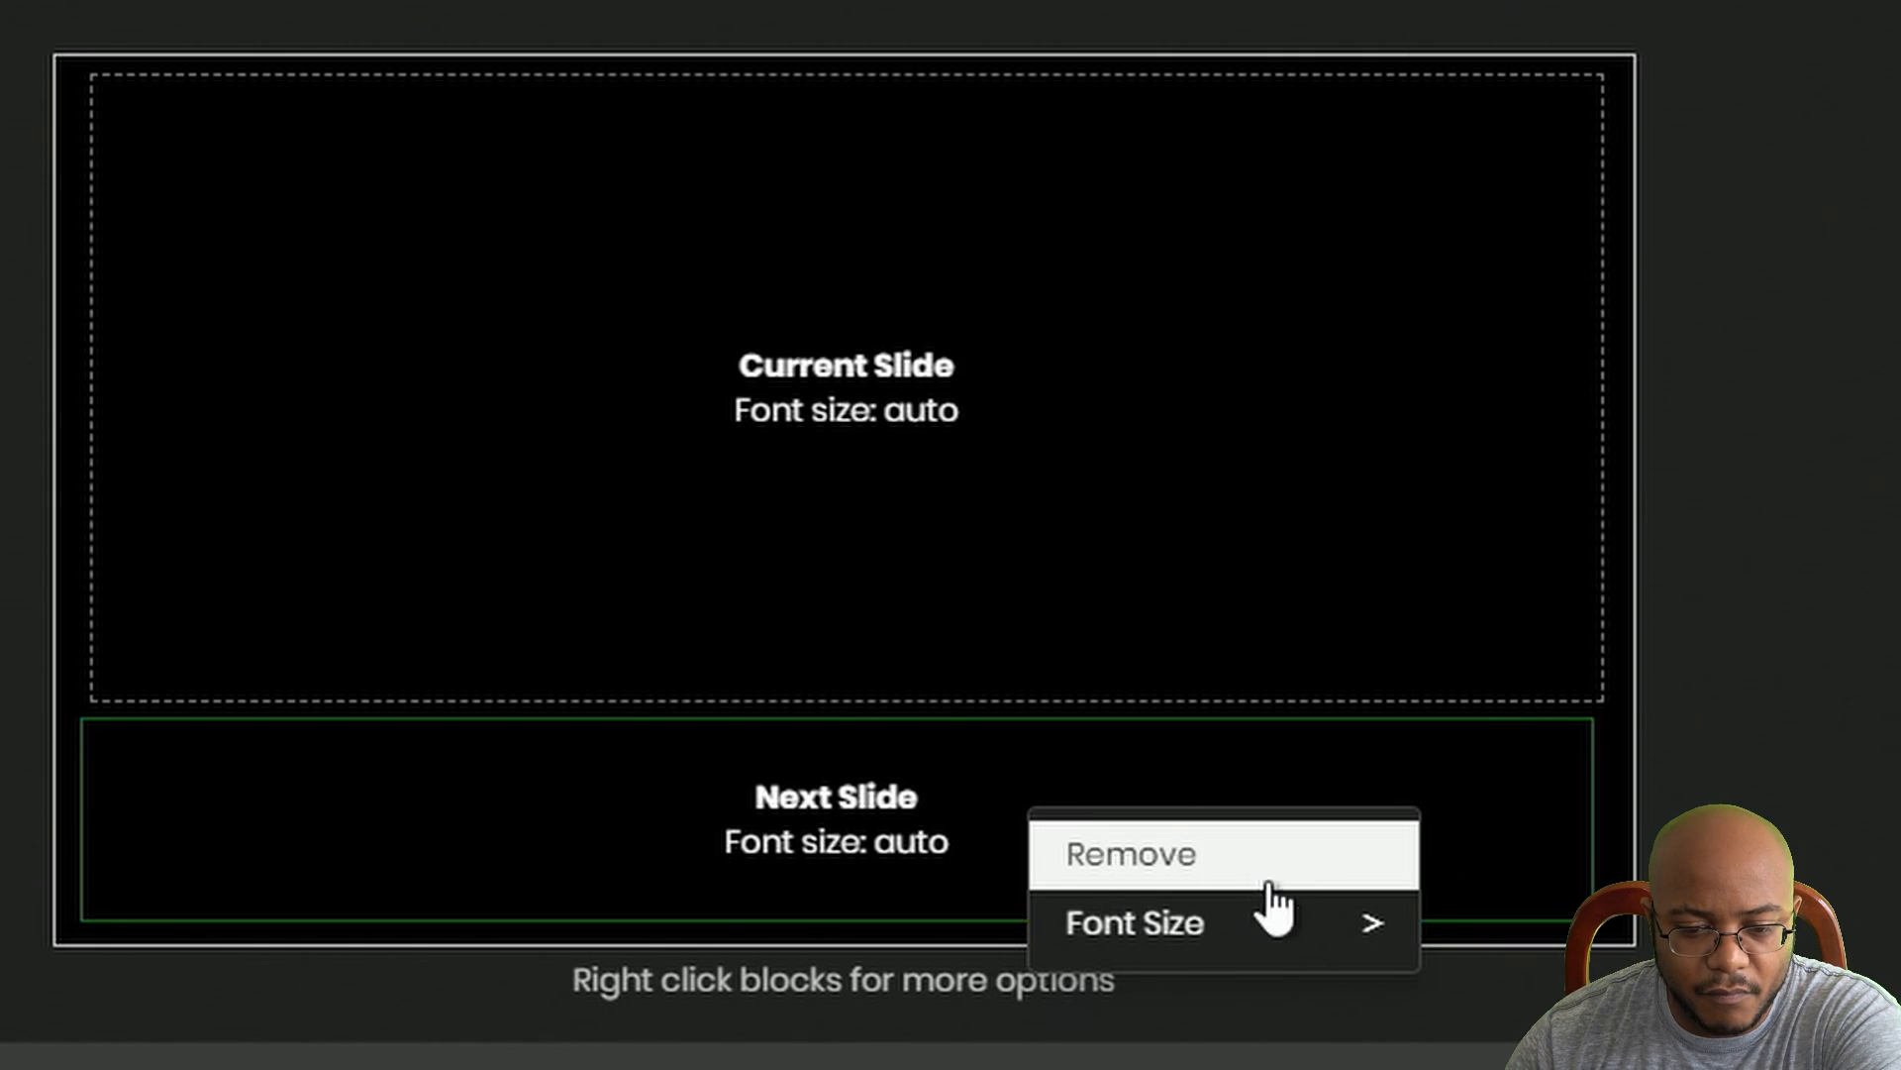
mouse_move(1233, 935)
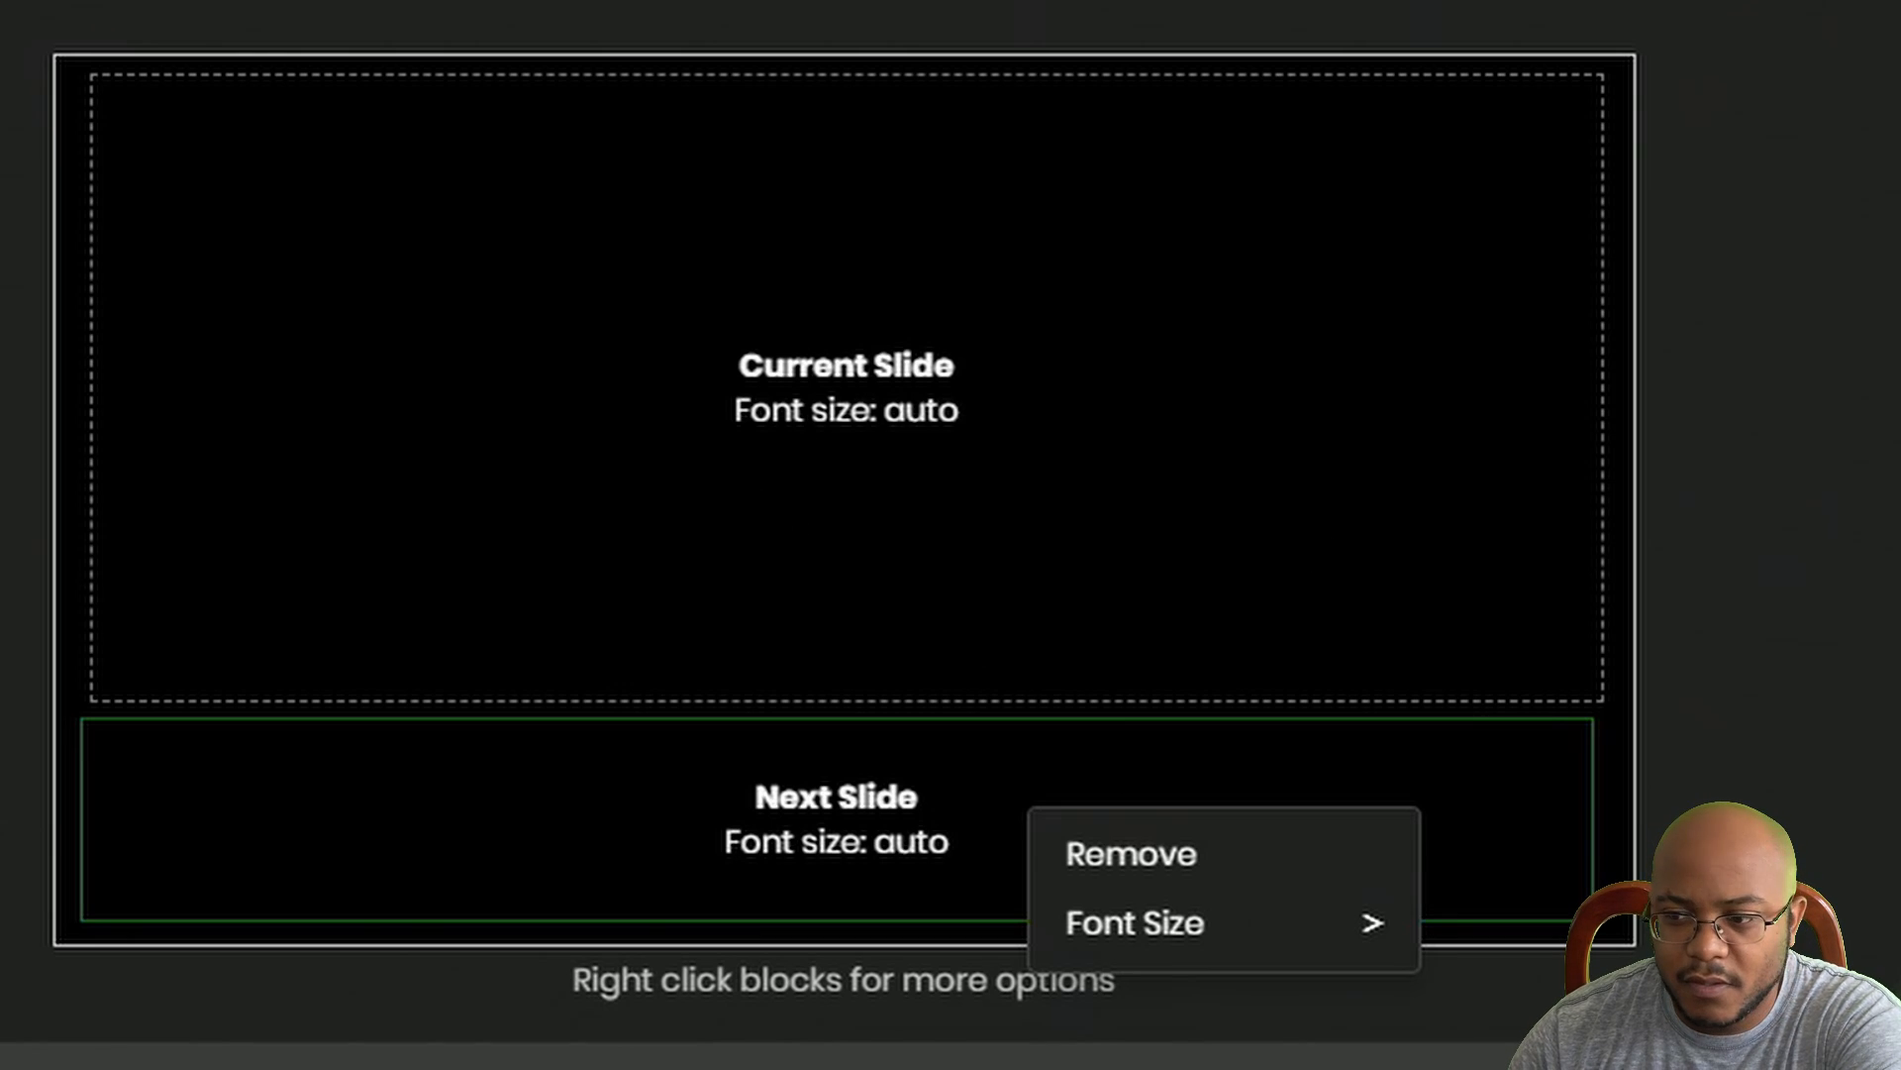
key(Escape)
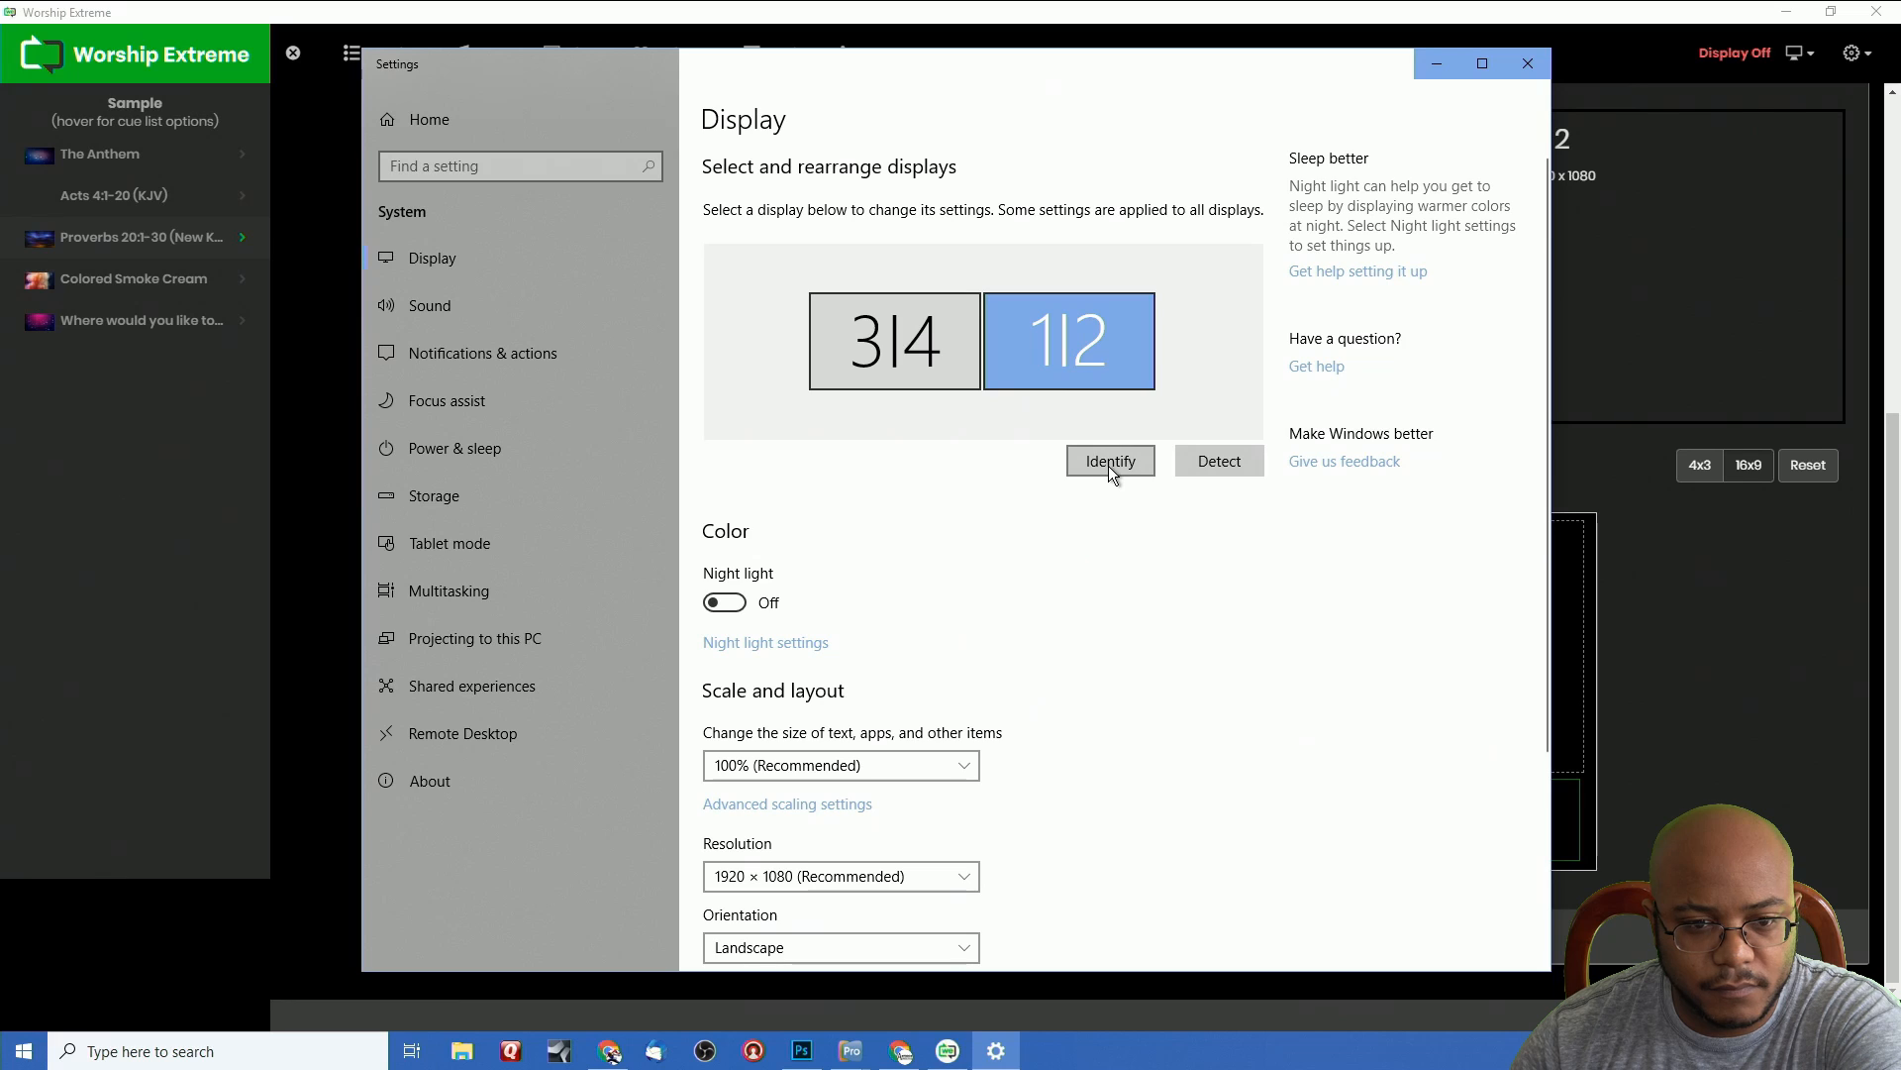
Change the multiple displays mode to extend the desktop on displays 1 and 2, and keep the changes
scroll(1026, 777, down, 3)
click(871, 768)
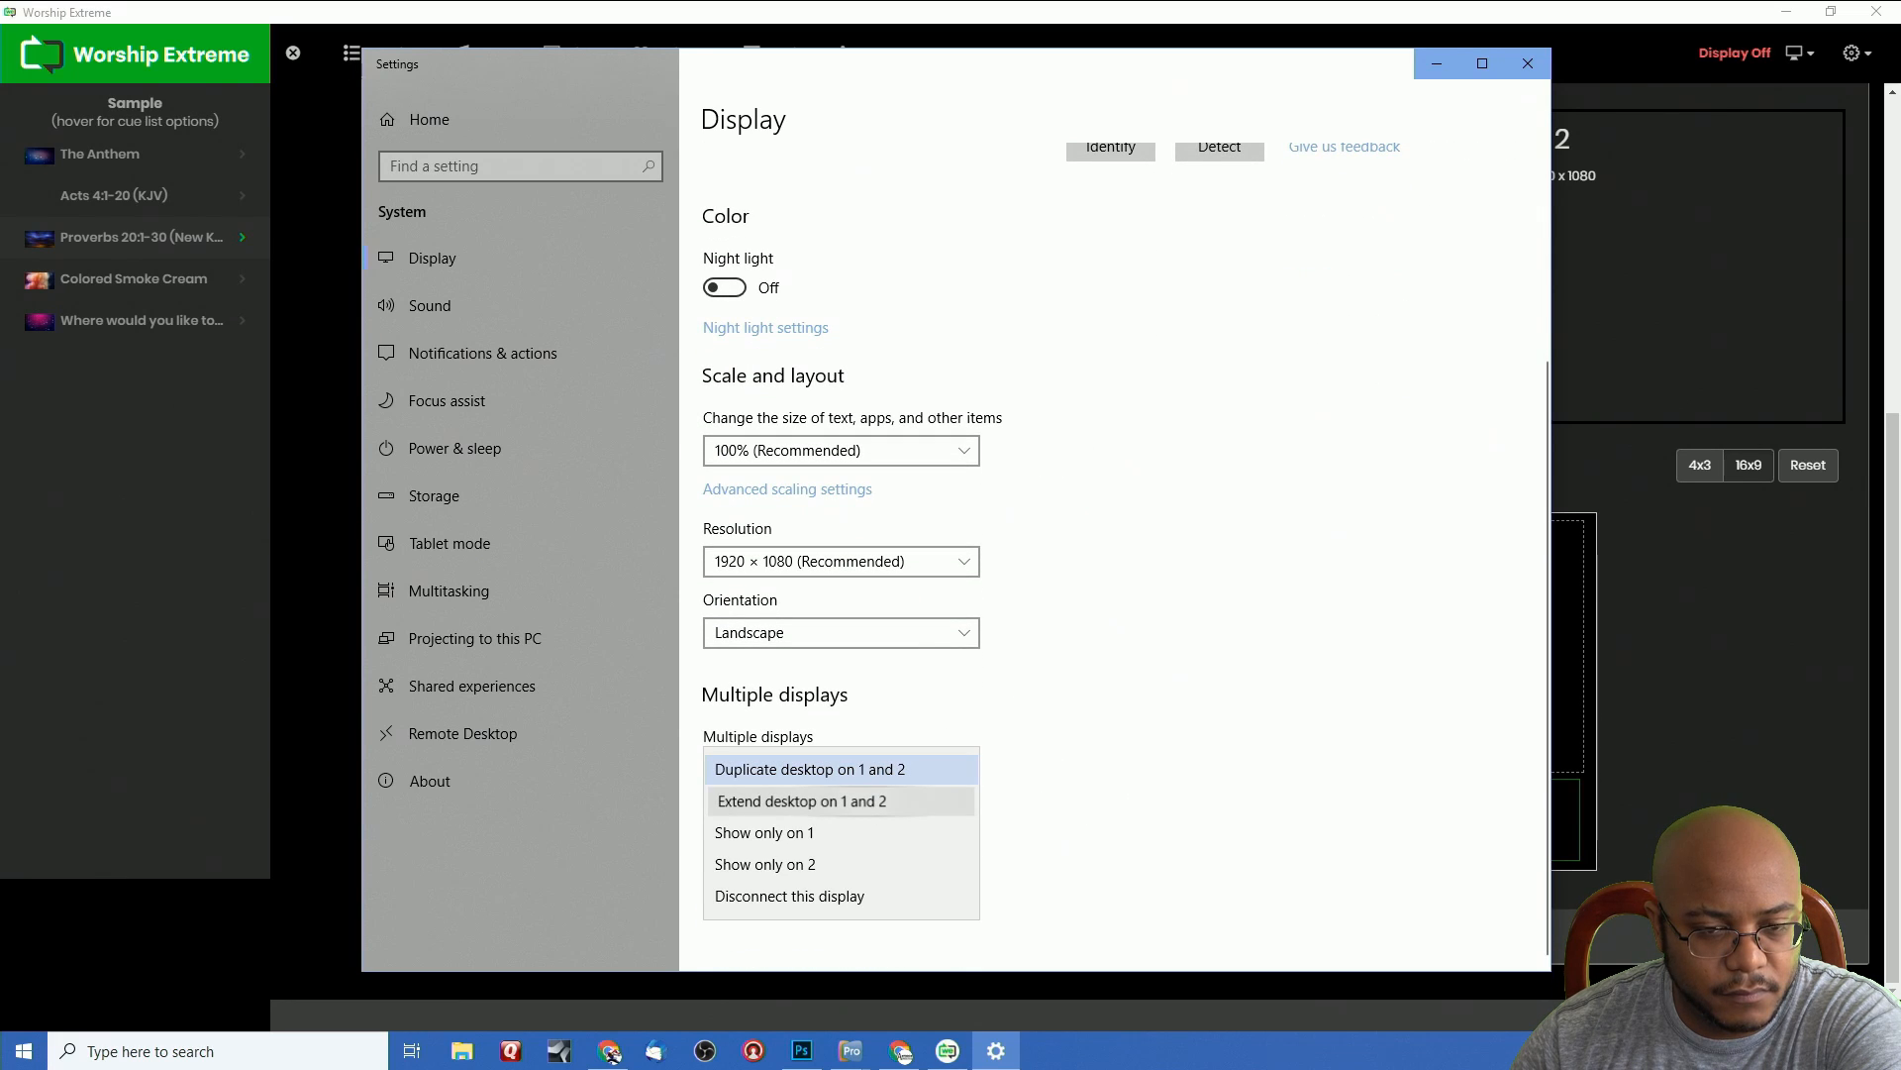
click(802, 800)
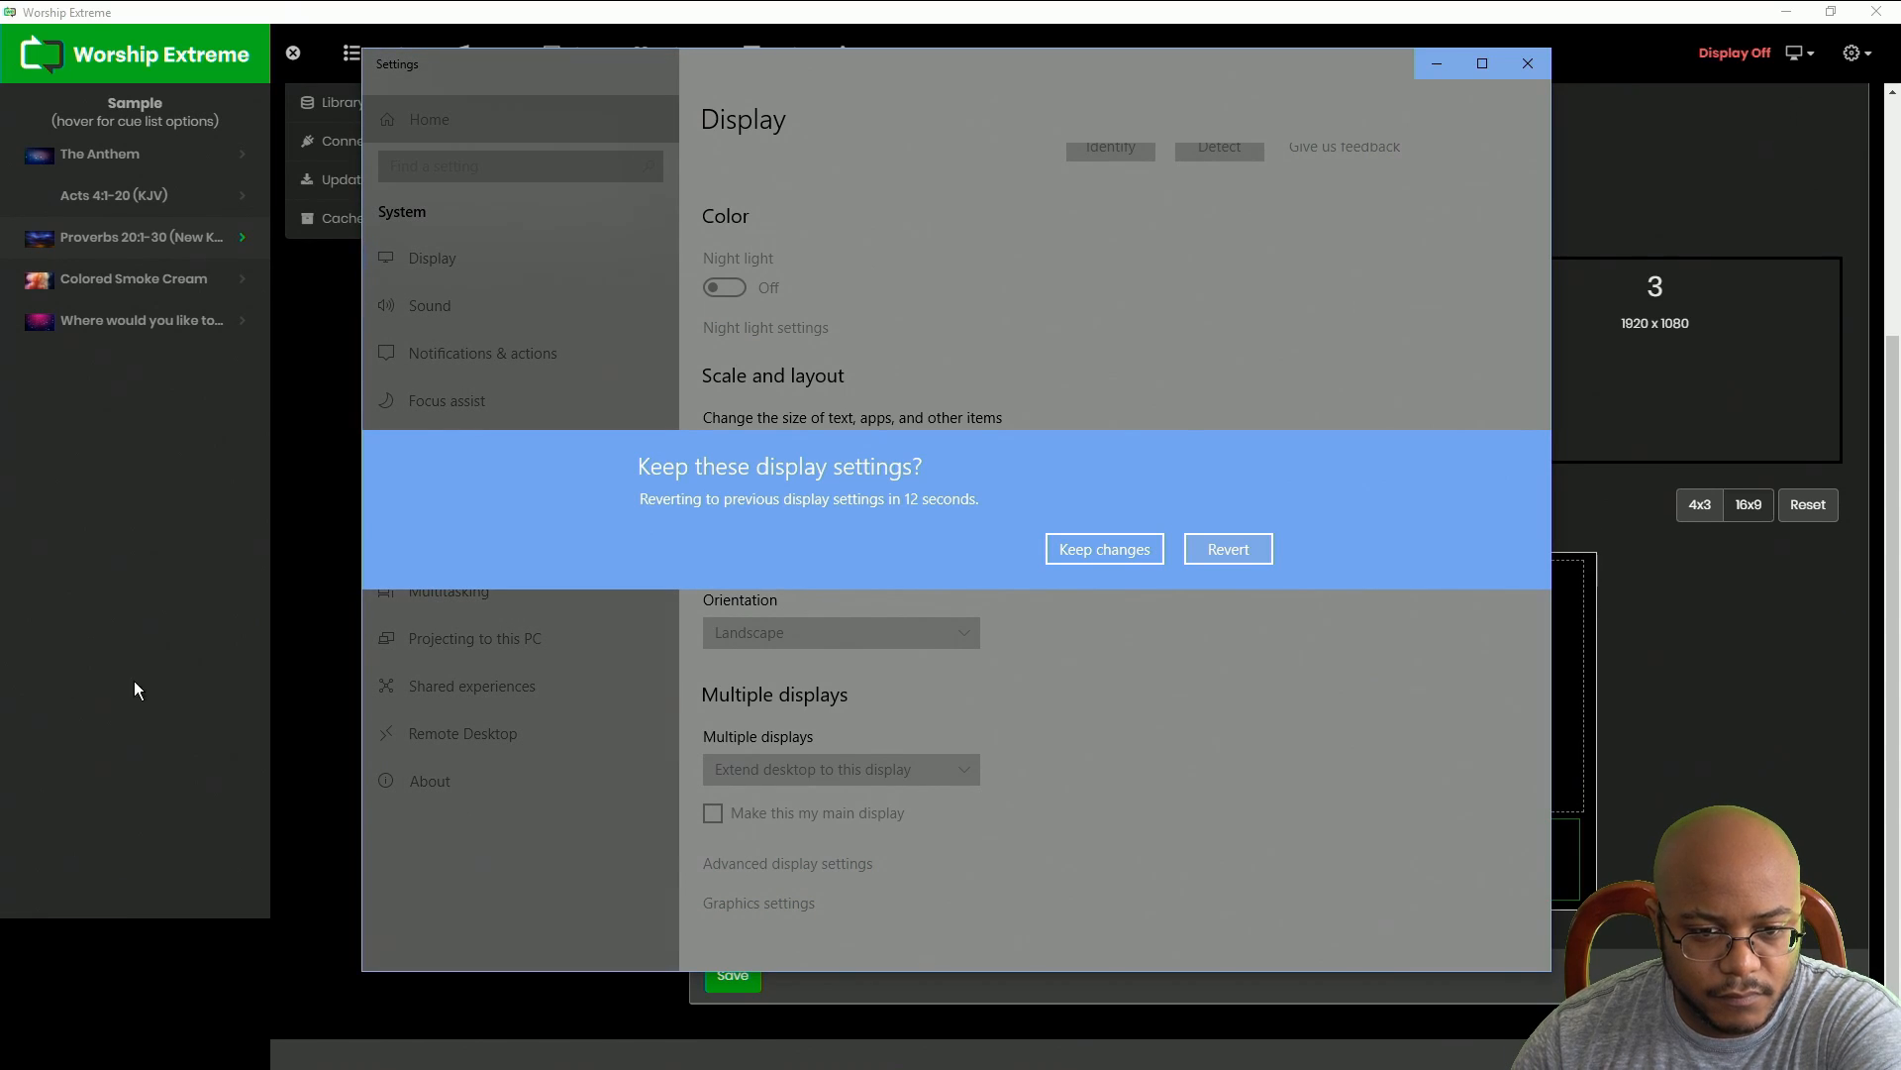
click(1099, 550)
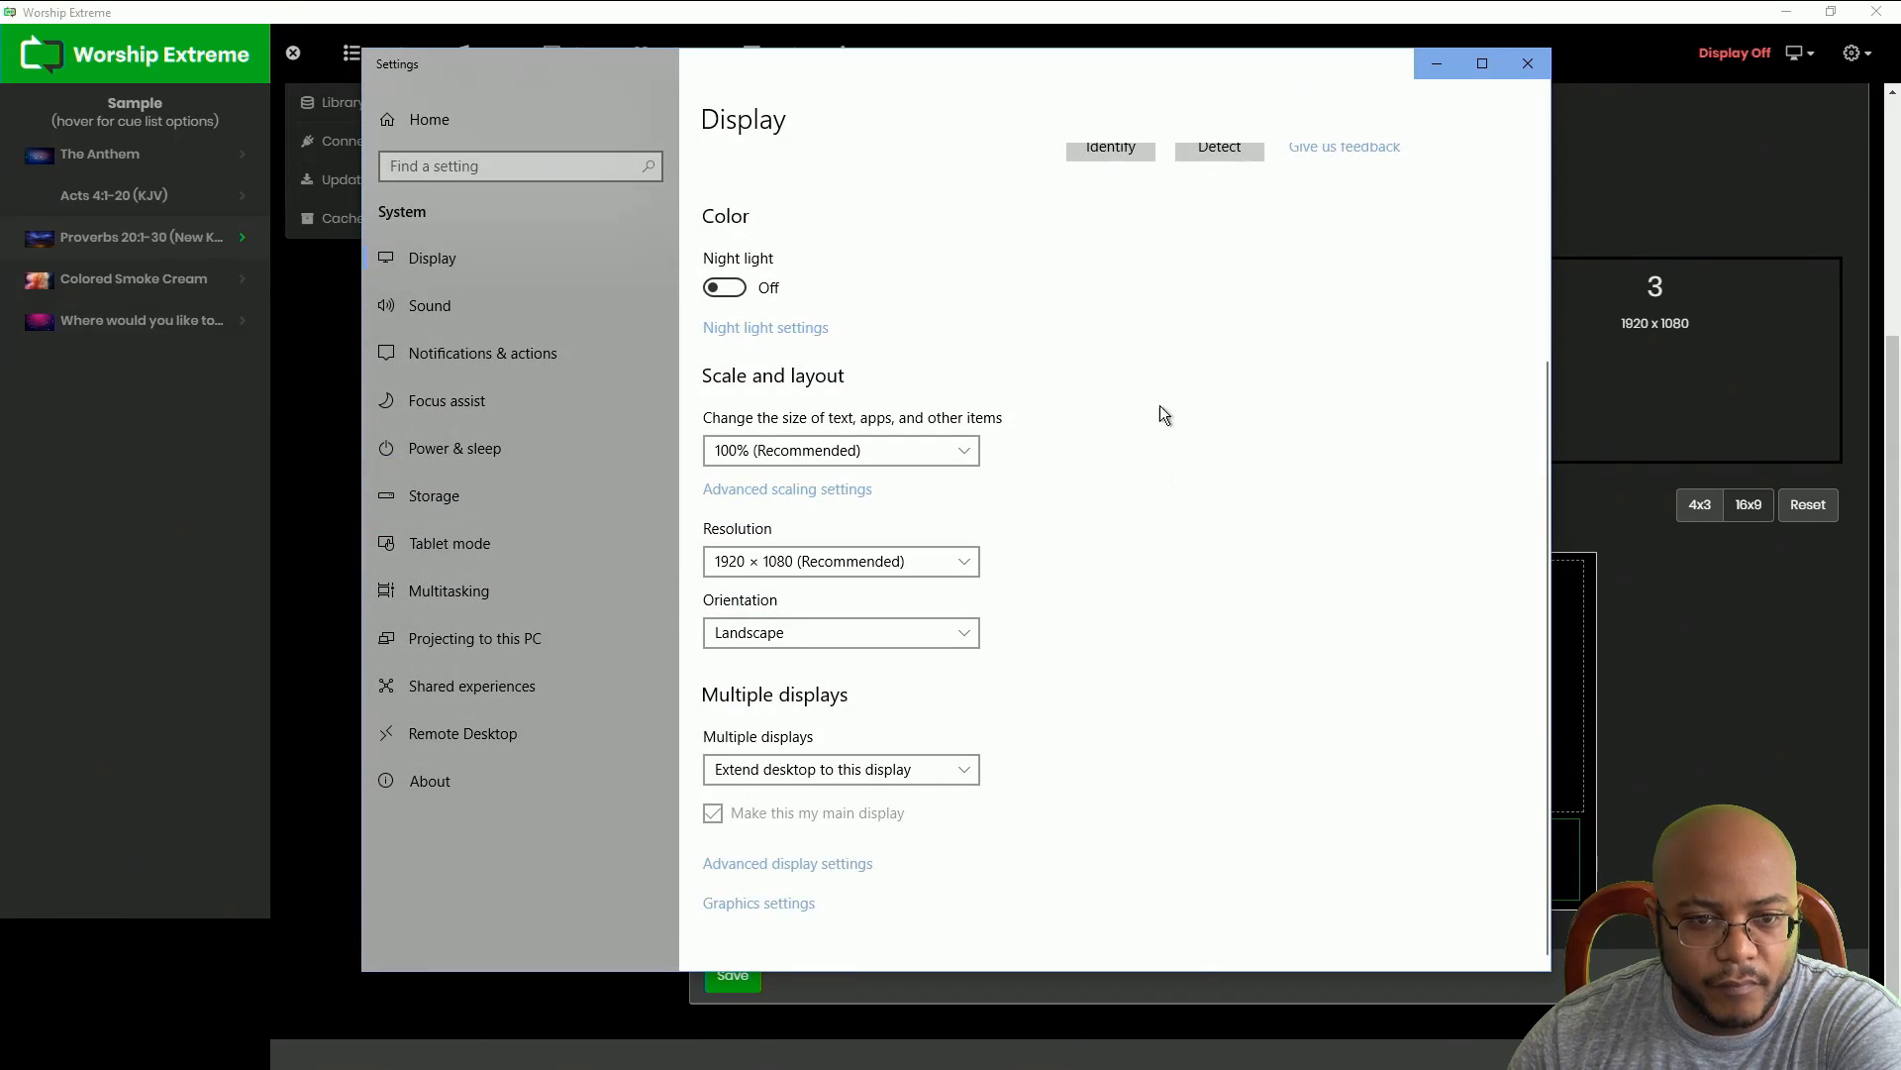
Arrange the 3|4 display ahead of displays 1 and 2, make it the main display, and close the Windows display settings
drag(1127, 359, 711, 354)
click(1107, 460)
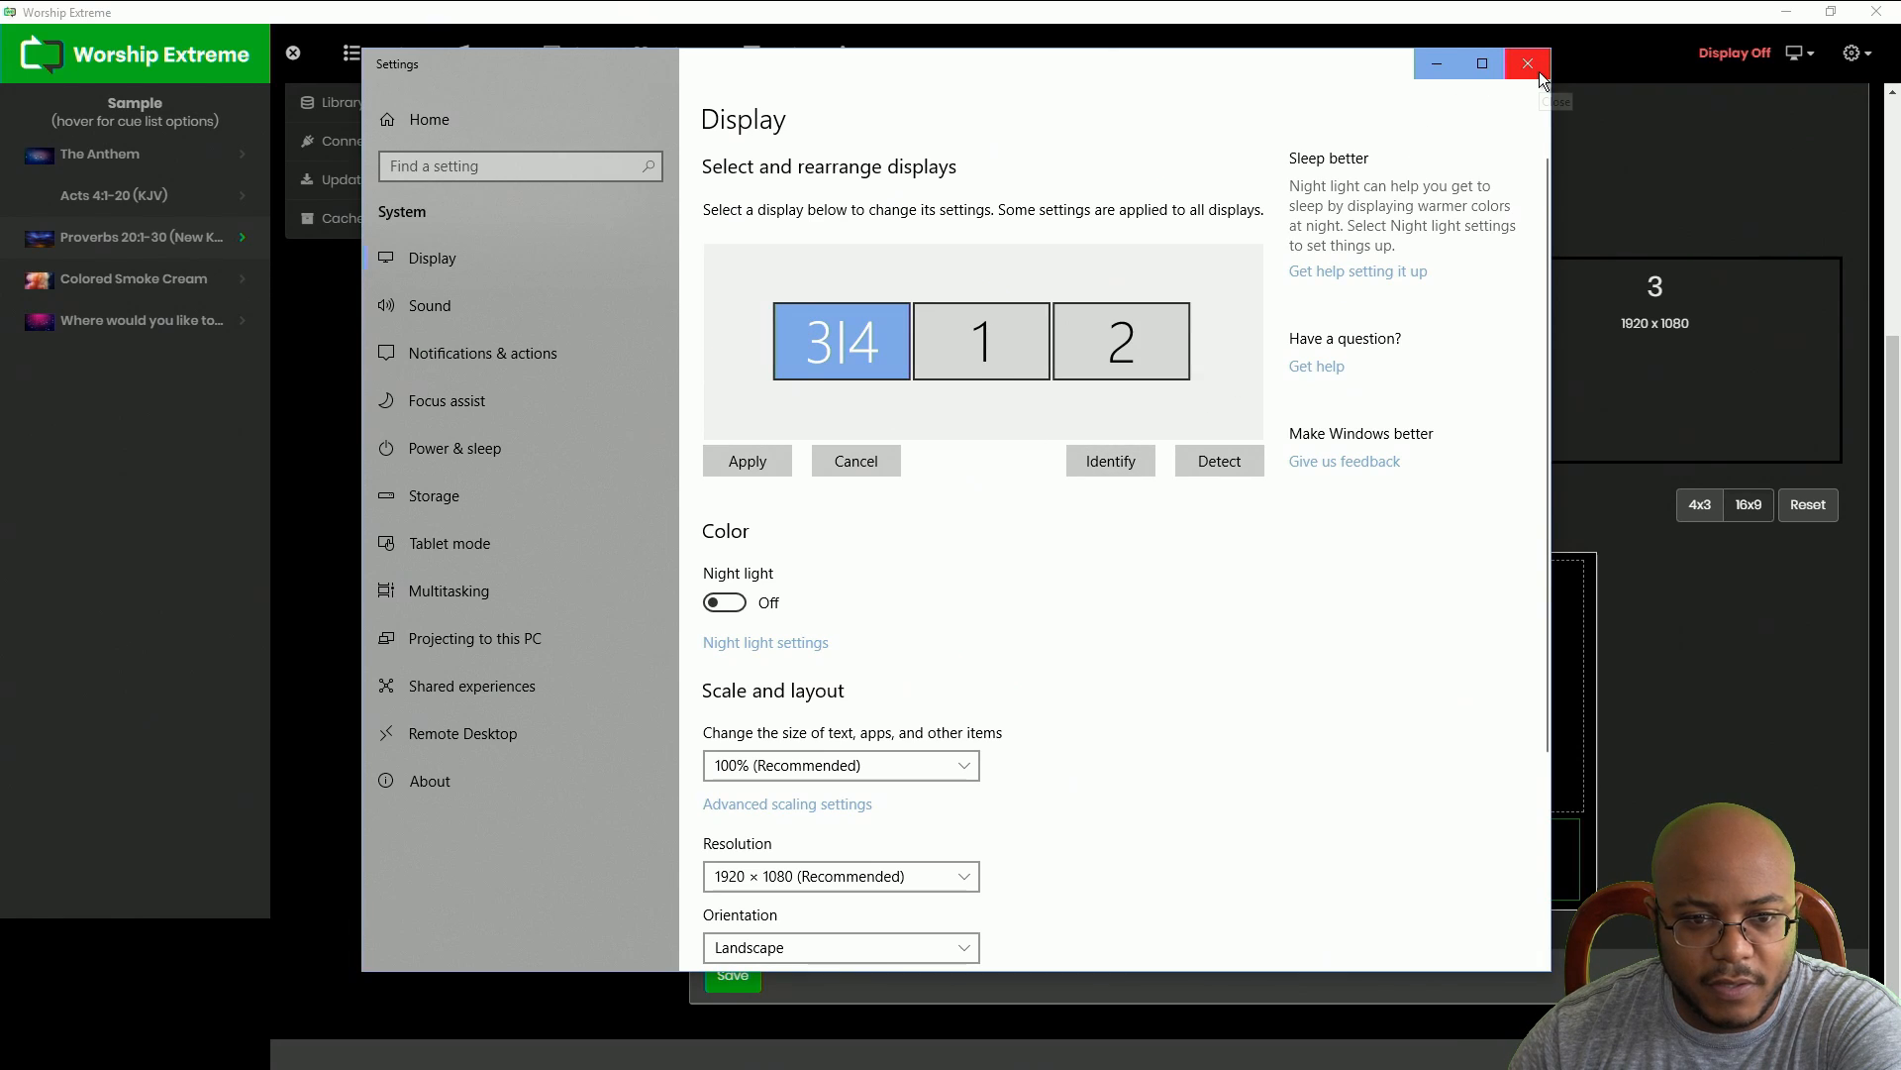
scroll(1087, 709, down, 4)
click(779, 819)
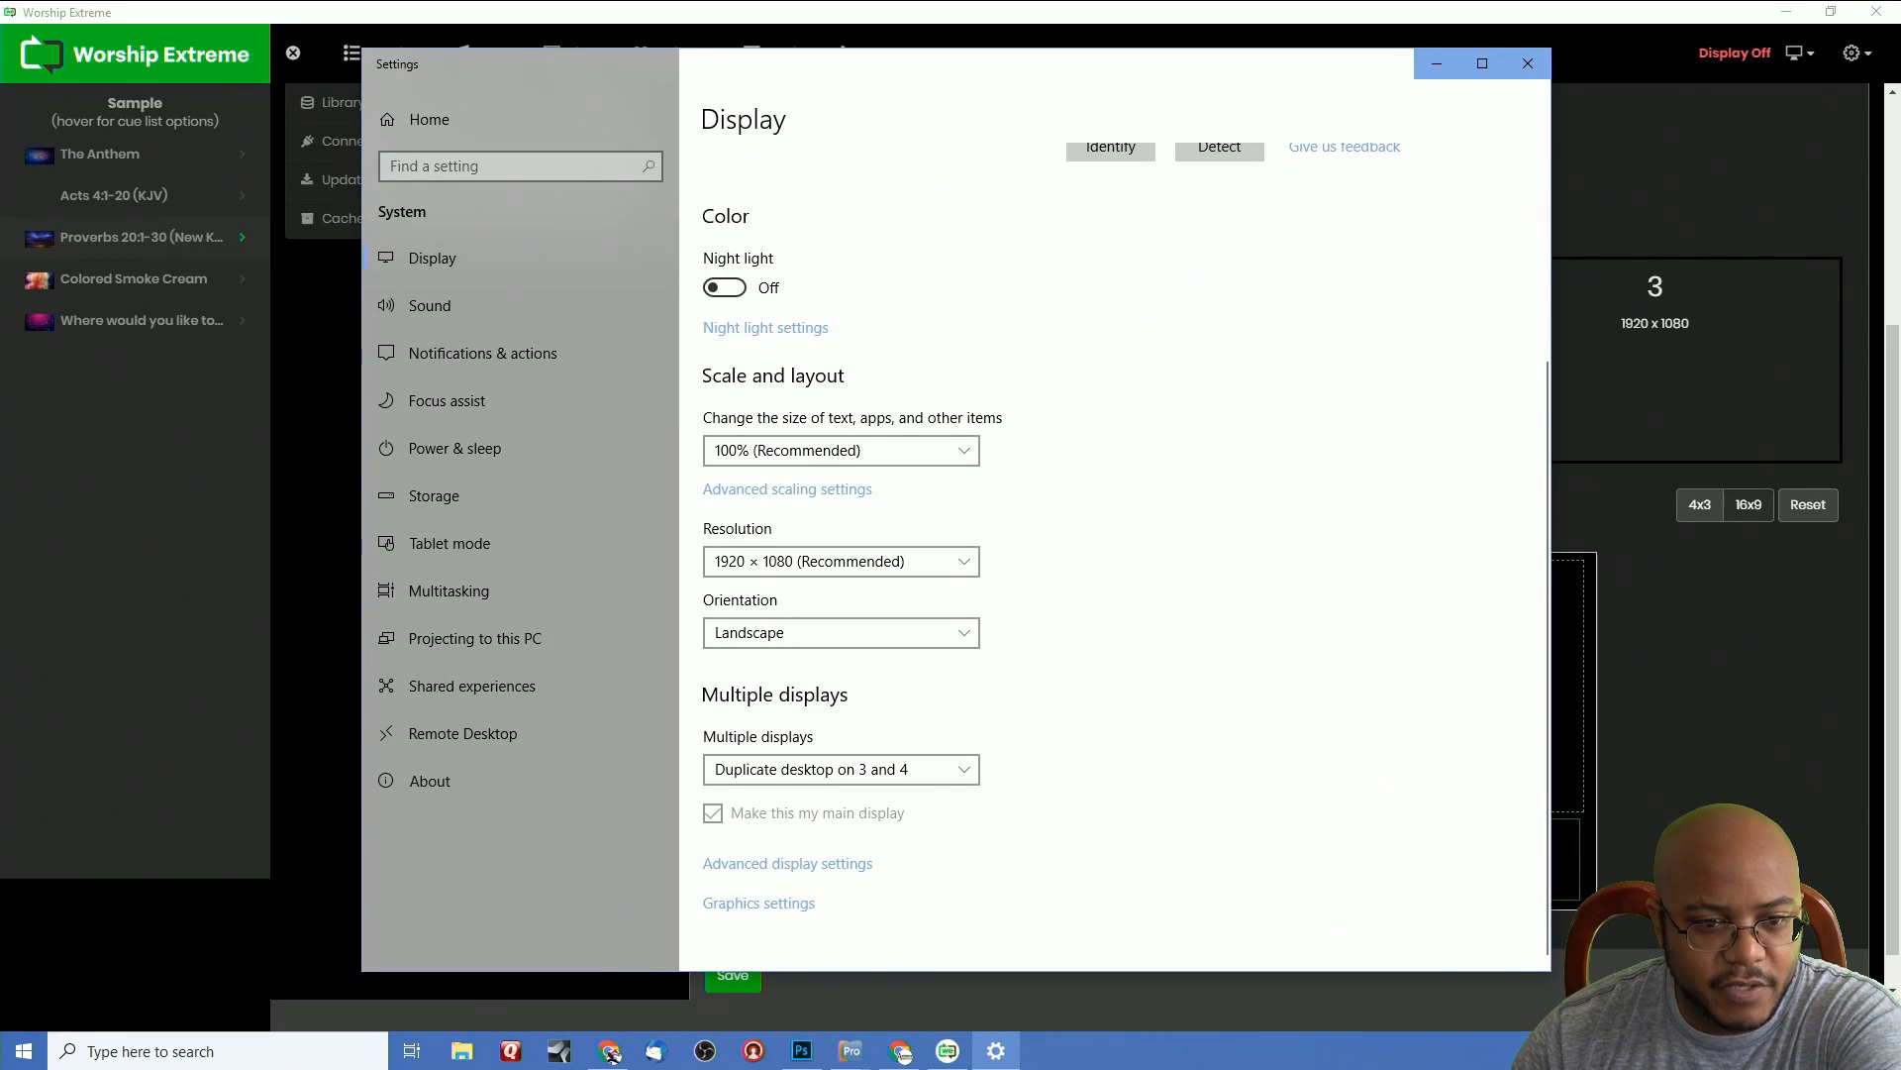
scroll(1066, 493, up, 3)
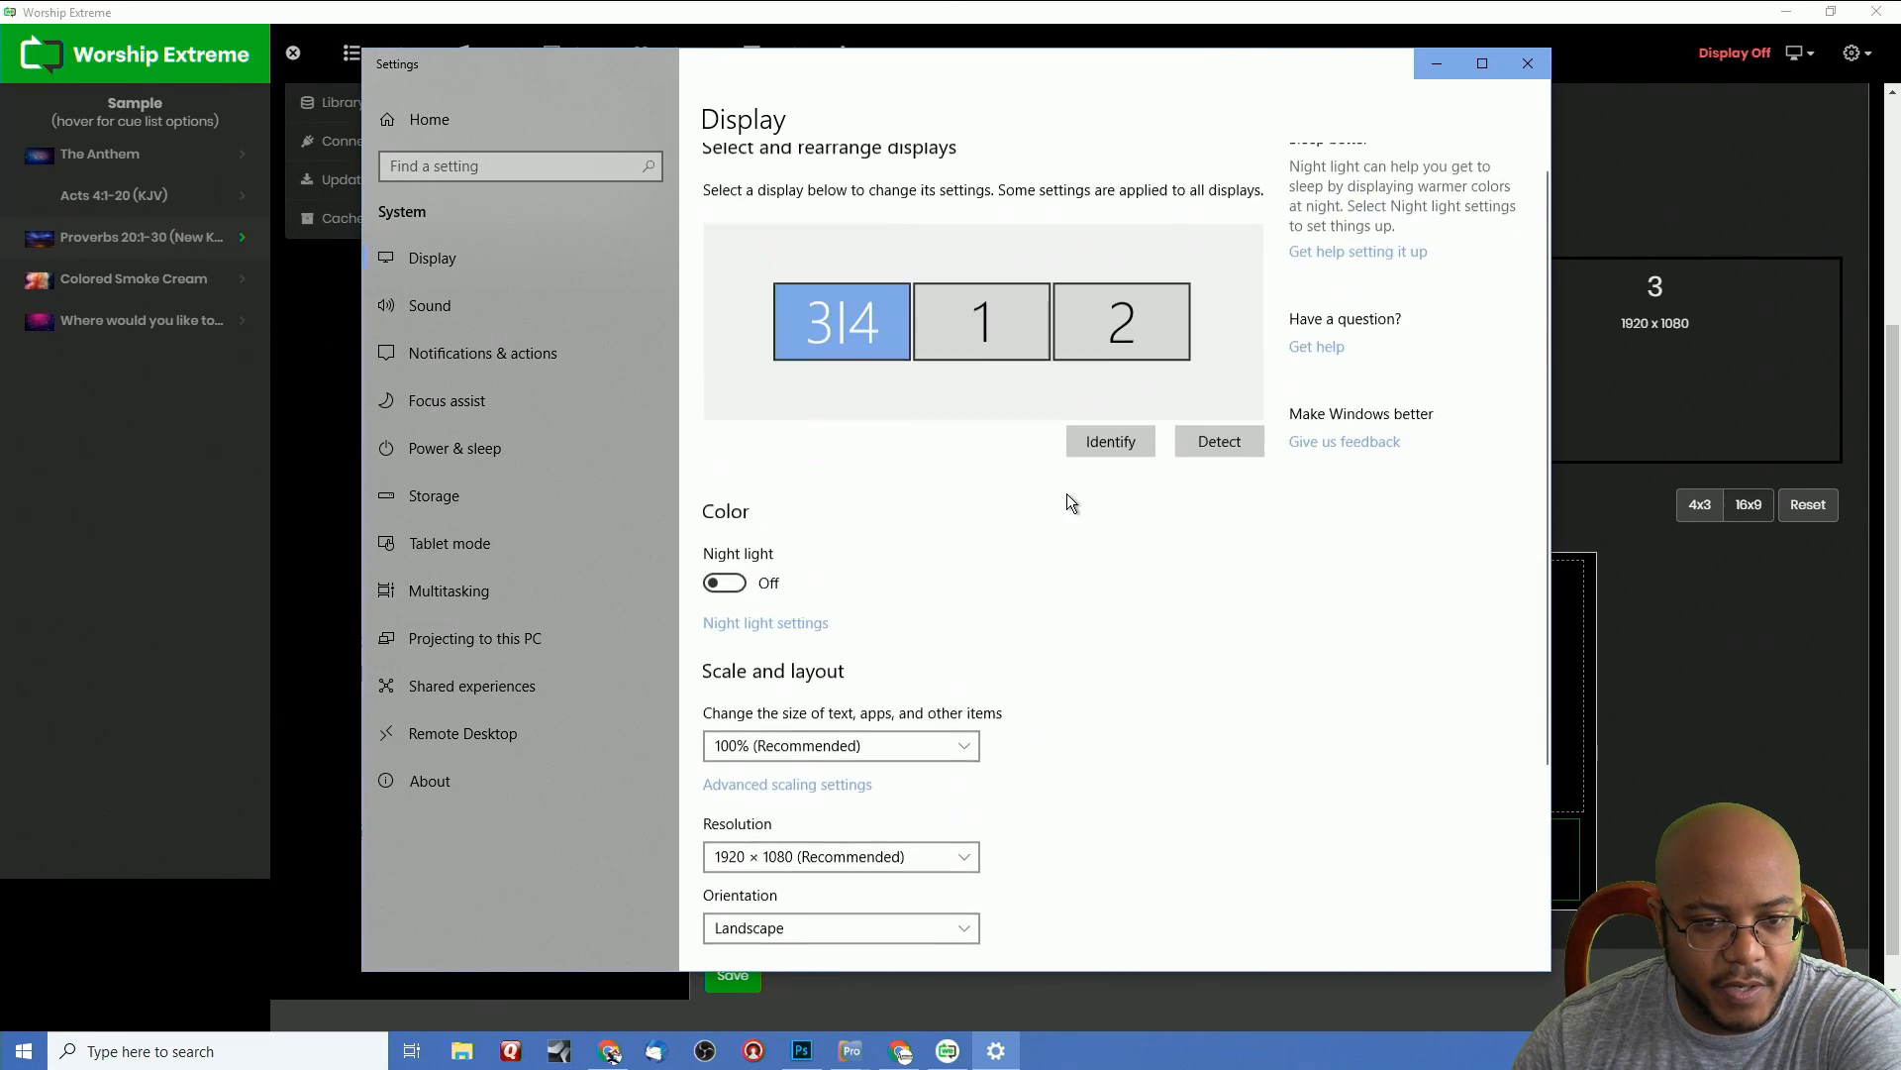
click(1527, 66)
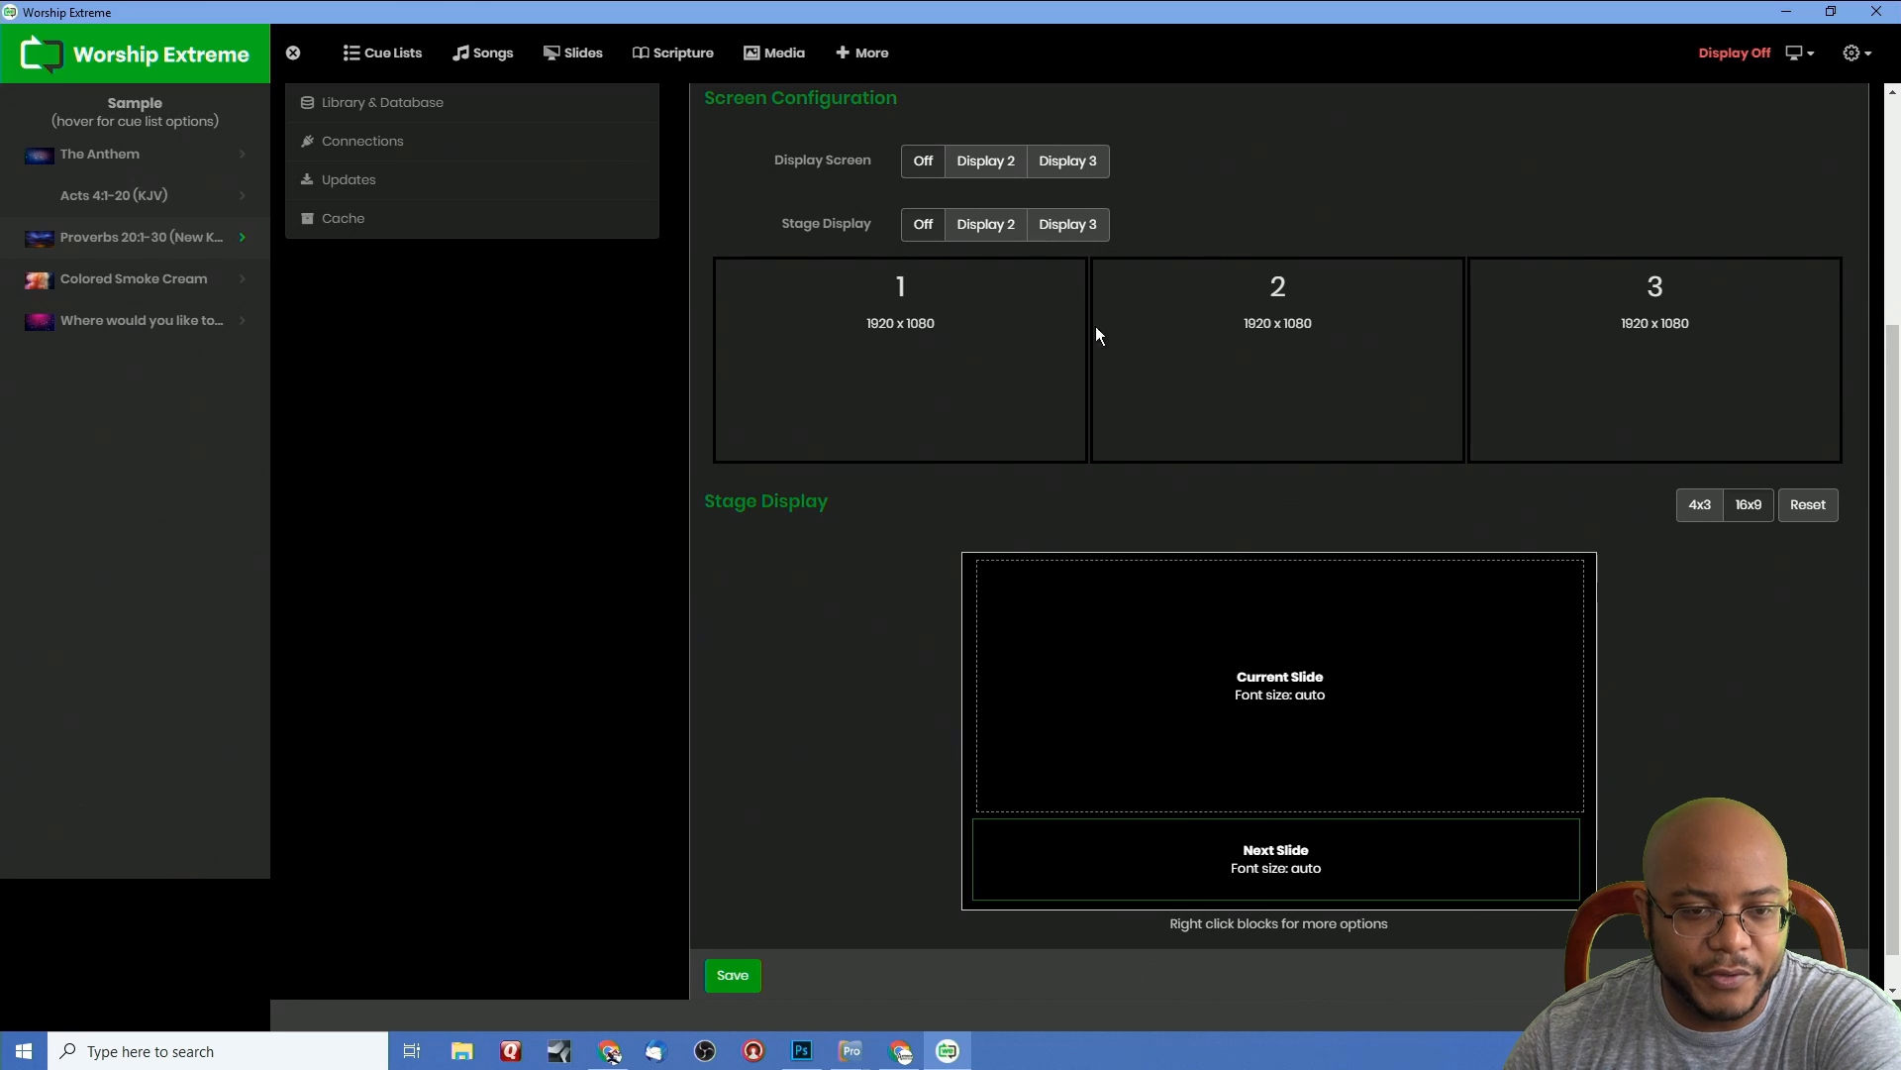
Assign the stage display to Display 3 and advance The Anthem's slides from the title to the first chorus
click(1000, 226)
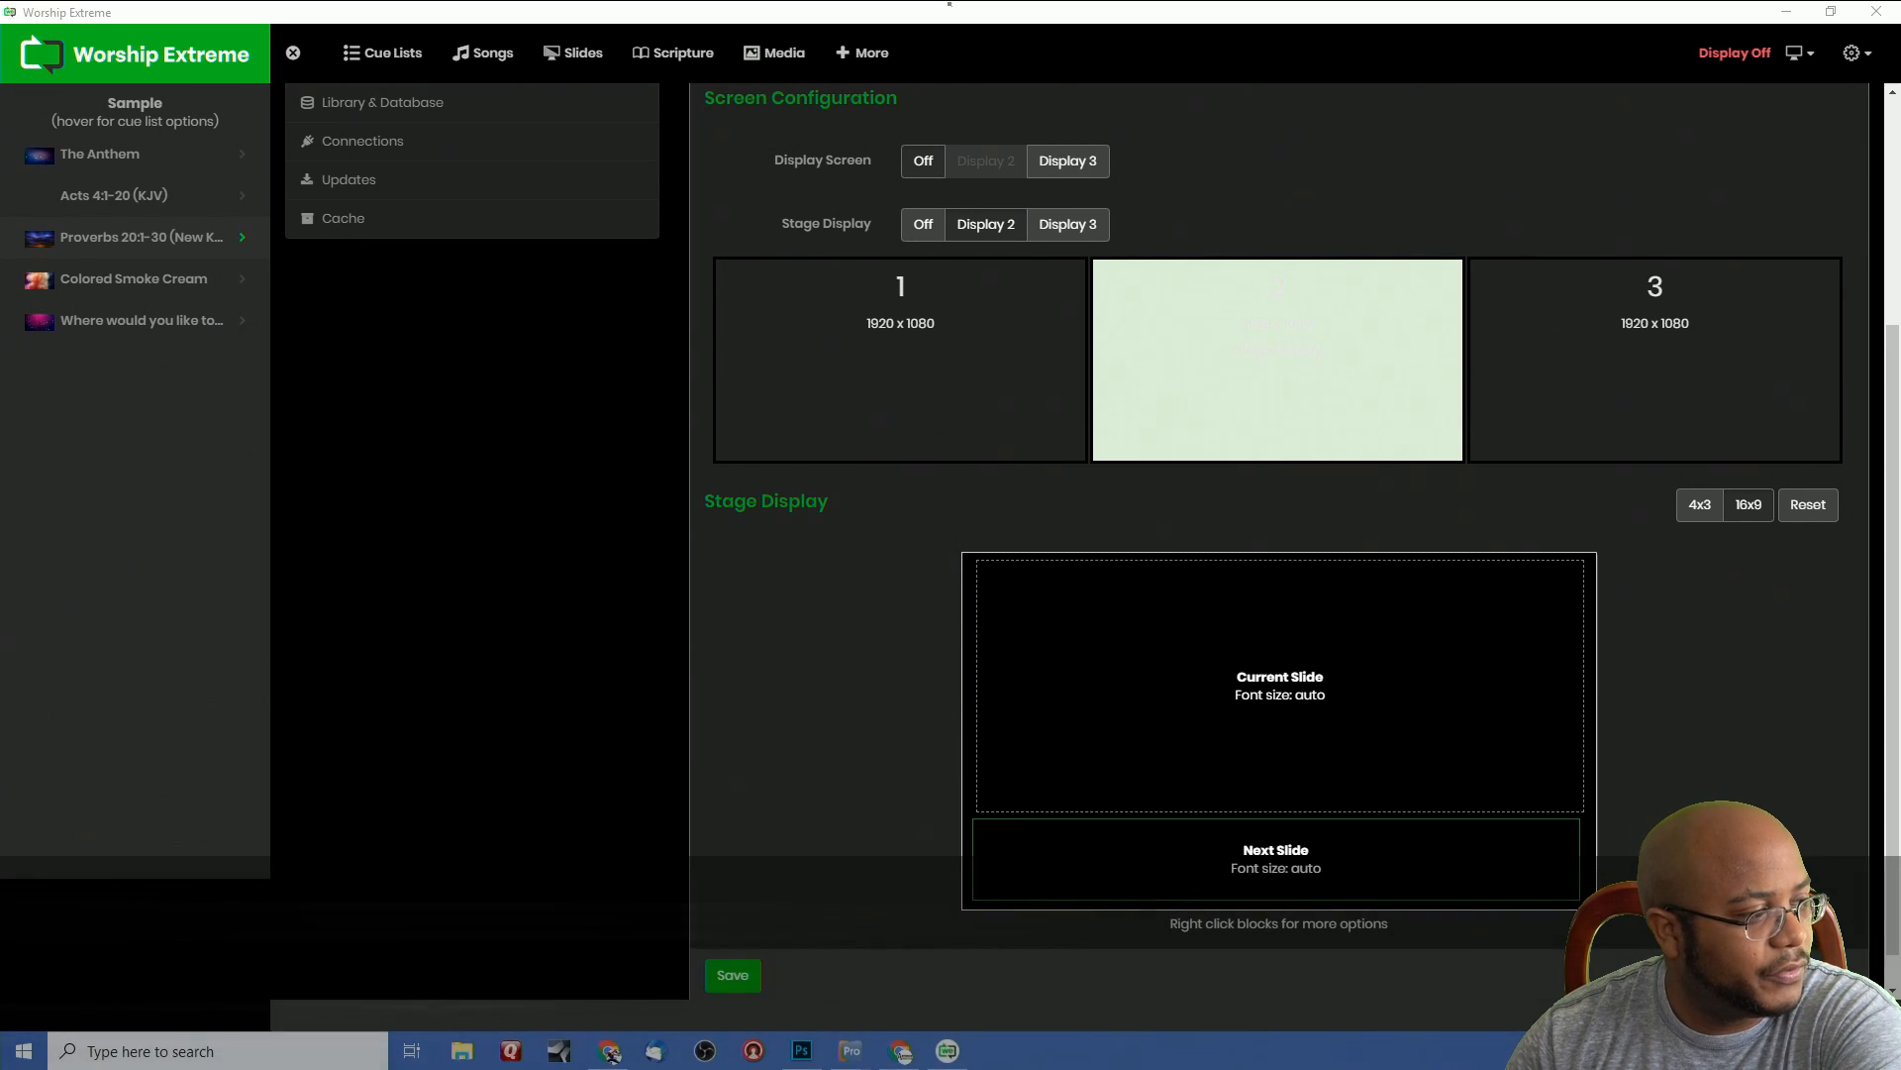
click(1068, 225)
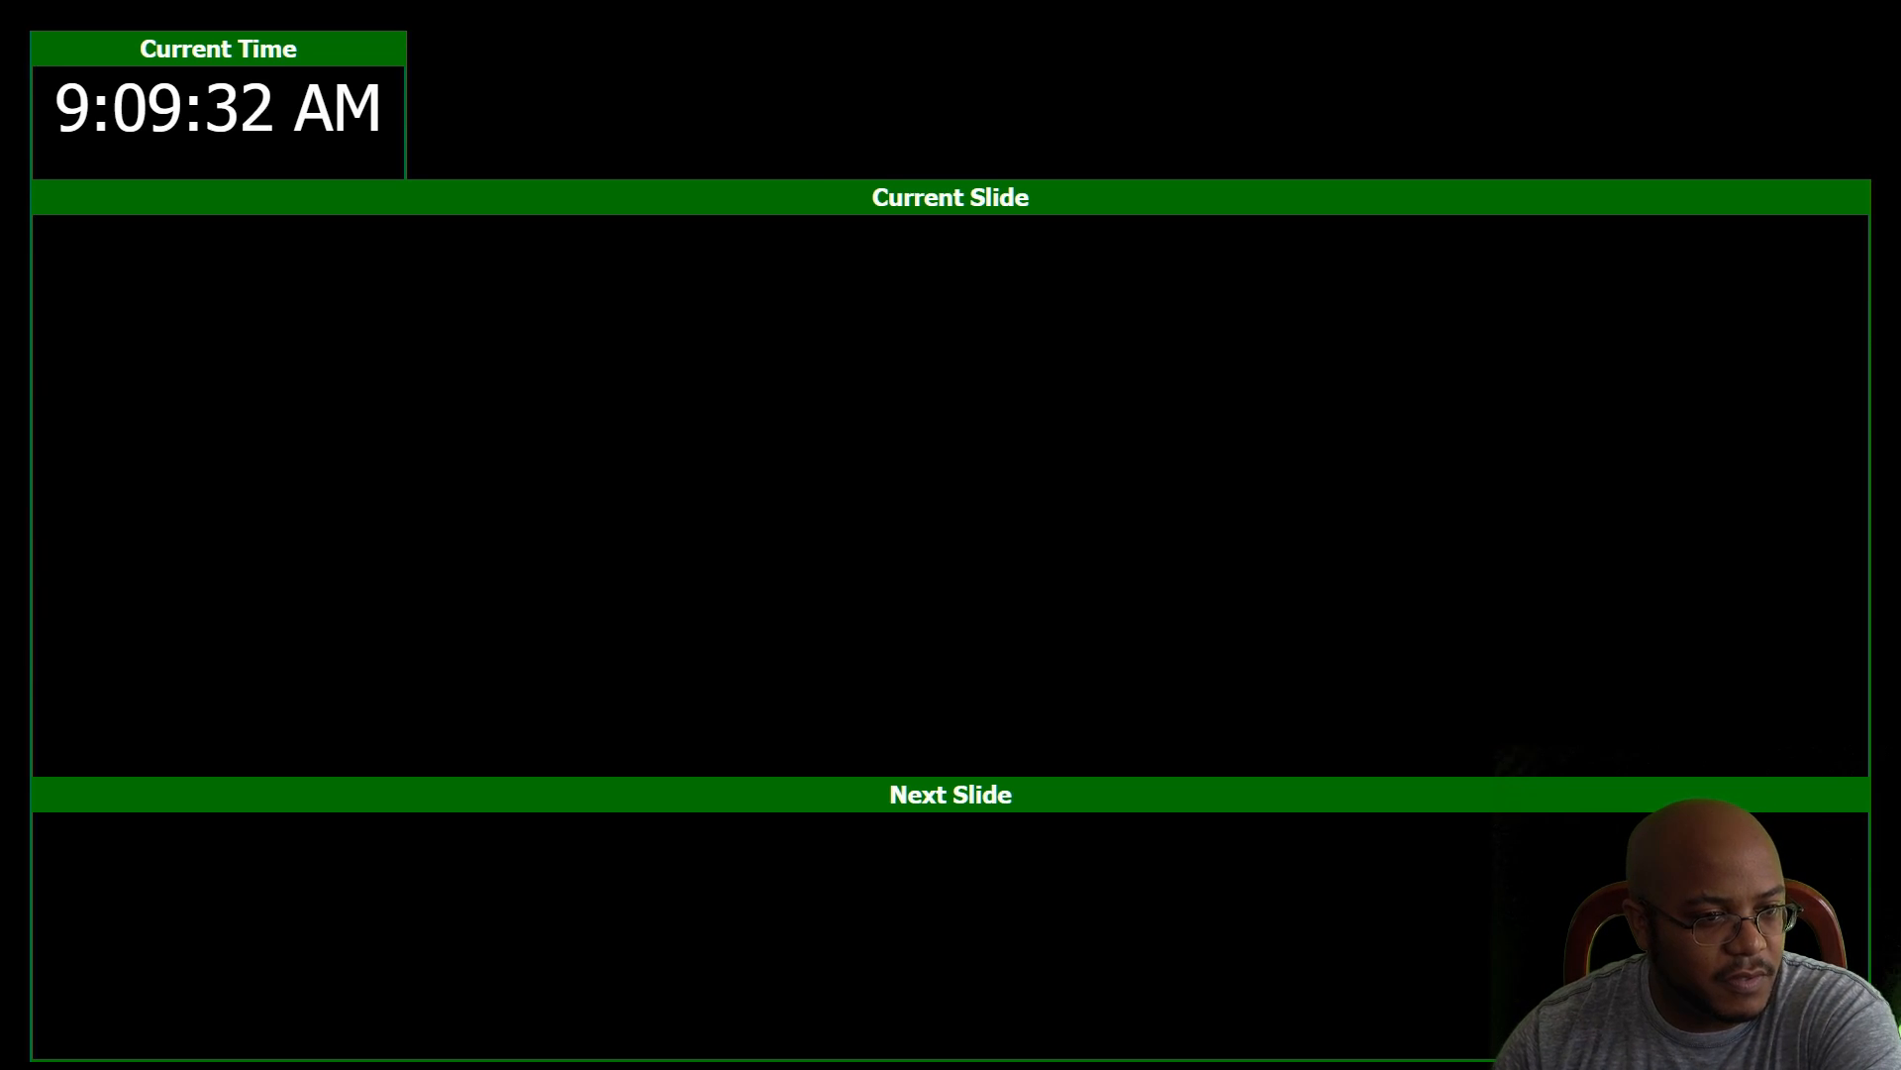
key(Right)
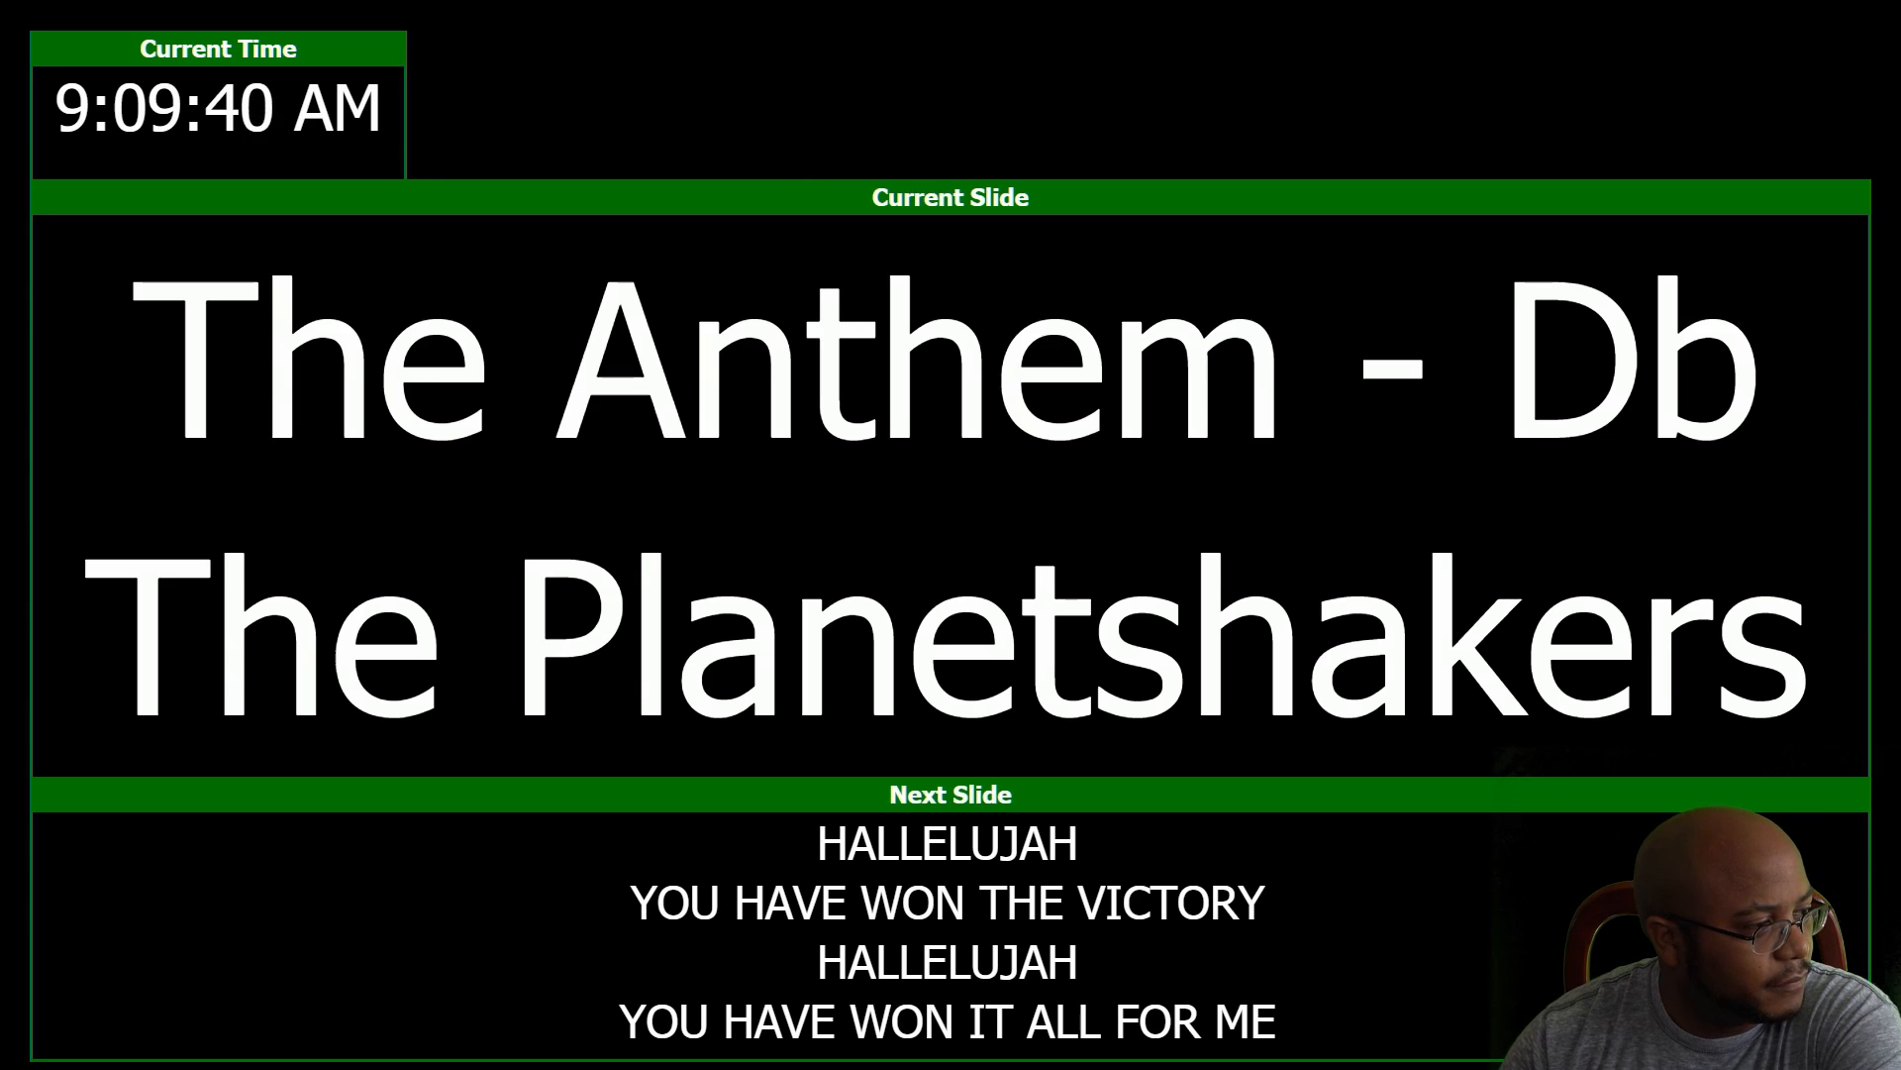
key(Right)
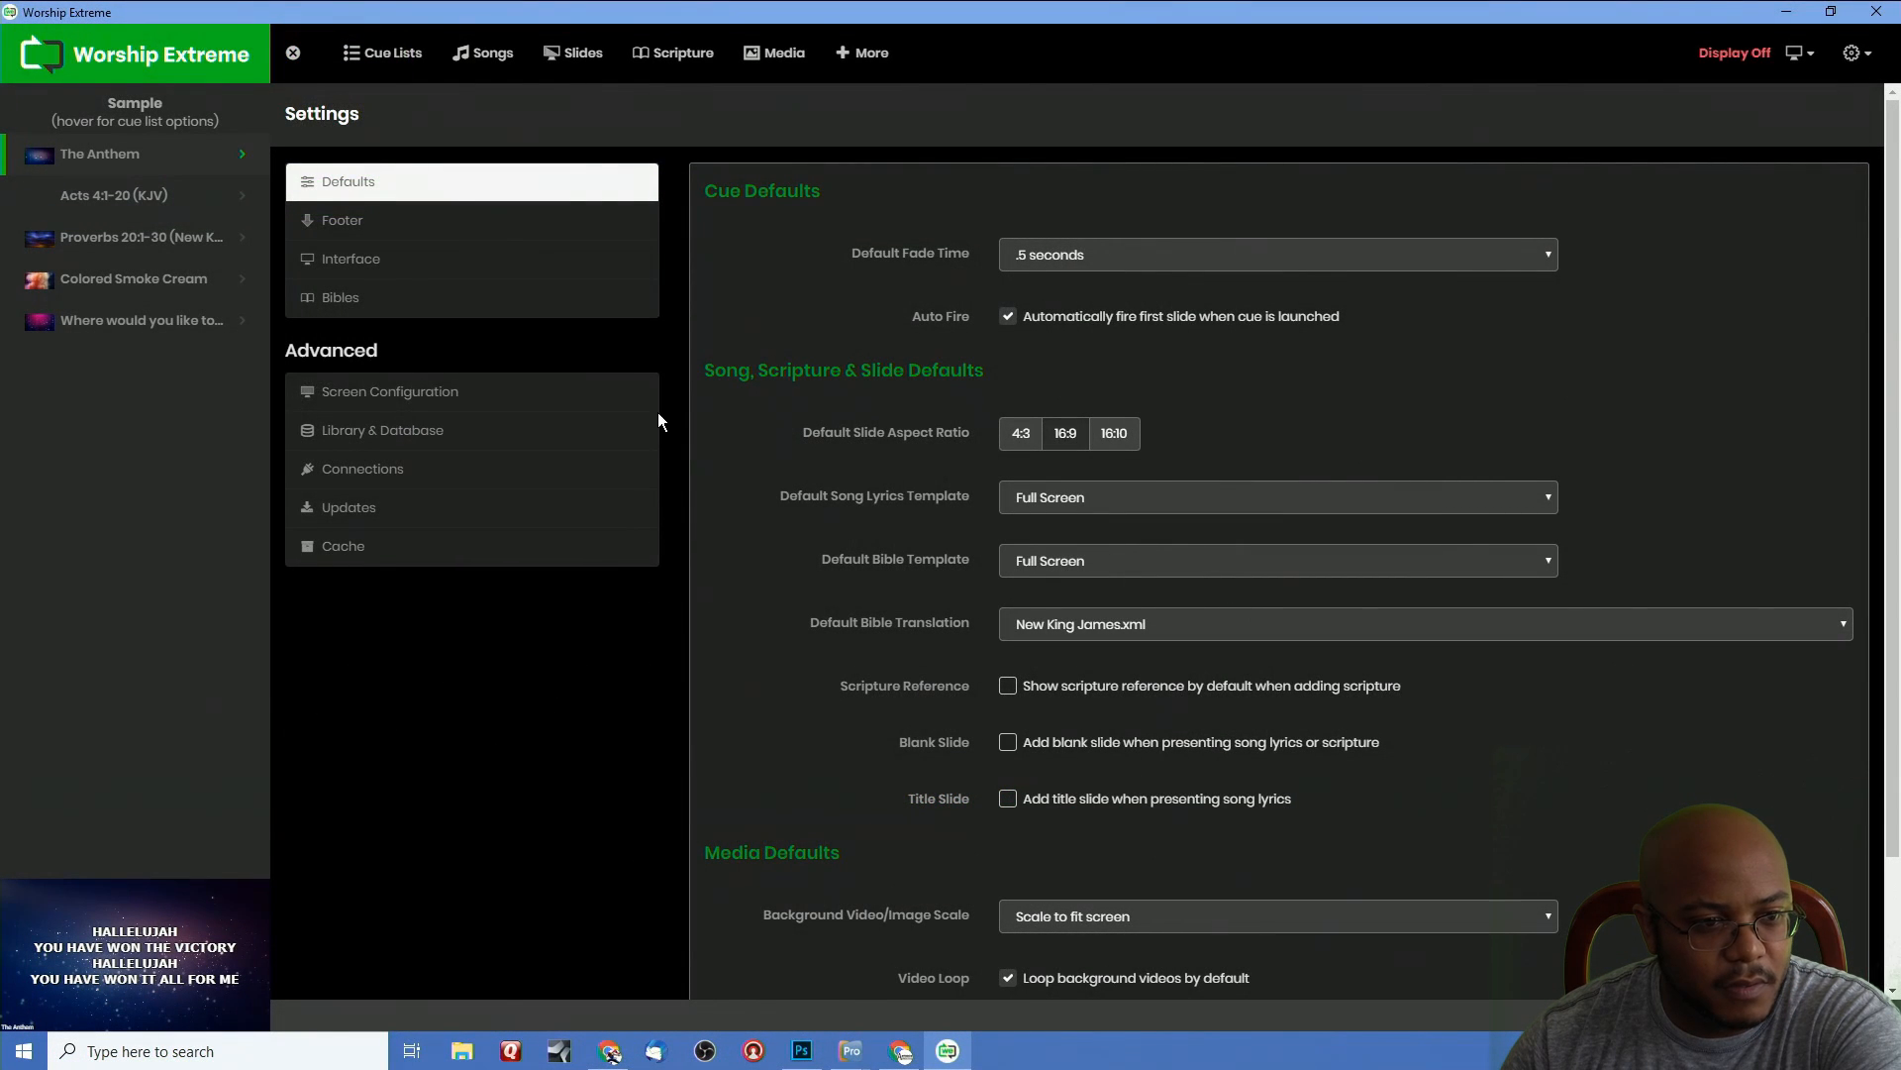
In the screen configuration, remove the Current Time, Video Countdown, Countdown and Alert blocks from the stage display layout
click(446, 401)
scroll(1429, 725, down, 4)
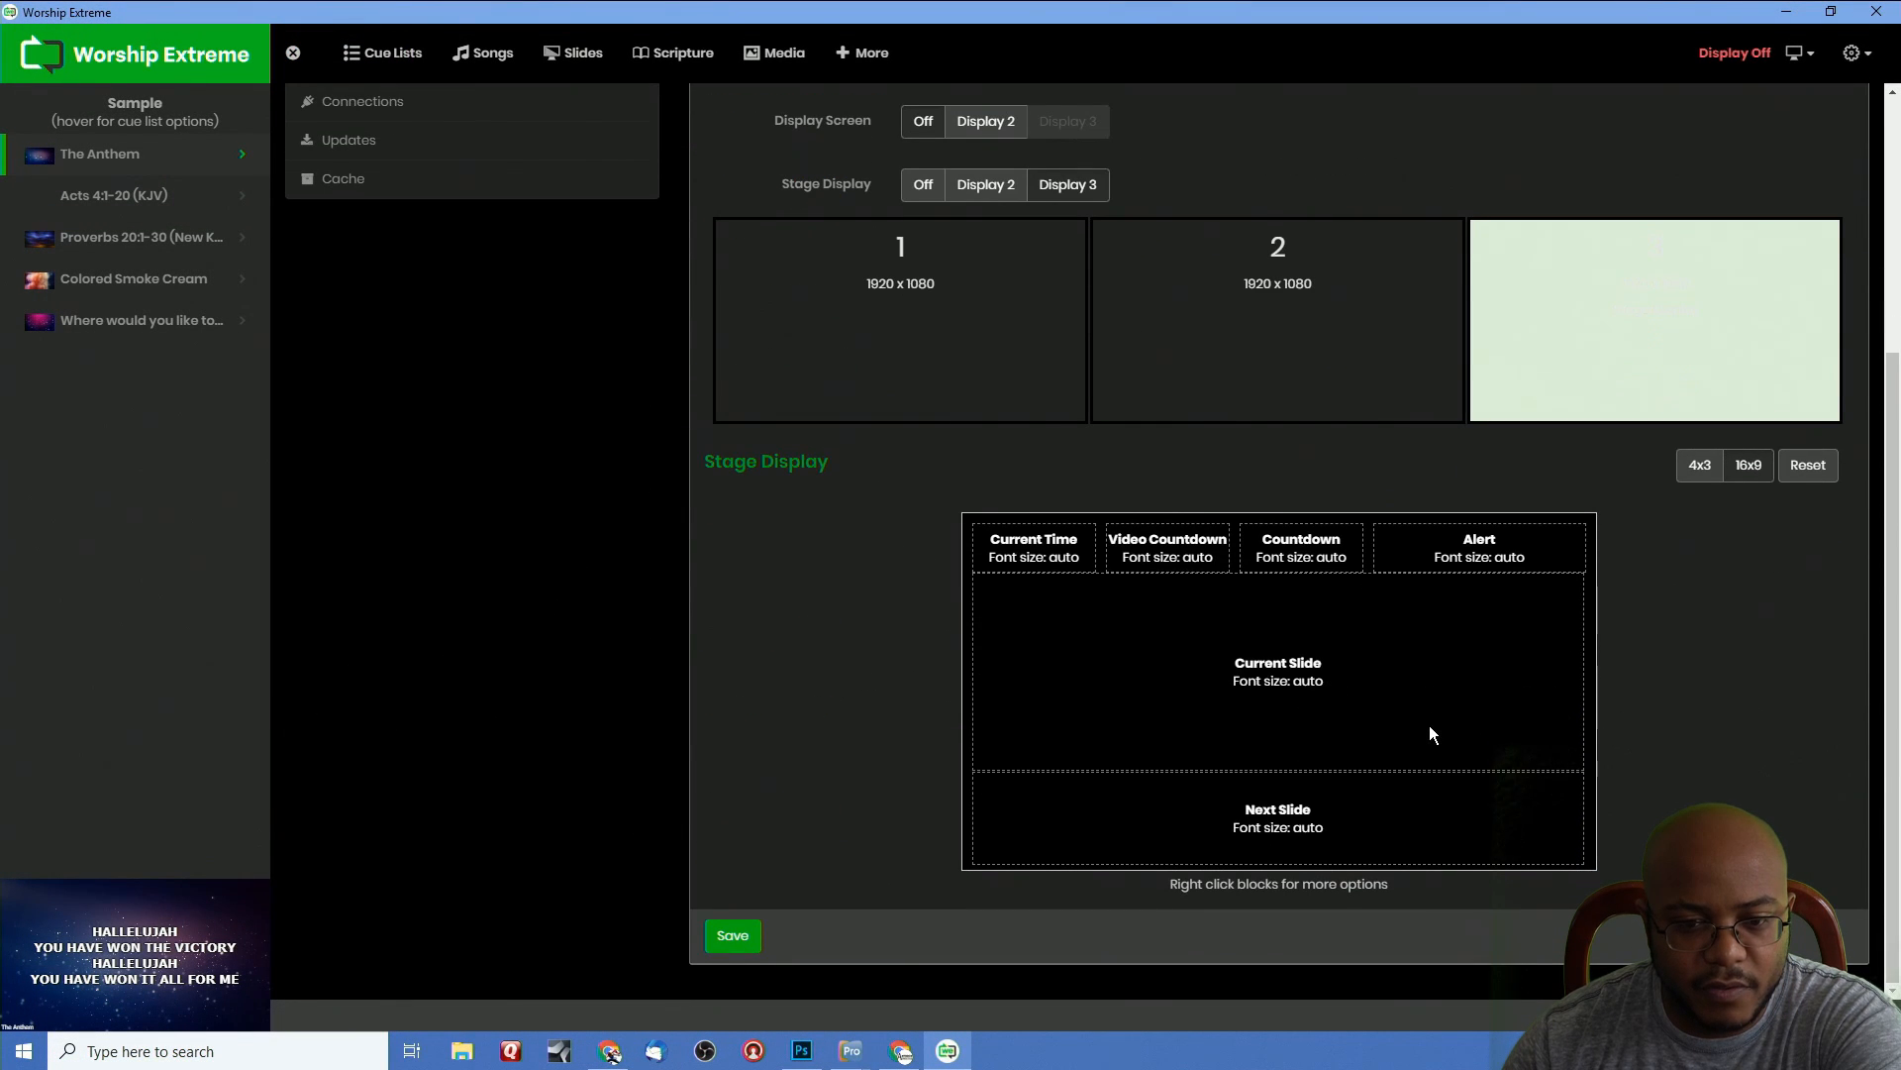
right_click(1037, 558)
click(1111, 574)
right_click(1139, 556)
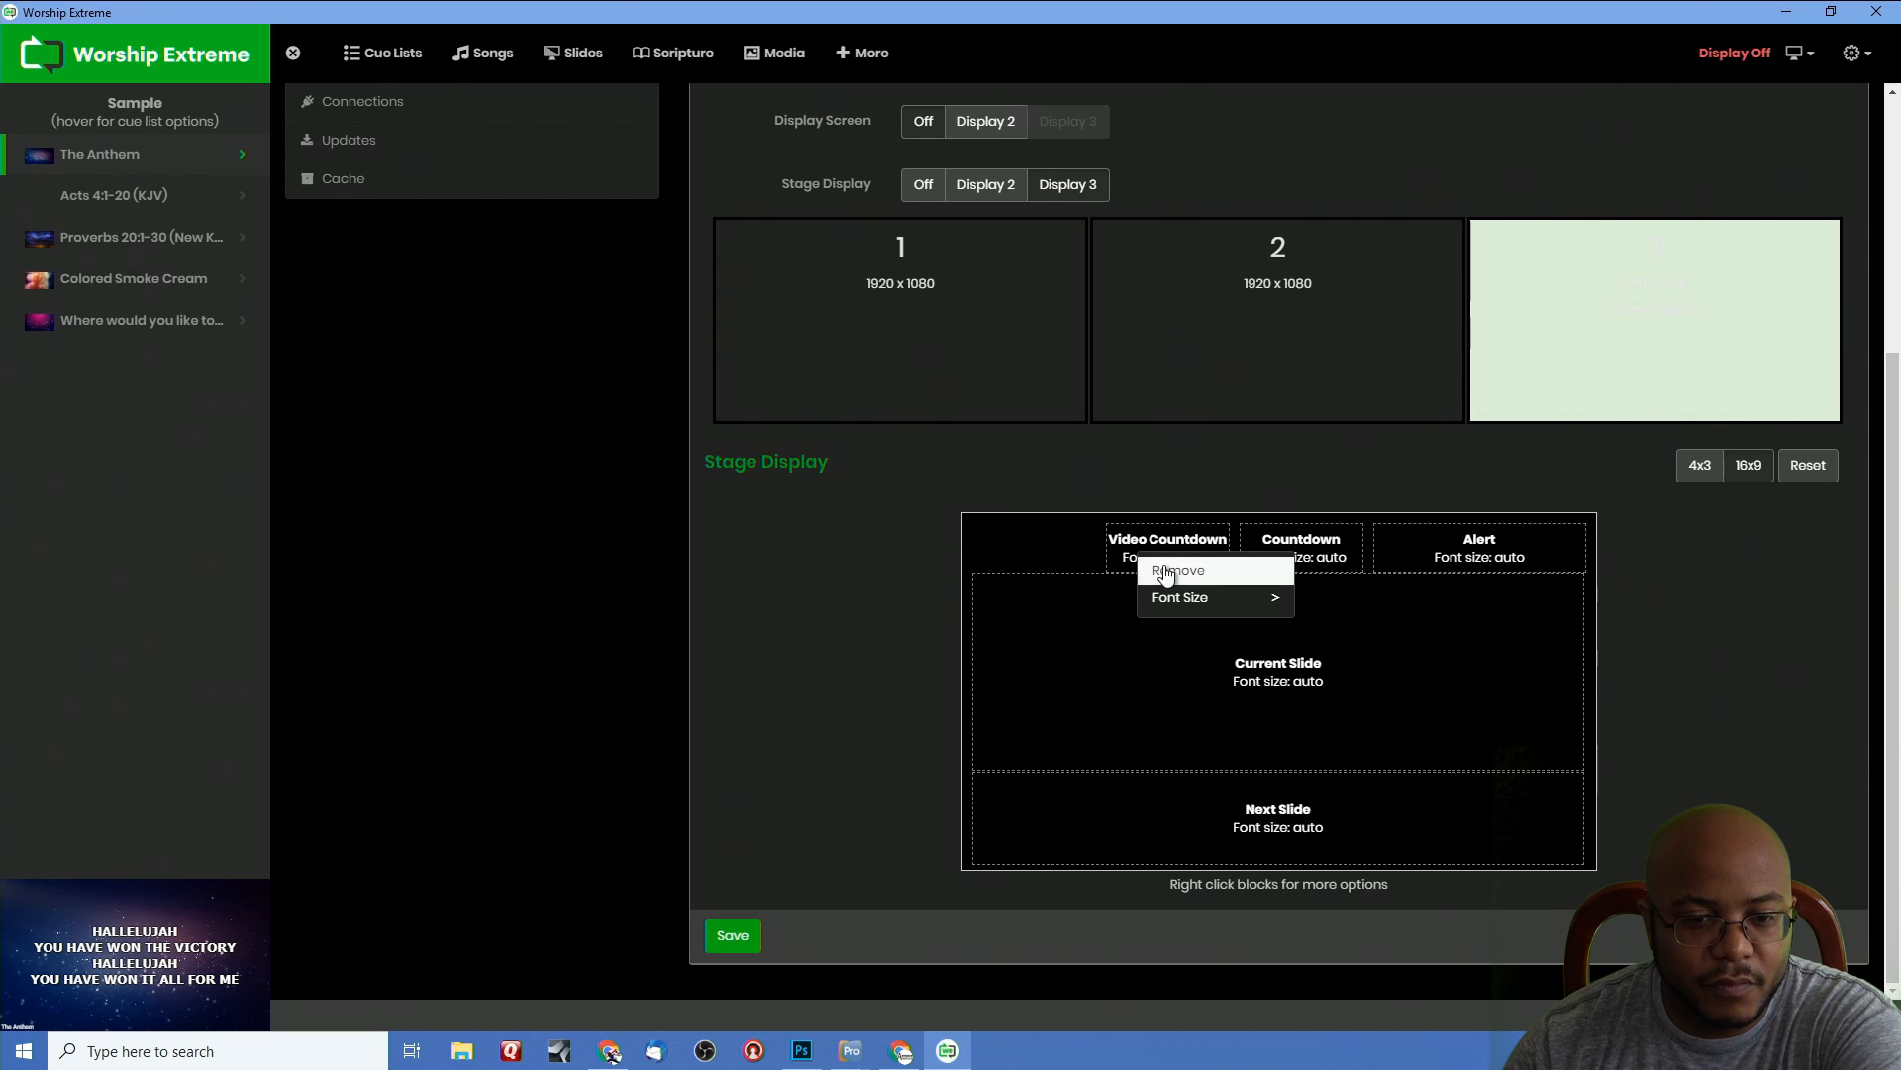
click(1165, 573)
right_click(1285, 555)
click(1307, 574)
right_click(1470, 557)
click(1492, 575)
Move the Current Slide block to the top of the stage layout, extend it down to the Next Slide block, and save
click(1412, 624)
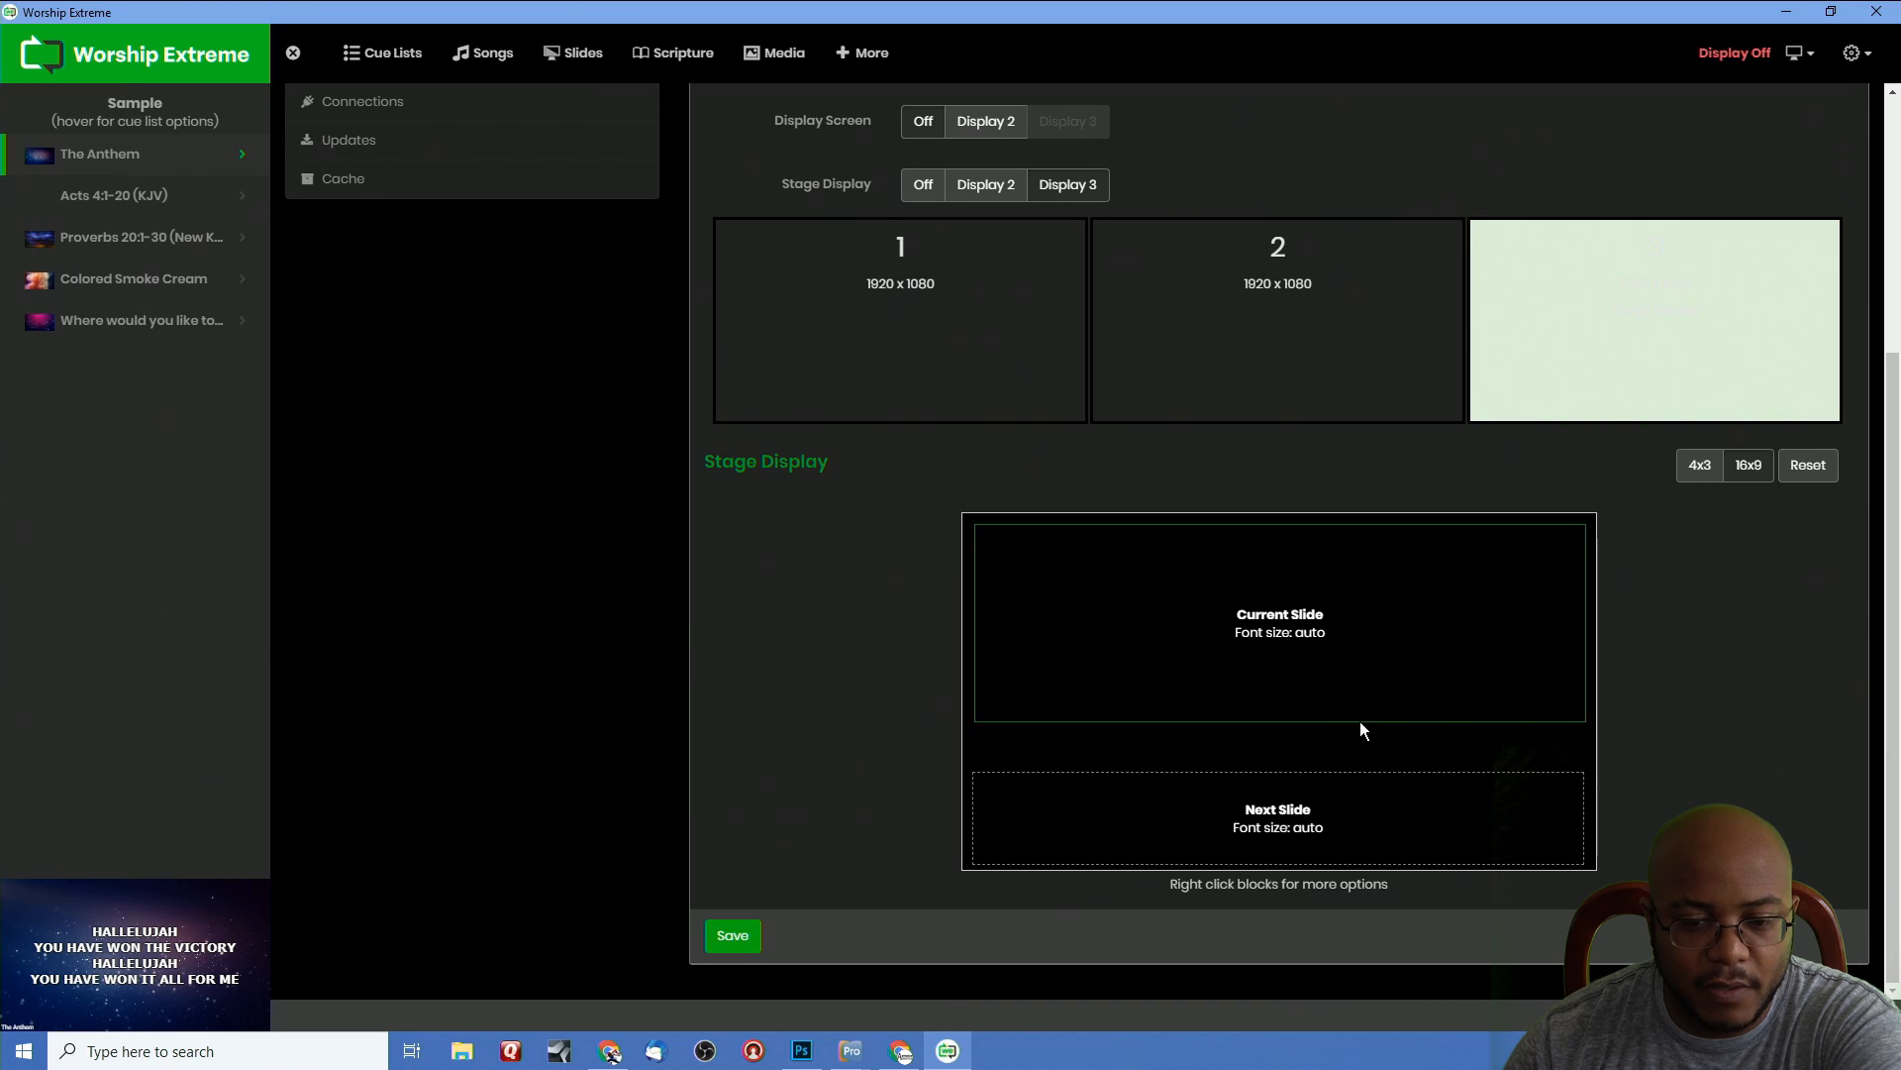
drag(1364, 722, 1363, 768)
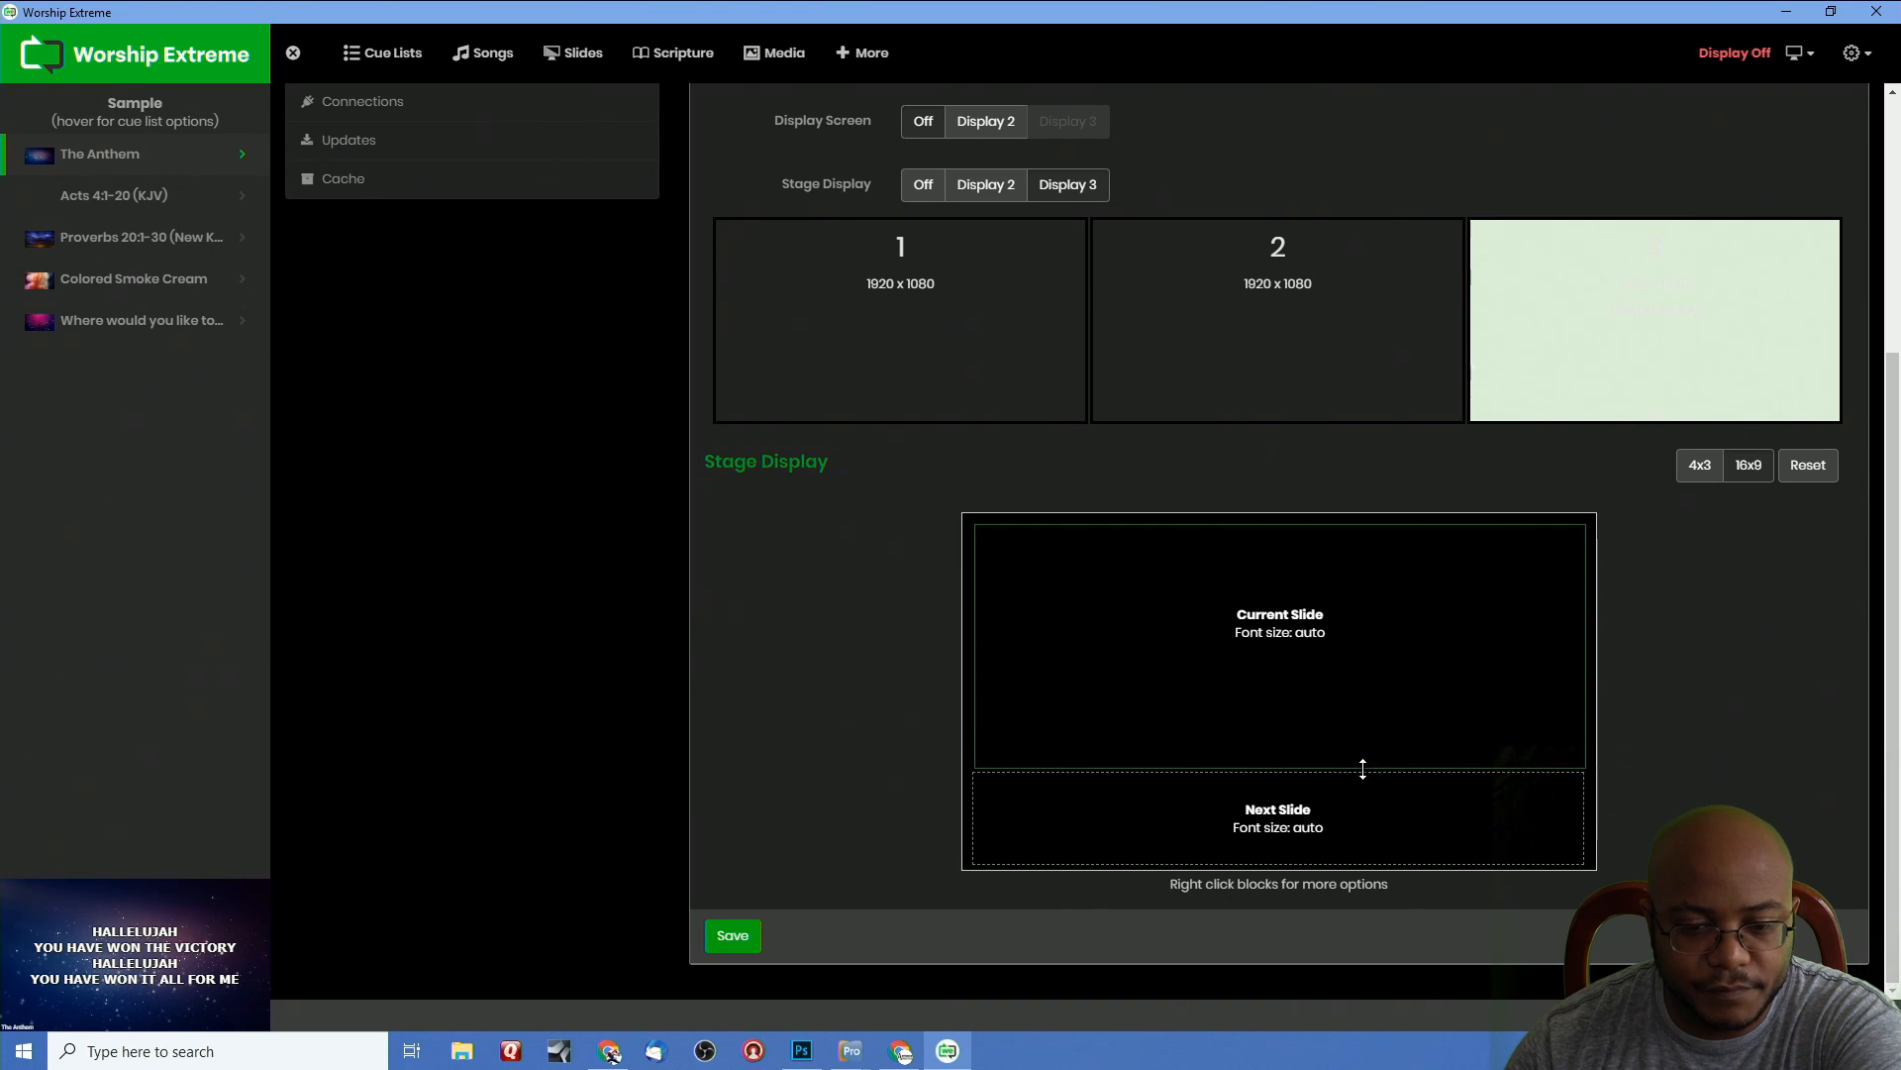
click(726, 941)
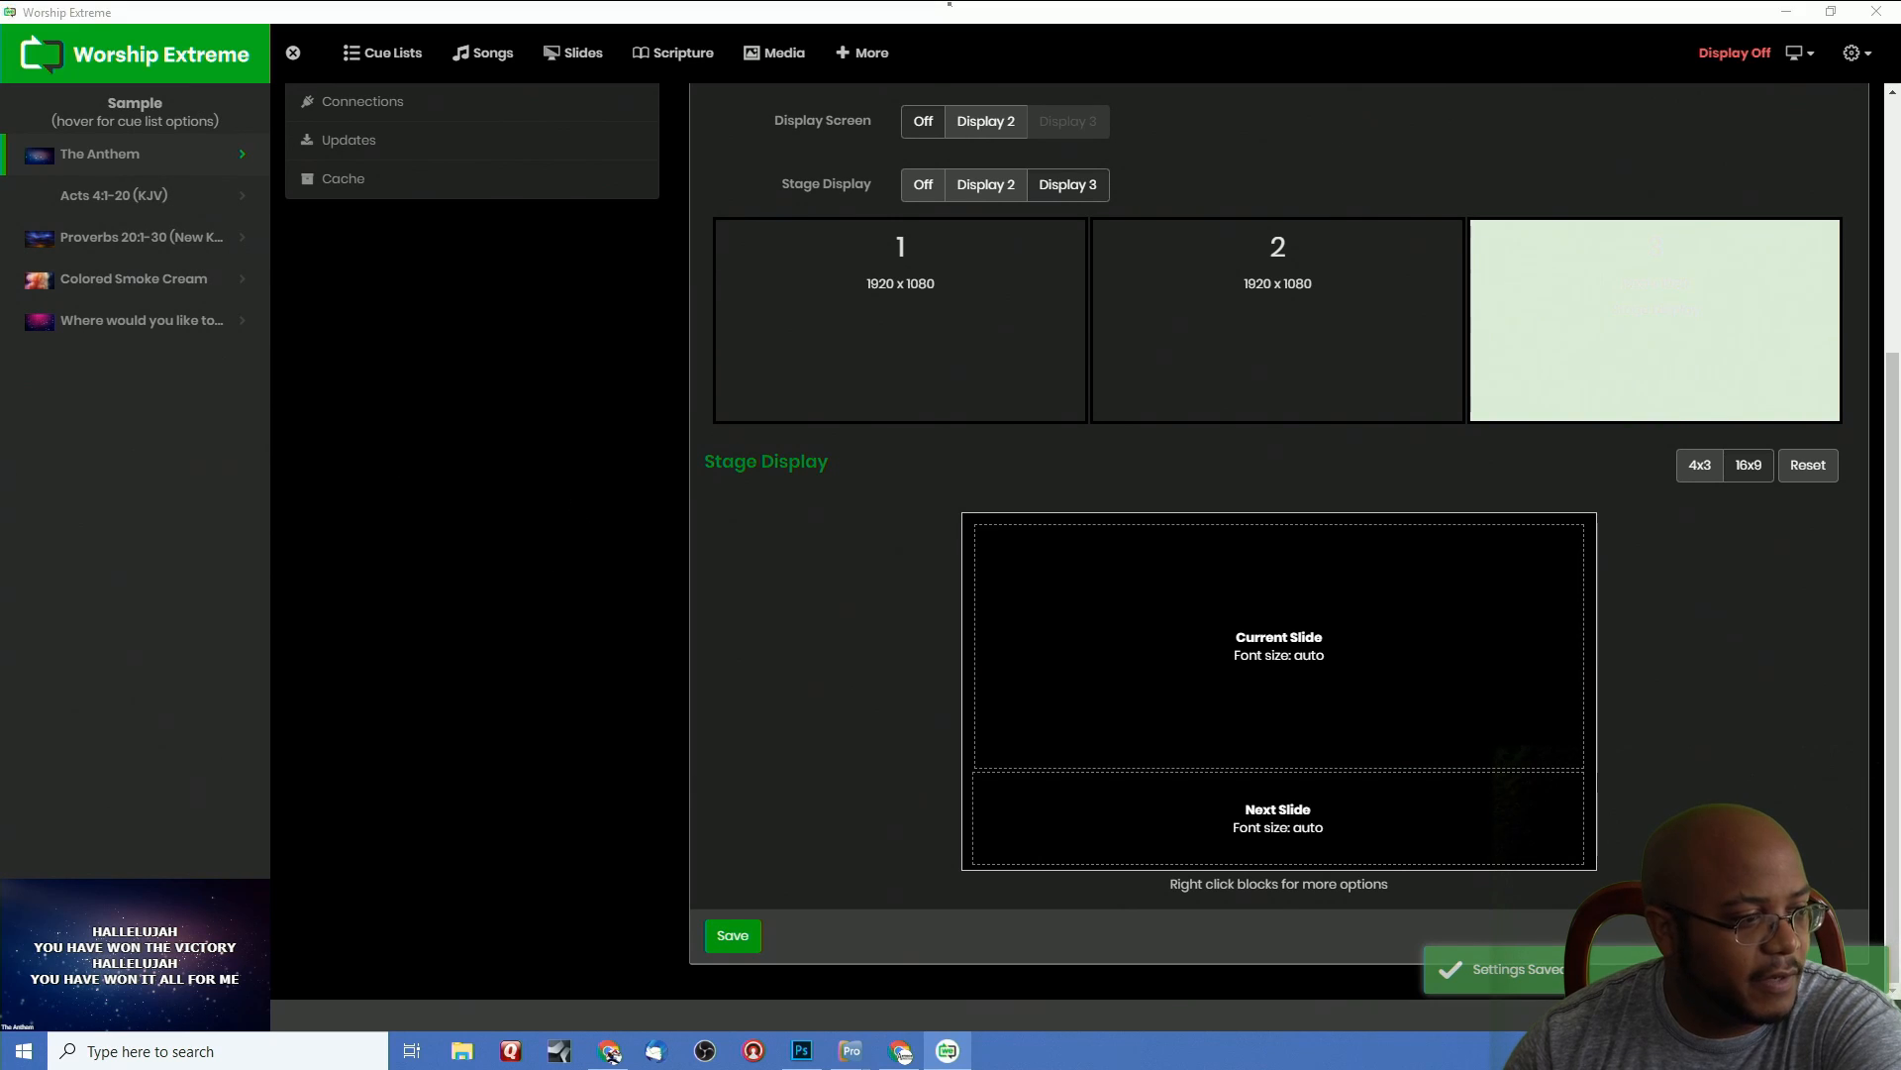
Open The Anthem cue and advance its slides through to the Vamp to demonstrate the customized stage display
click(96, 159)
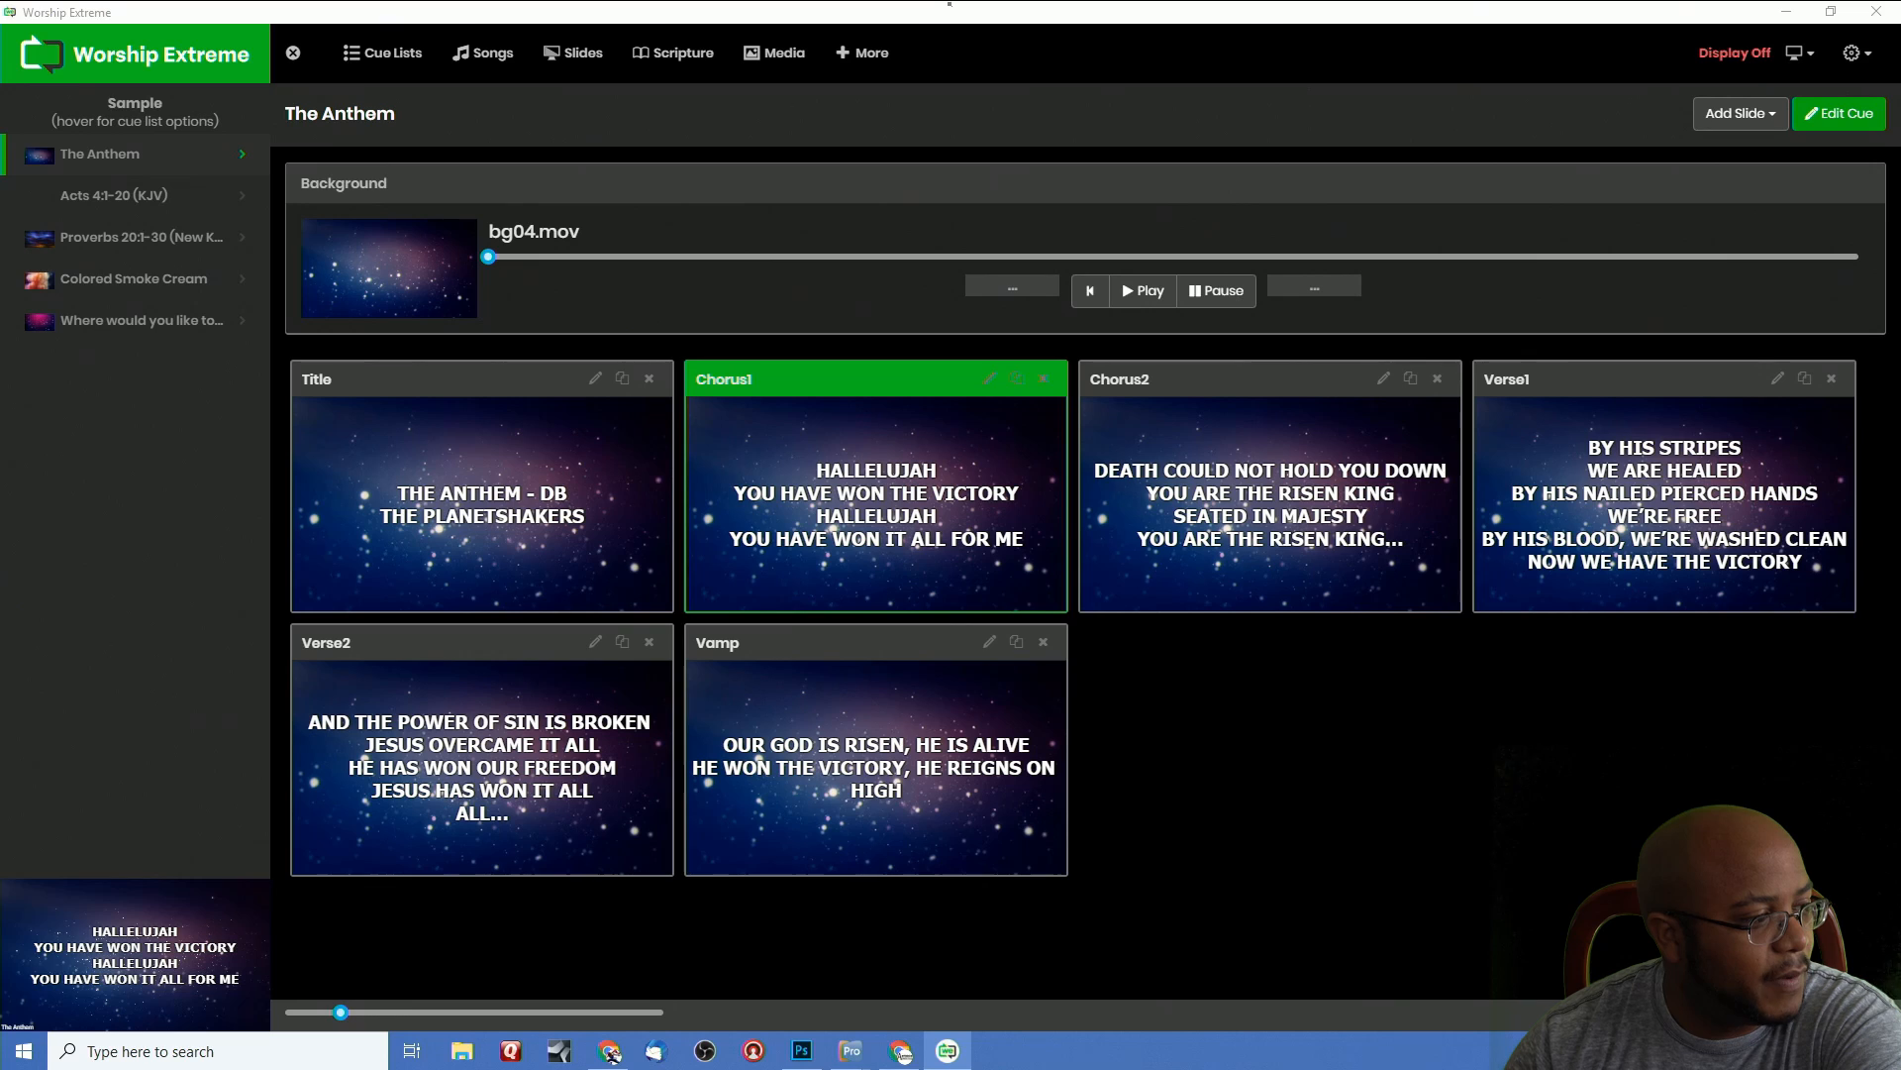
click(610, 1052)
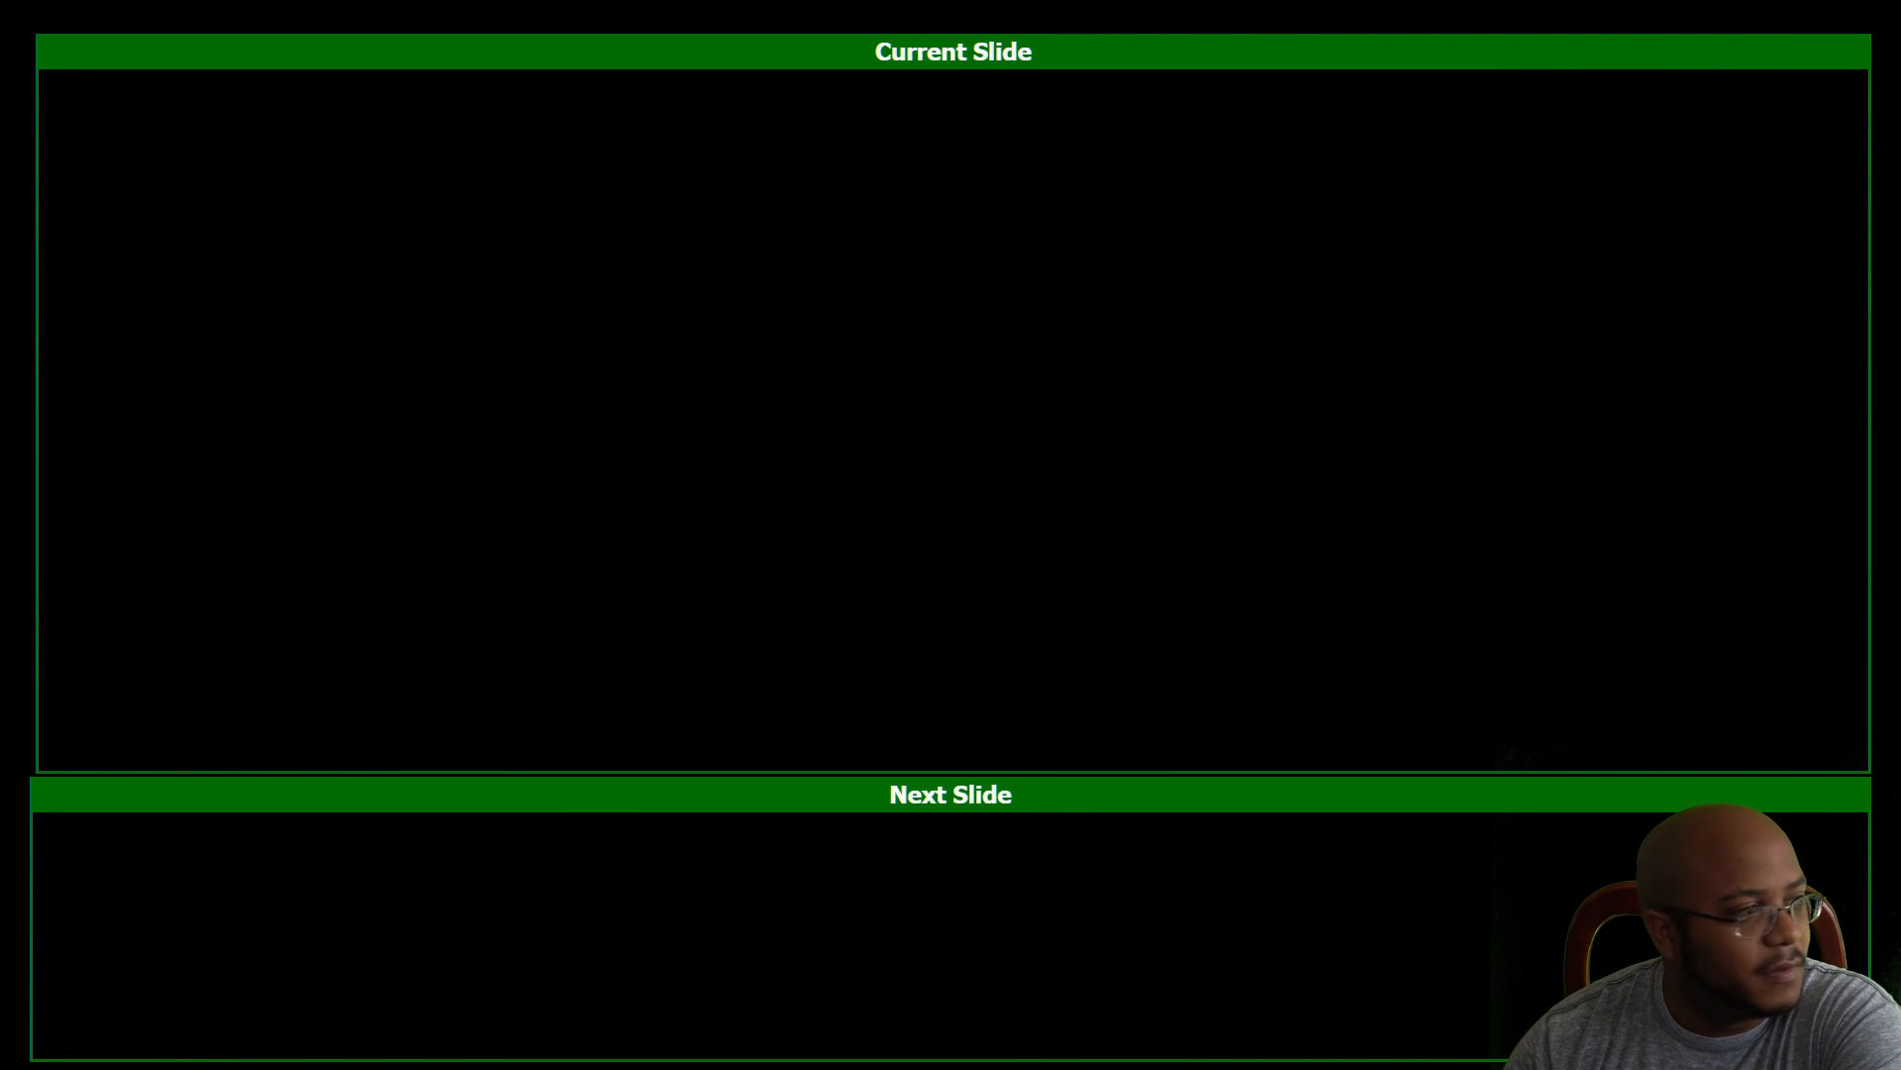
key(Right)
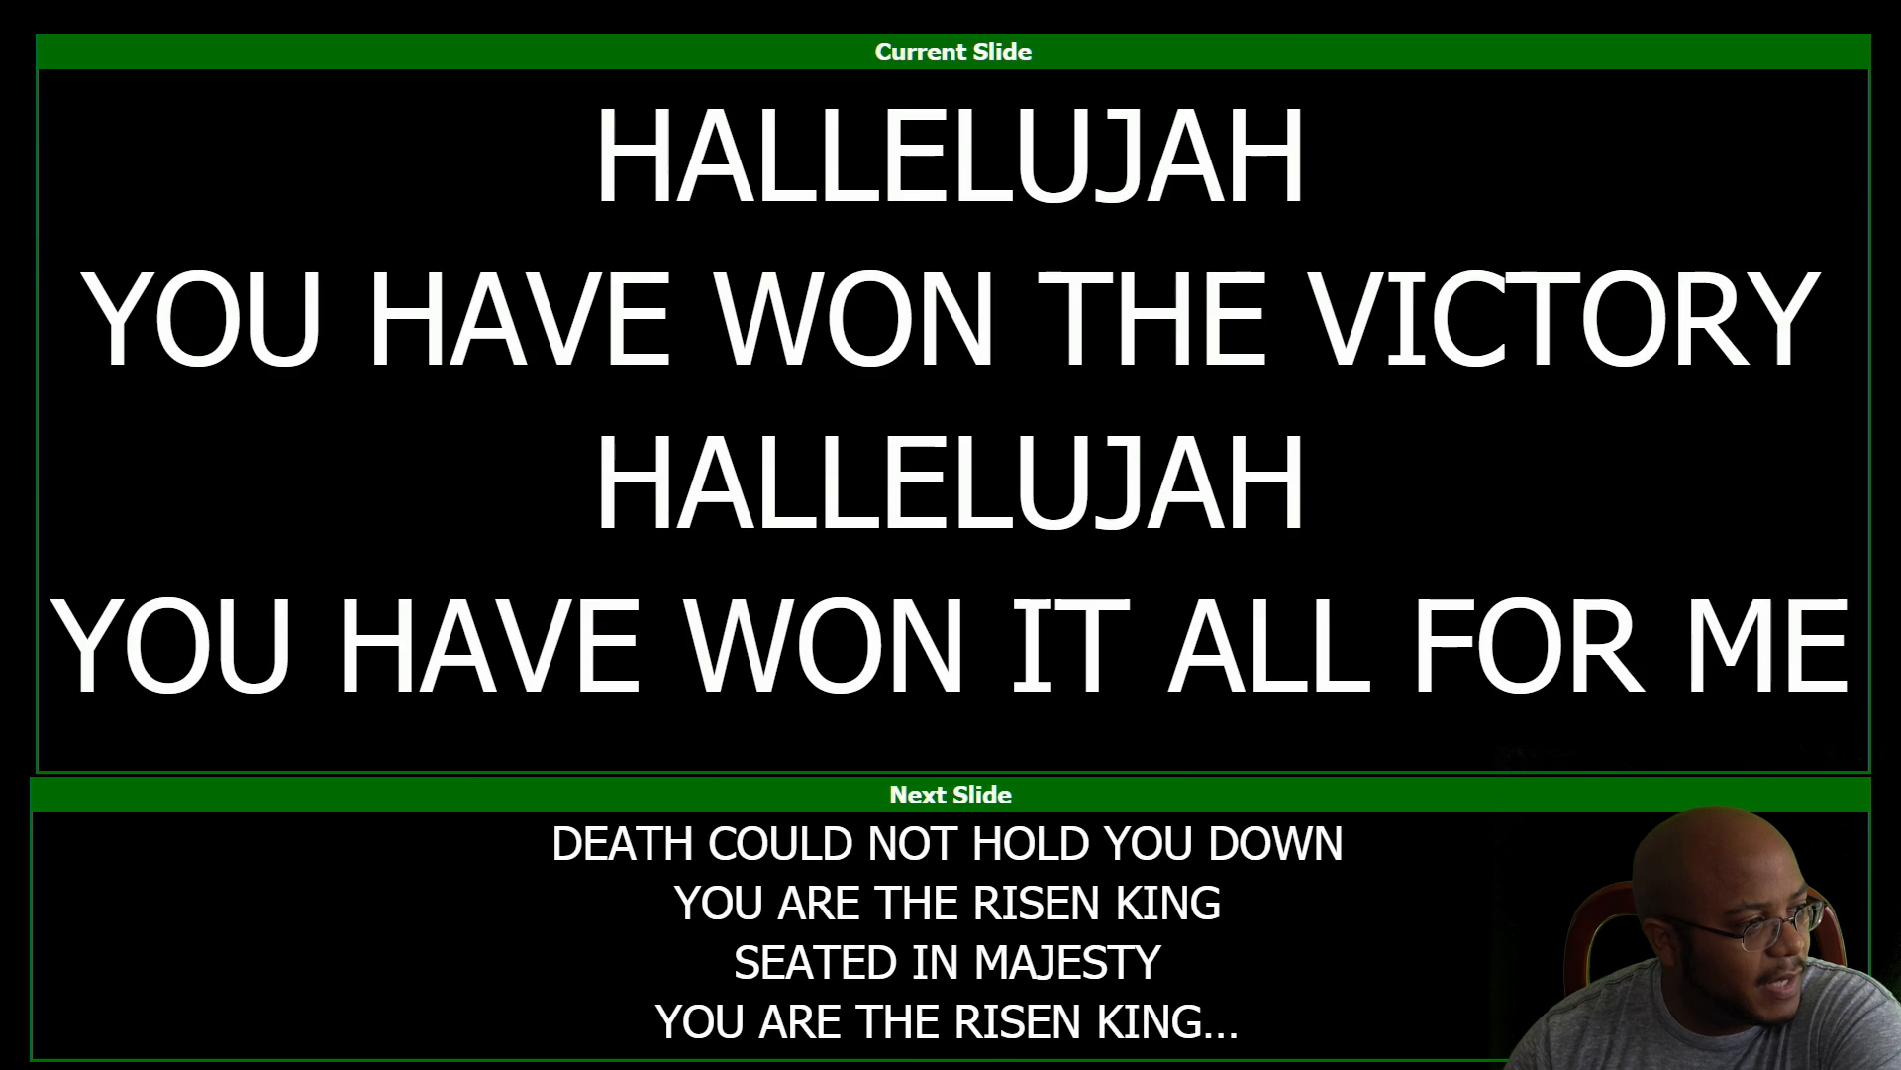
key(Right)
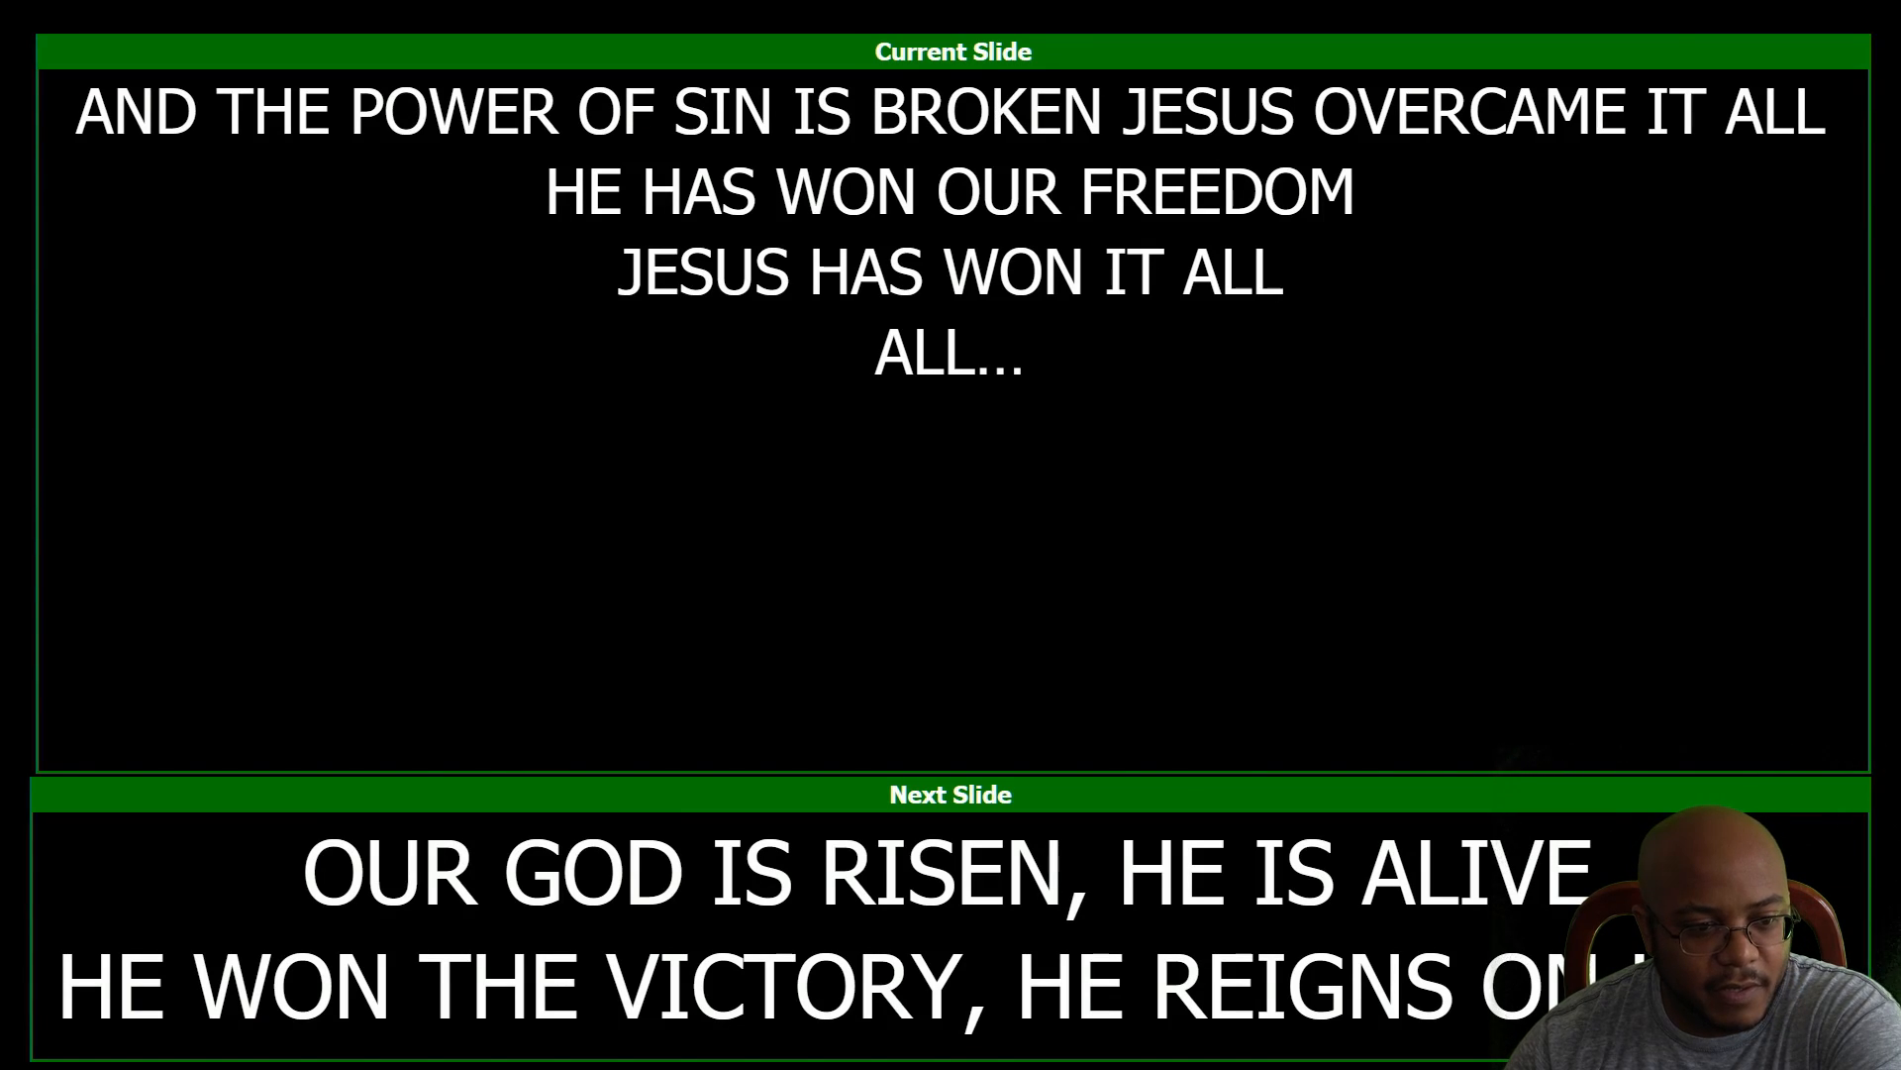
key(Right)
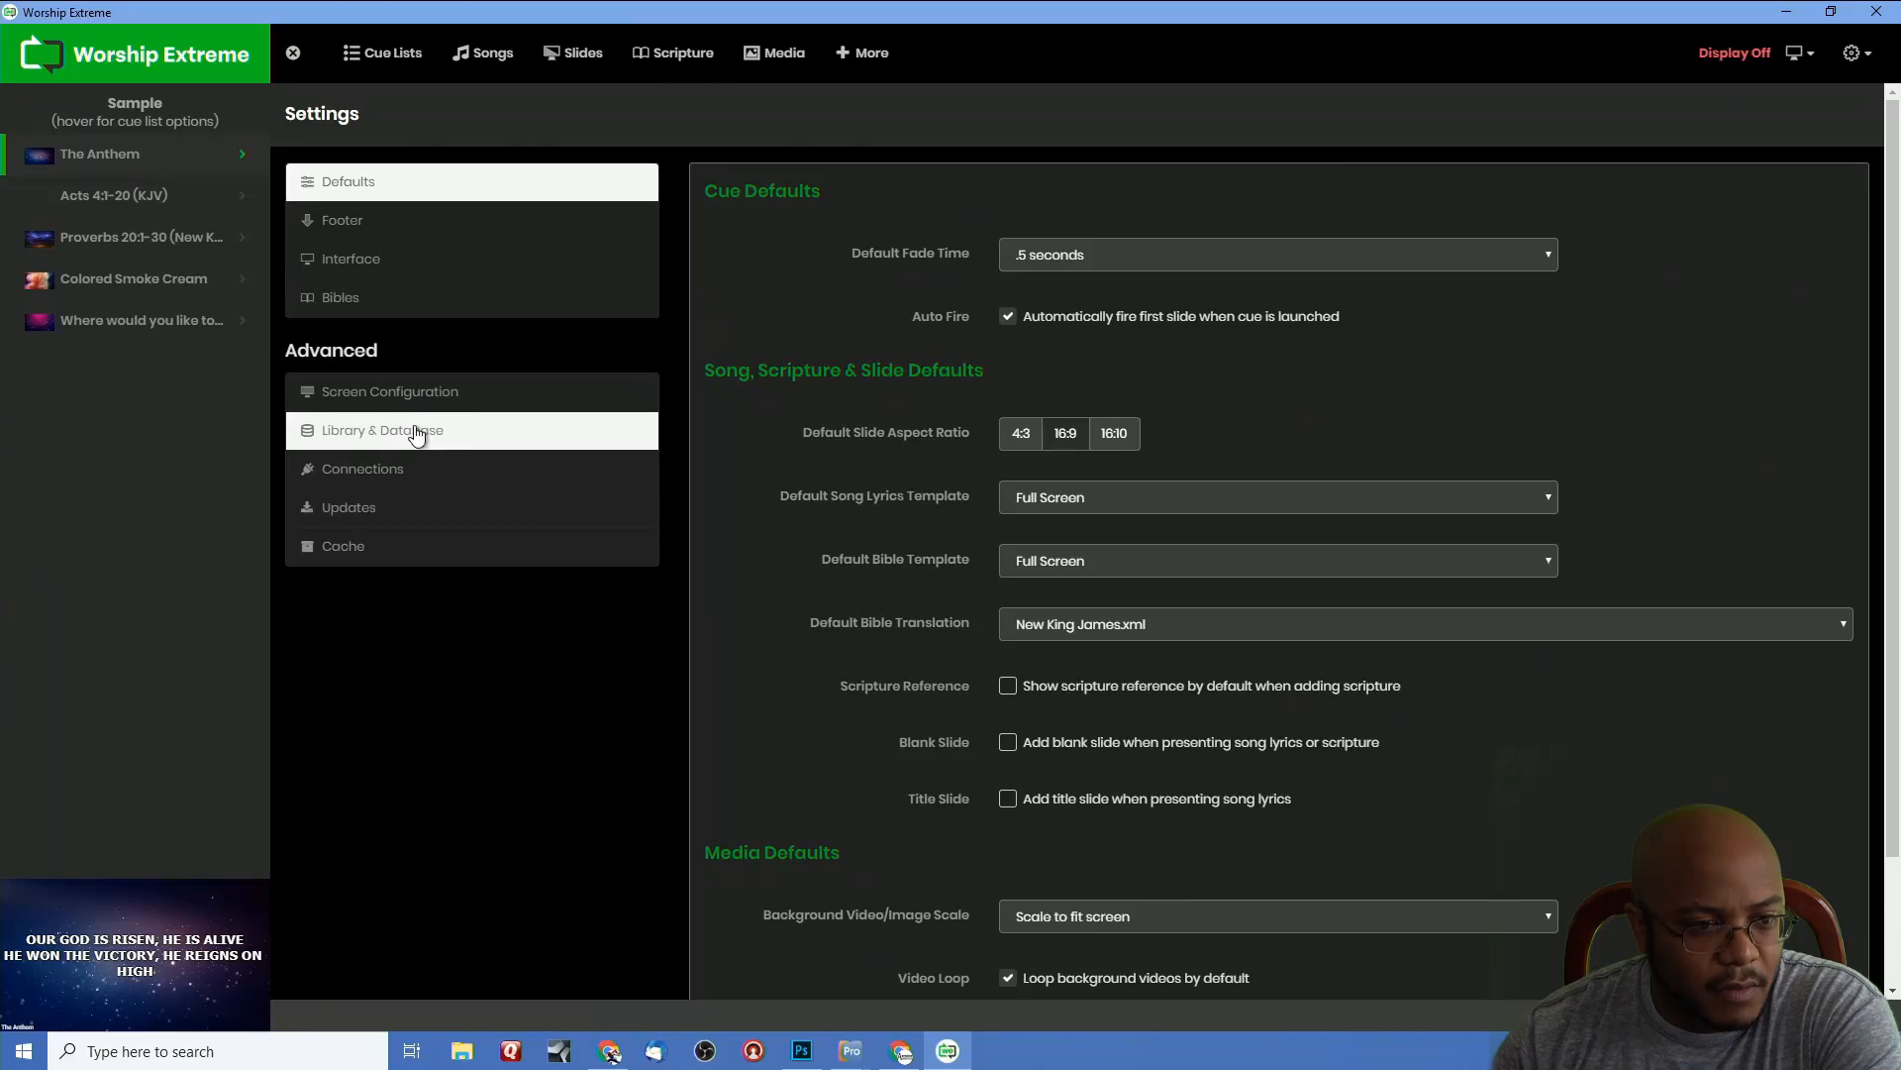
Review the Library & Database, Connections, Updates and Cache settings, and return to the Defaults settings
click(415, 433)
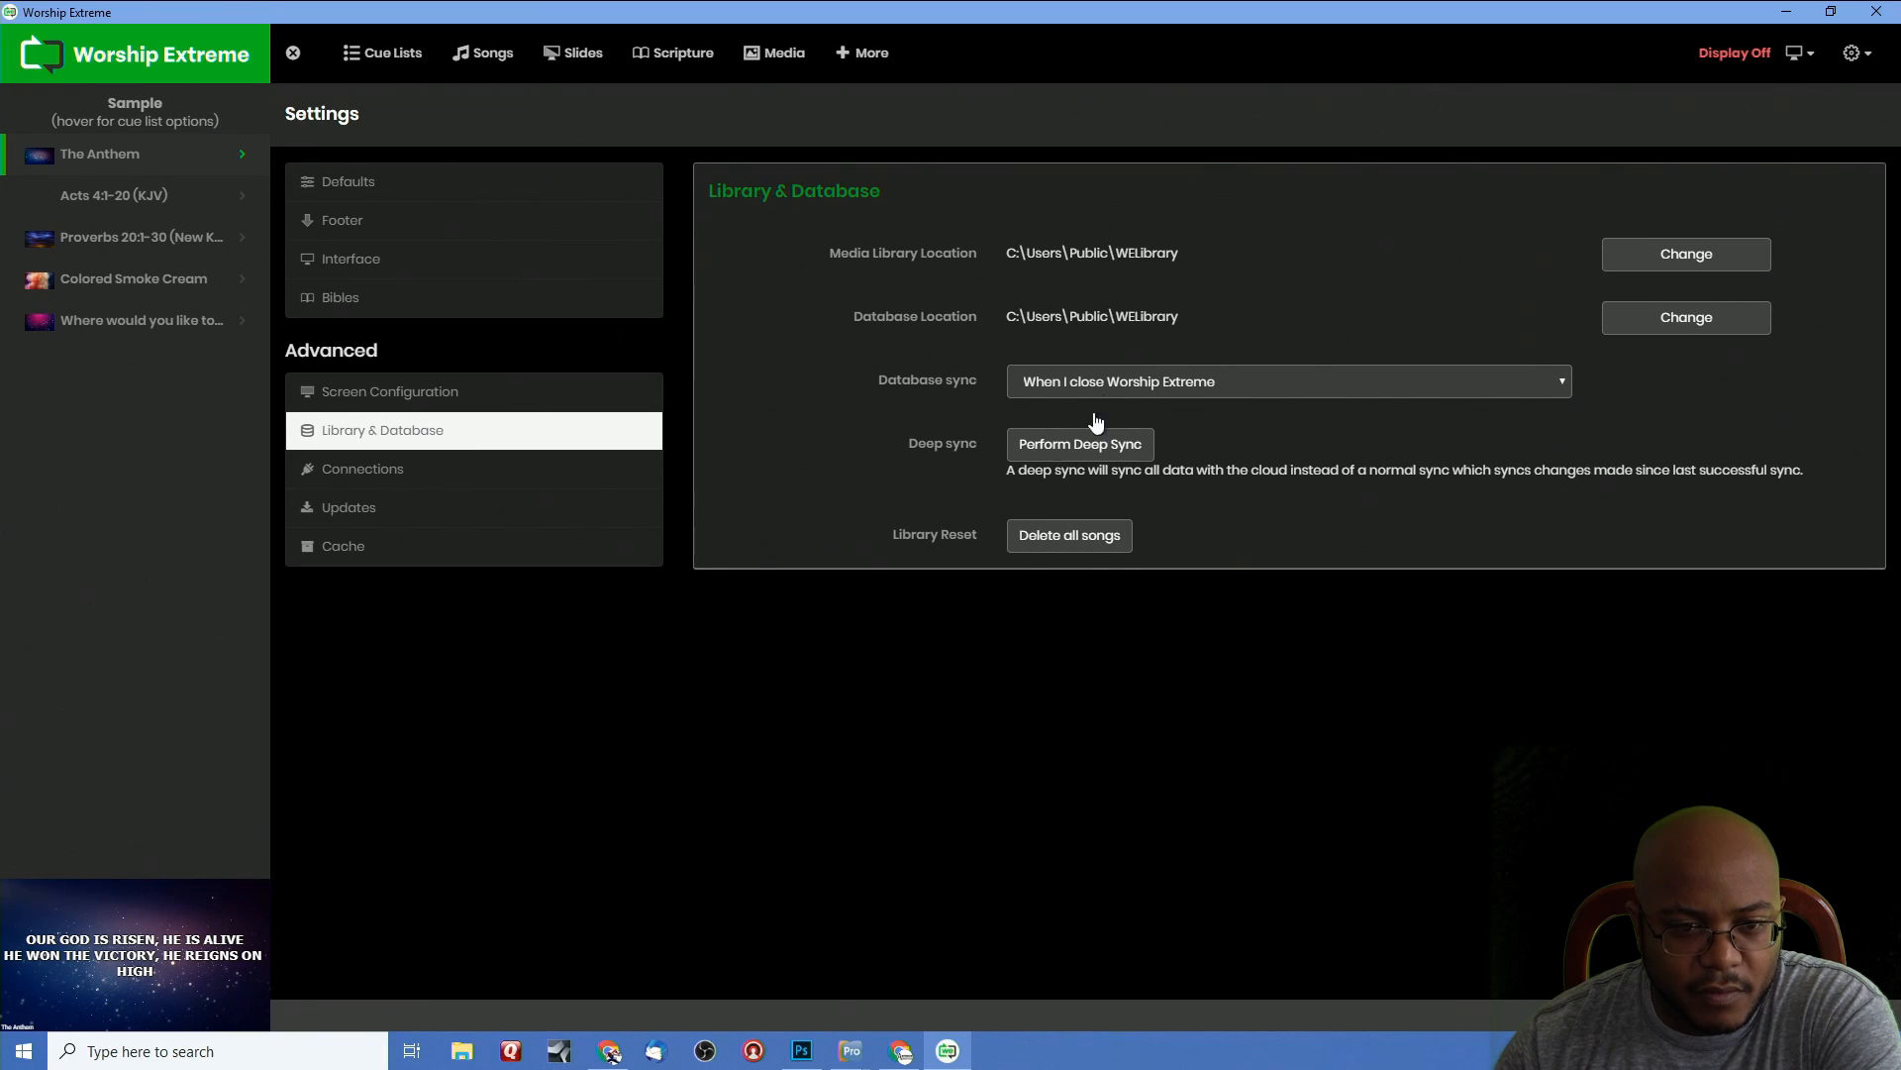
click(389, 472)
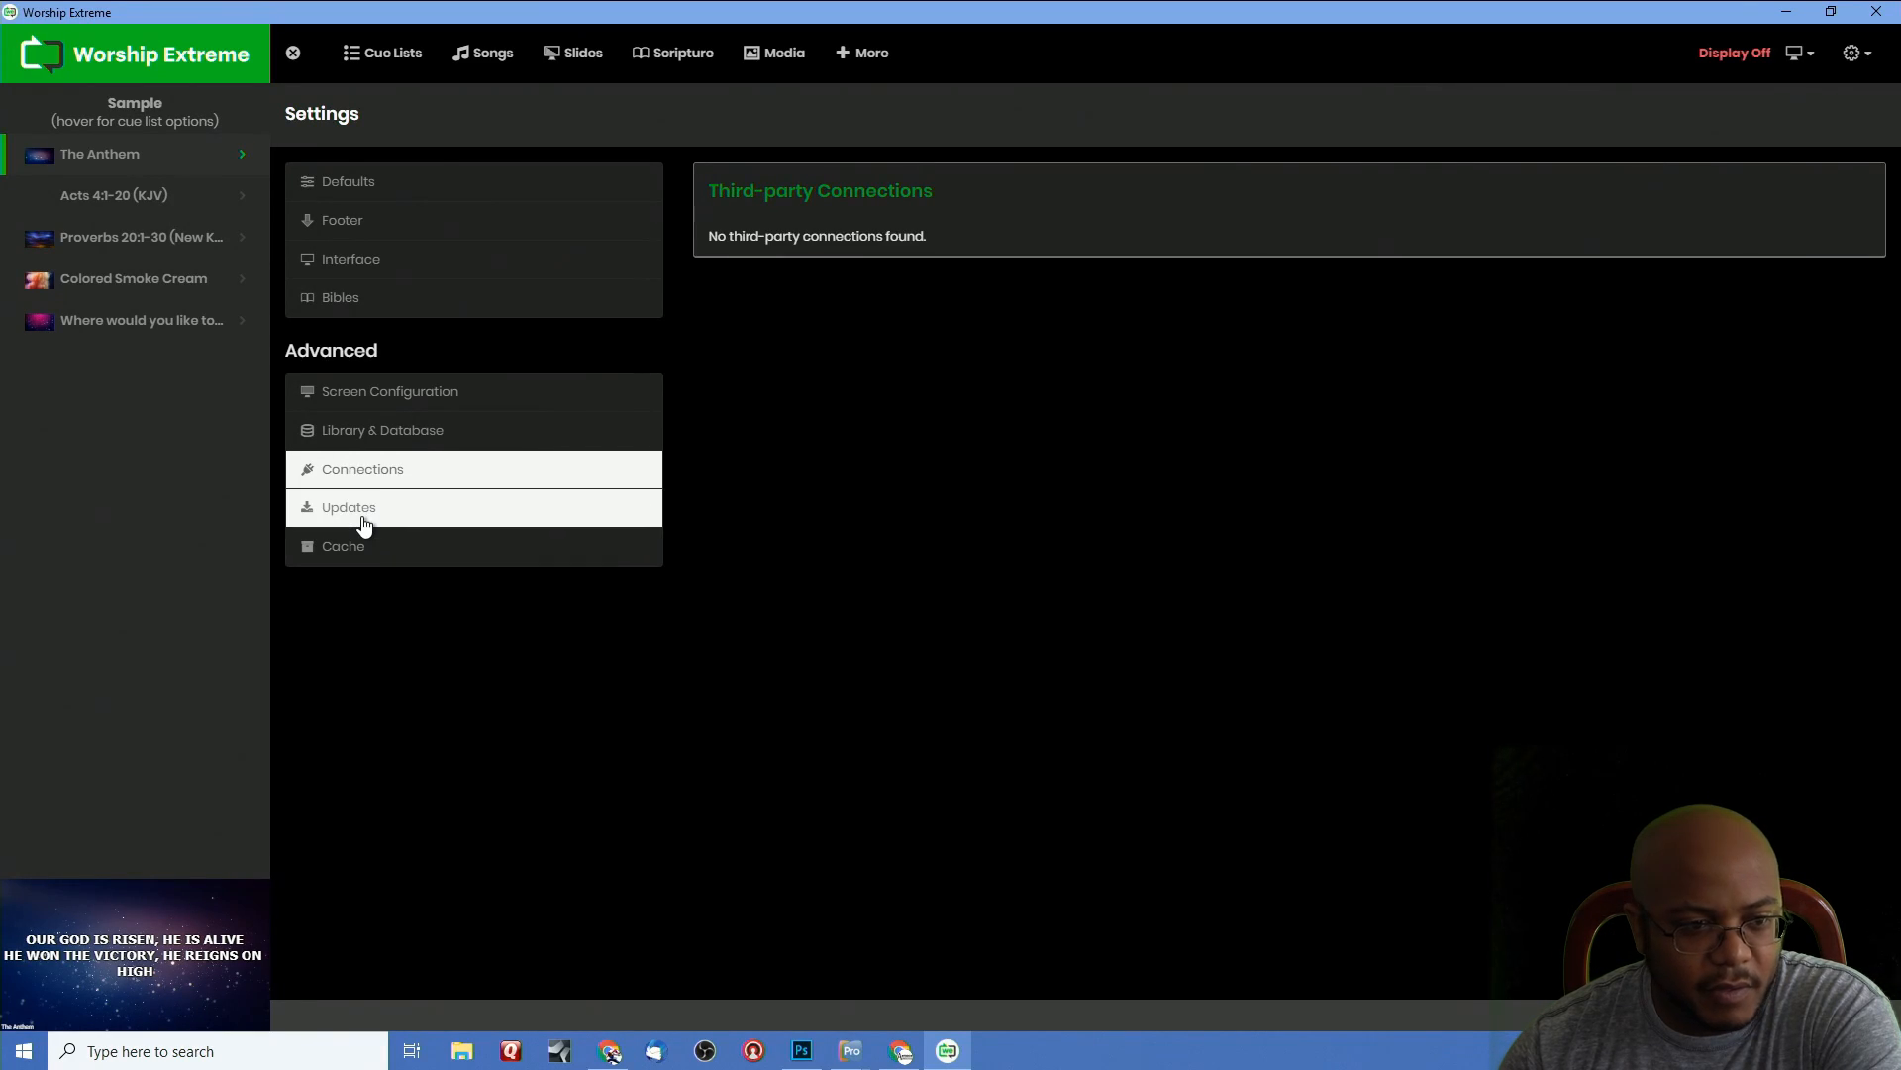
click(364, 523)
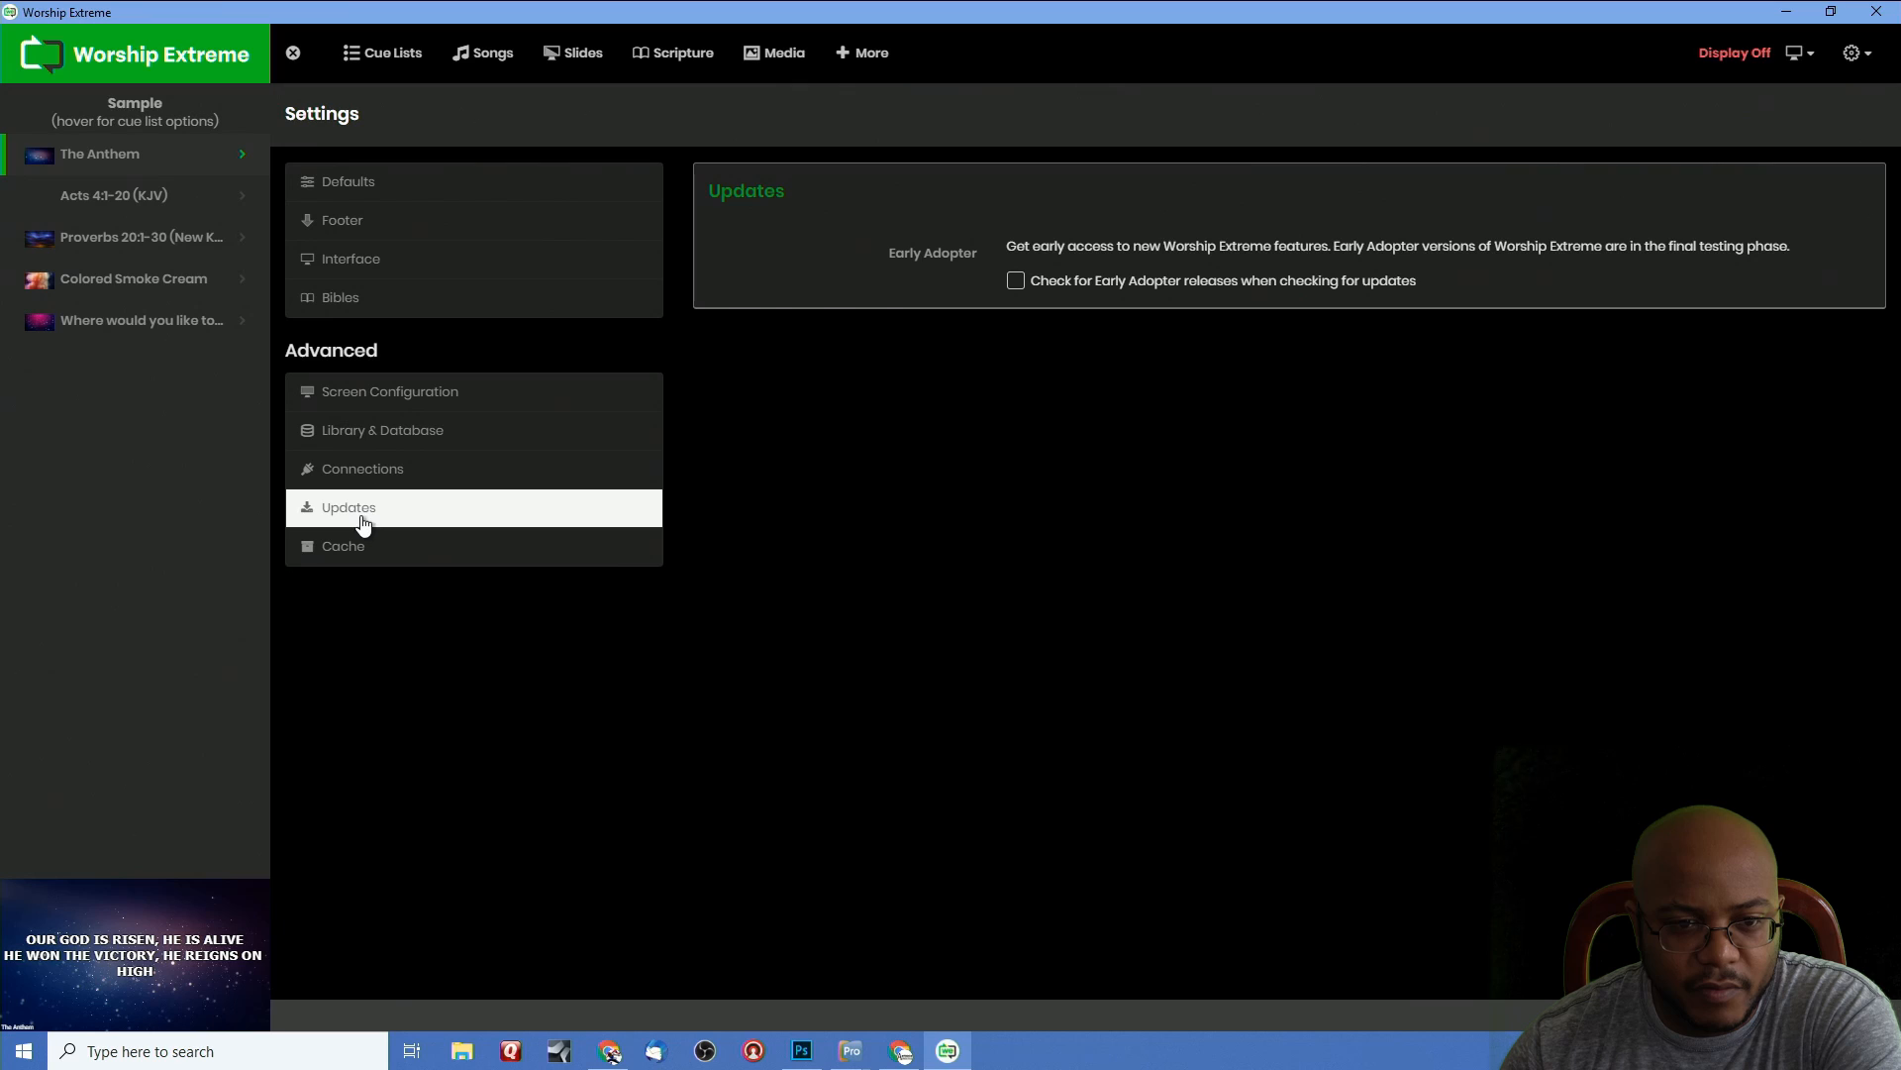
click(383, 560)
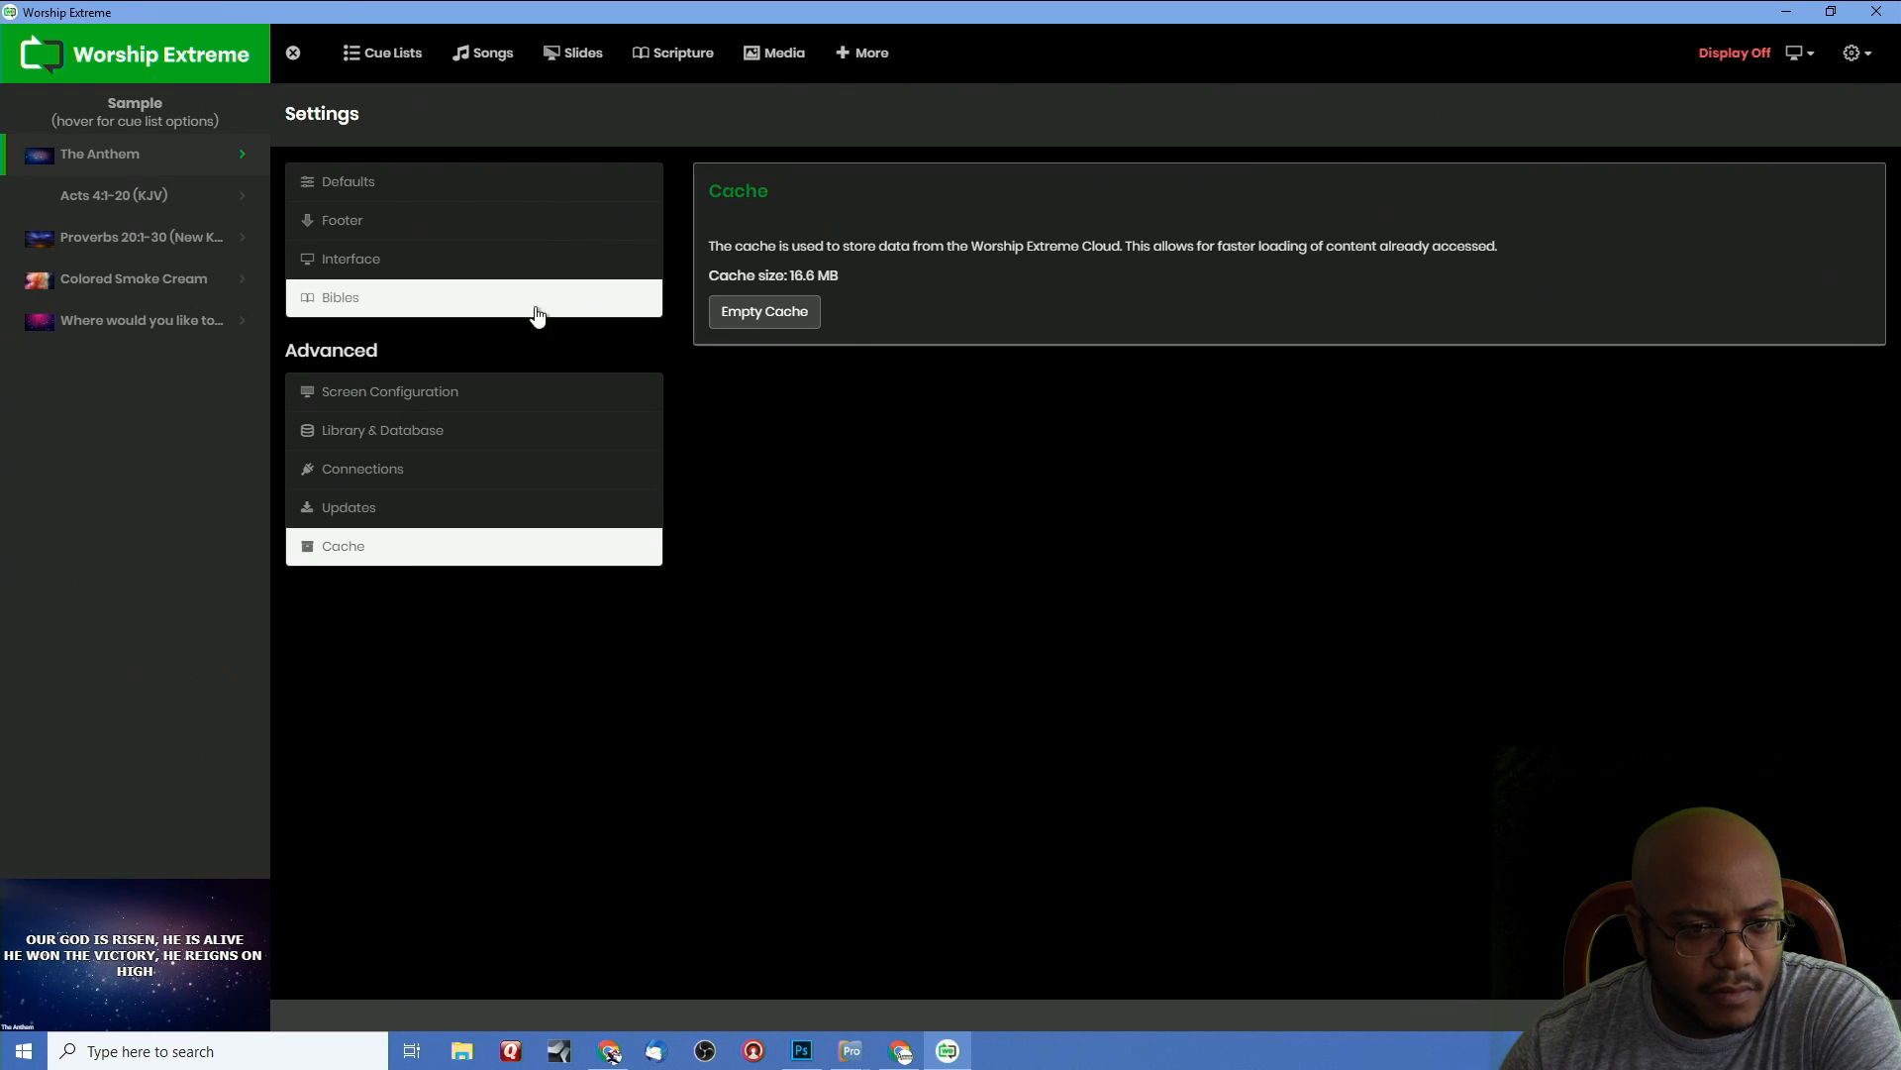
click(393, 185)
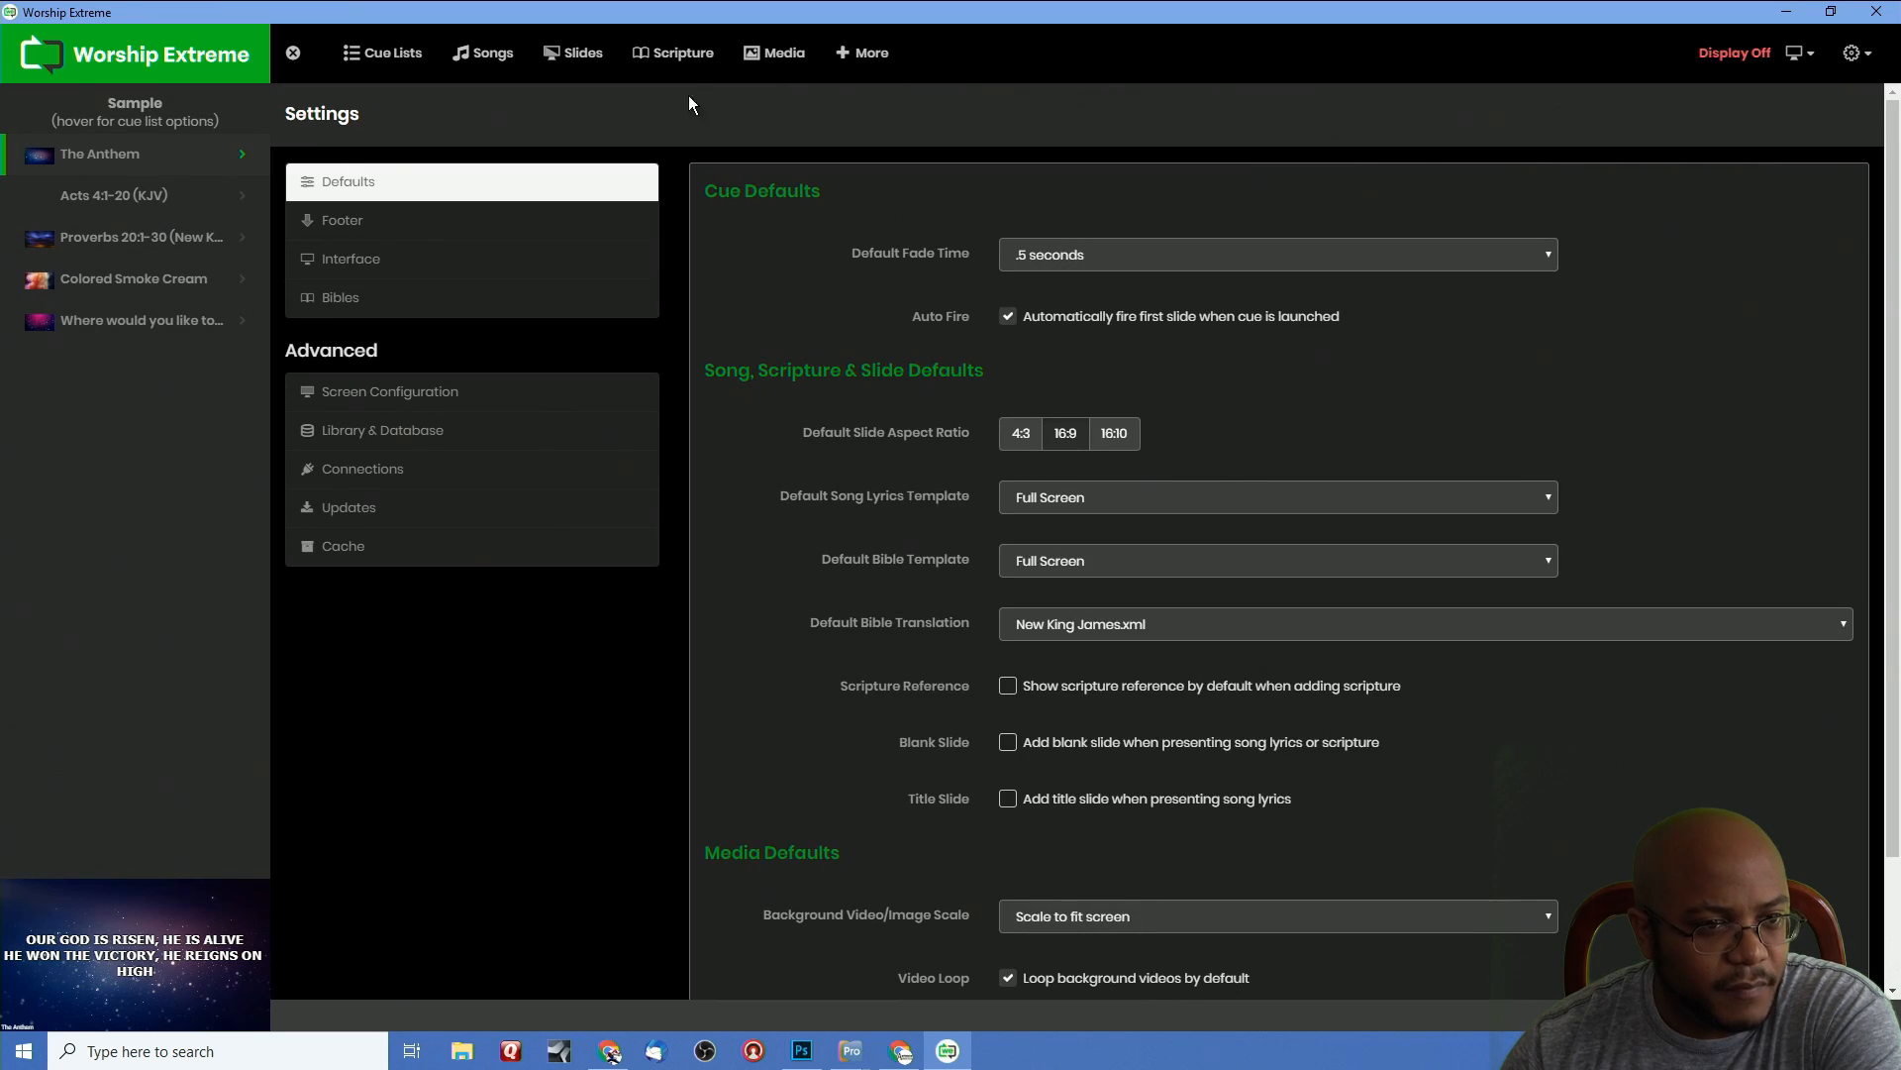
Generate the song usage report for 05/20/2019 to 06/20/2019, export it as a CSV, and close the exported spreadsheet
click(852, 59)
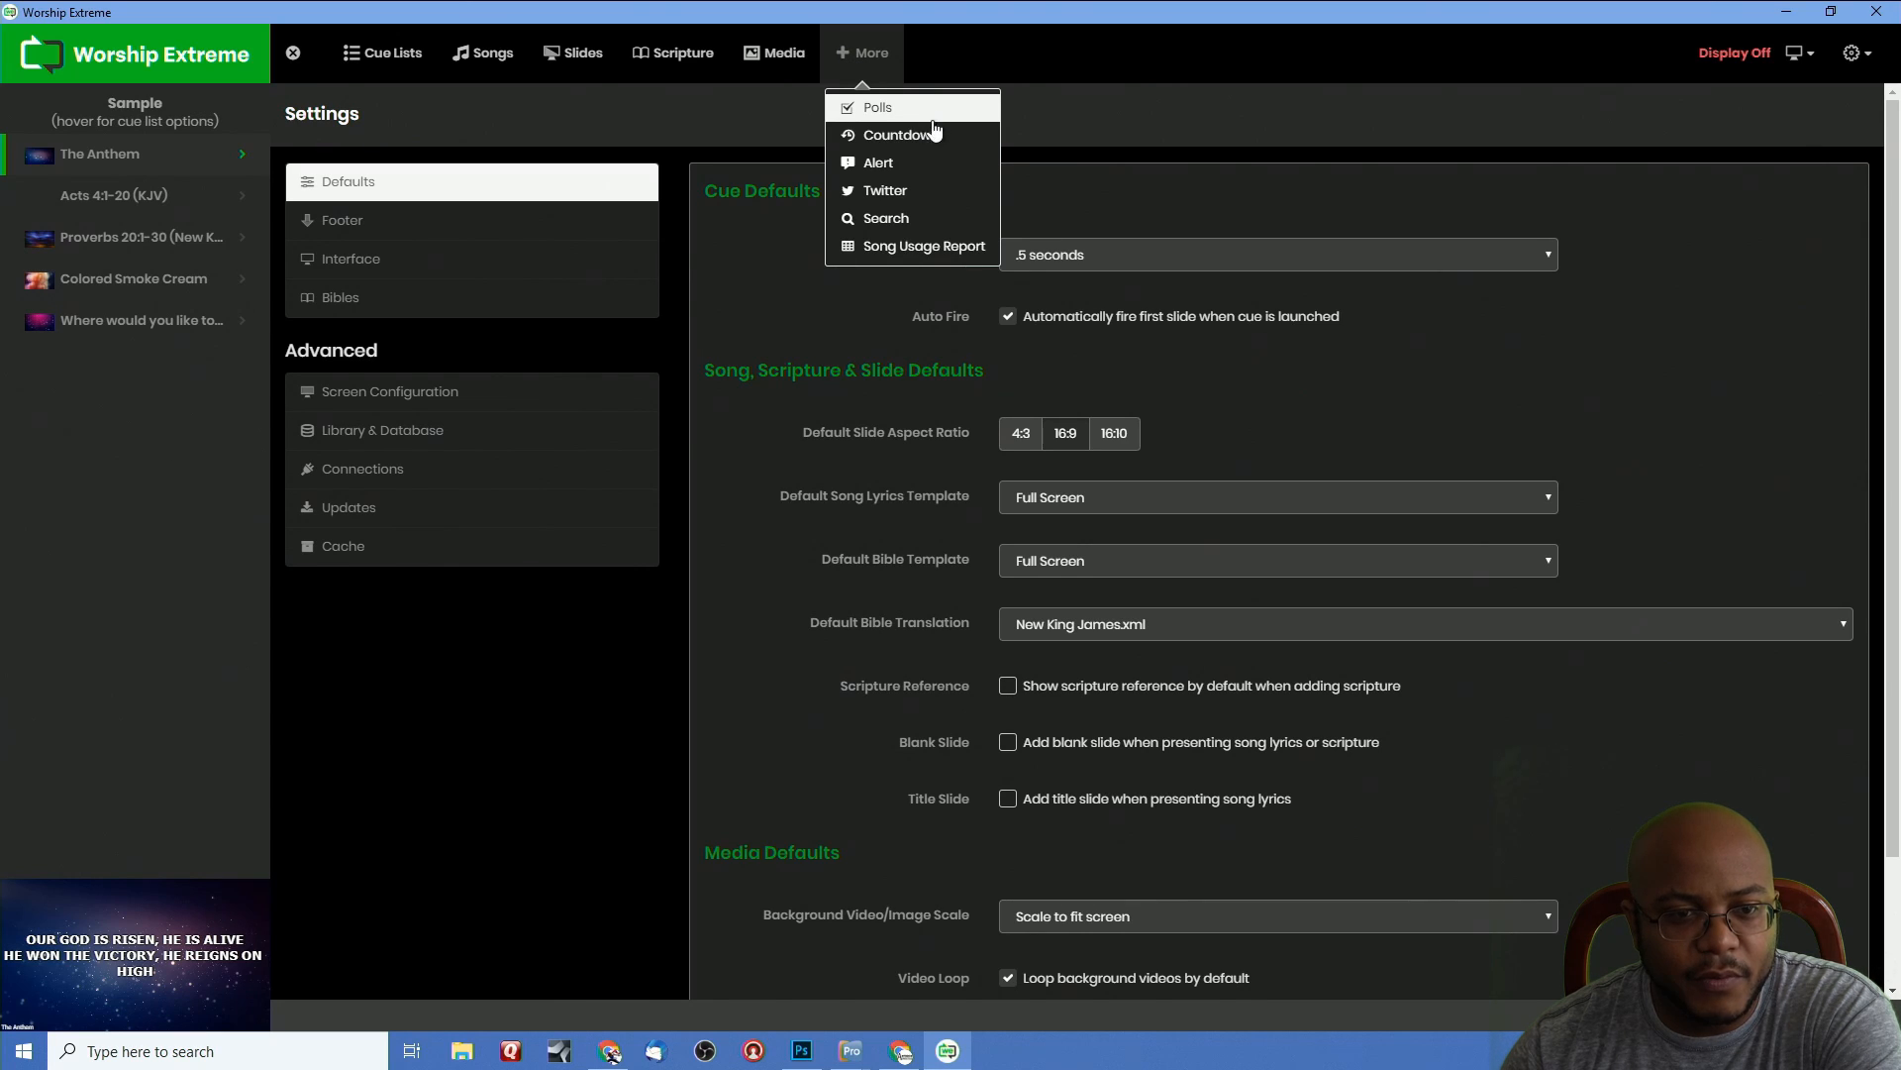
click(934, 251)
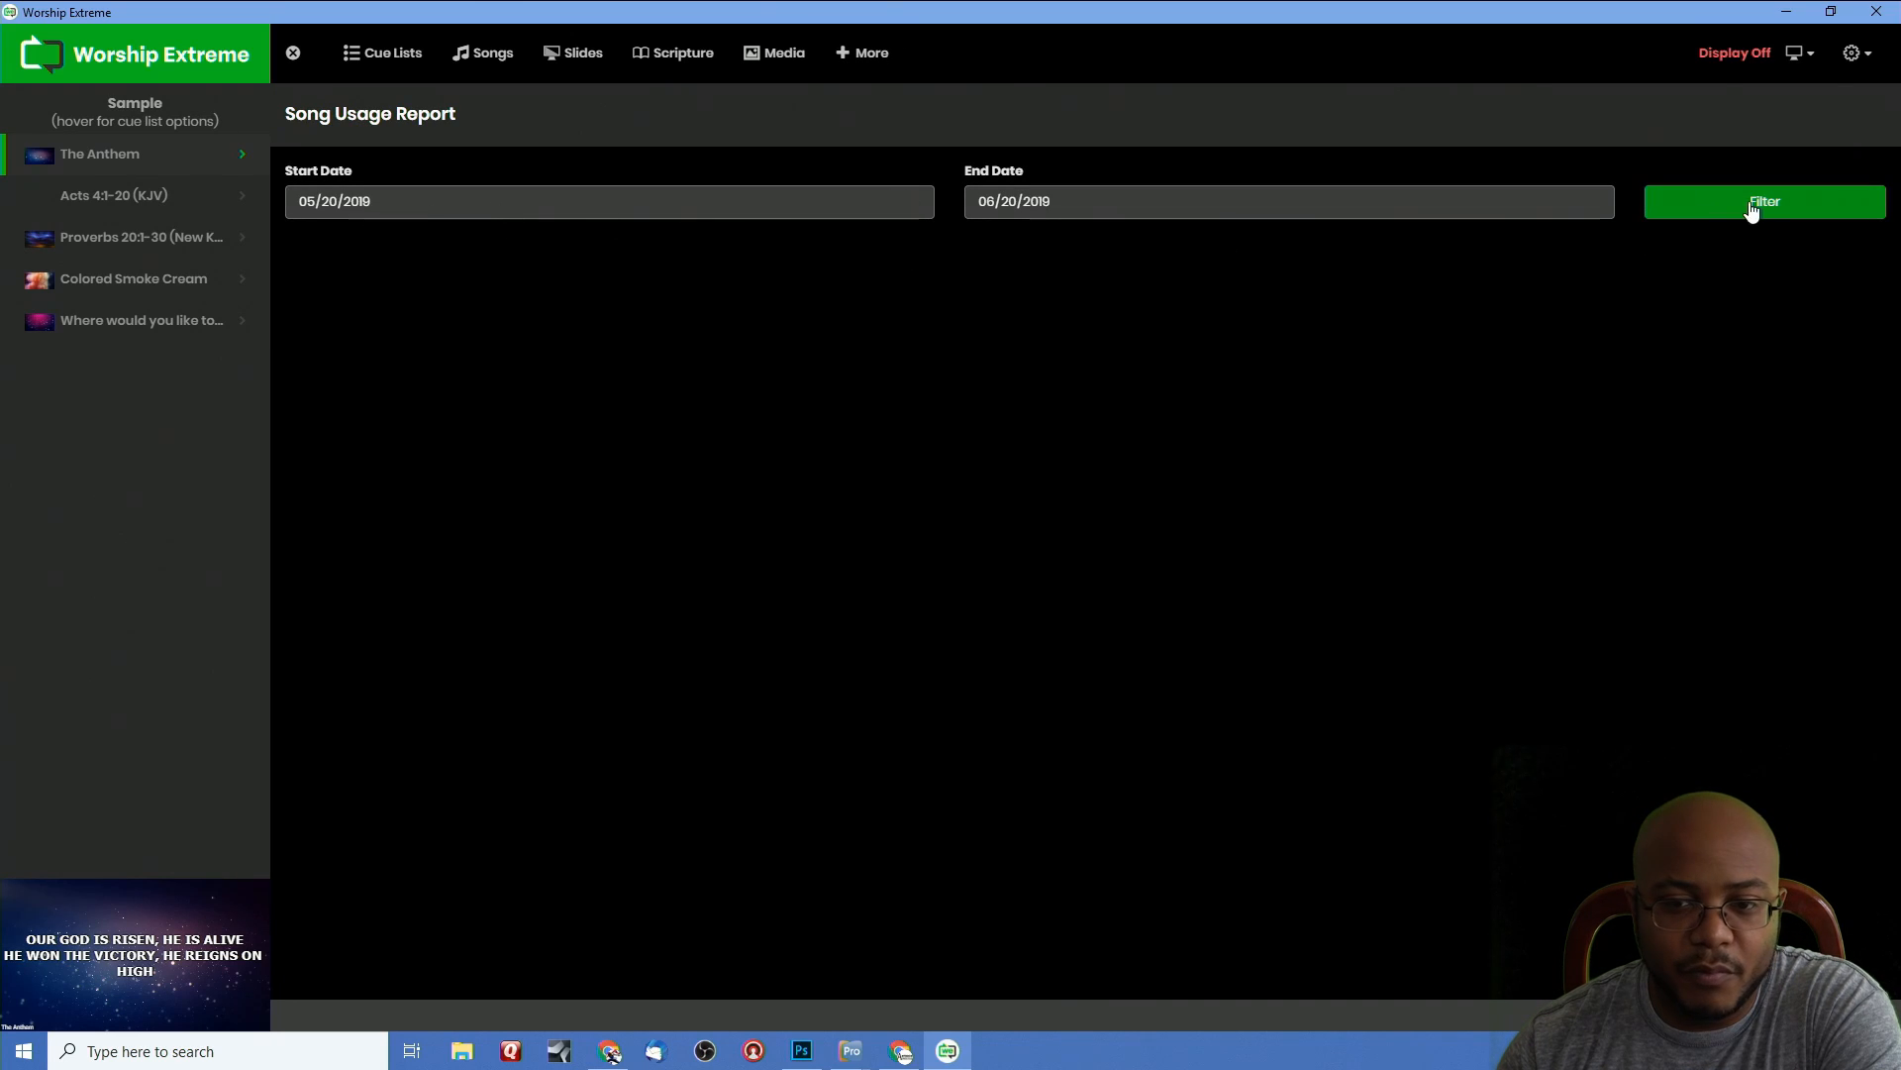
click(1723, 208)
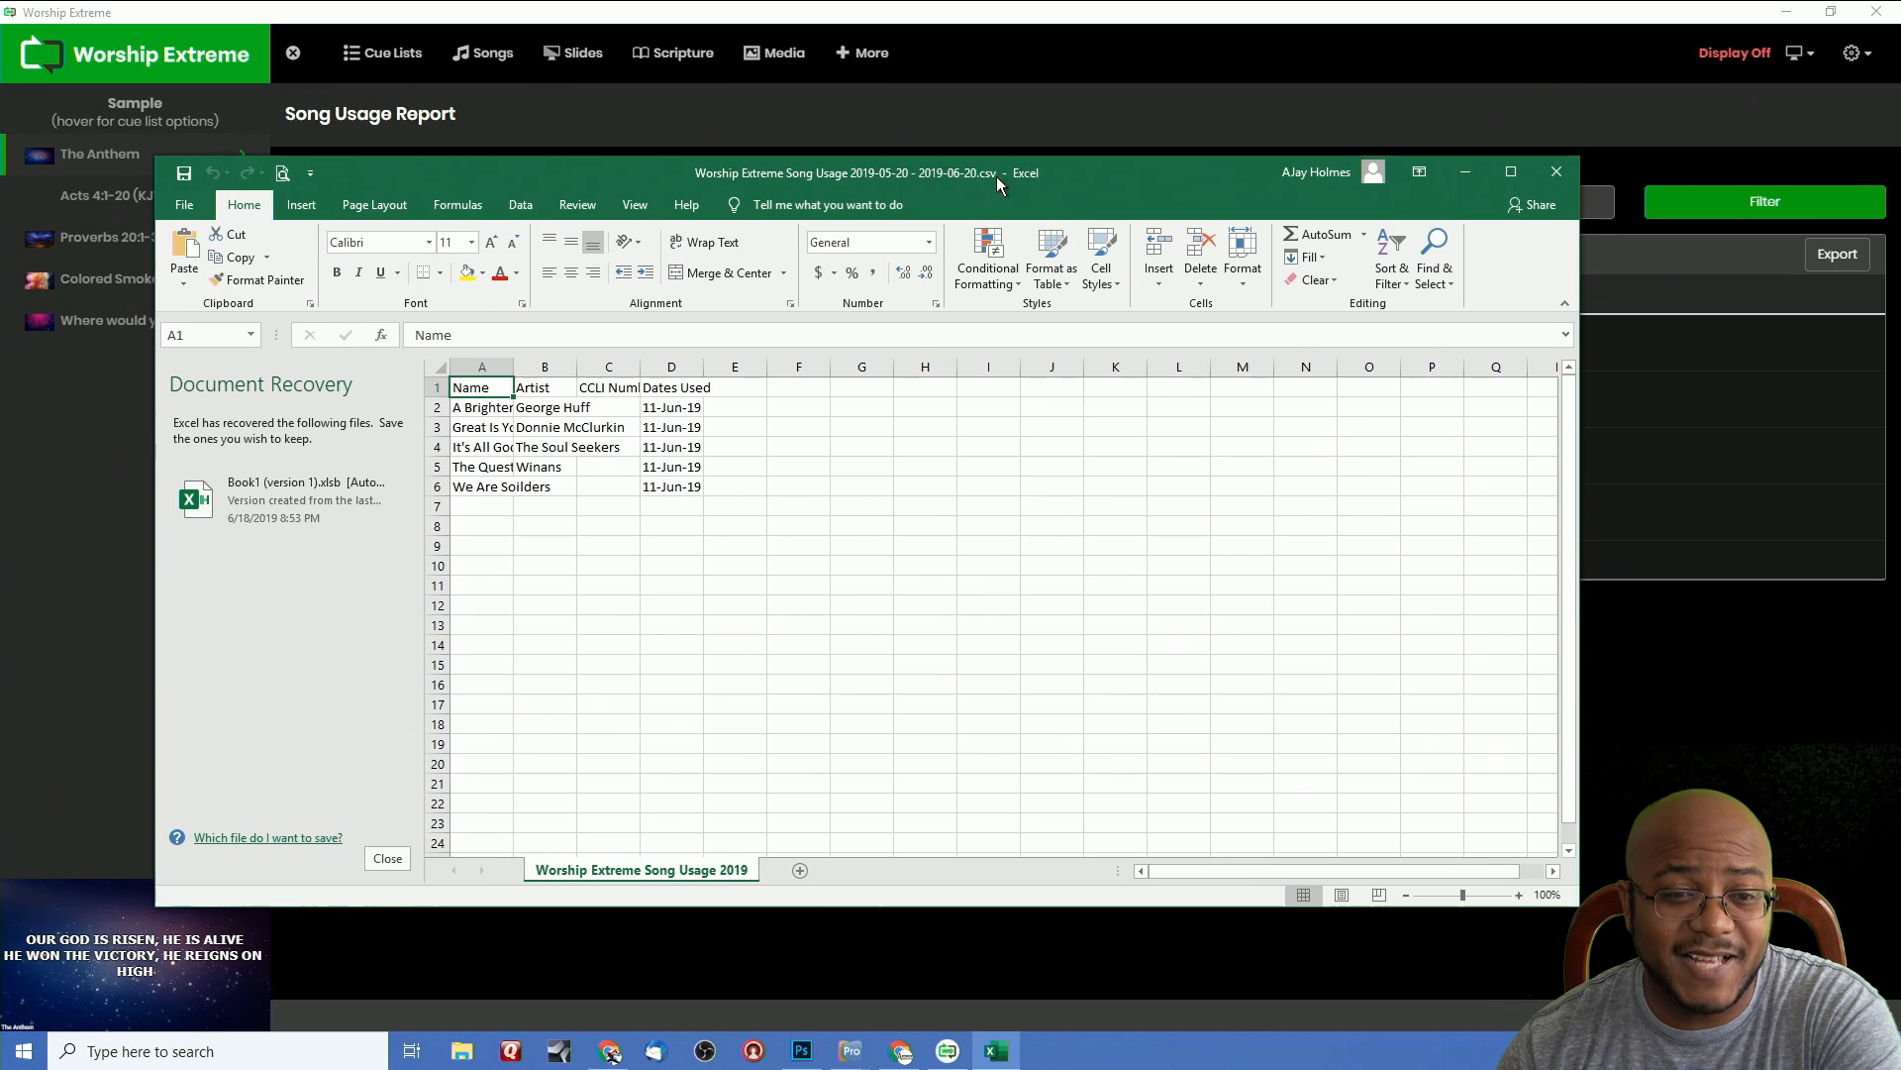
click(1552, 180)
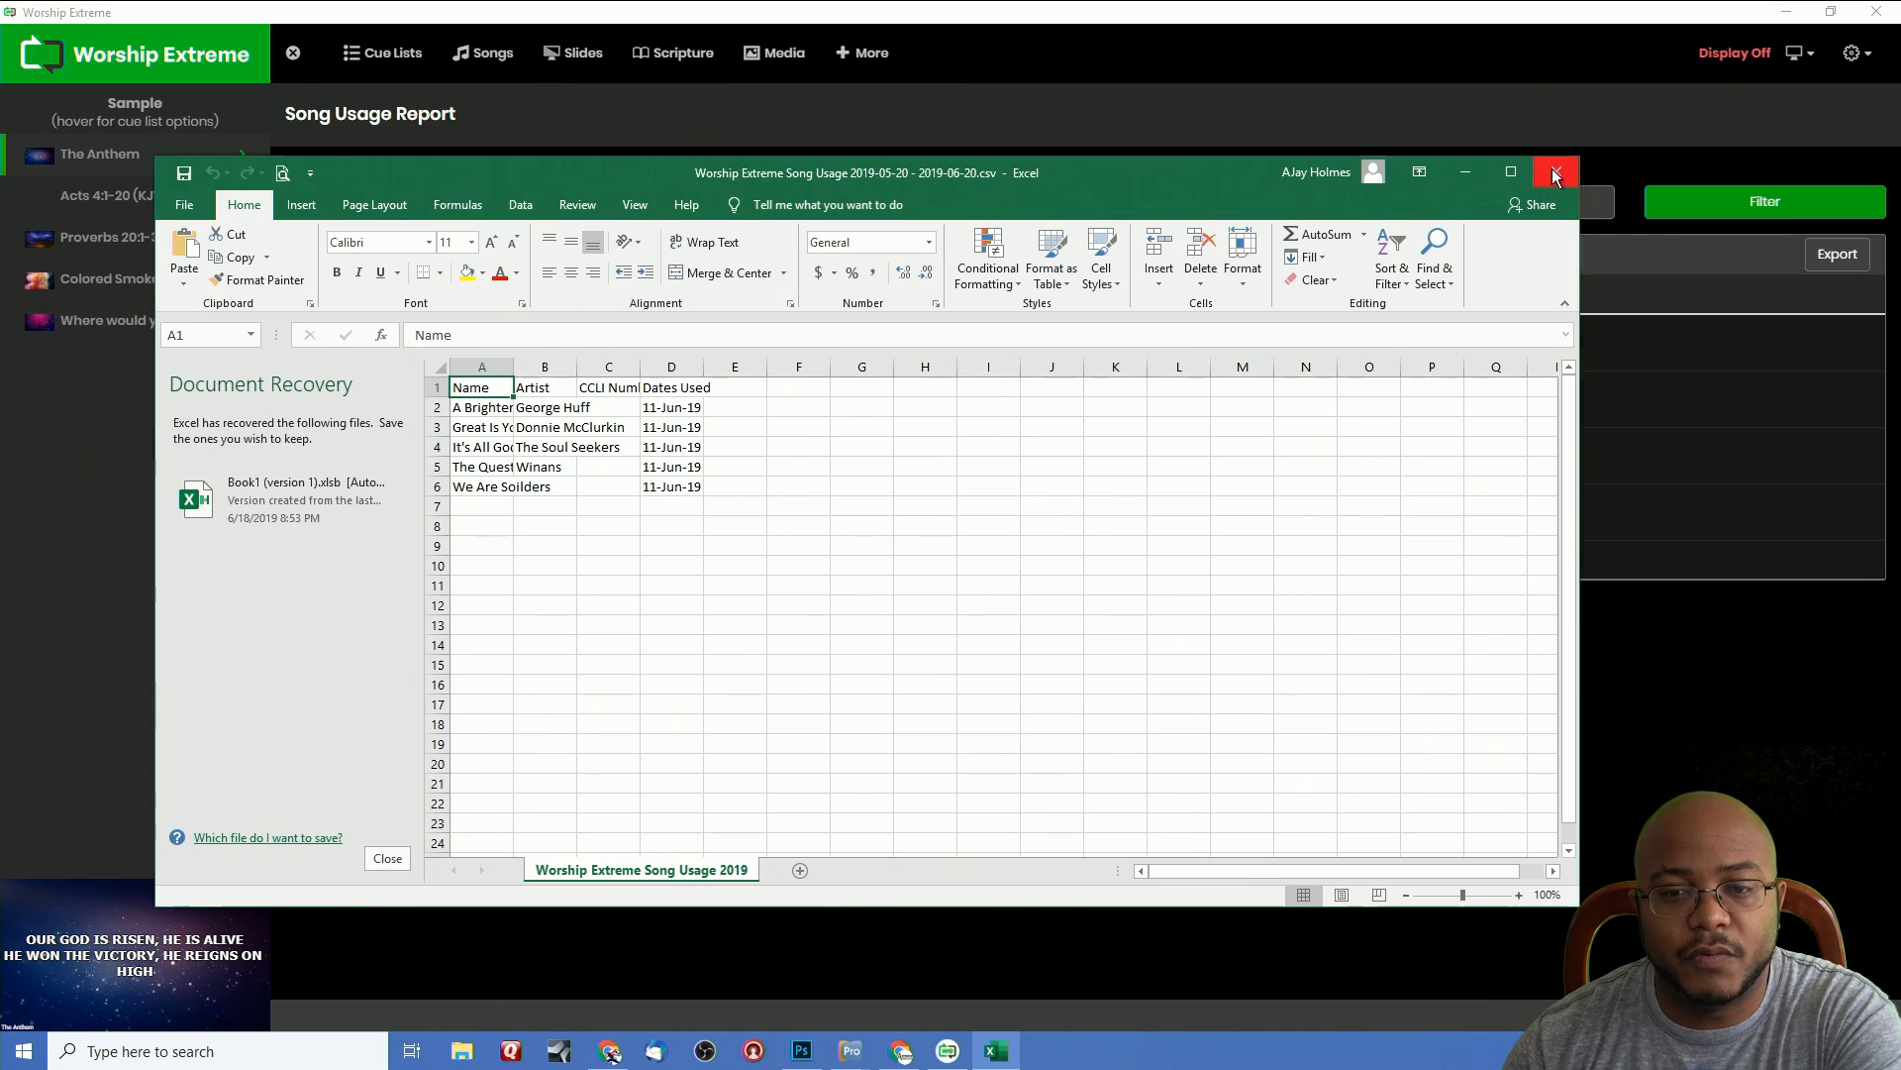
click(652, 464)
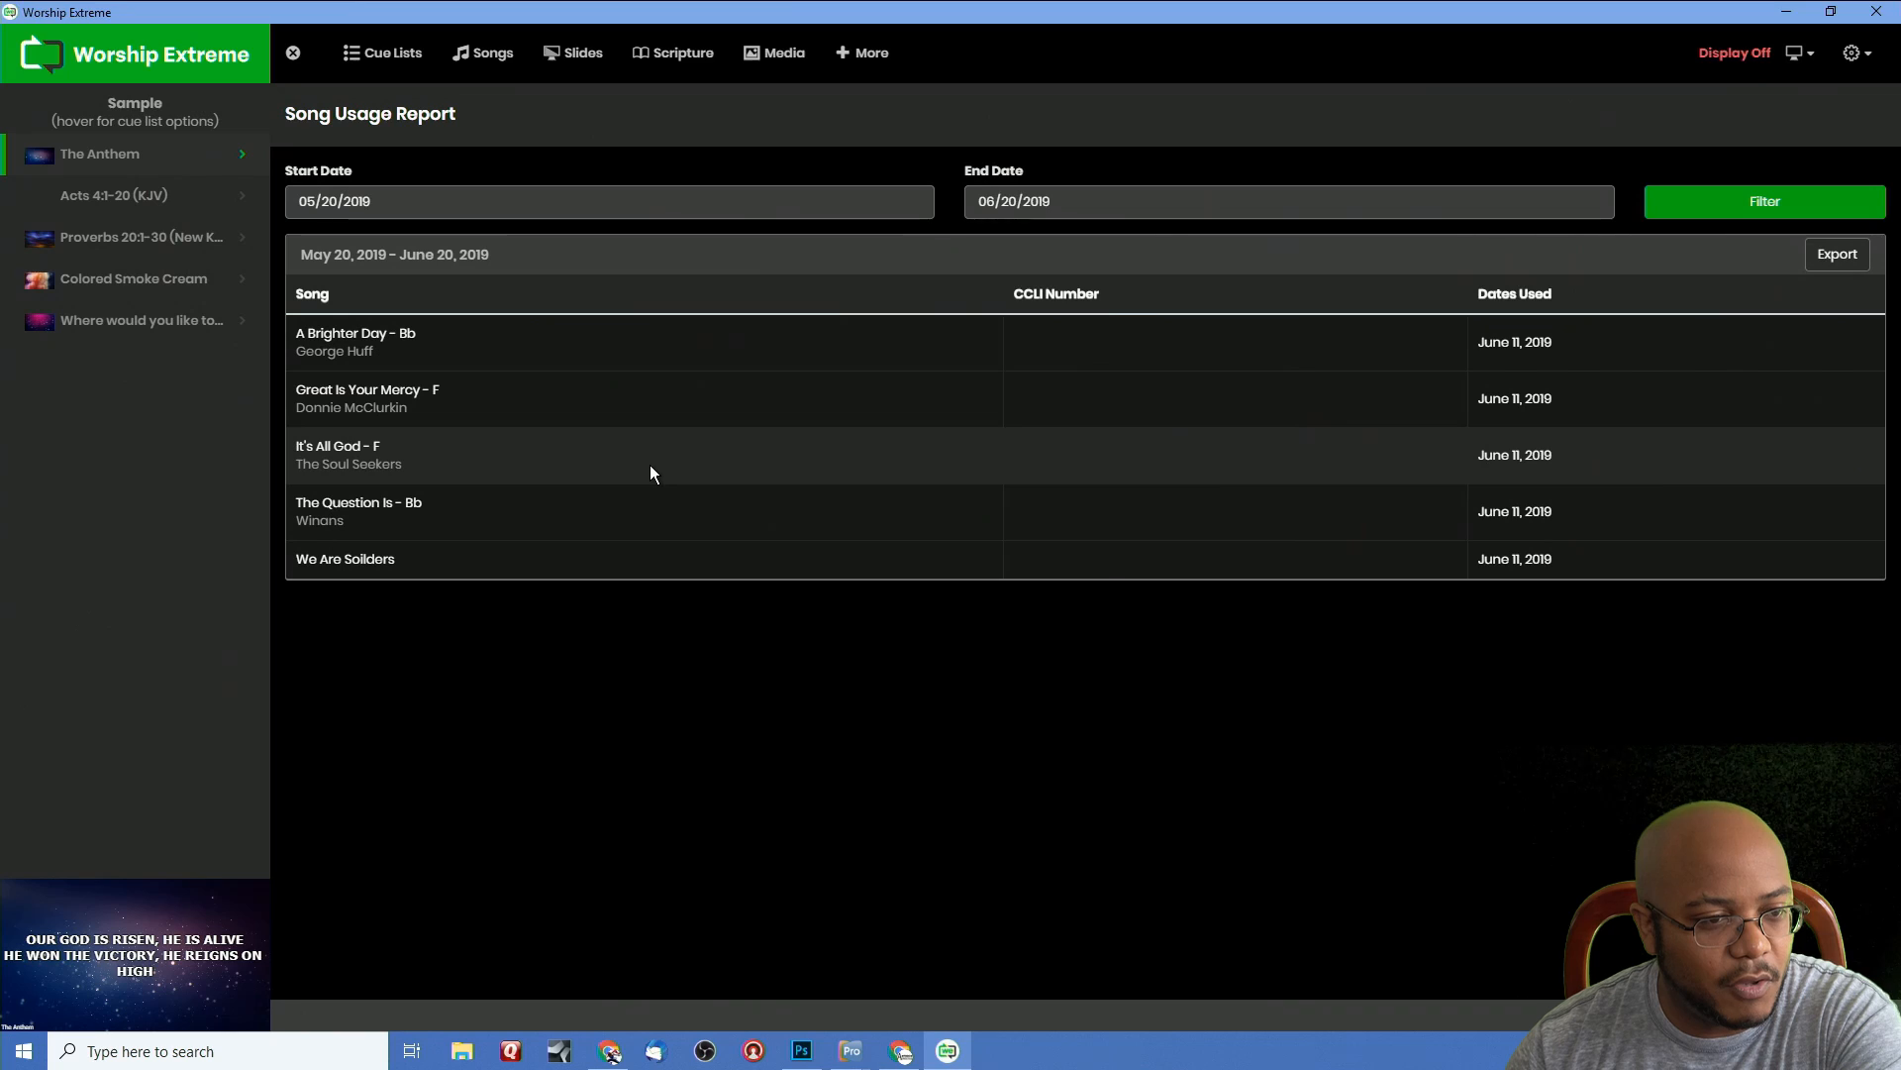
Look through the slide and song libraries and open the SongSelect account connection with its license agreement
click(872, 62)
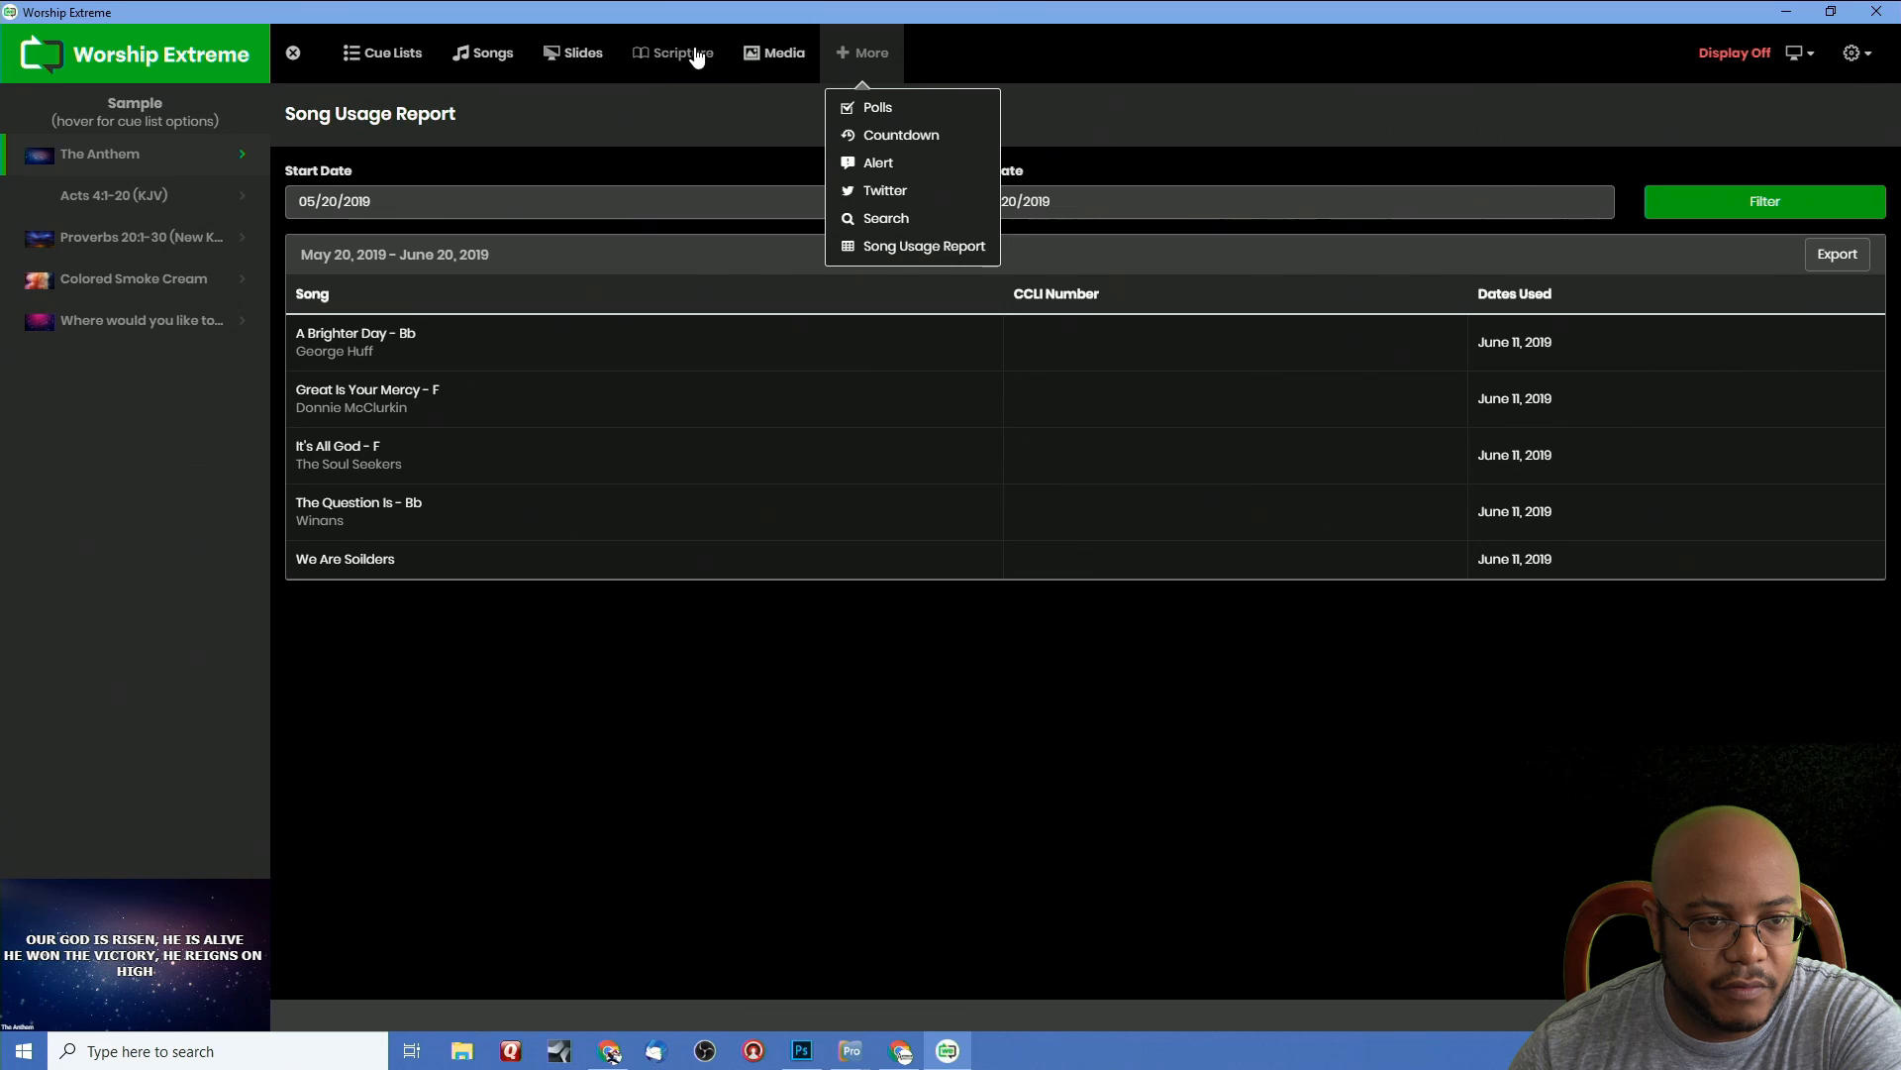
click(590, 57)
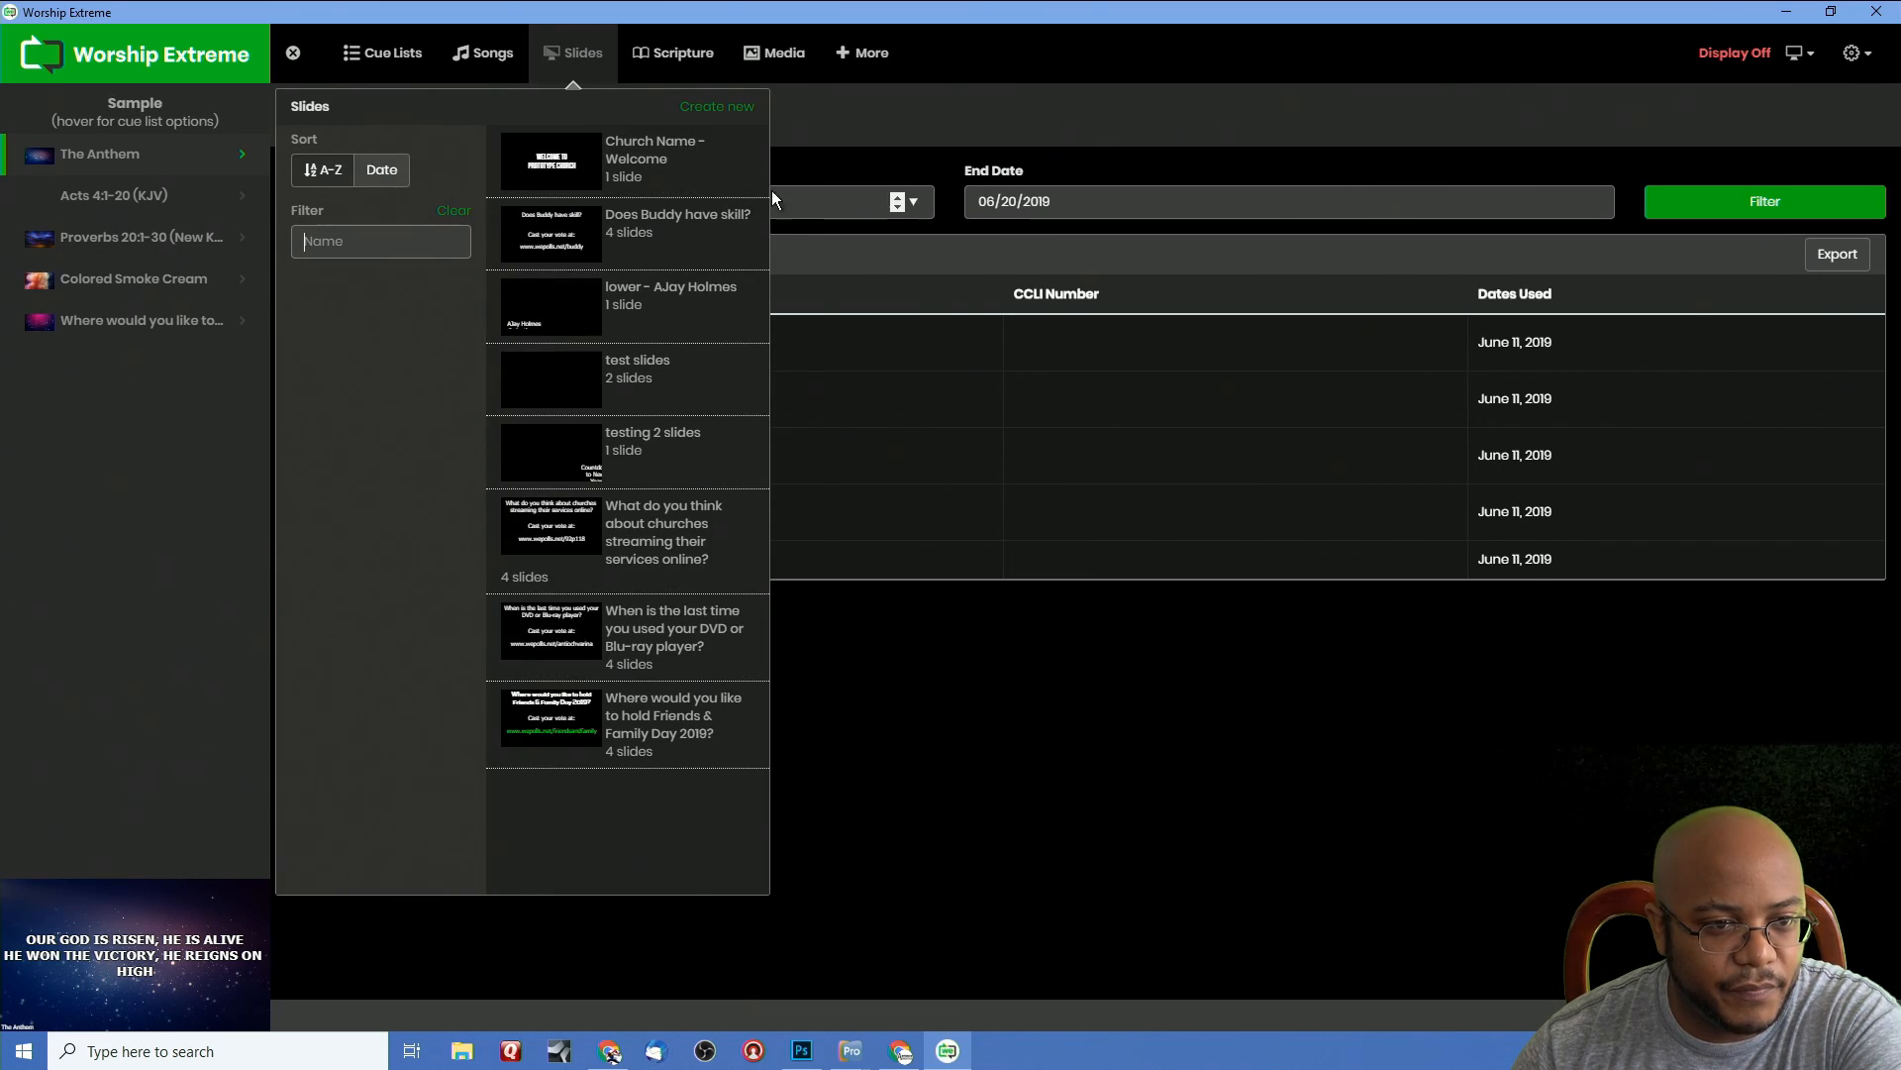
click(492, 67)
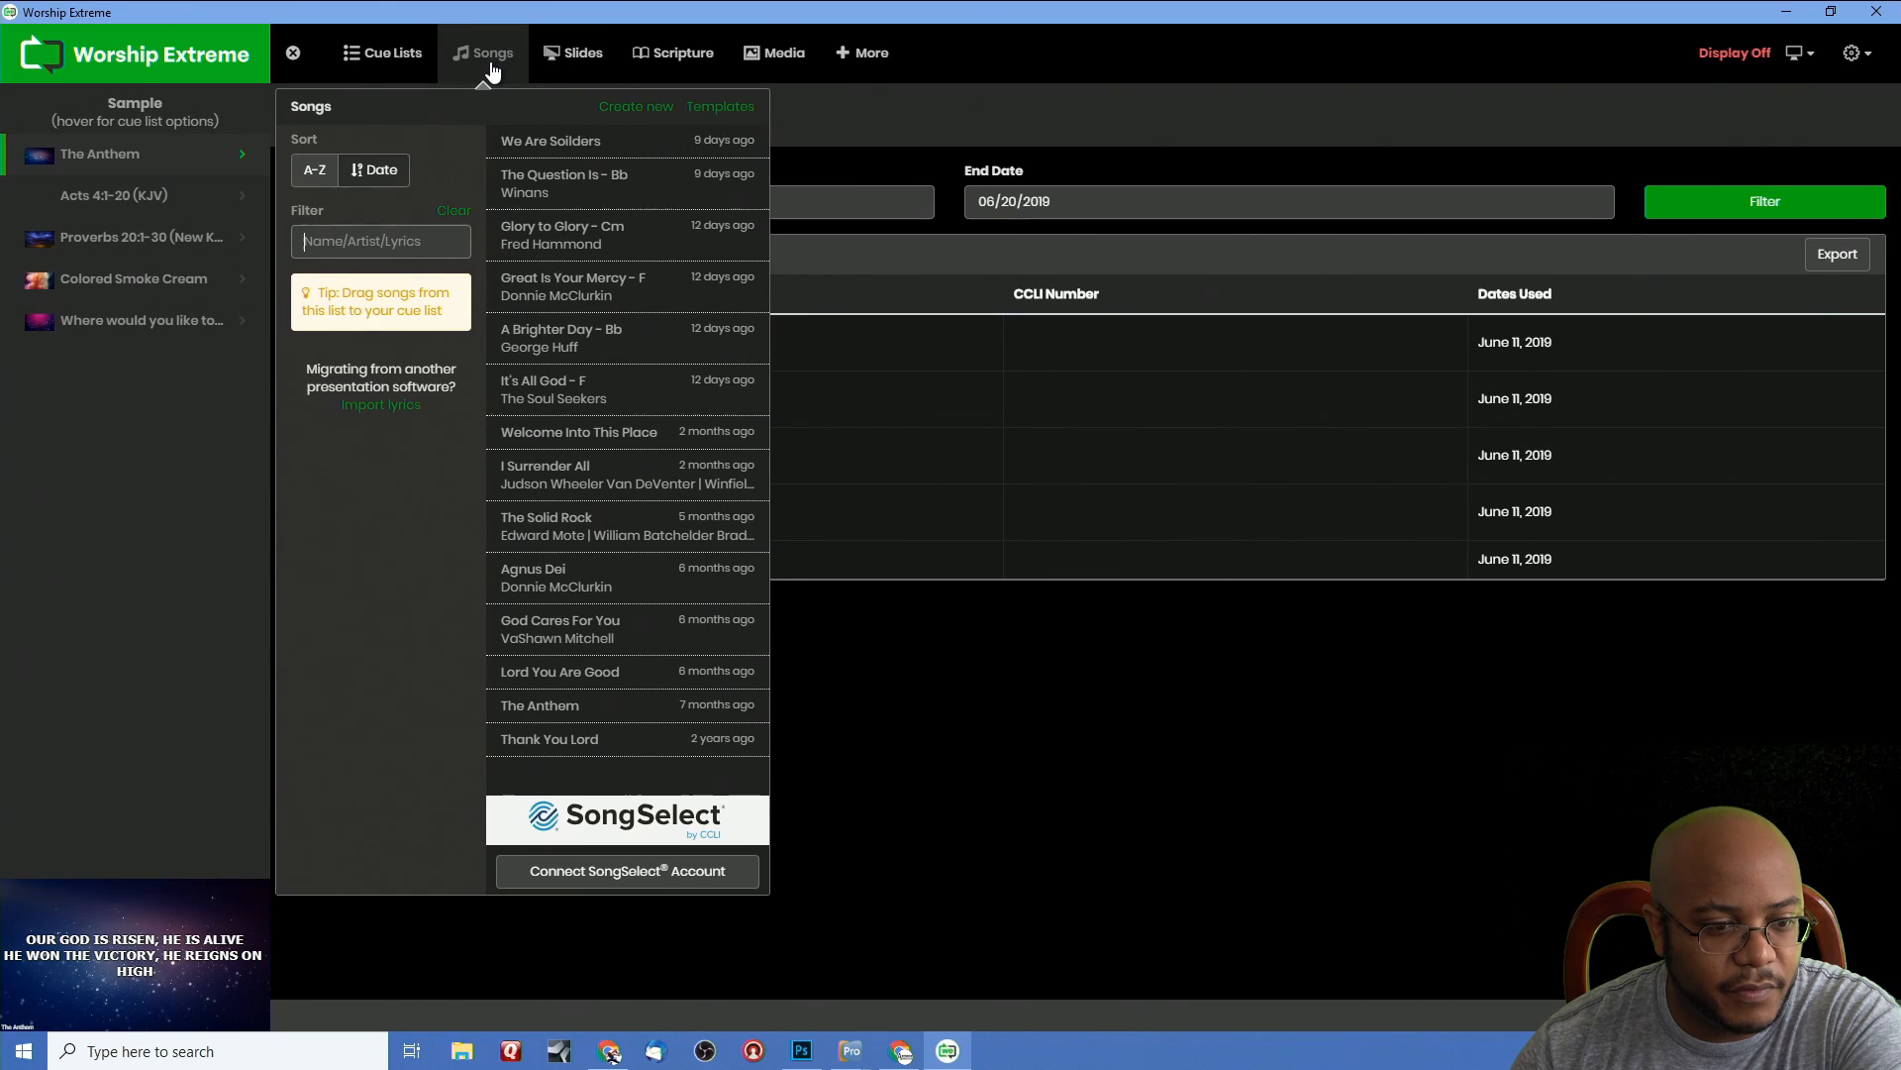
click(636, 870)
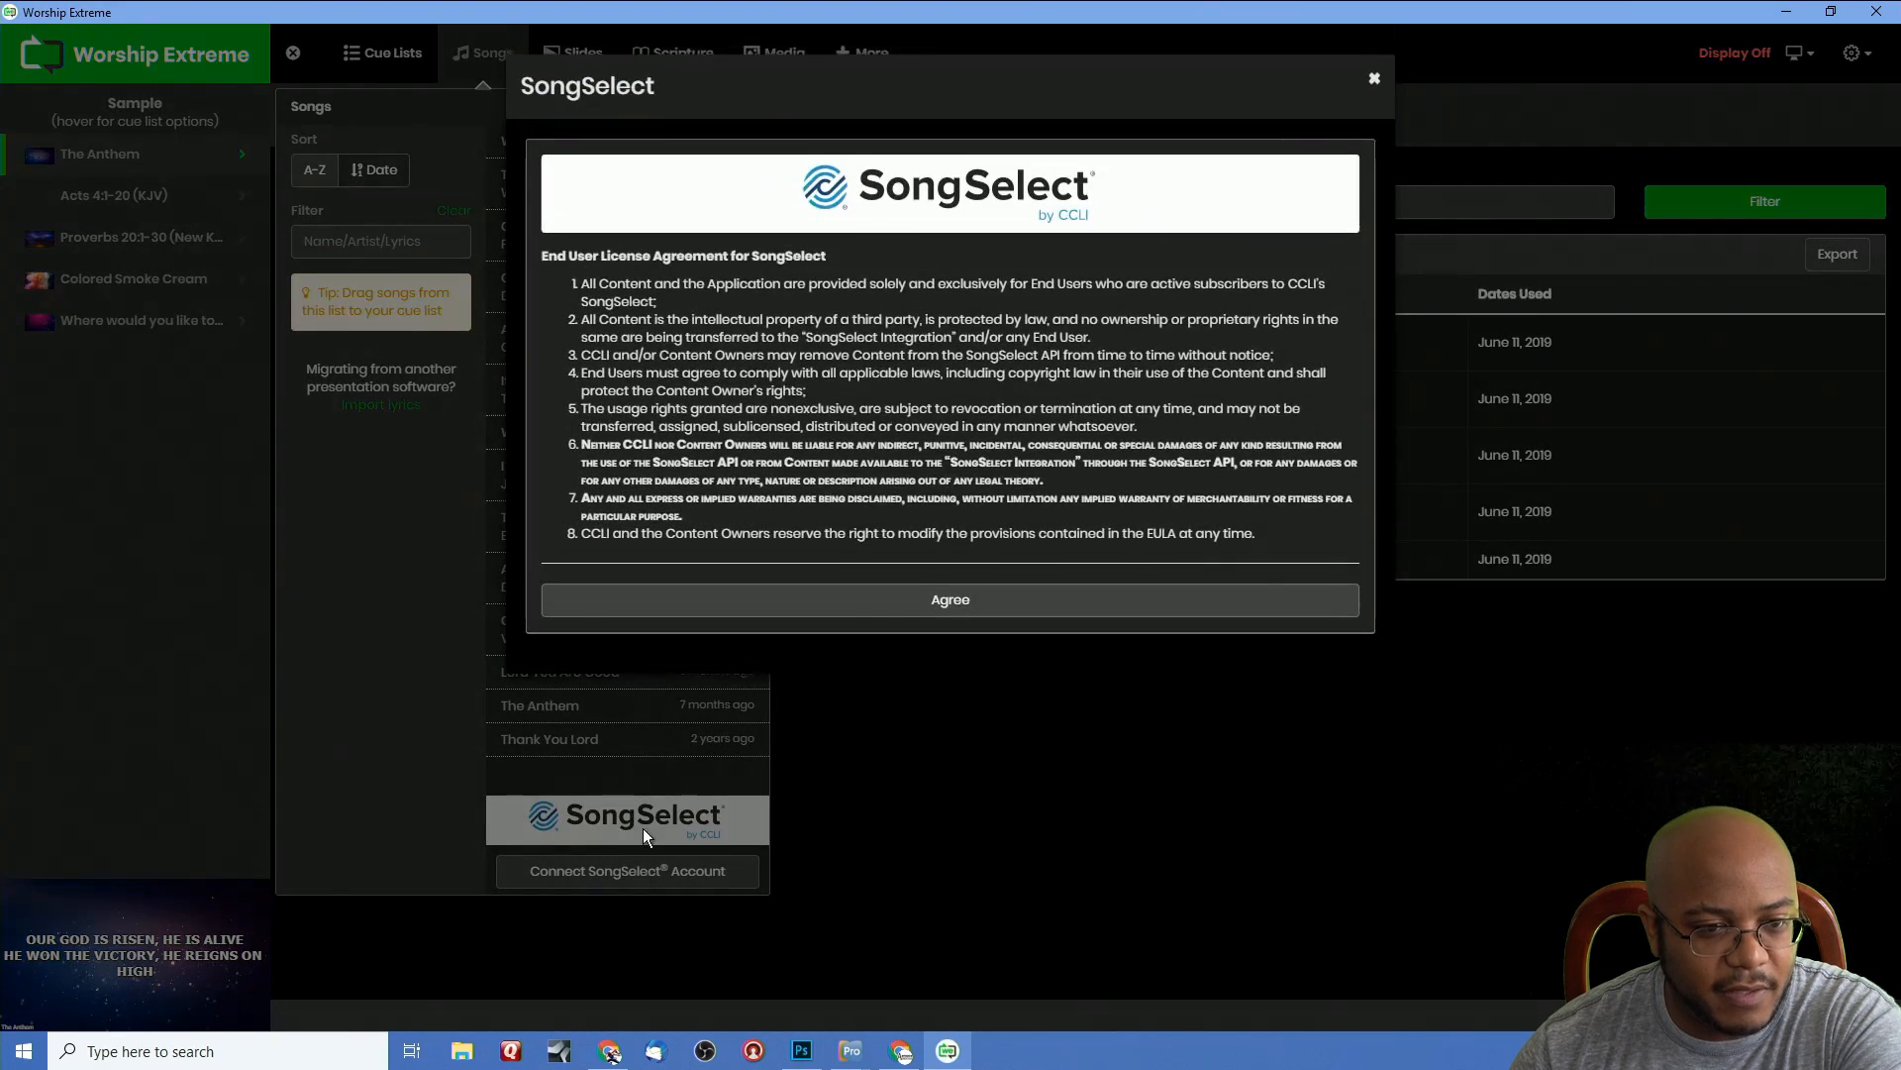
Agree to the SongSelect license to bring up its sign-in window, and close the sign-in and the SongSelect dialog without signing in
click(1004, 602)
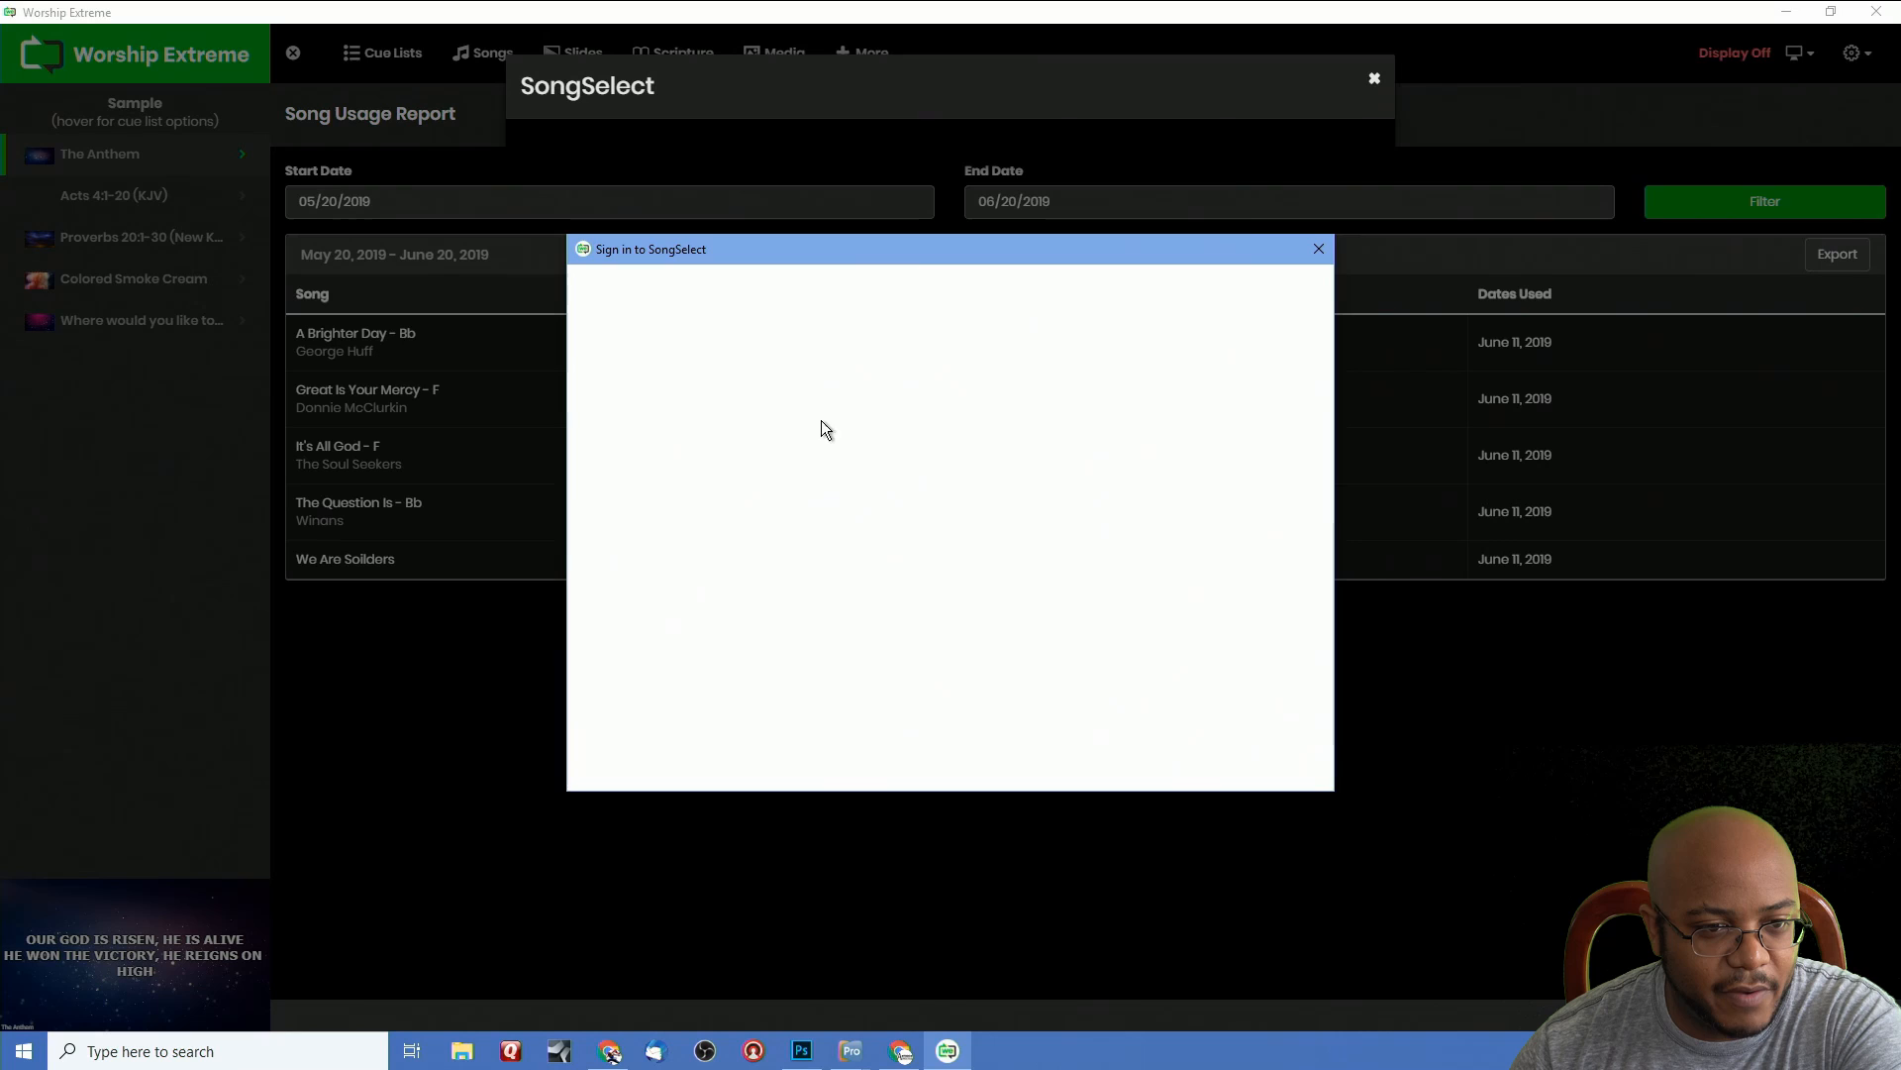
click(1318, 249)
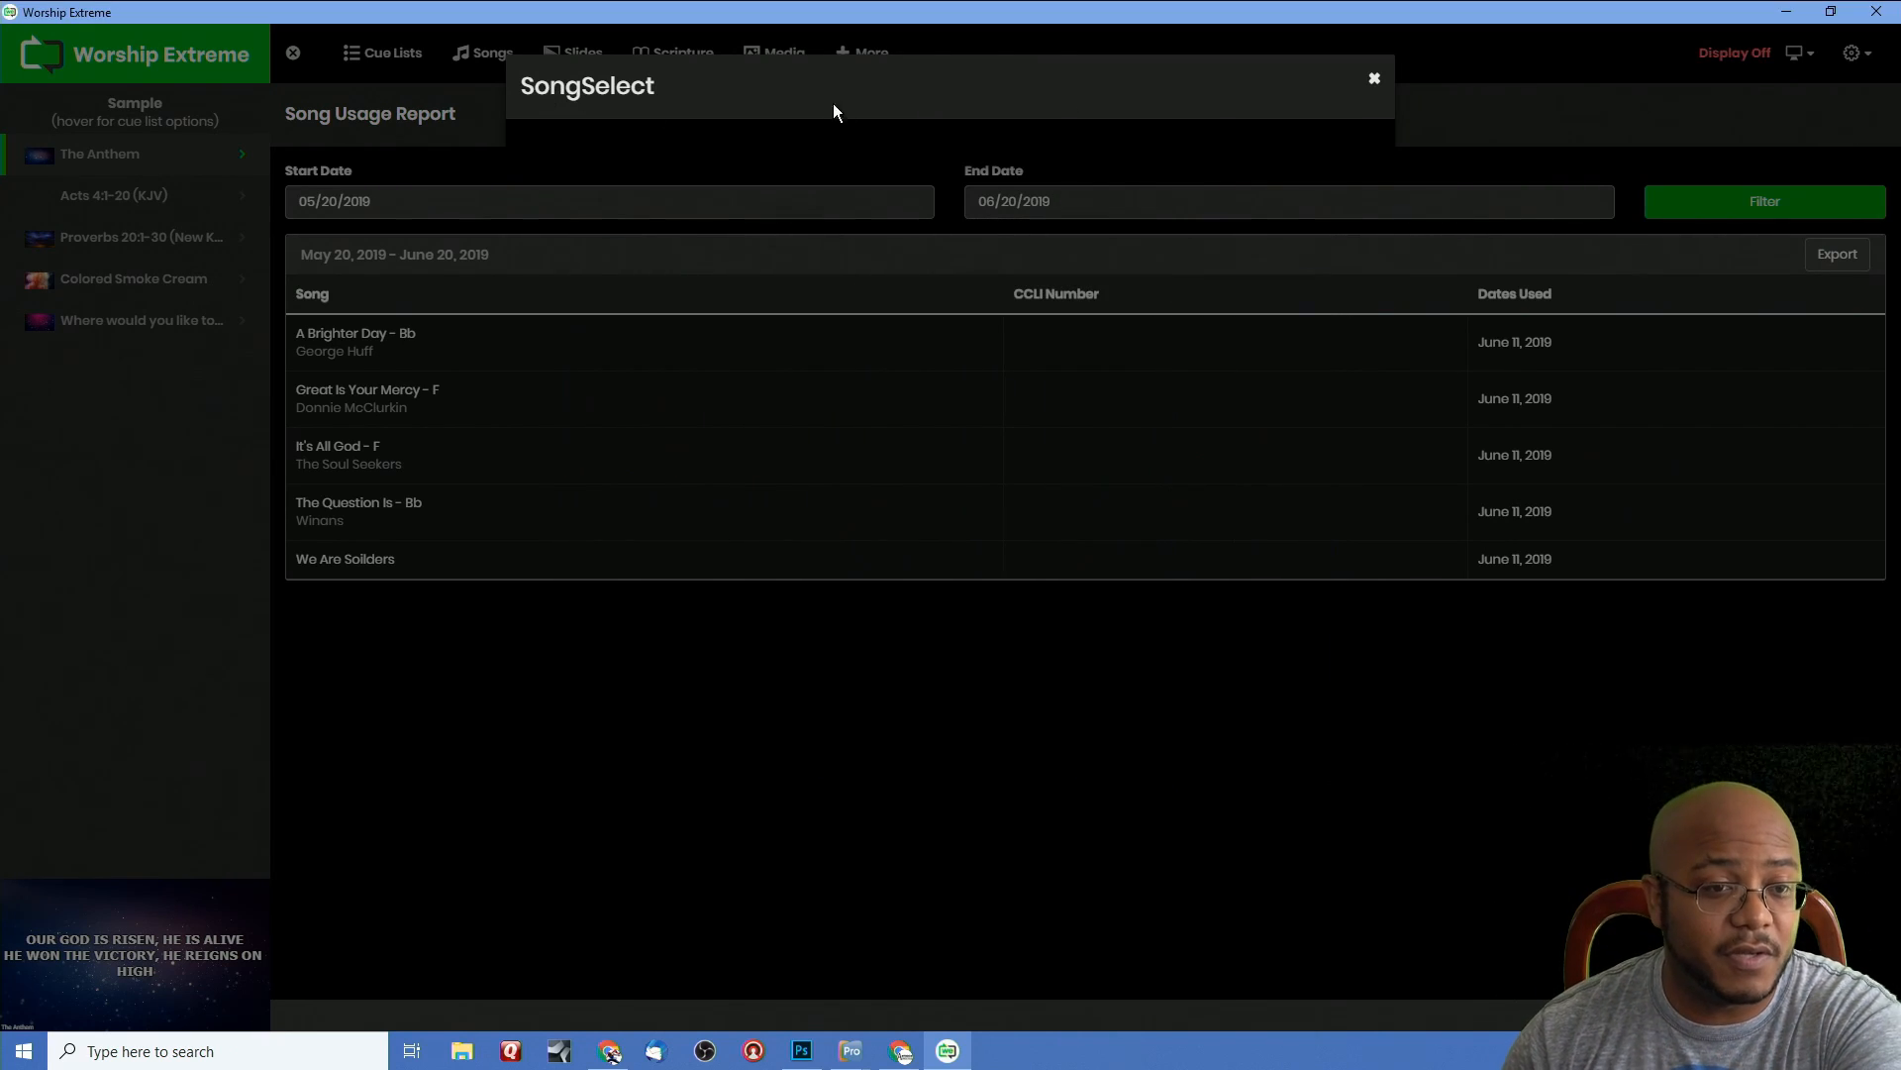
click(1373, 78)
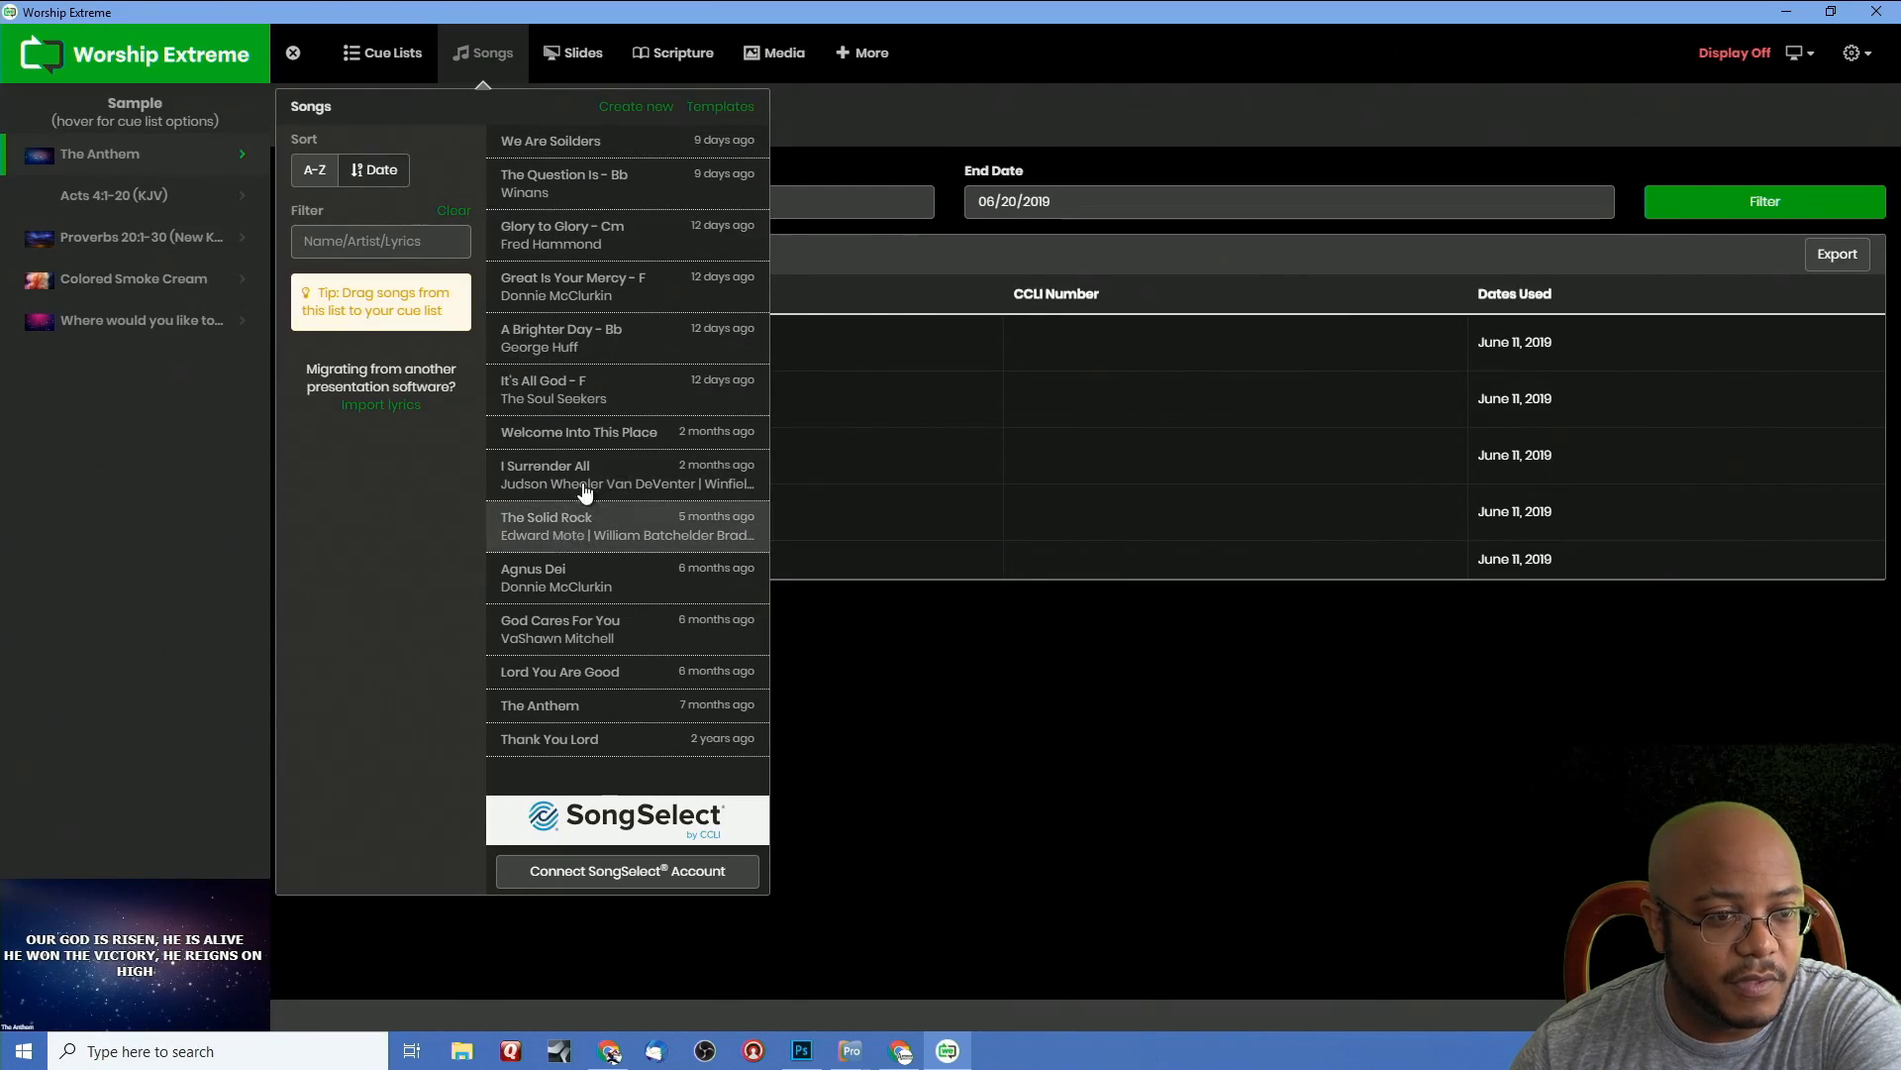
Look over the available cue lists and clear both the foreground and background of the presentation output at once
click(409, 57)
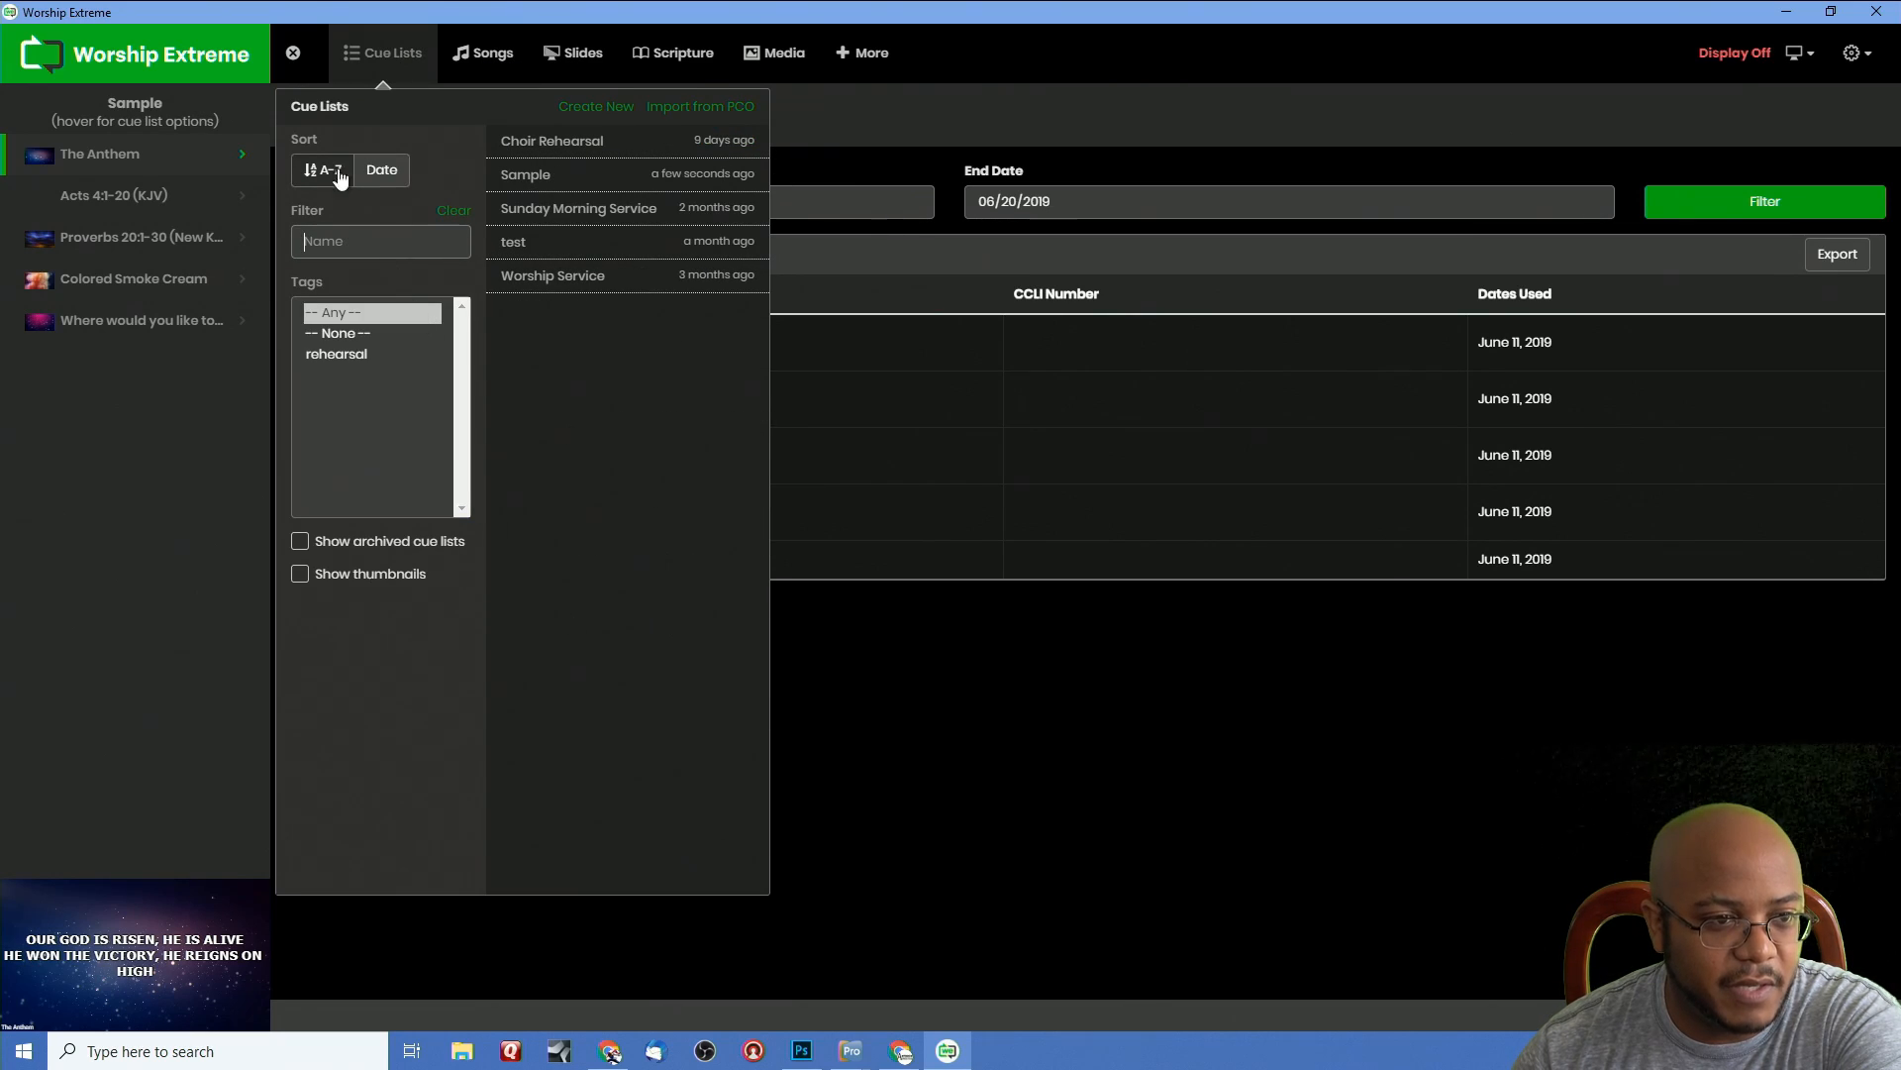
click(294, 54)
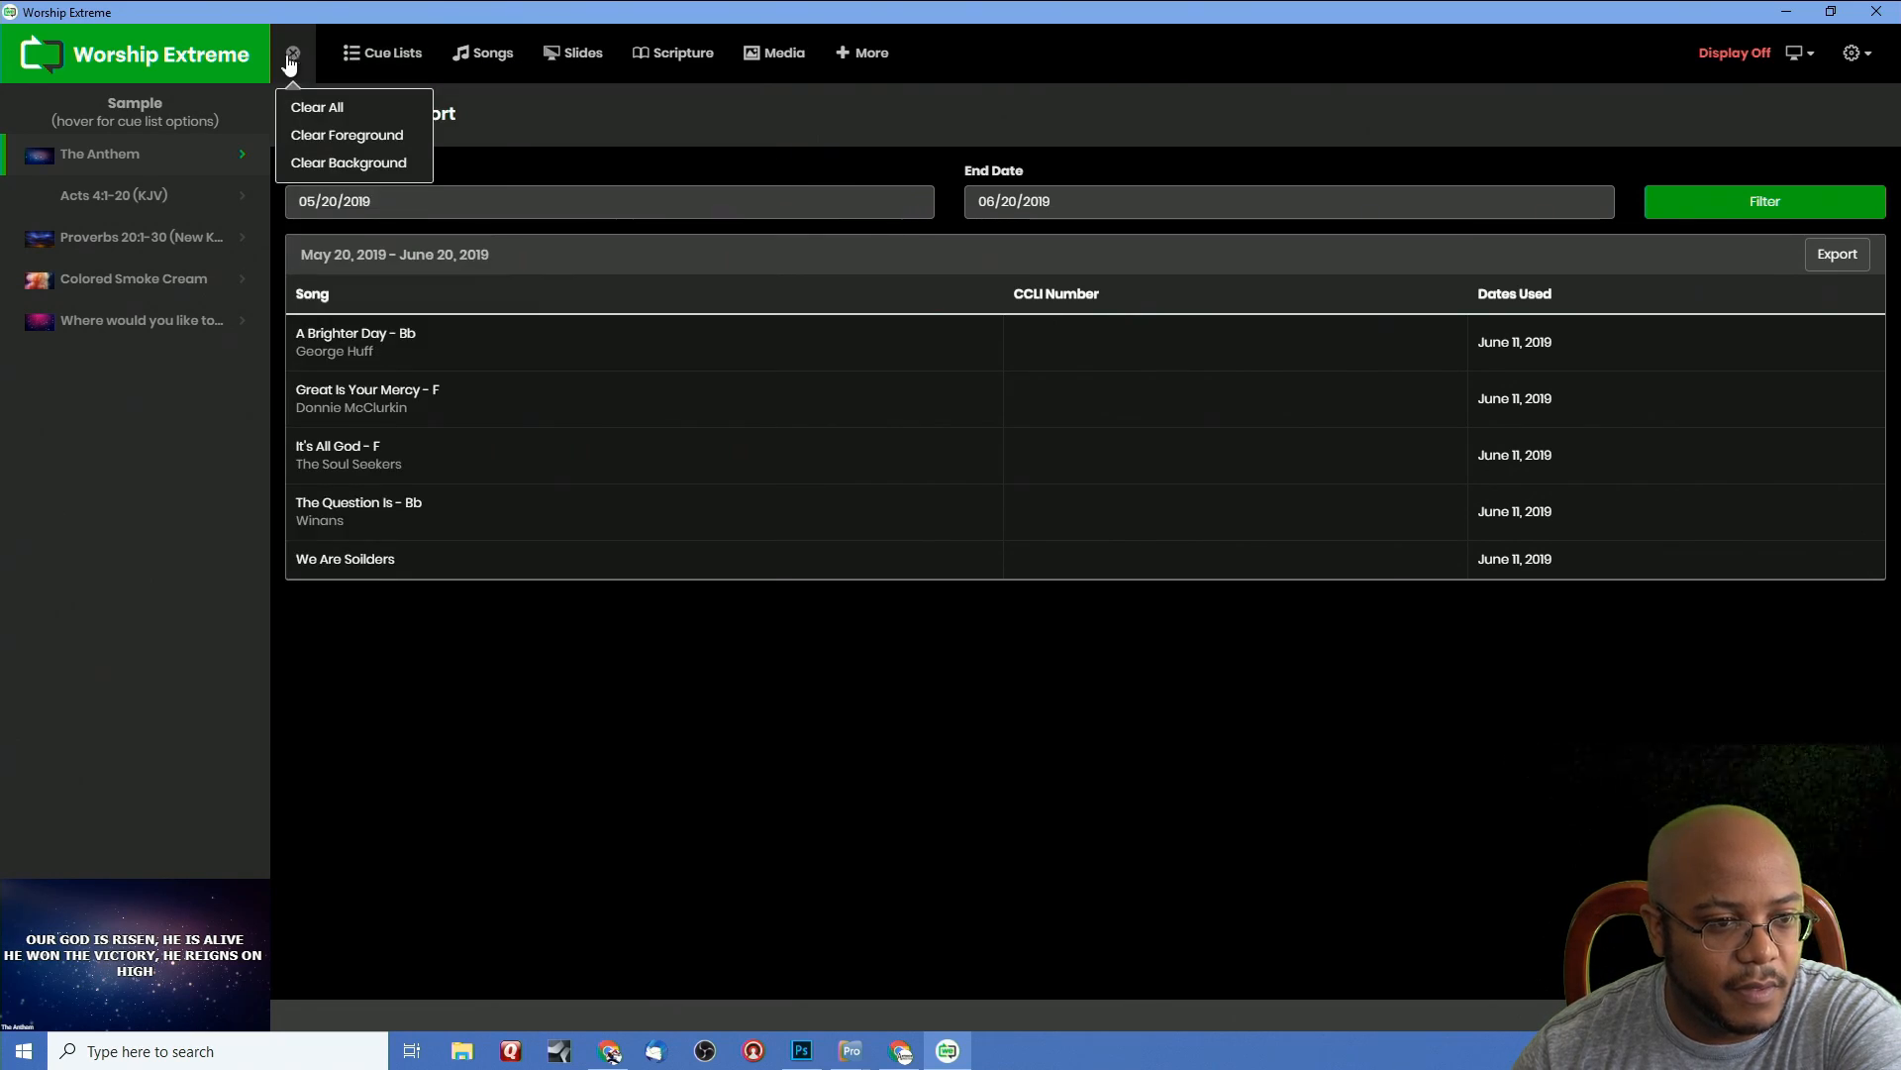
click(315, 107)
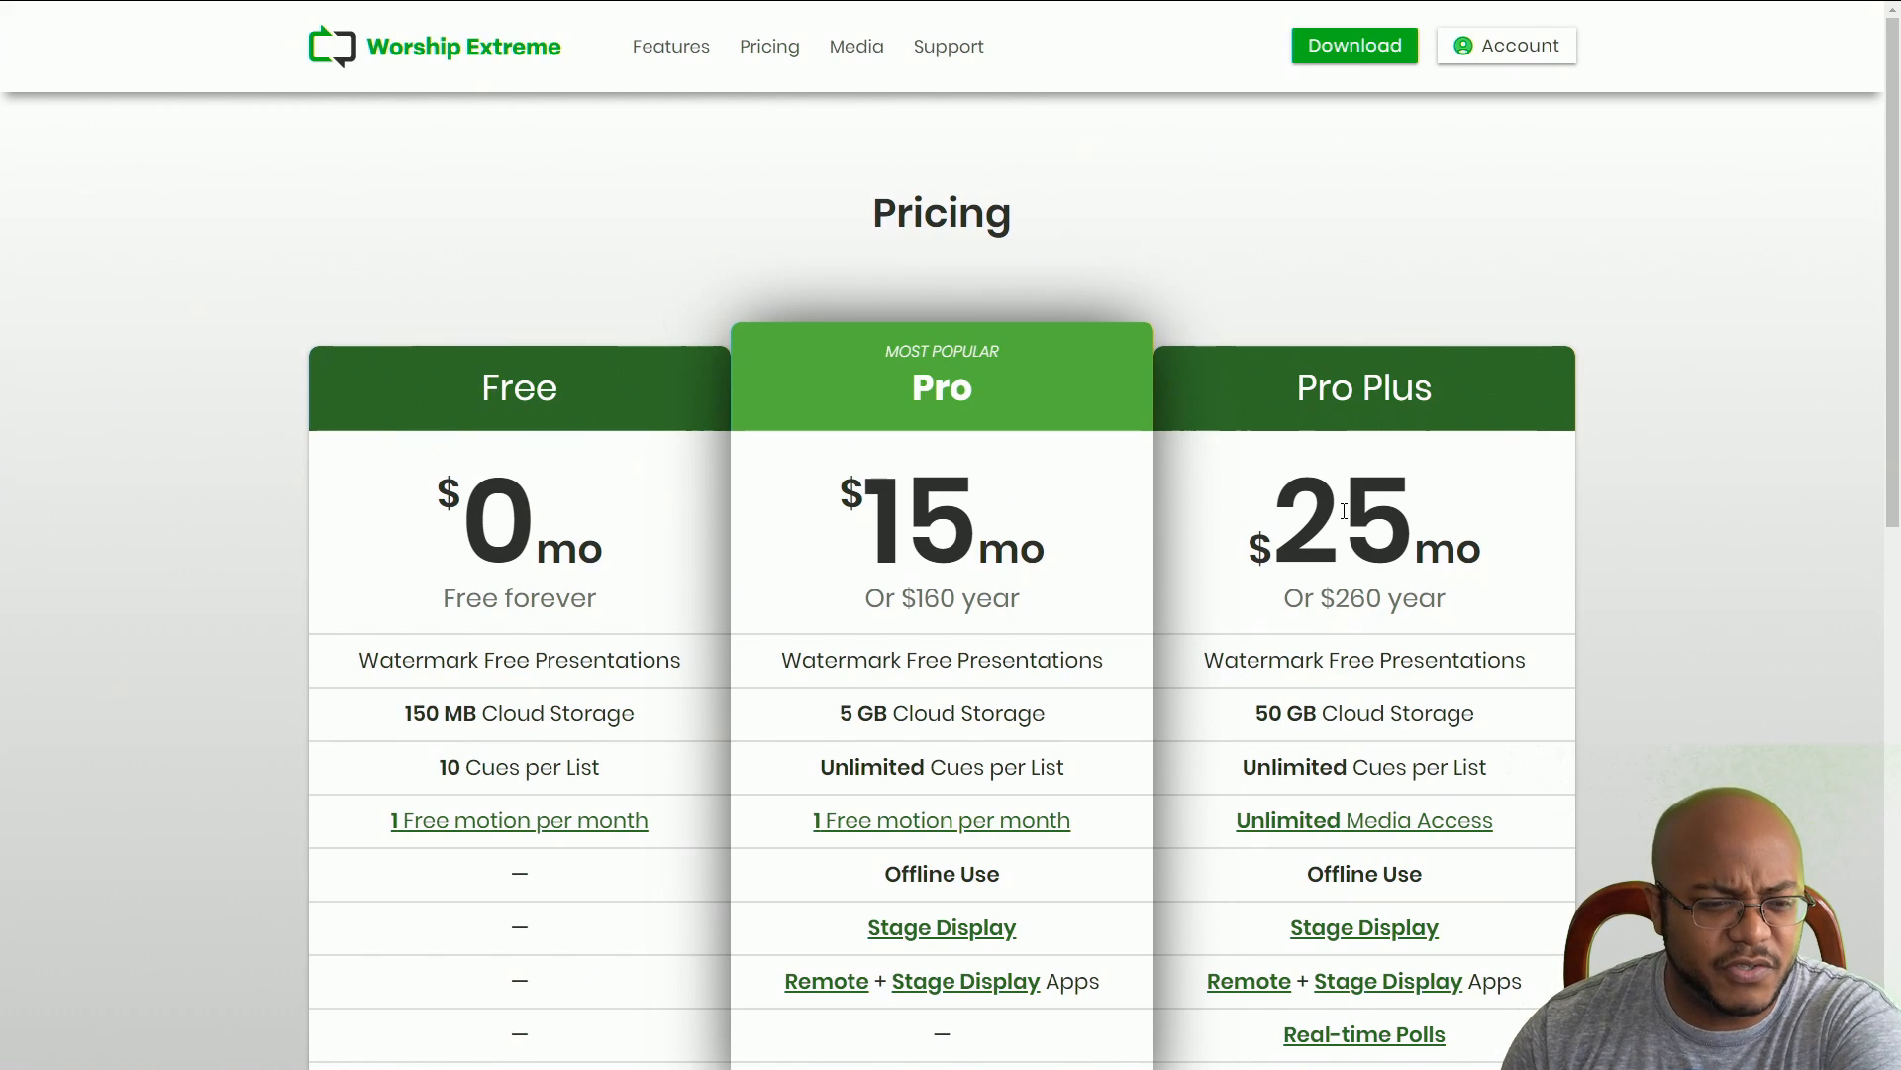
On the Worship Extreme website's pricing page, compare the features of the Free, Pro and Pro Plus plans
scroll(614, 510, down, 2)
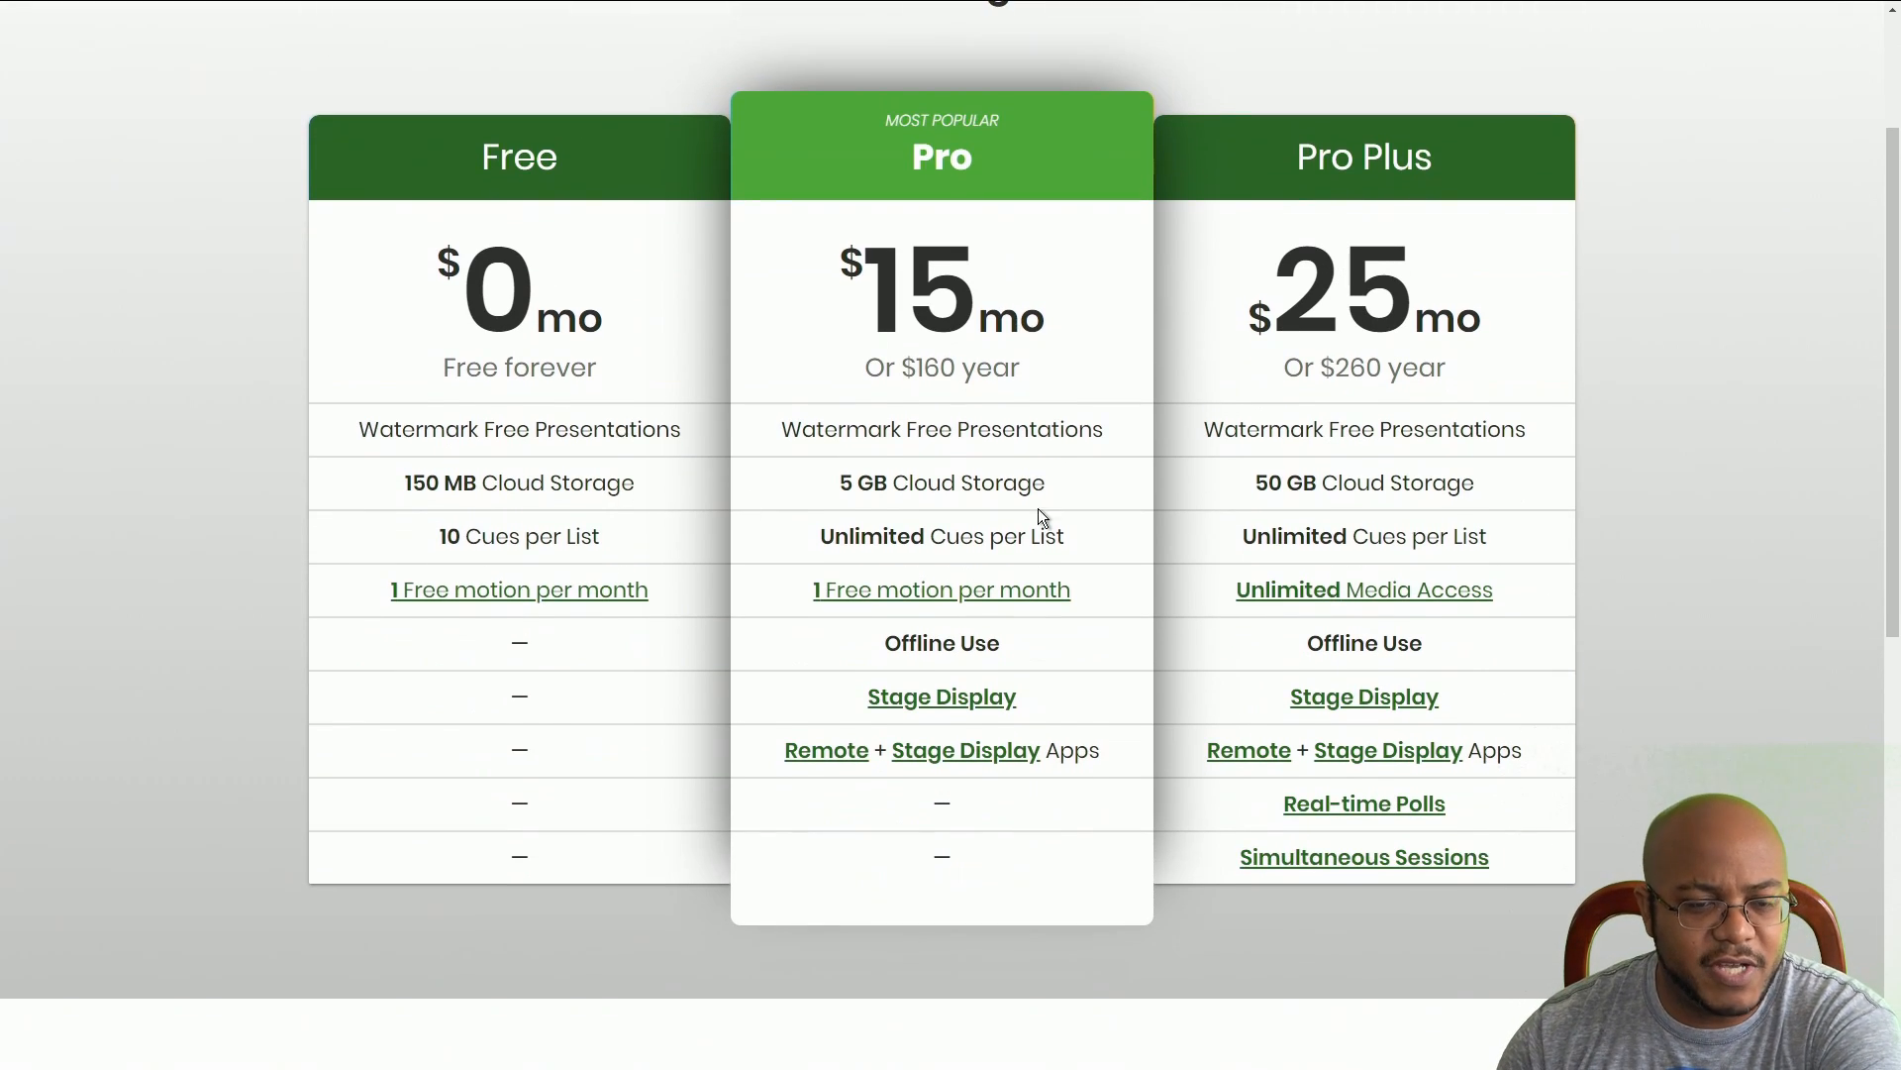